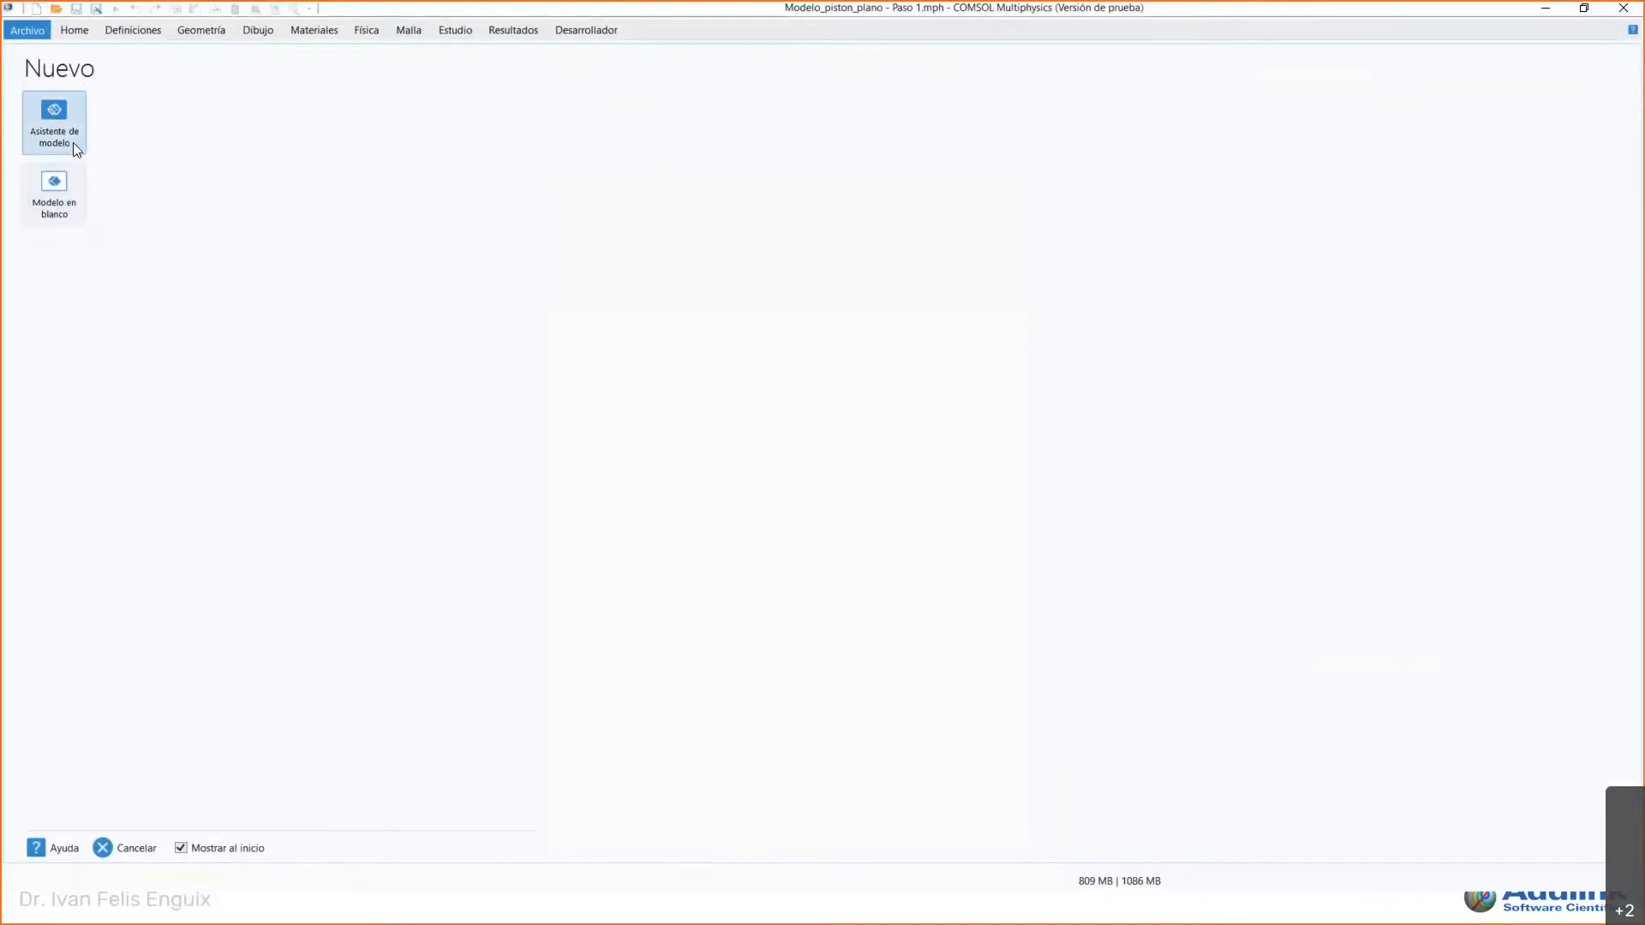
# Step: Start a 2D axisymmetric model with the model wizard and add the Presión acústica, frecuencia (acpr) physics interface
pyautogui.click(75, 147)
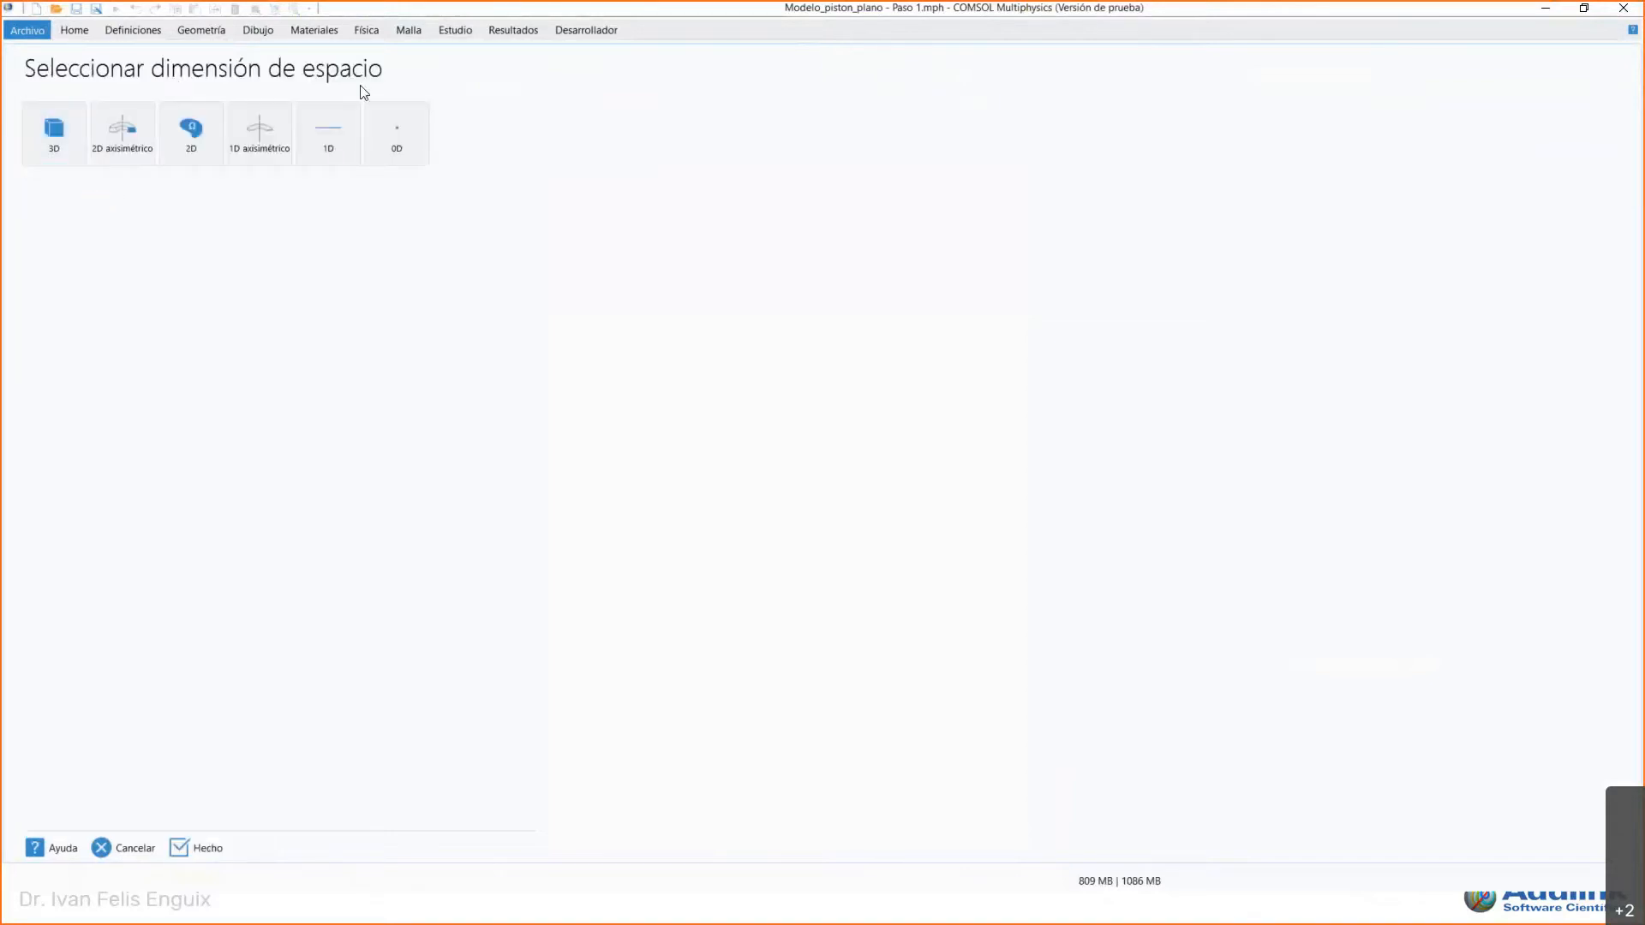
pyautogui.click(126, 135)
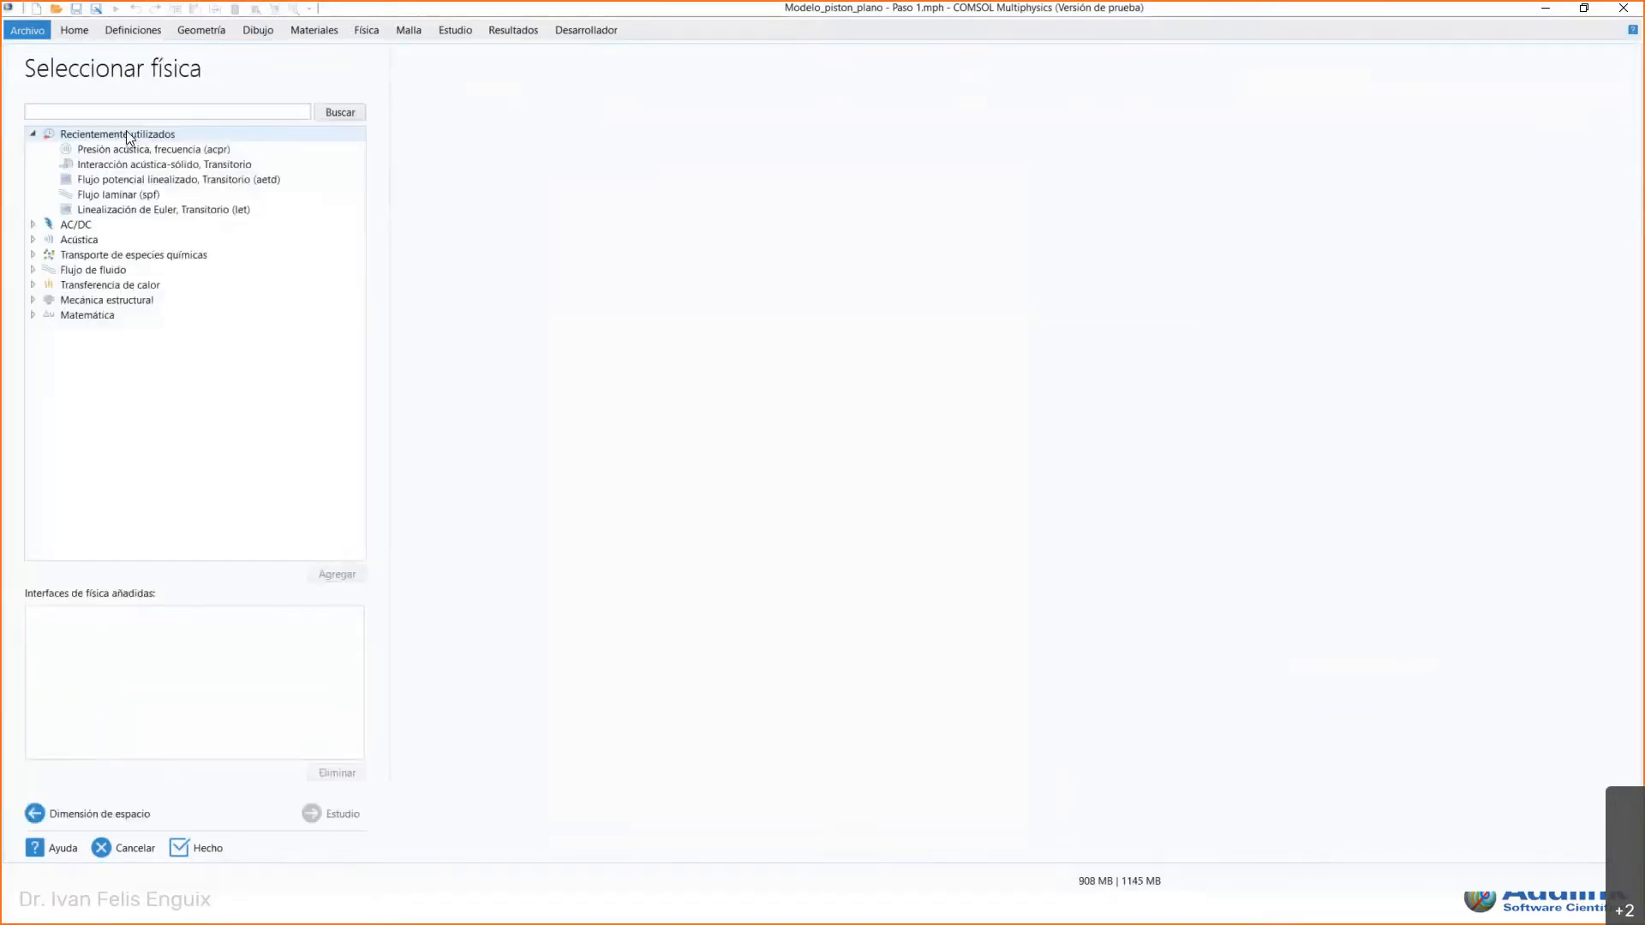
pyautogui.click(33, 134)
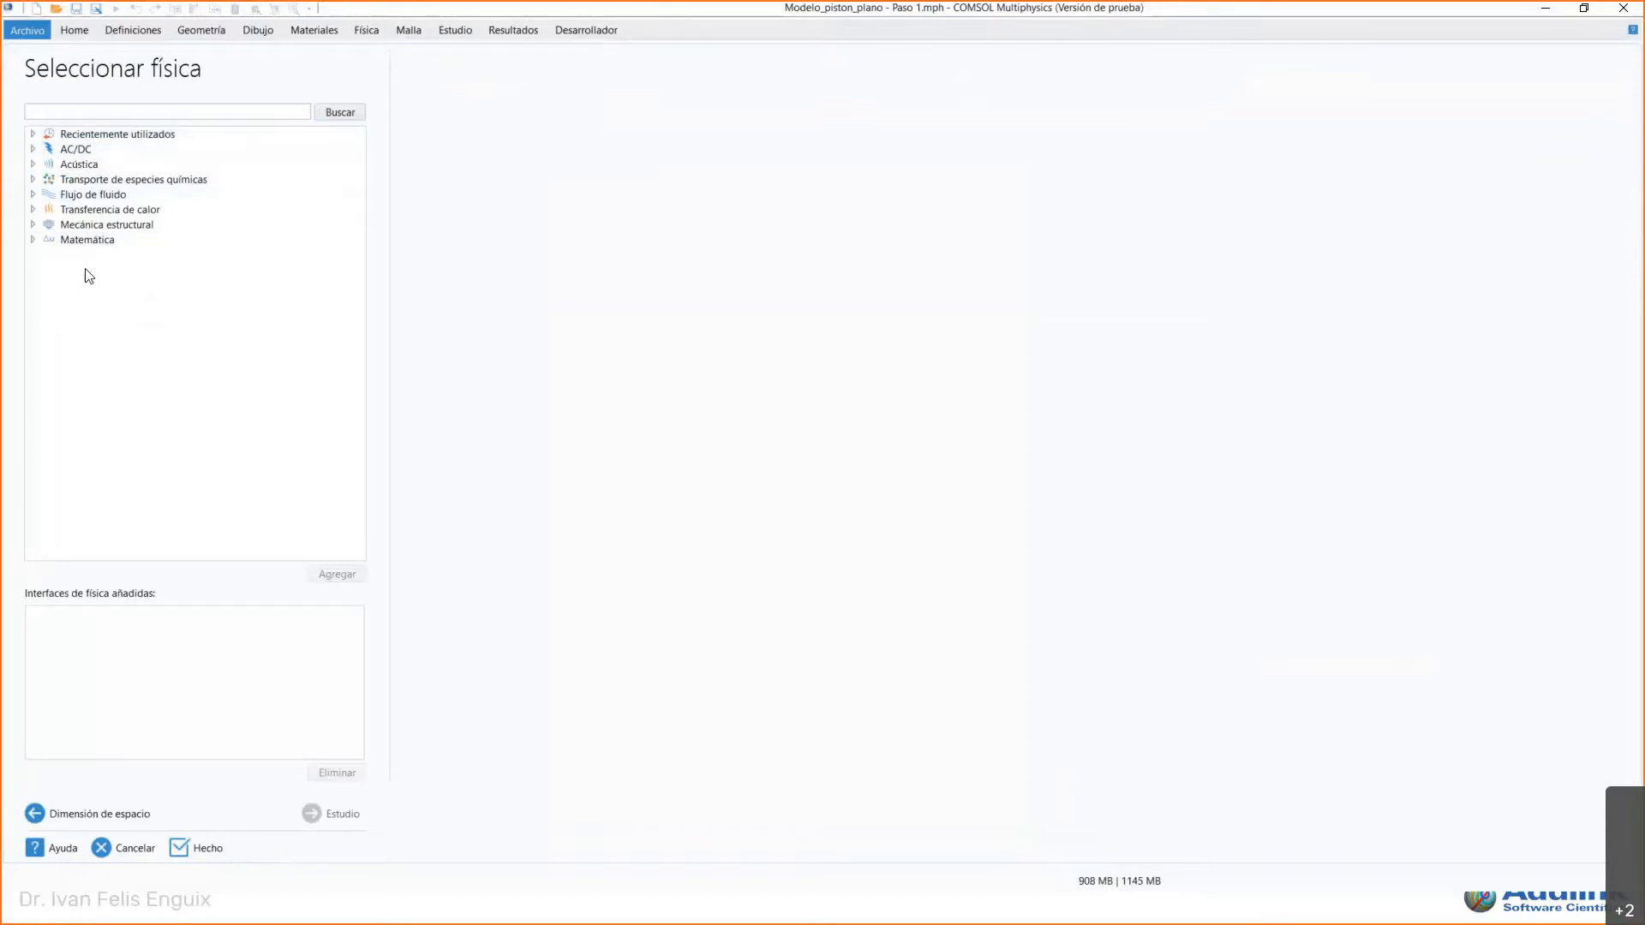
pyautogui.click(33, 165)
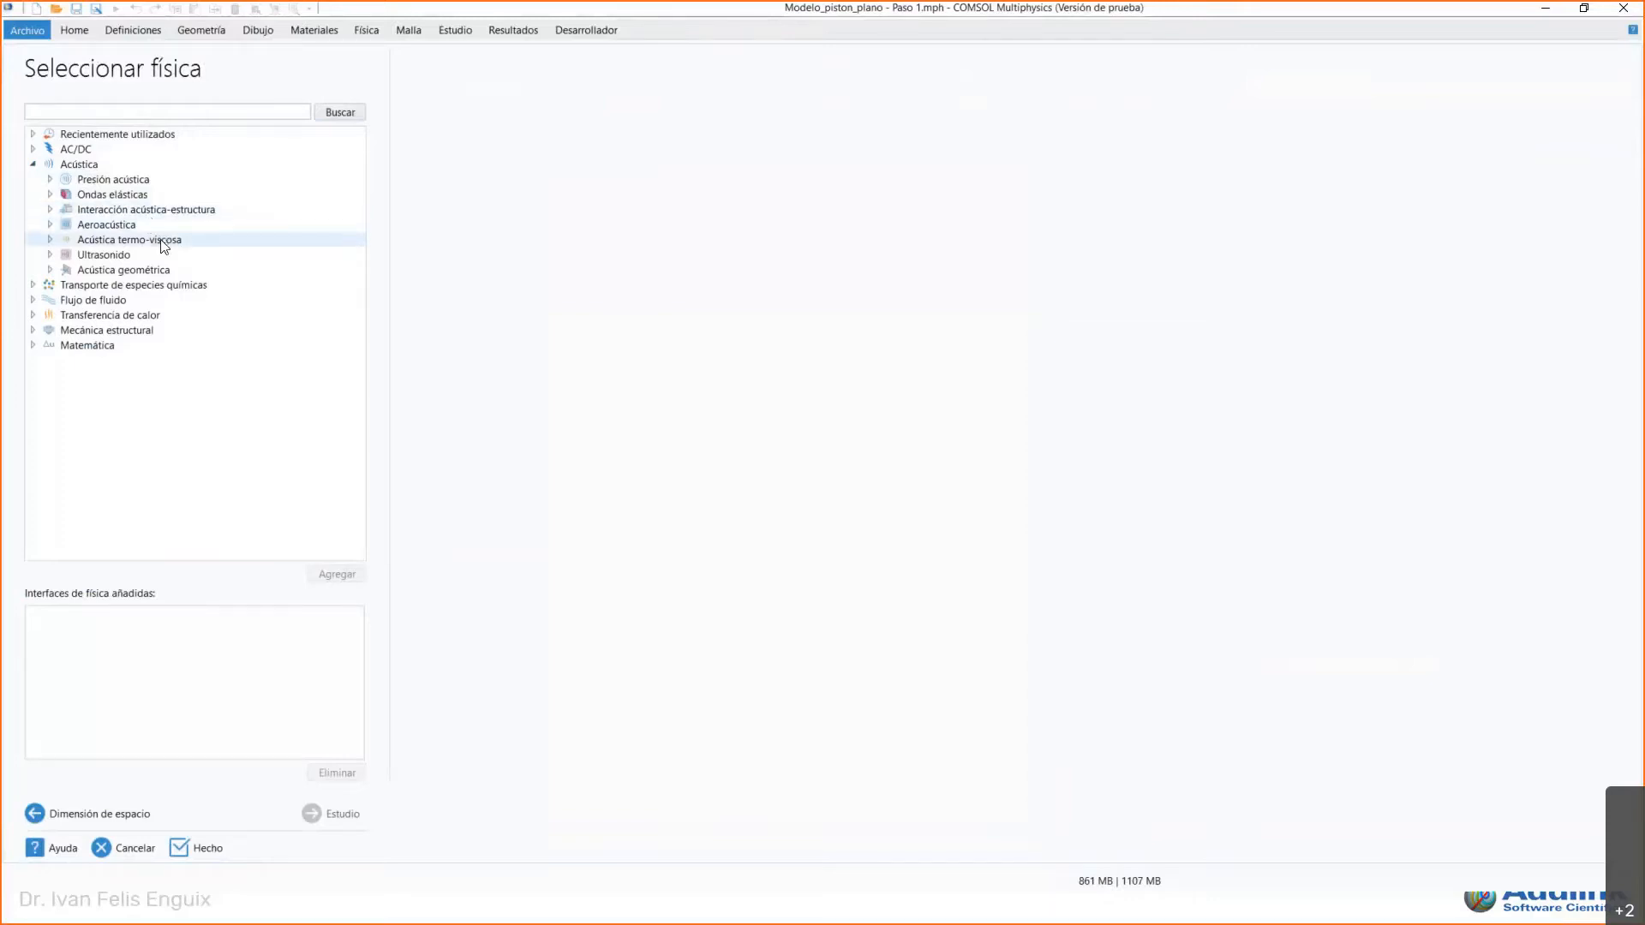
pyautogui.click(49, 180)
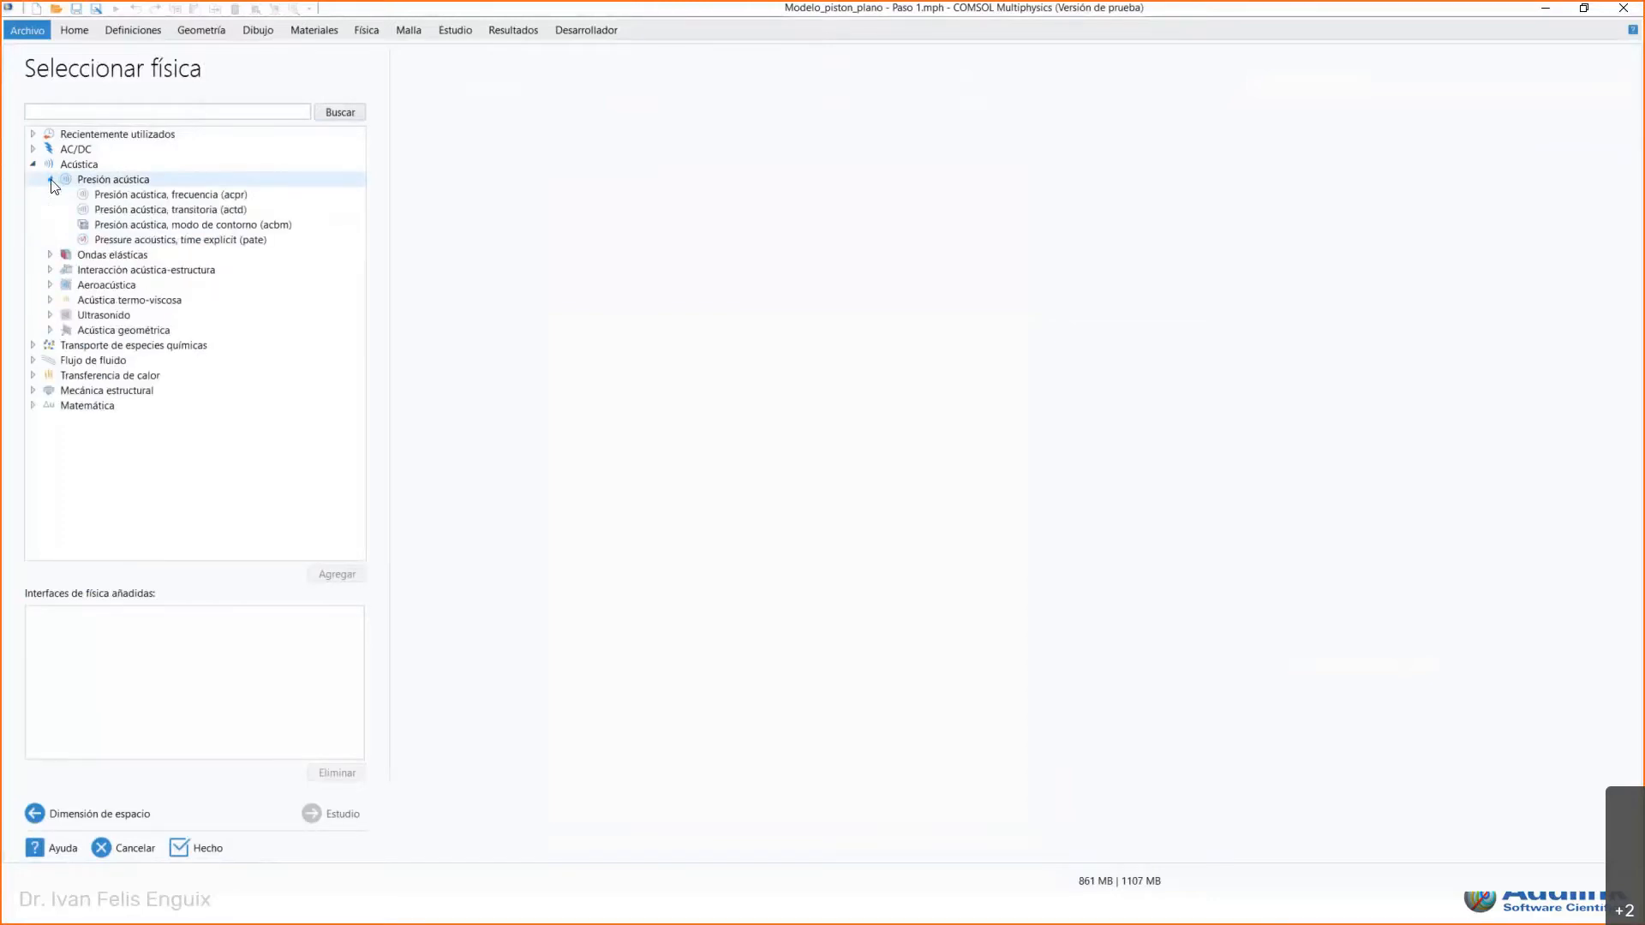
pyautogui.click(92, 182)
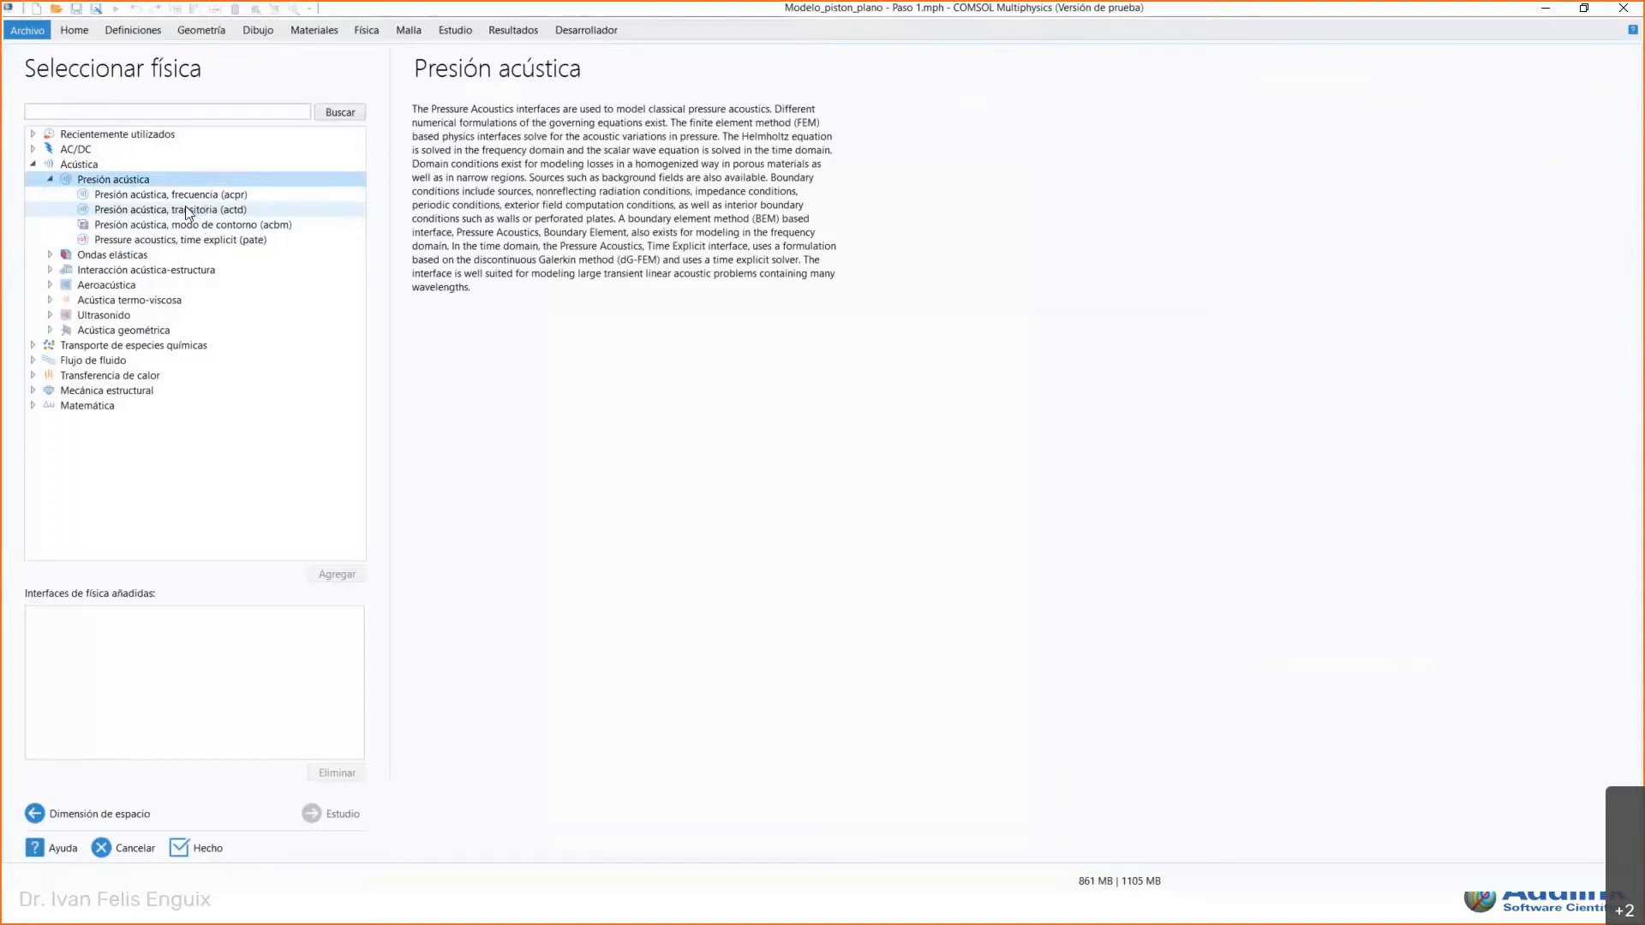
pyautogui.click(154, 195)
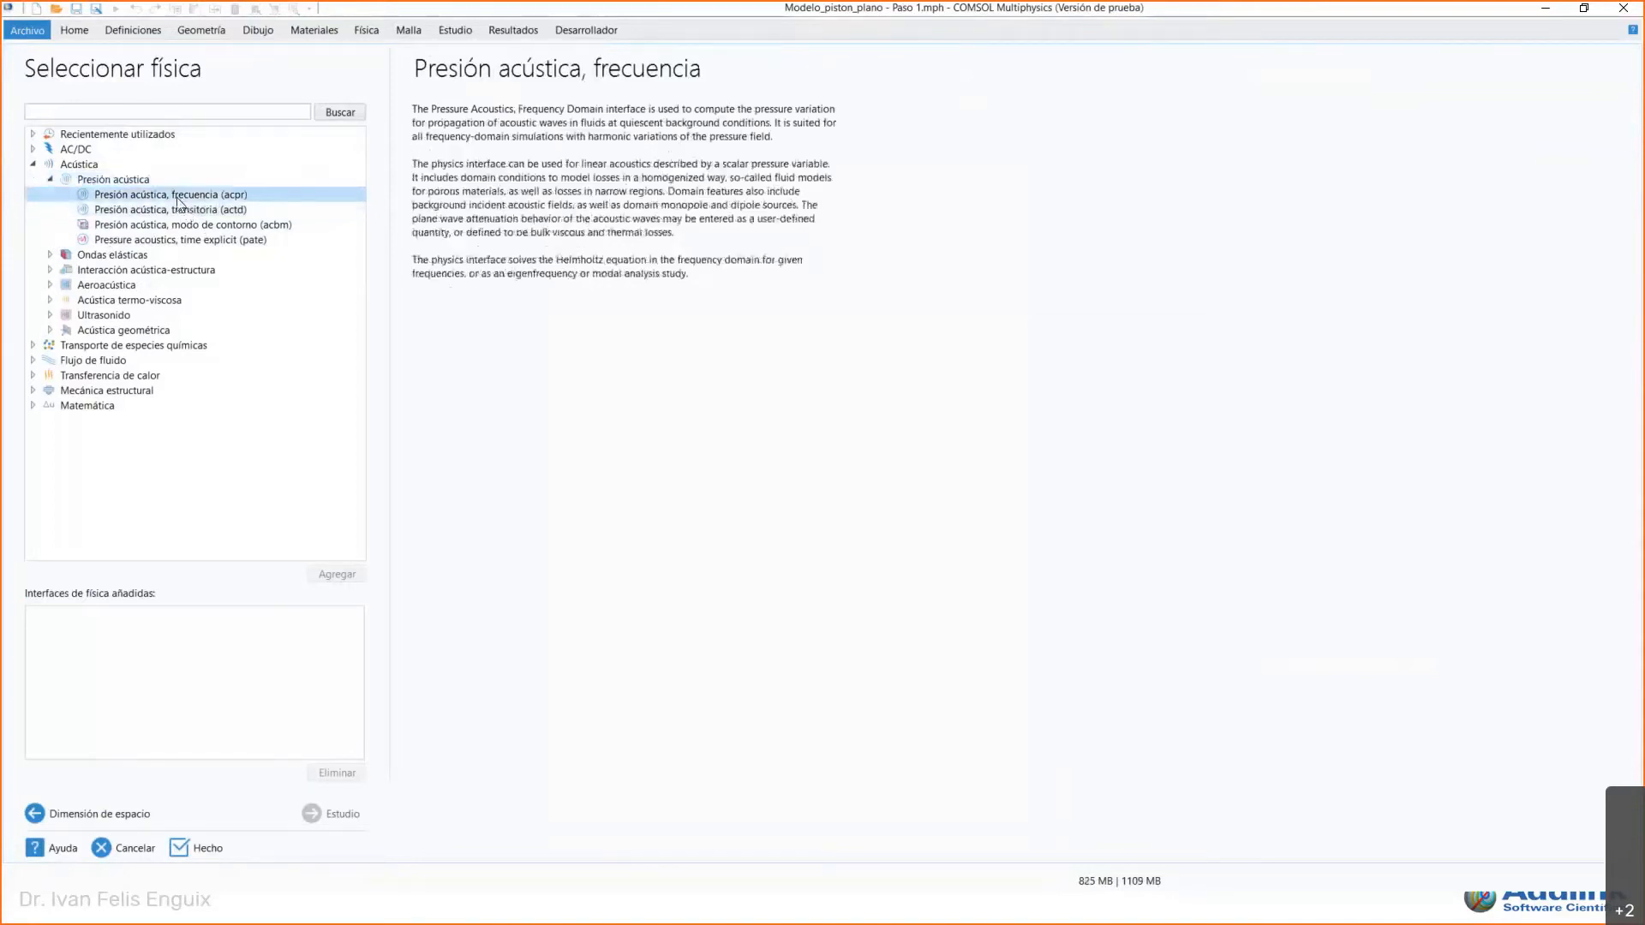
pyautogui.click(357, 576)
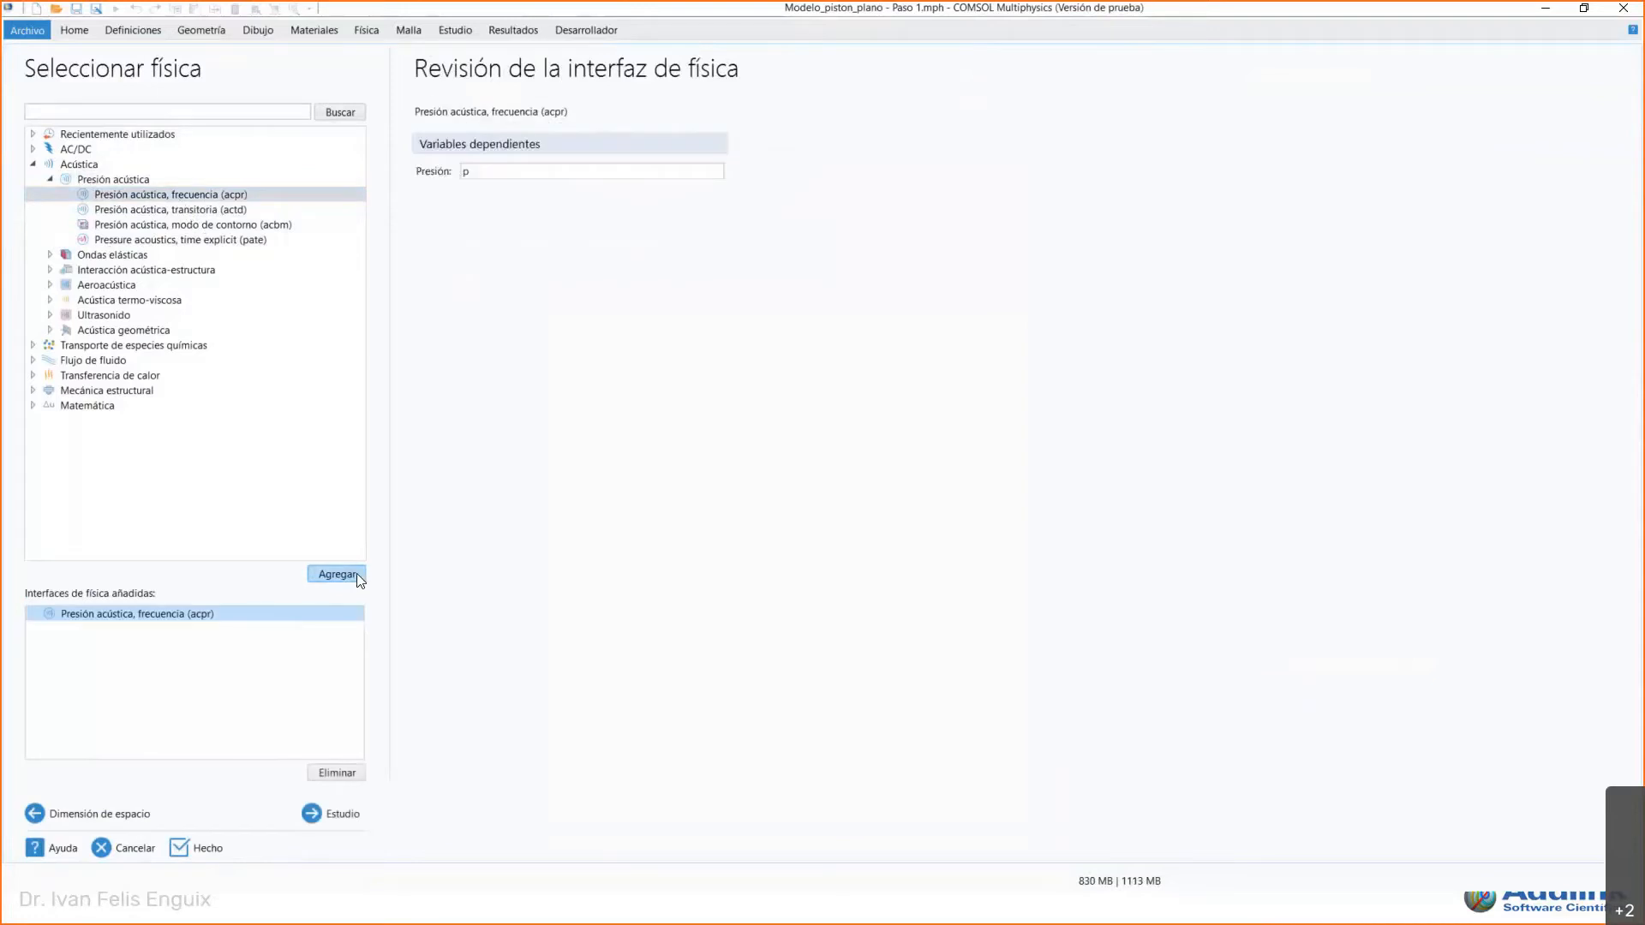
# Step: Choose the Dominio de la frecuencia study and finish the model wizard
pyautogui.click(320, 816)
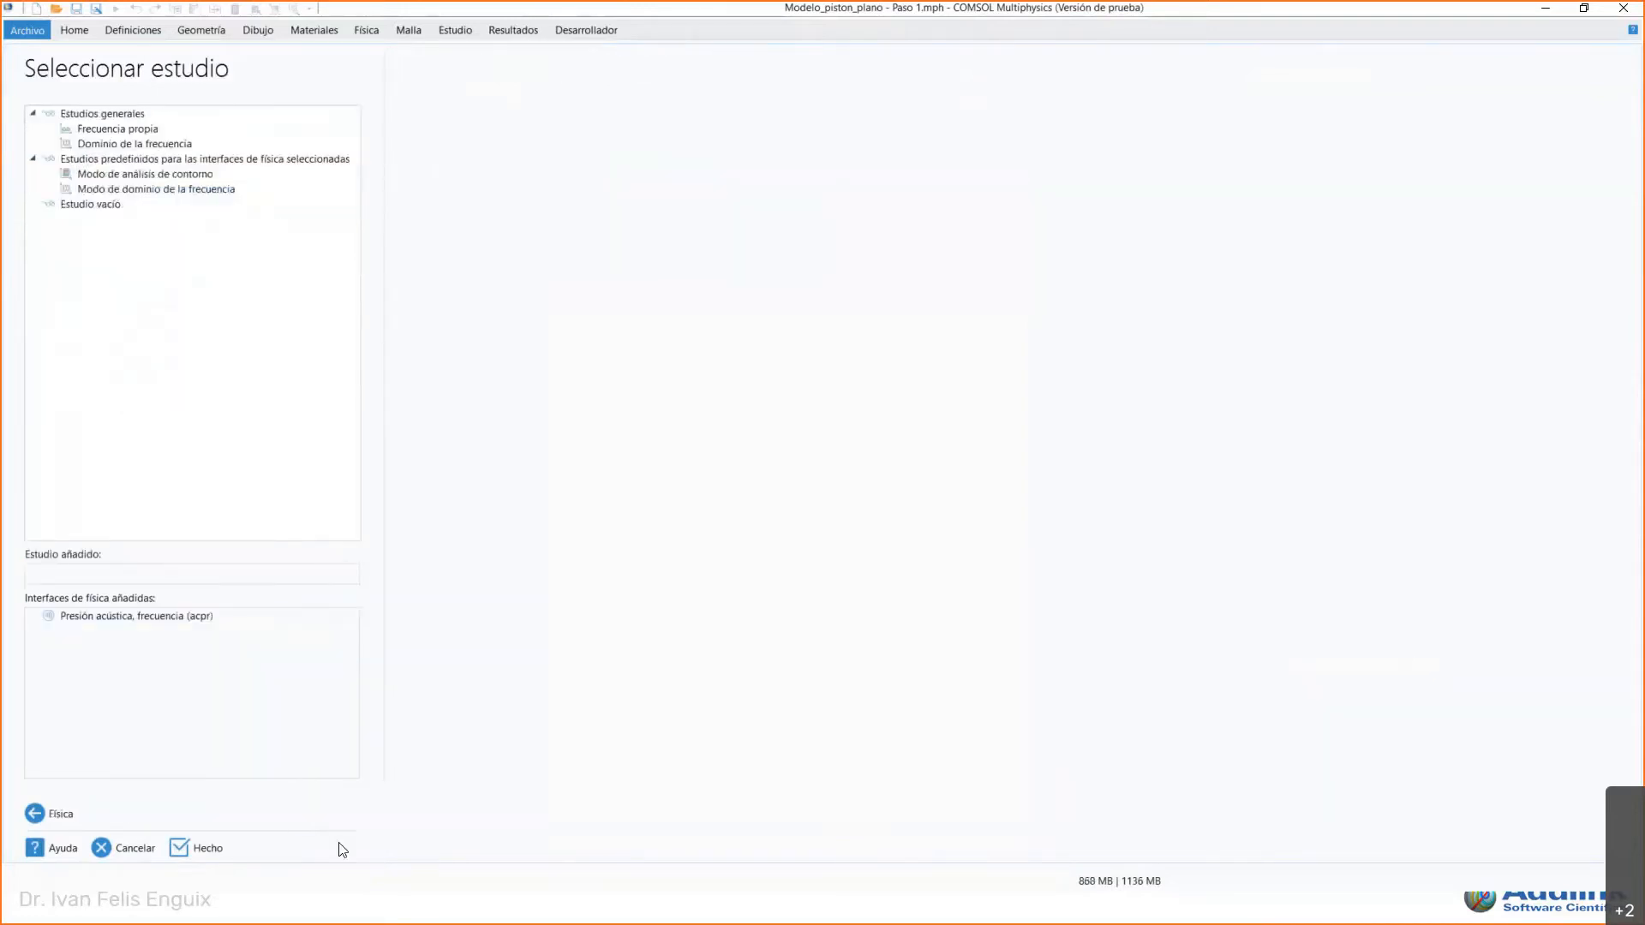
pyautogui.click(112, 134)
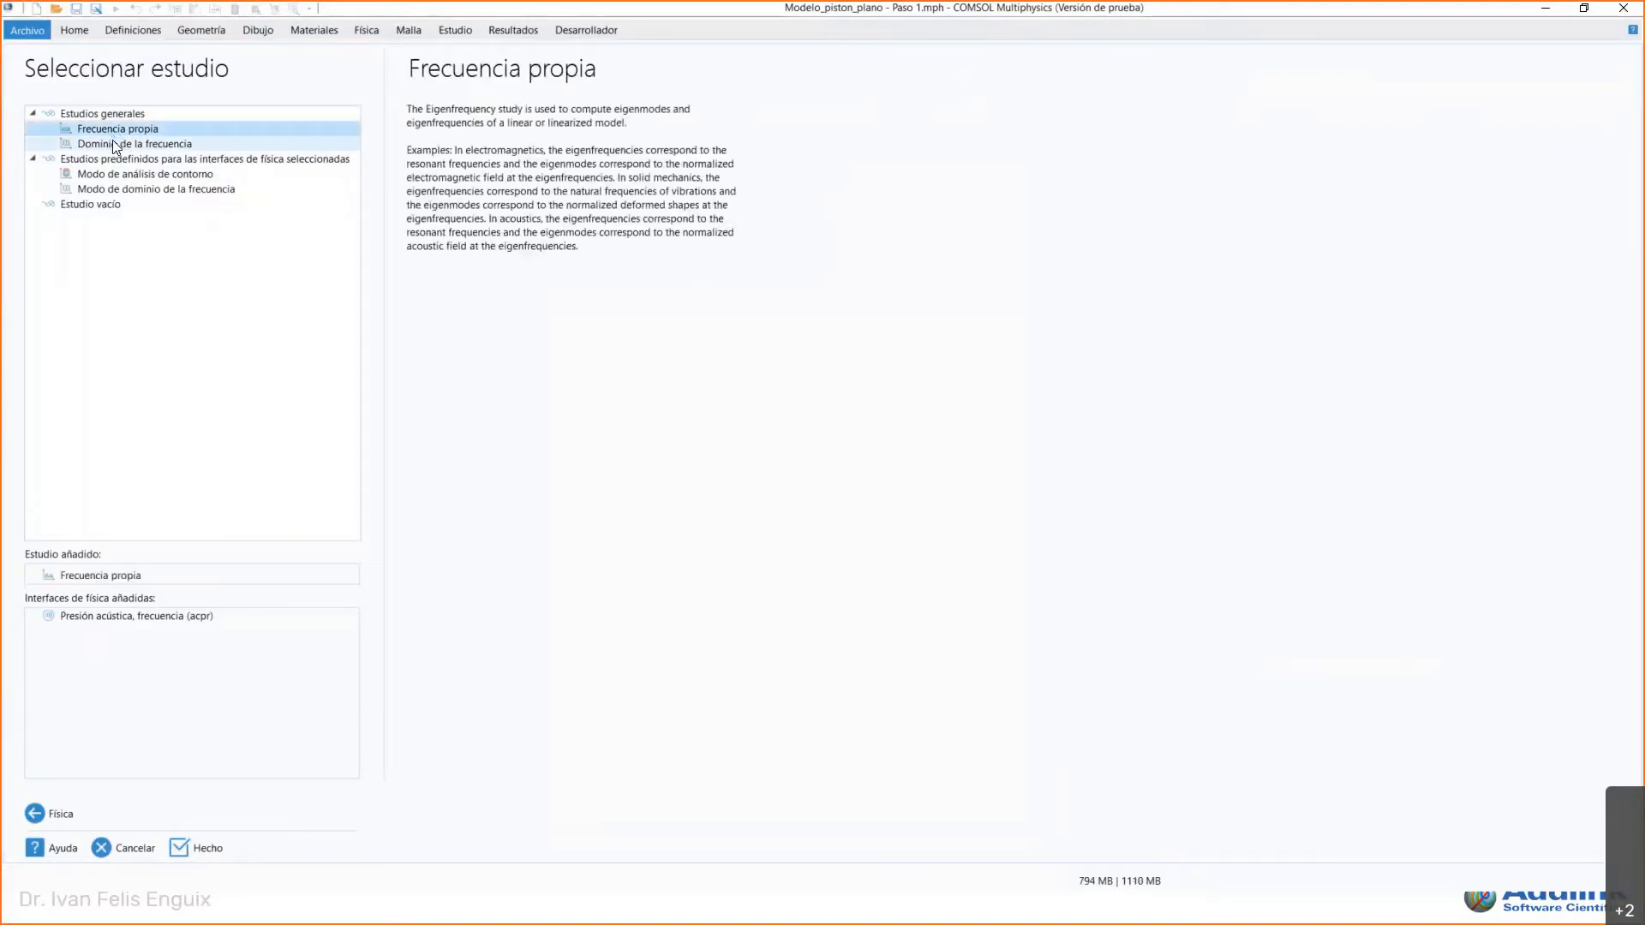
pyautogui.click(115, 145)
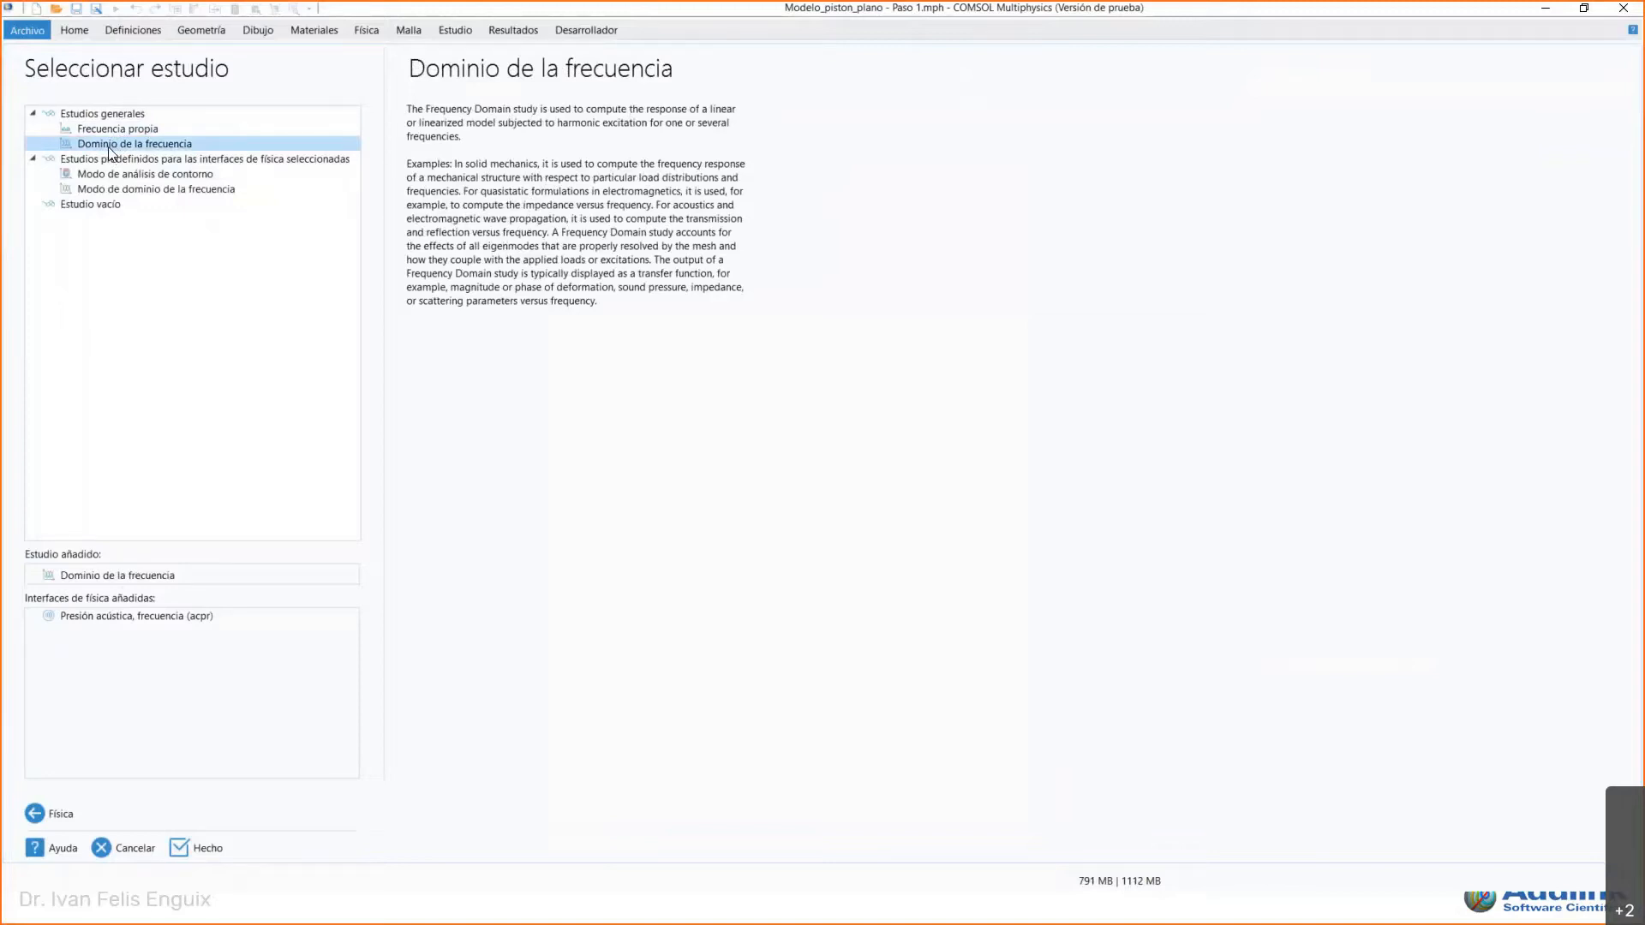
pyautogui.click(215, 849)
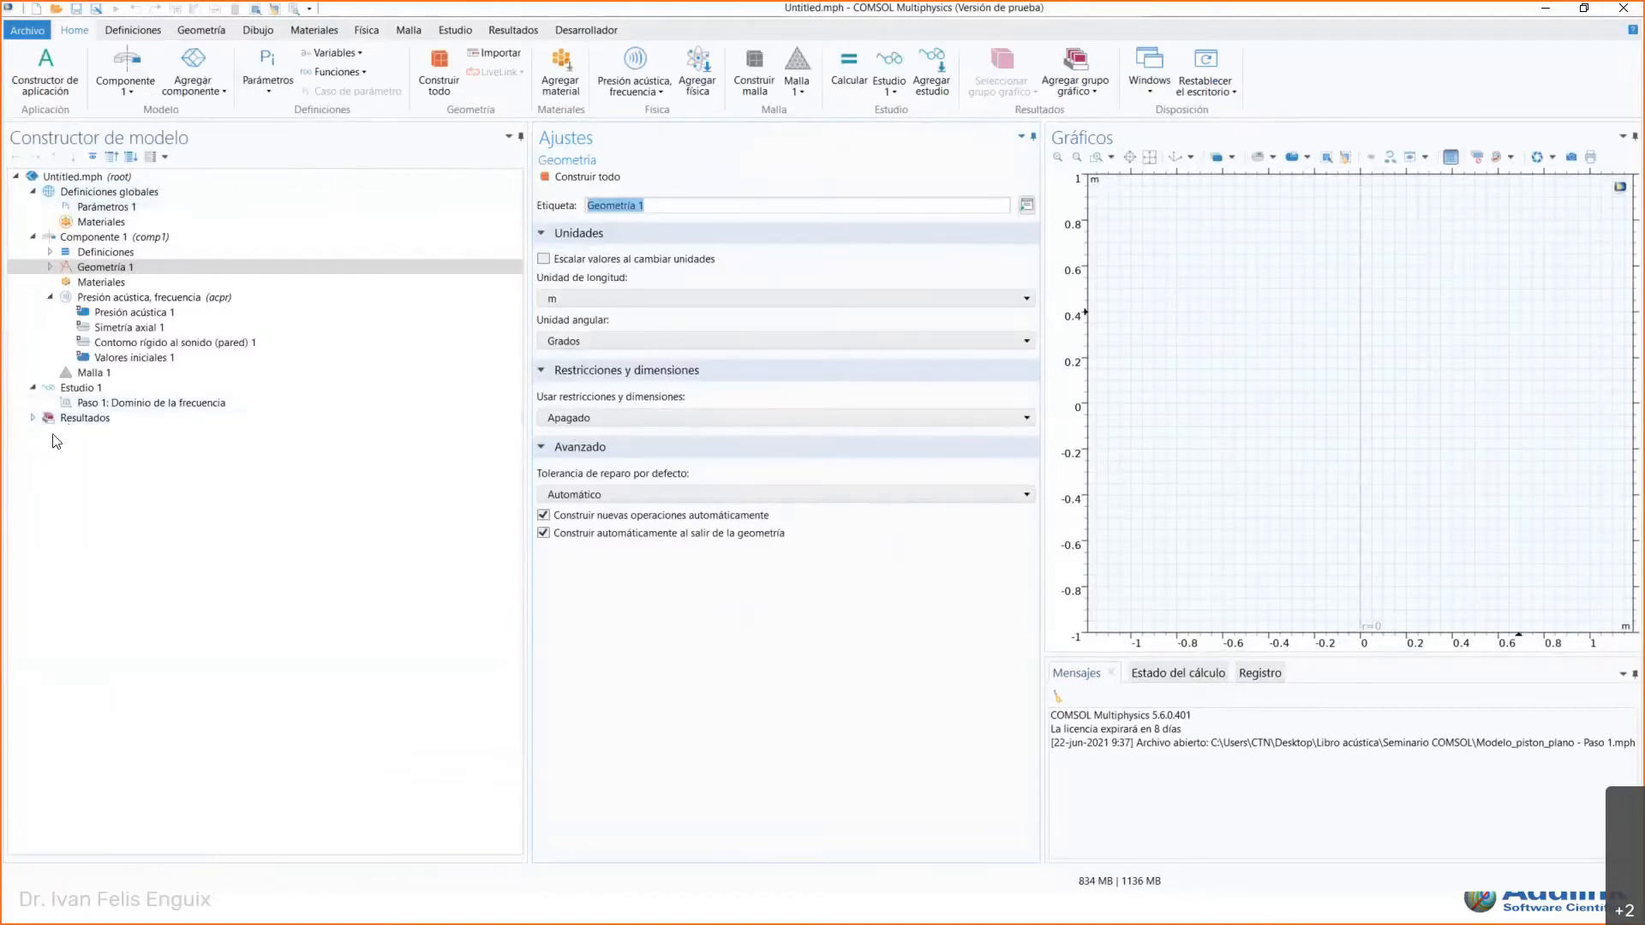
# Step: Examine the default nodes under Presión acústica, frecuencia and Geometría 1 in the model tree
pyautogui.click(50, 299)
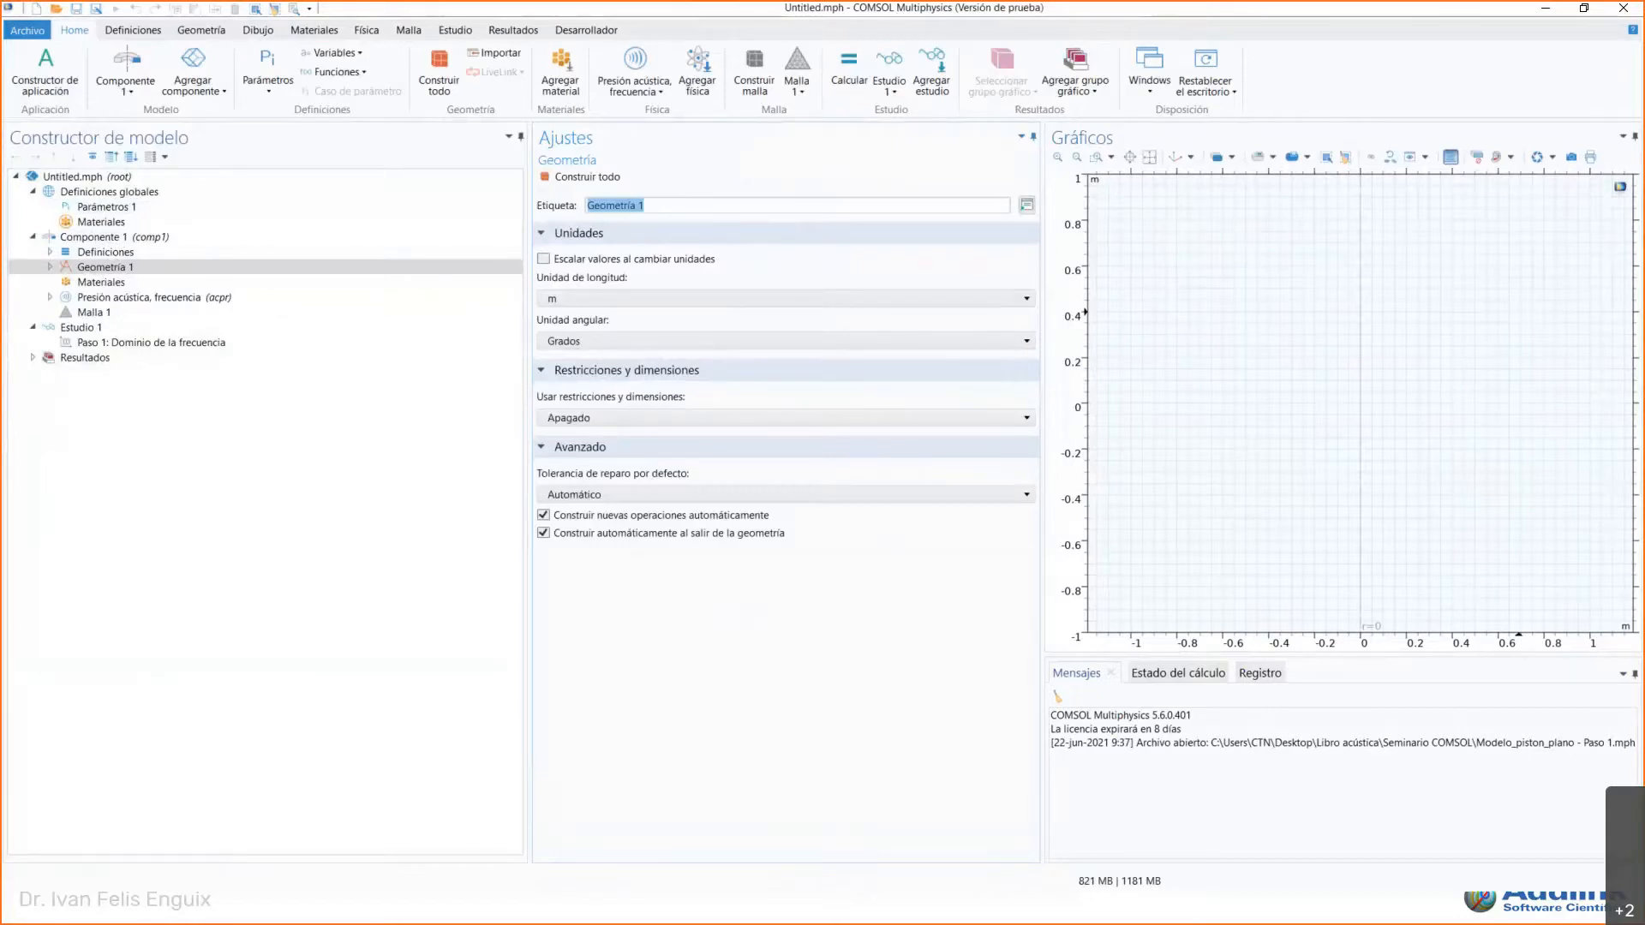
pyautogui.click(50, 297)
pyautogui.click(137, 314)
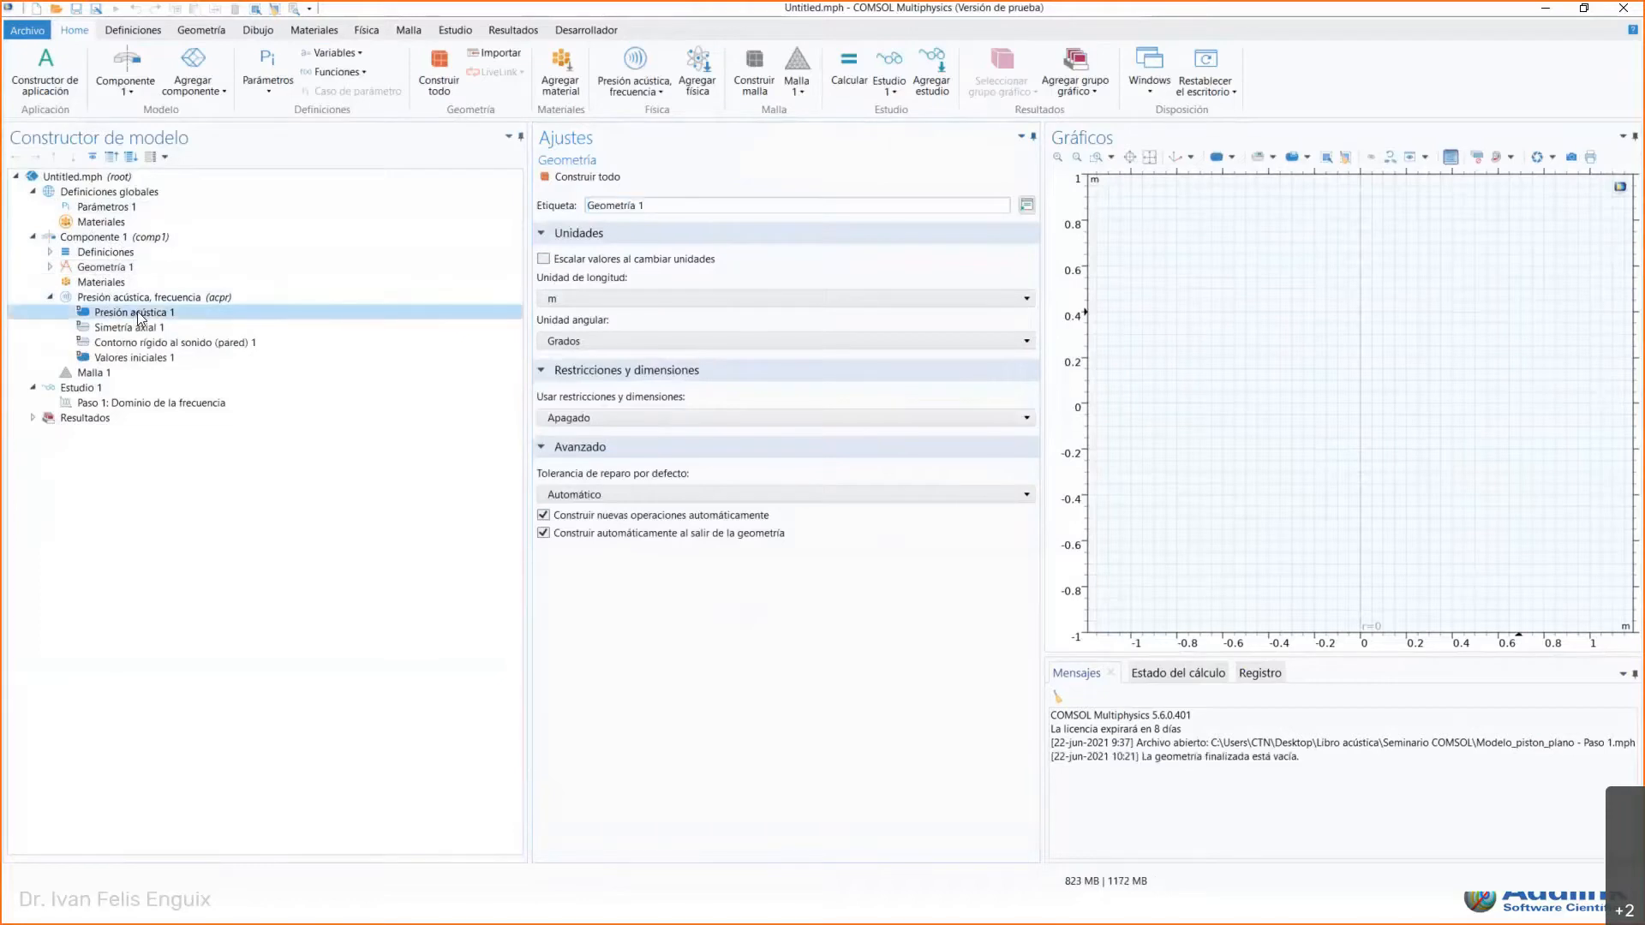
pyautogui.doubleClick(104, 268)
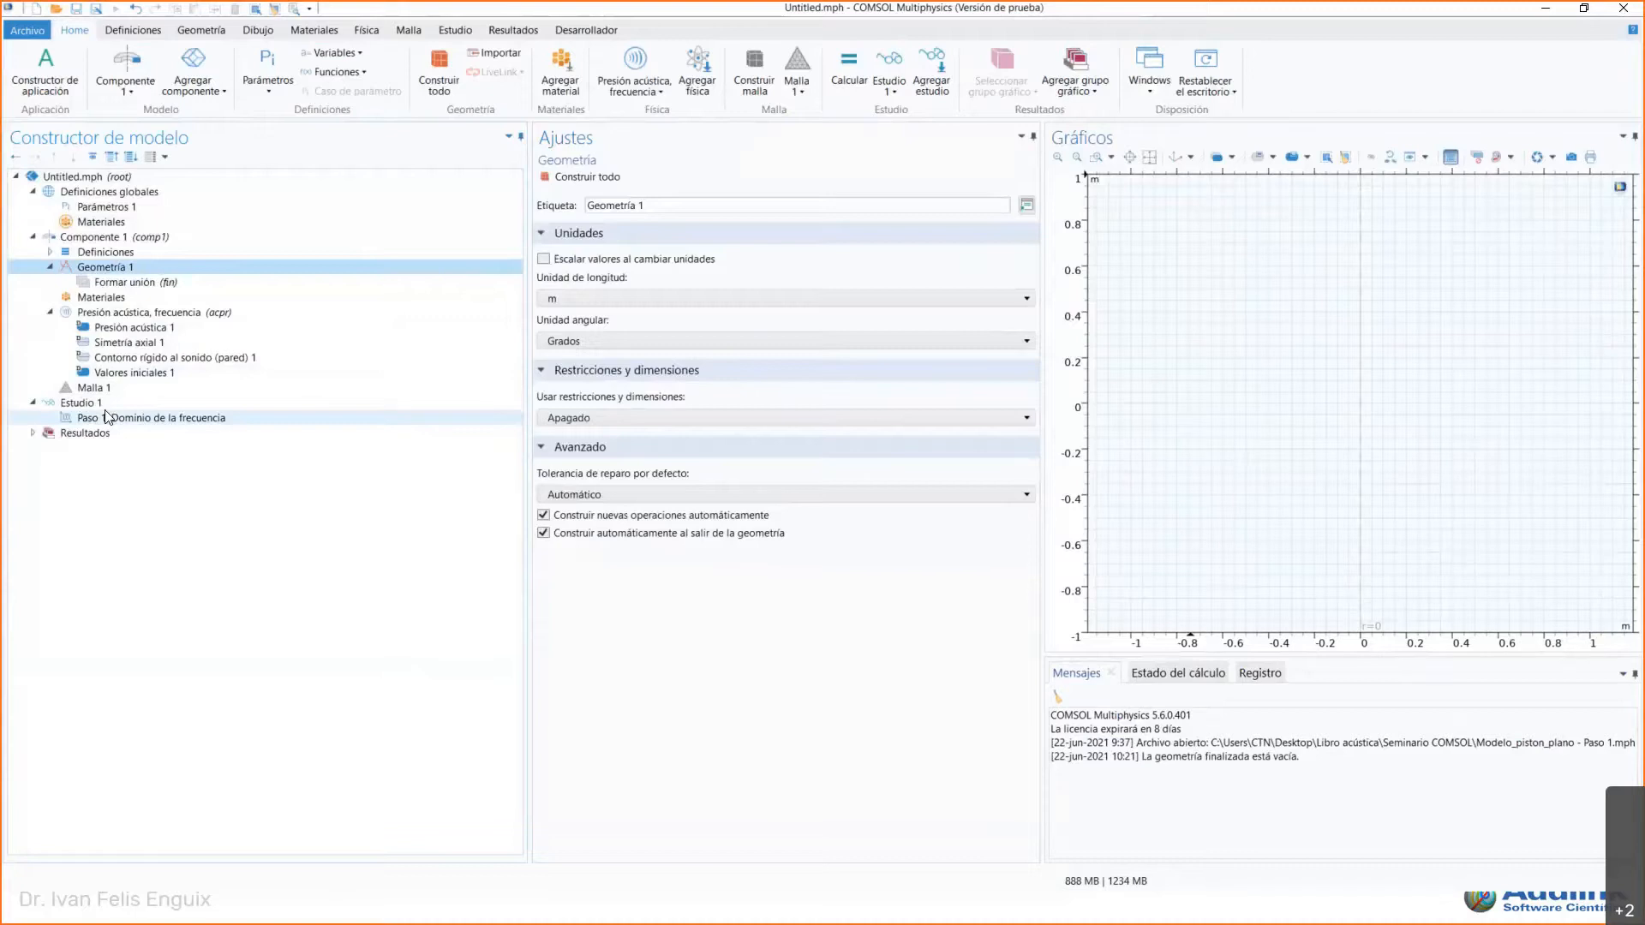
# Step: Open the global Parámetros 1 table and switch to the presentation to consult the slide listing the flat-piston parameters
pyautogui.click(124, 207)
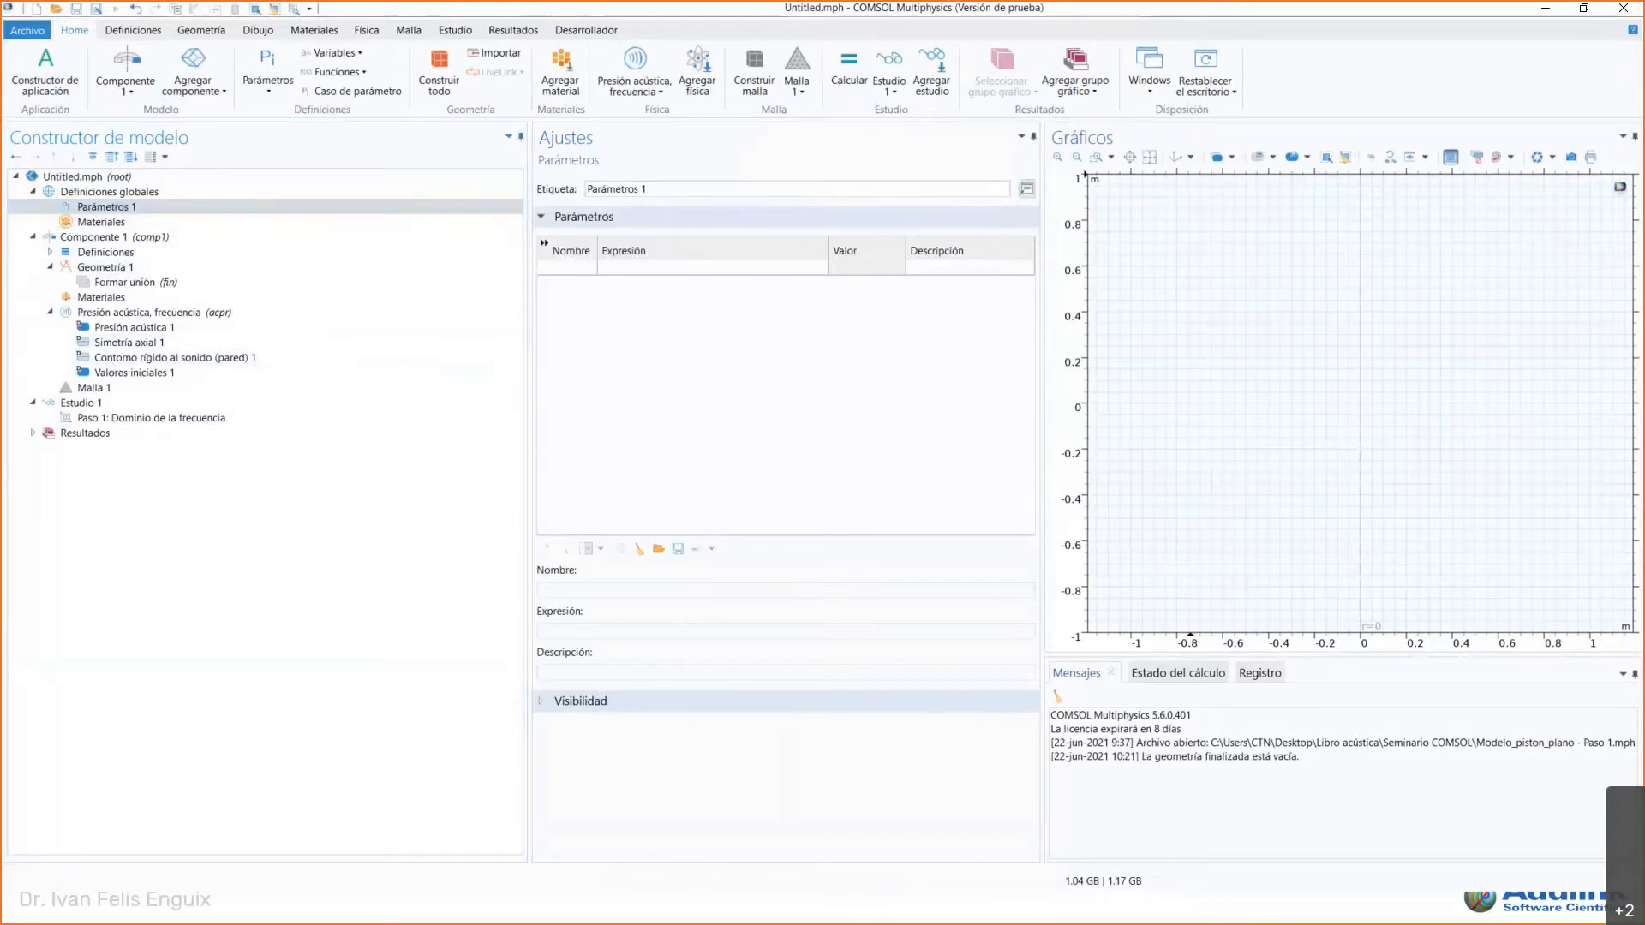
pyautogui.hotkey('alt', 'Tab')
pyautogui.click(587, 422)
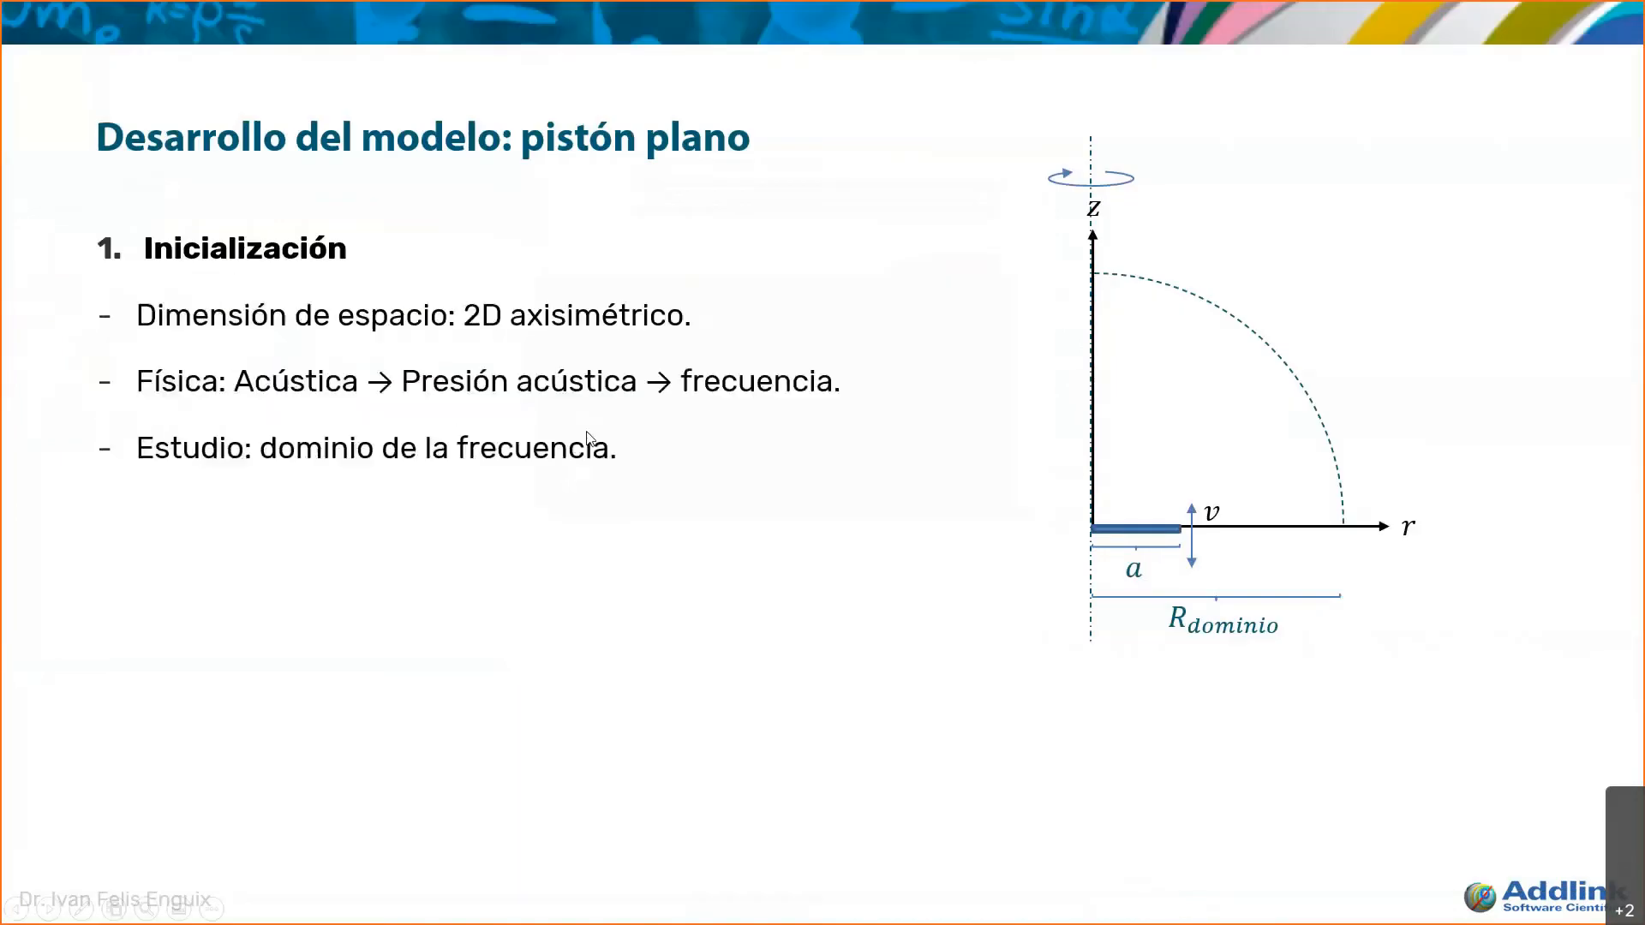
pyautogui.click(588, 447)
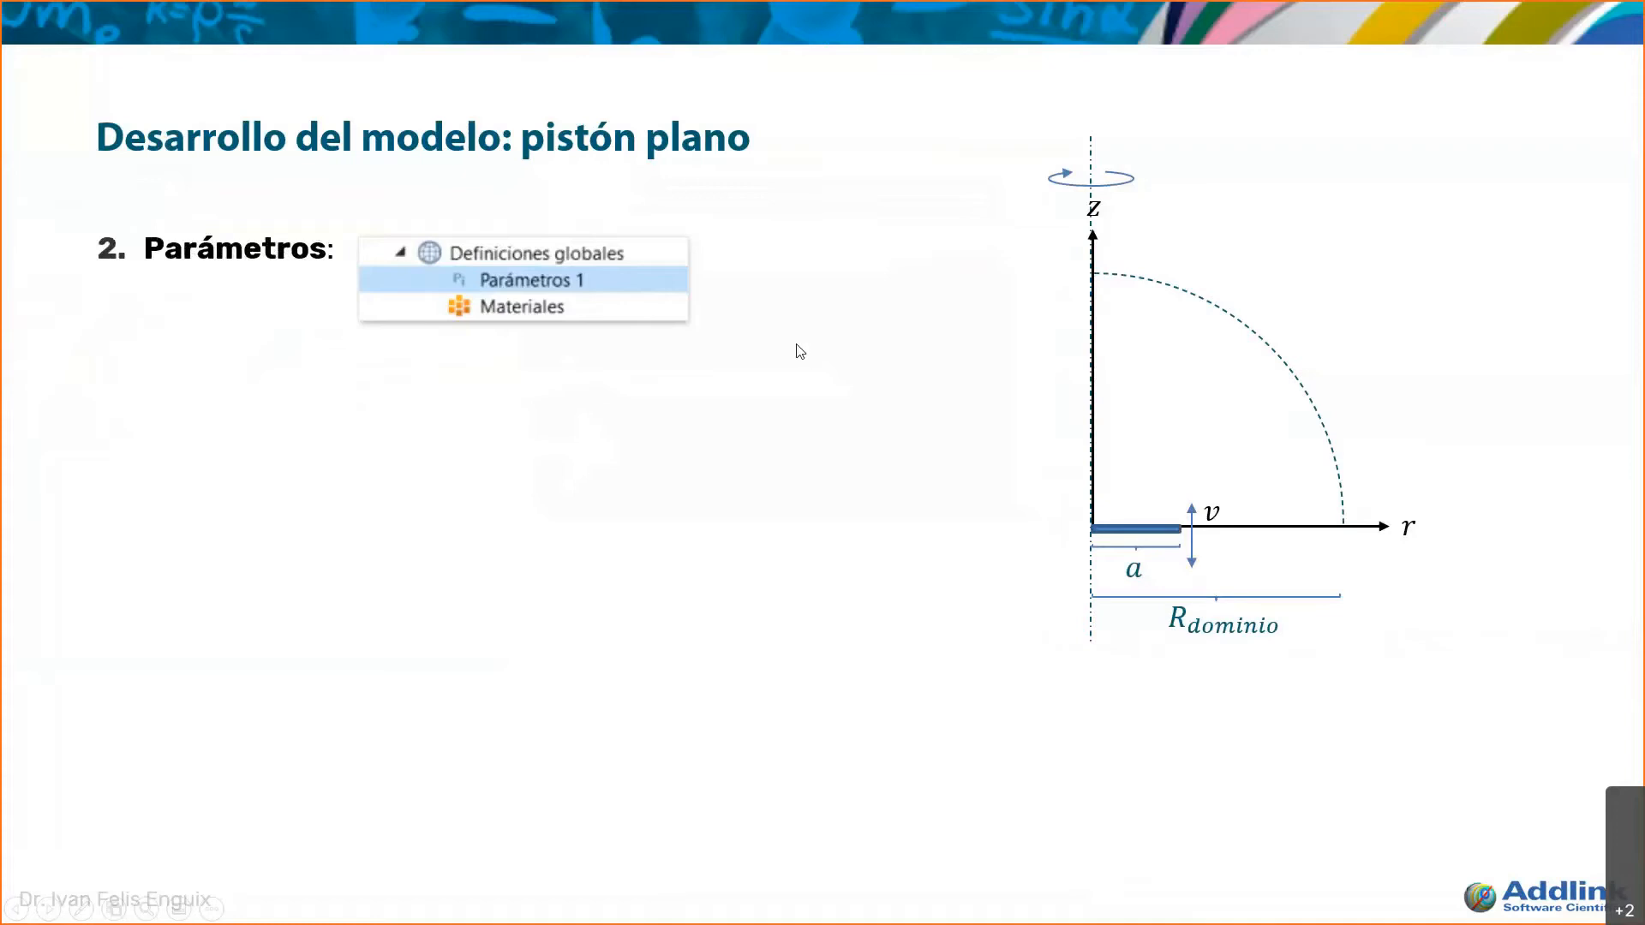
pyautogui.click(786, 432)
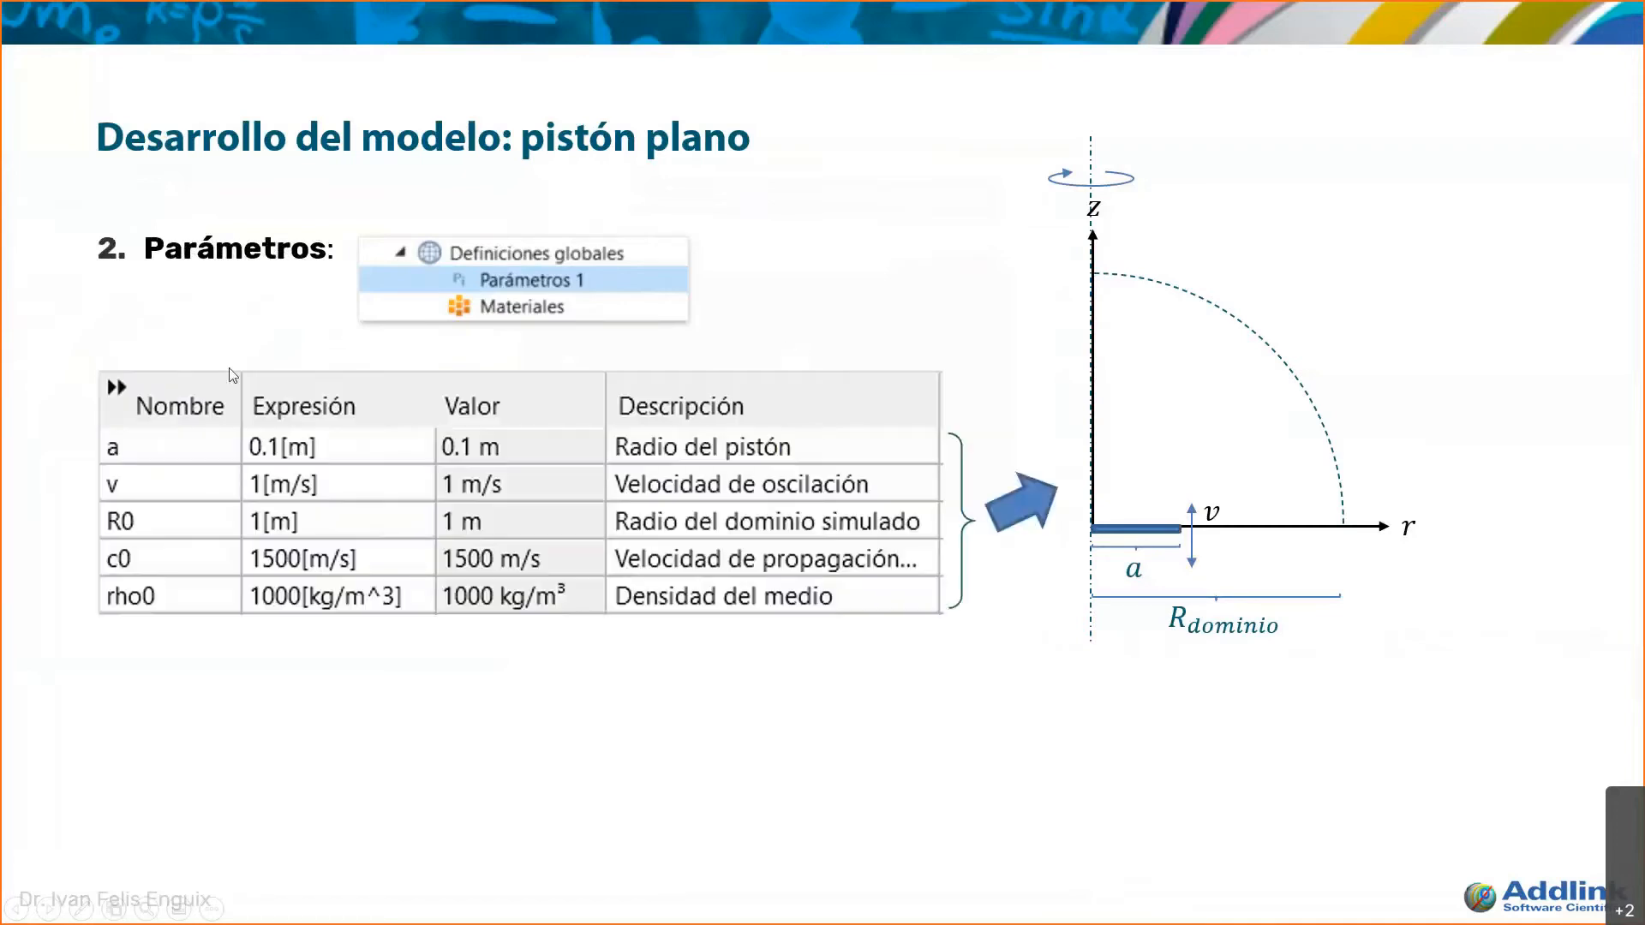
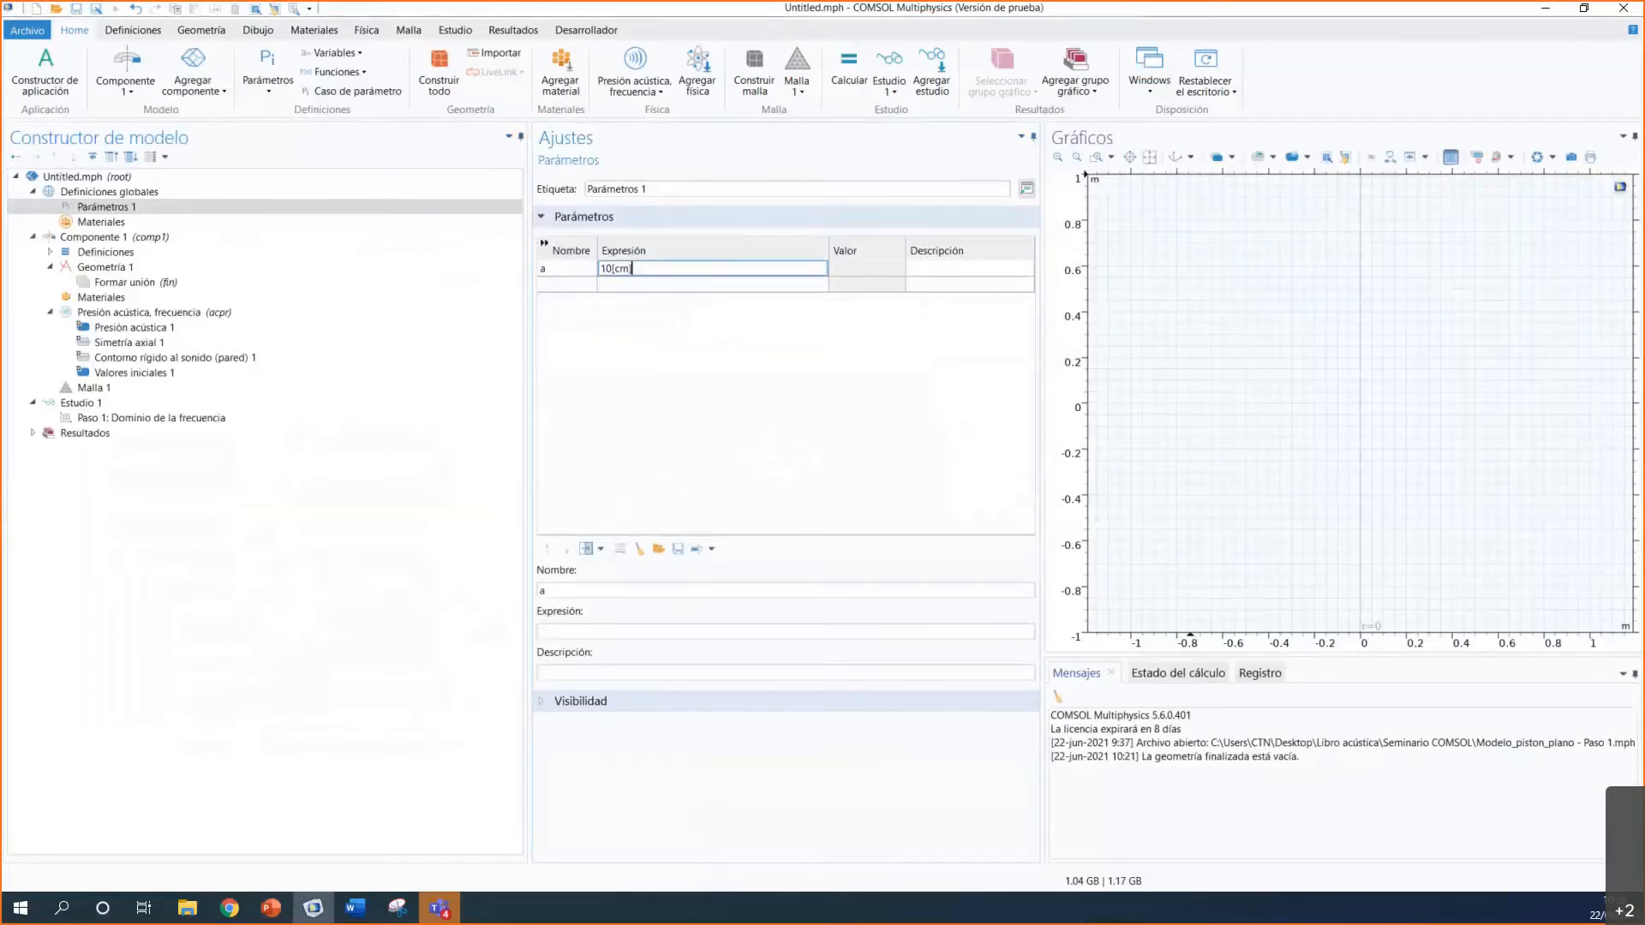
# Step: Add the parameter v with the expression 1[m/s] below parameter a in the table
pyautogui.click(638, 287)
pyautogui.click(588, 287)
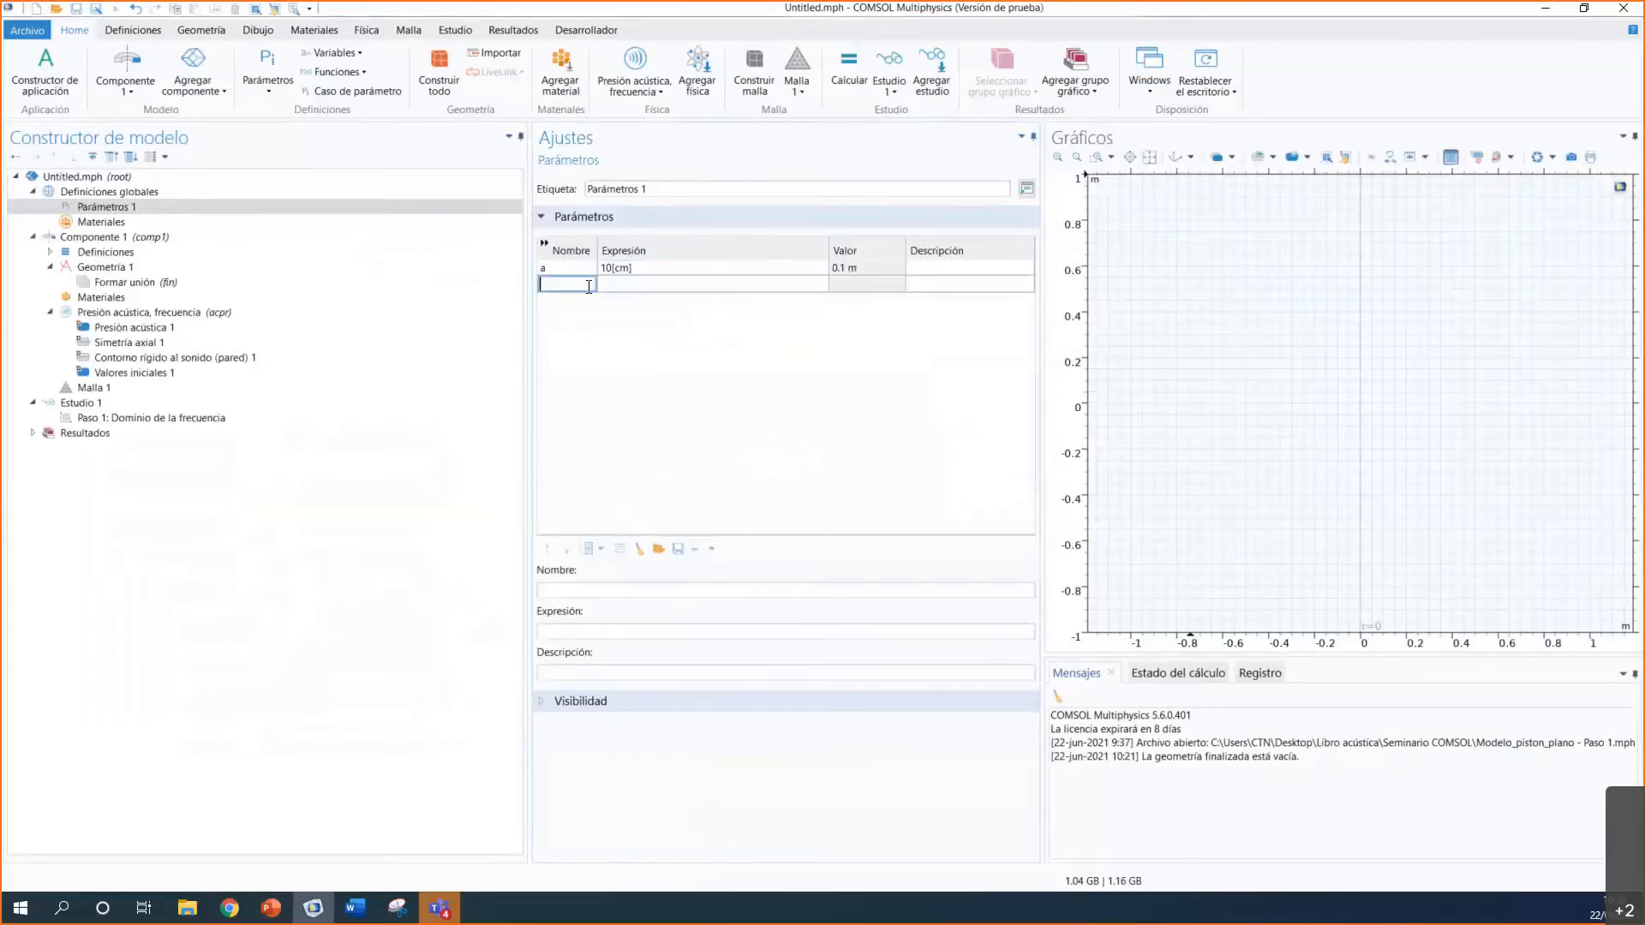
pyautogui.write('v')
pyautogui.click(611, 285)
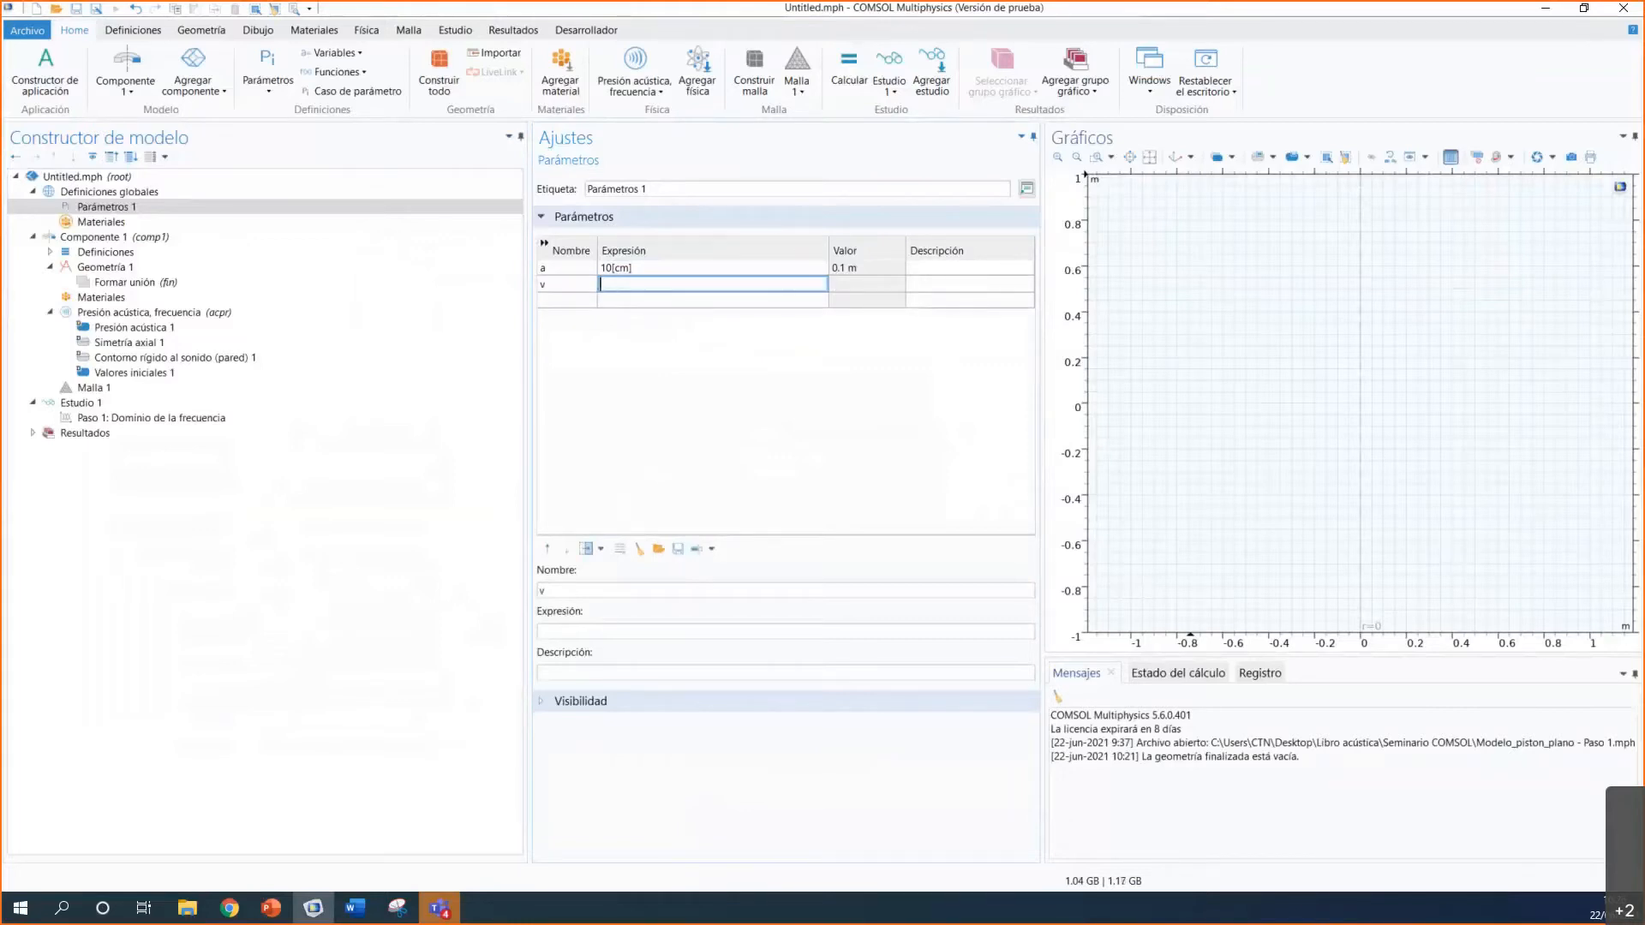
pyautogui.write('1[m/s]')
# Step: Add the parameters R0 with the expression 1[m] and c0 with the expression 1500[m/s]
pyautogui.click(563, 299)
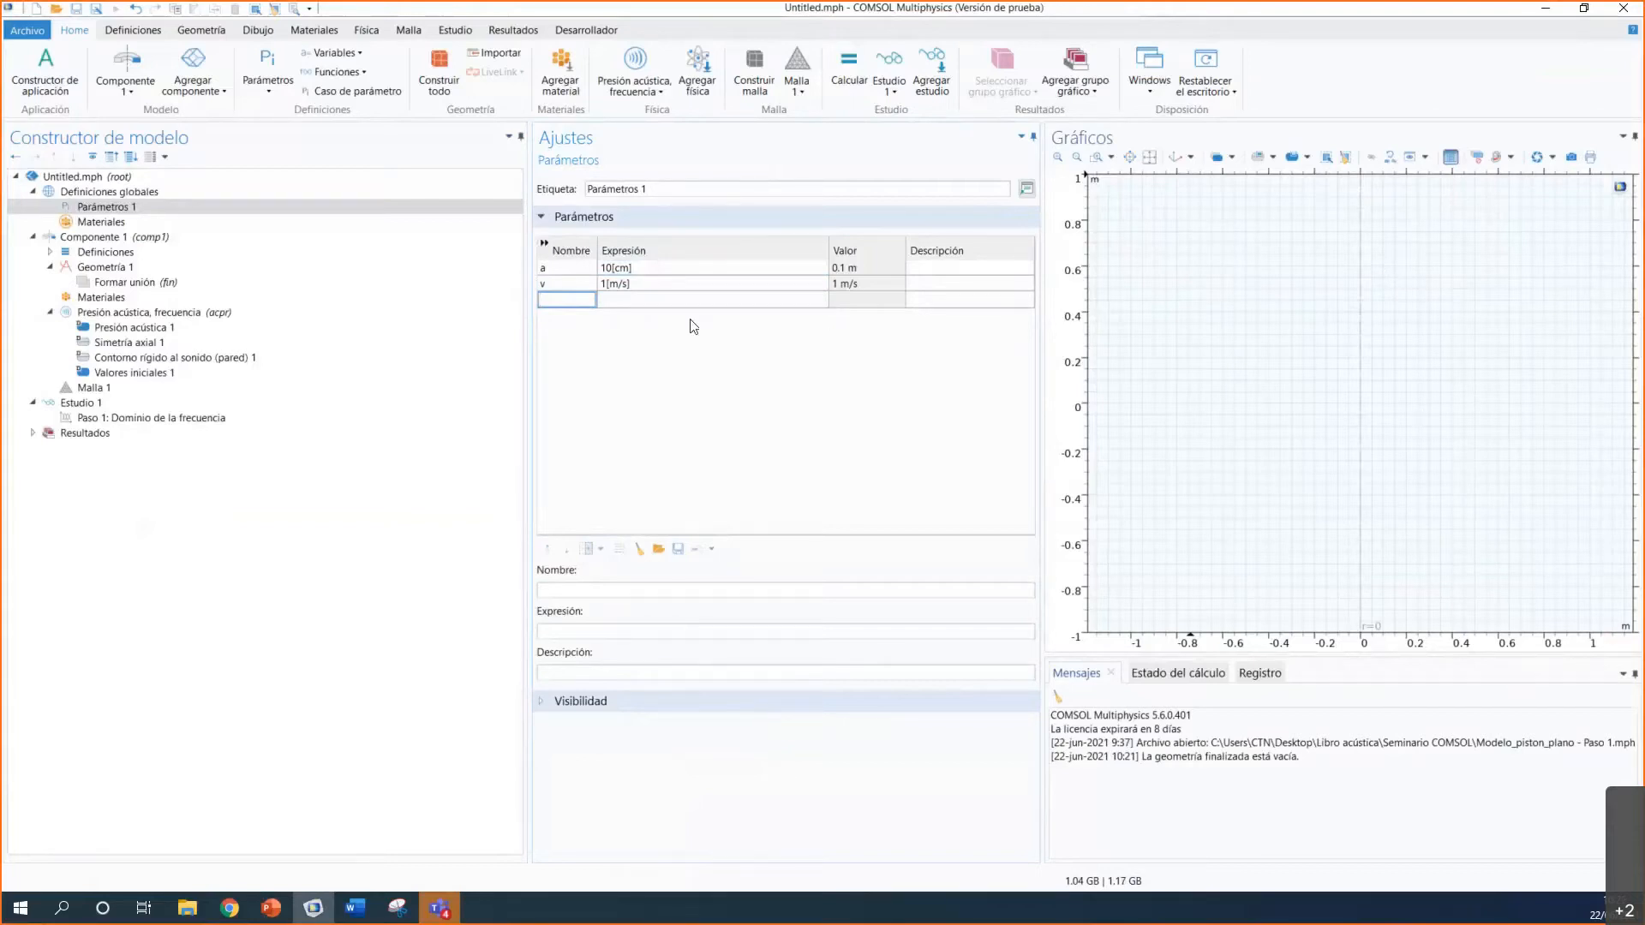
pyautogui.write('R0')
pyautogui.click(646, 296)
pyautogui.write('1[m]')
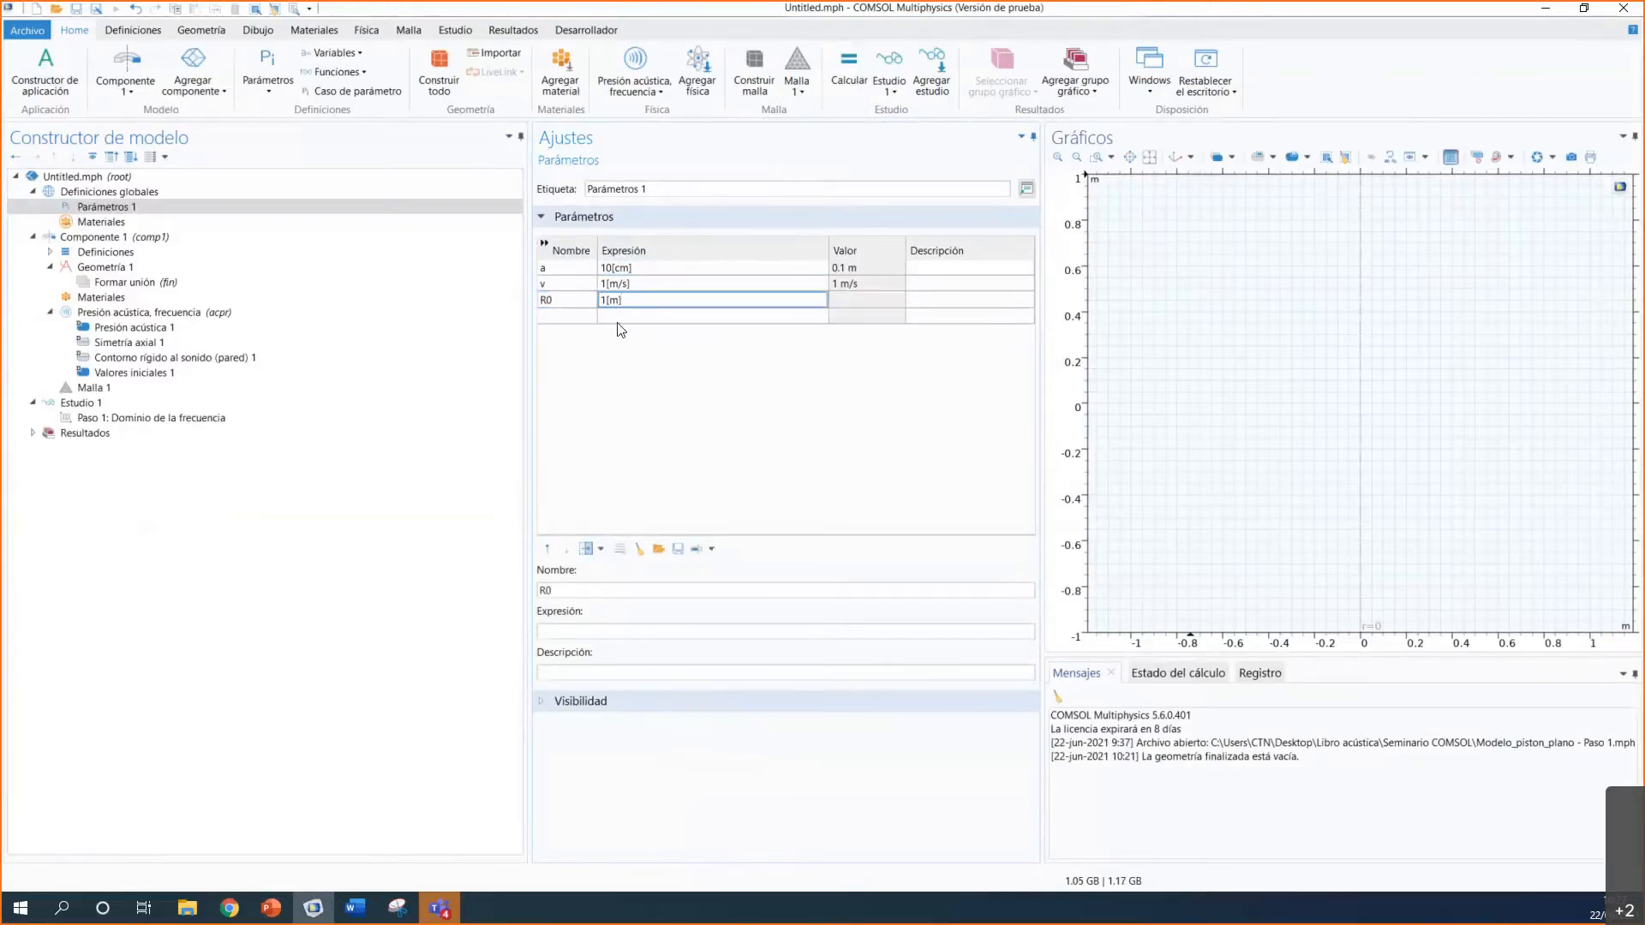
pyautogui.click(572, 316)
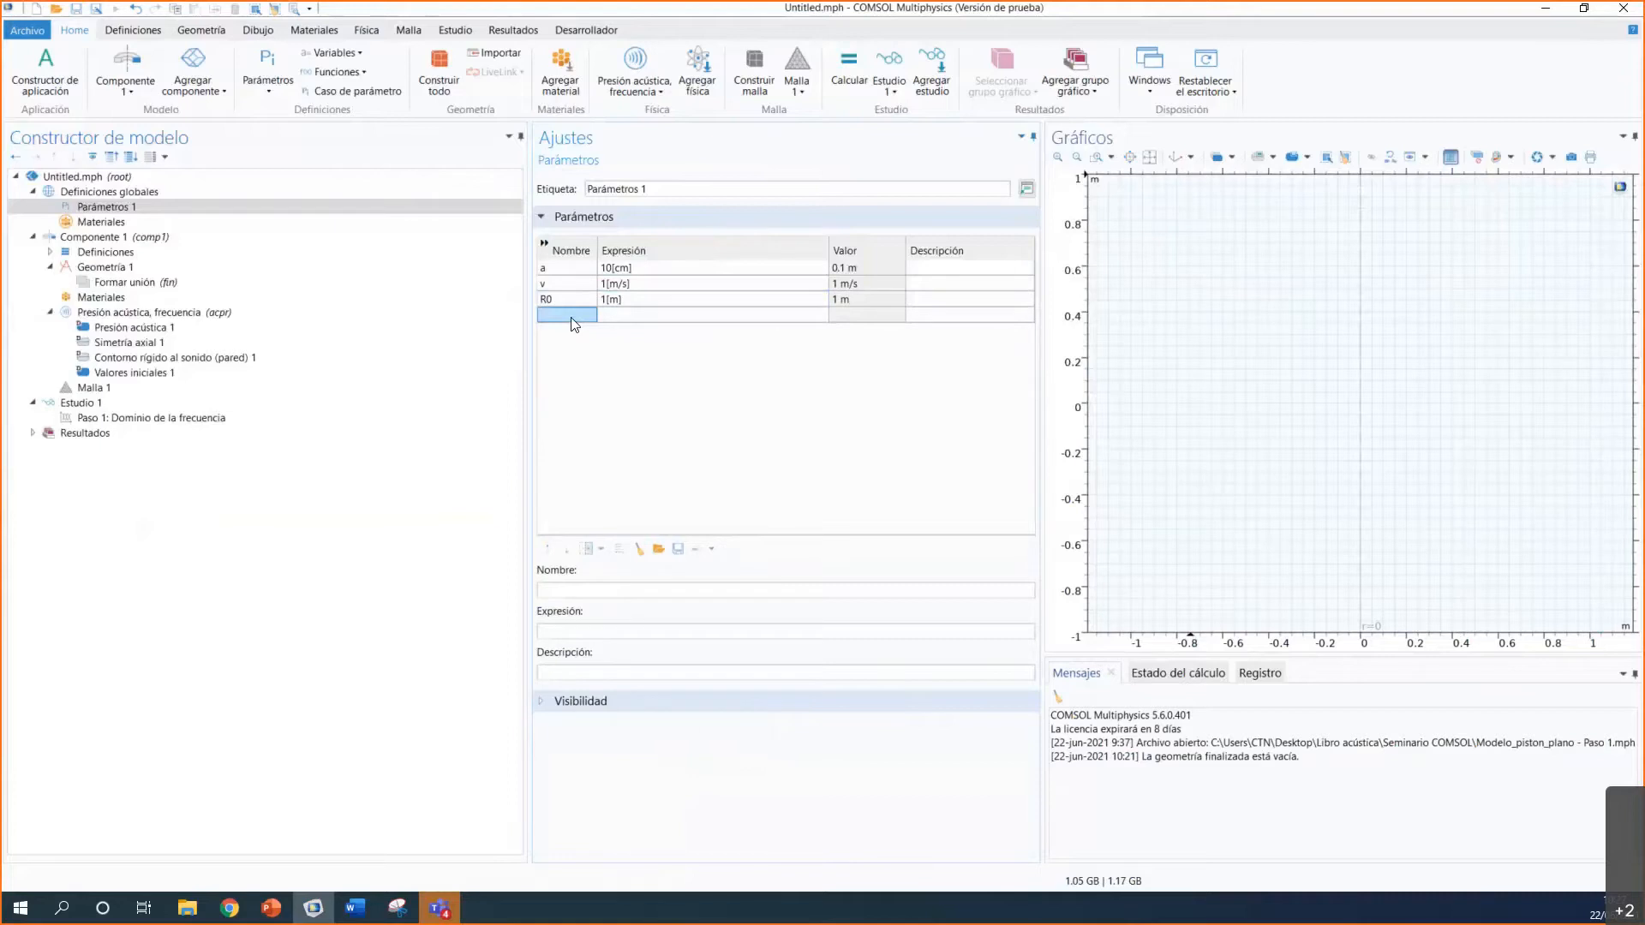
pyautogui.write('c0')
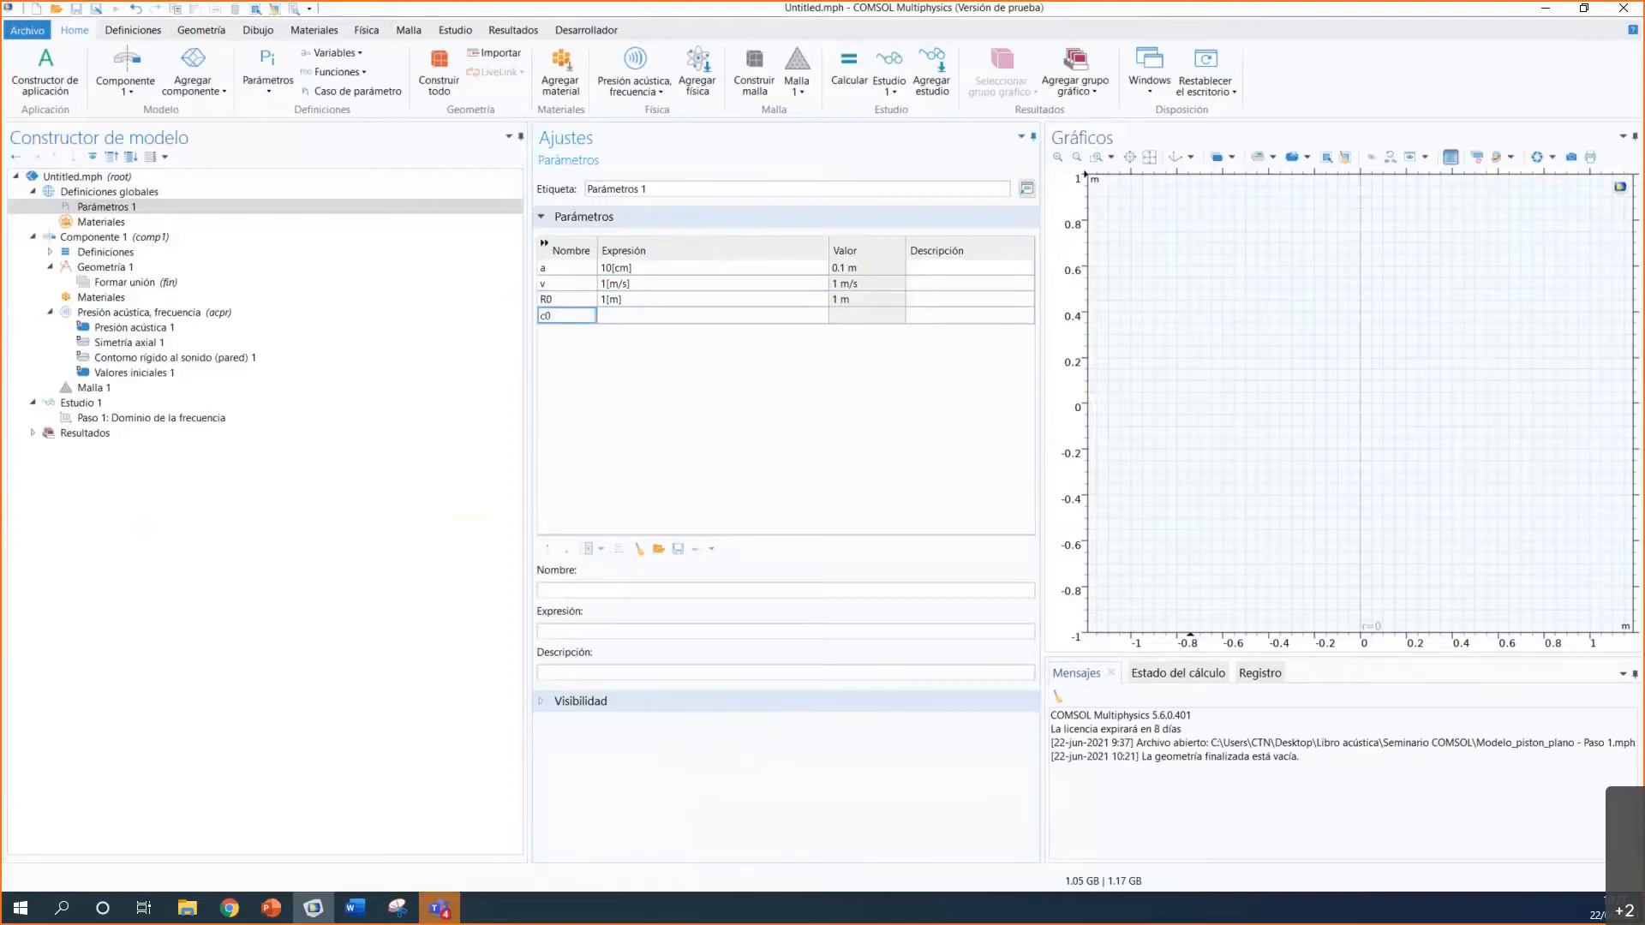
pyautogui.click(642, 317)
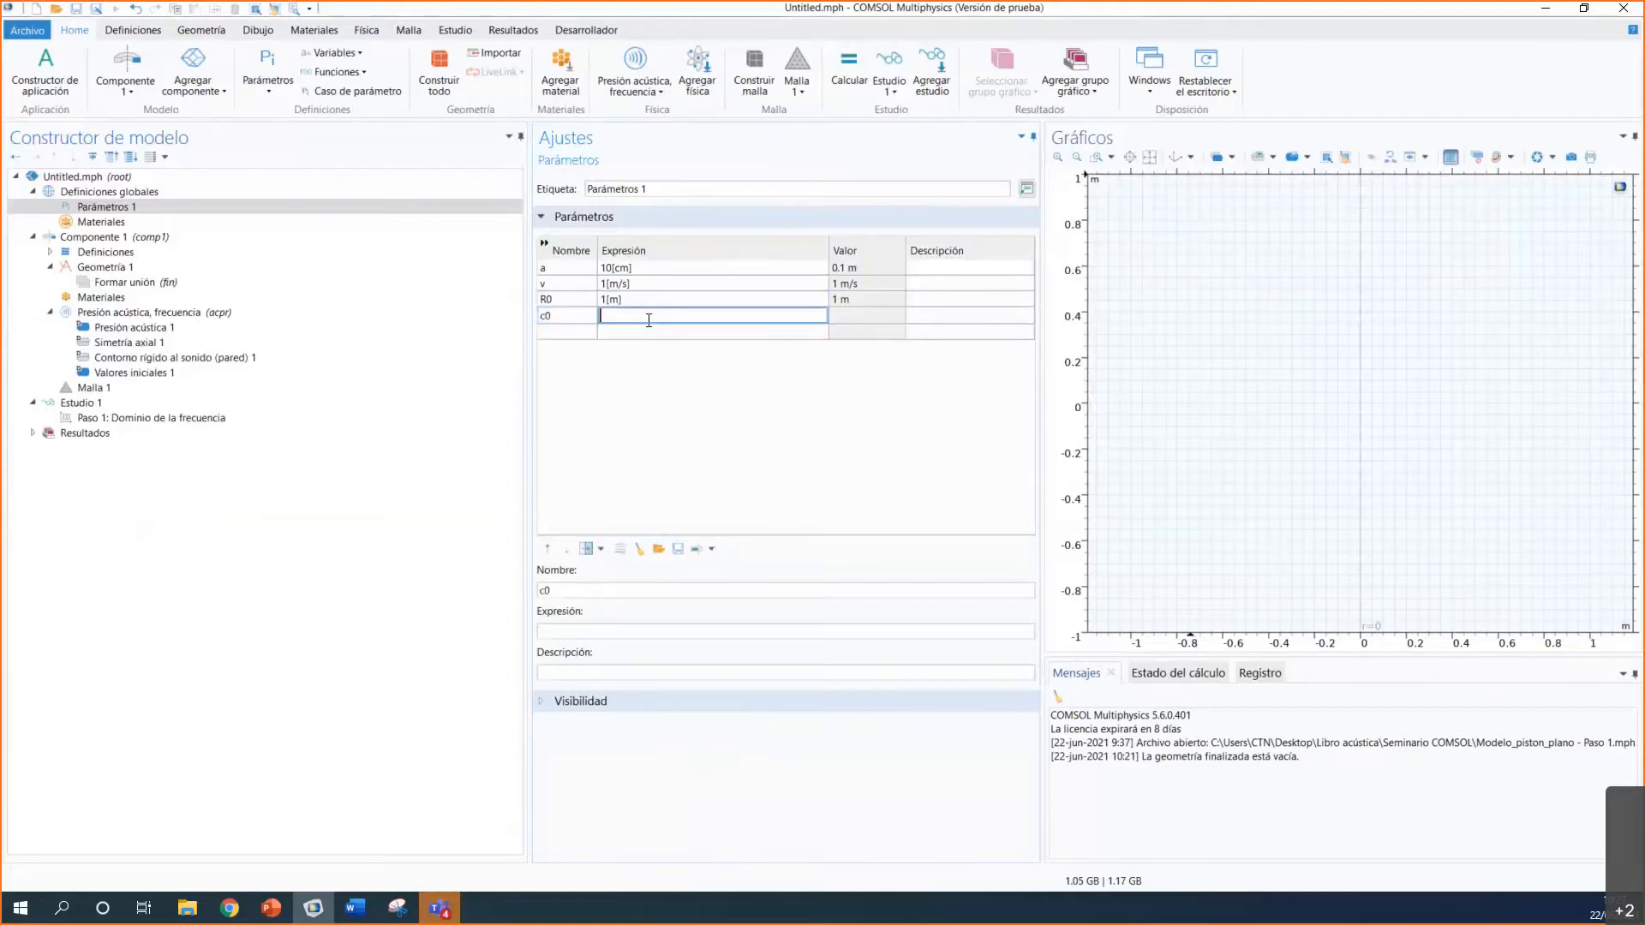
pyautogui.write('1500[m/s]')
# Step: Add the density parameter rho0 with the expression 1000[kg/m^3]
pyautogui.click(582, 333)
pyautogui.write('rh')
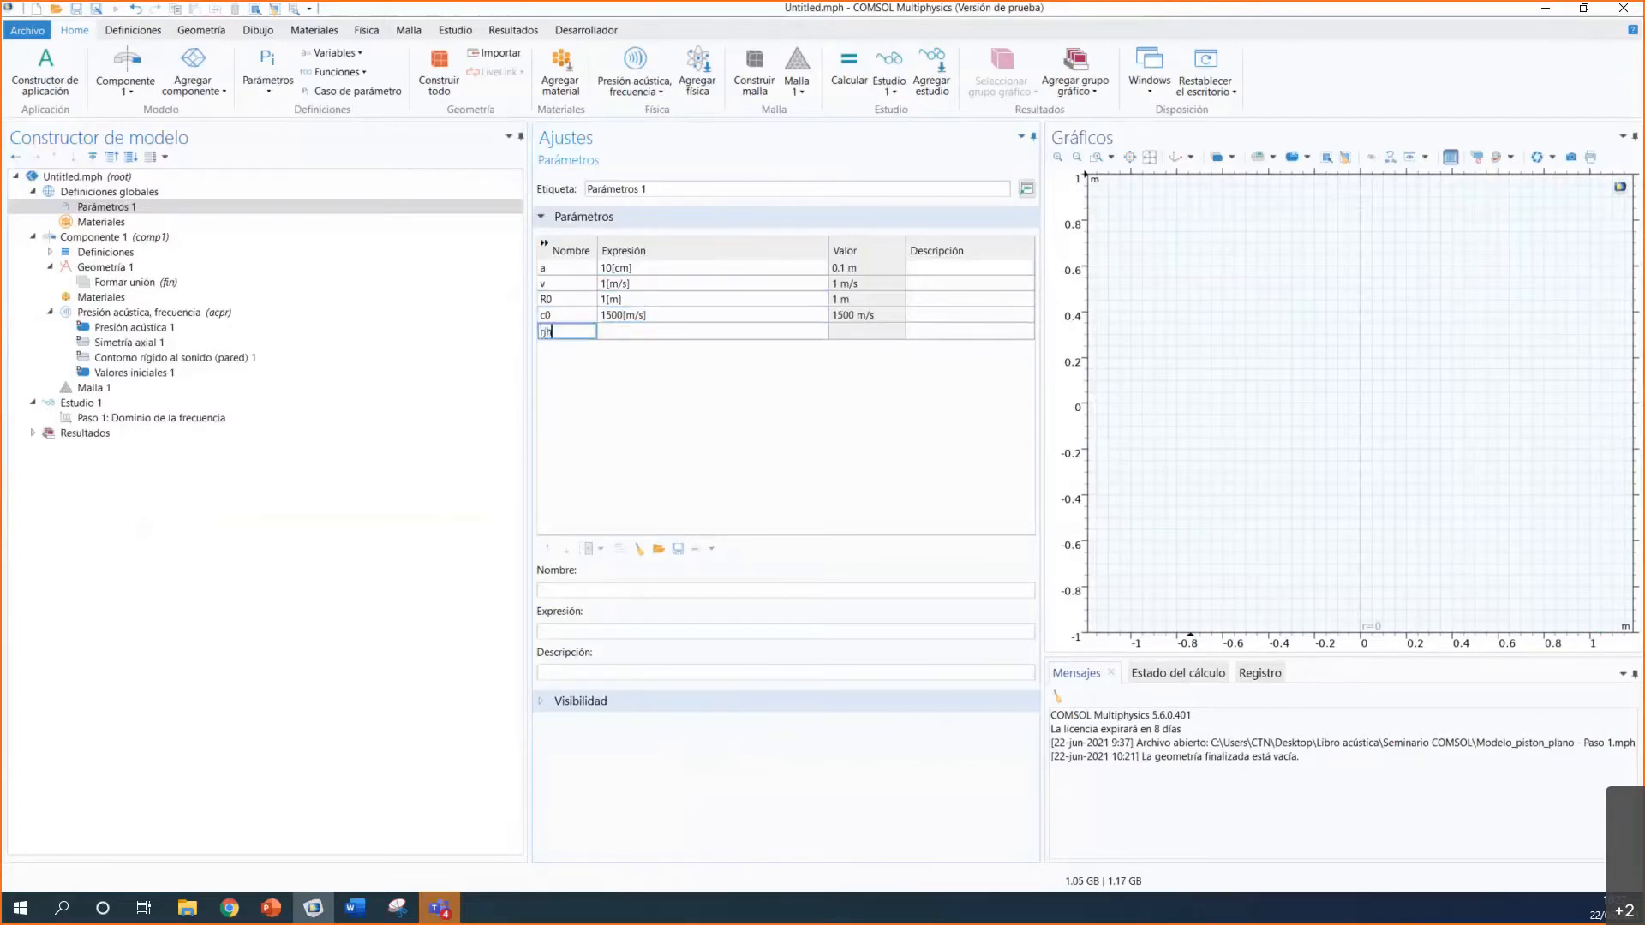
pyautogui.write('o0')
pyautogui.click(645, 333)
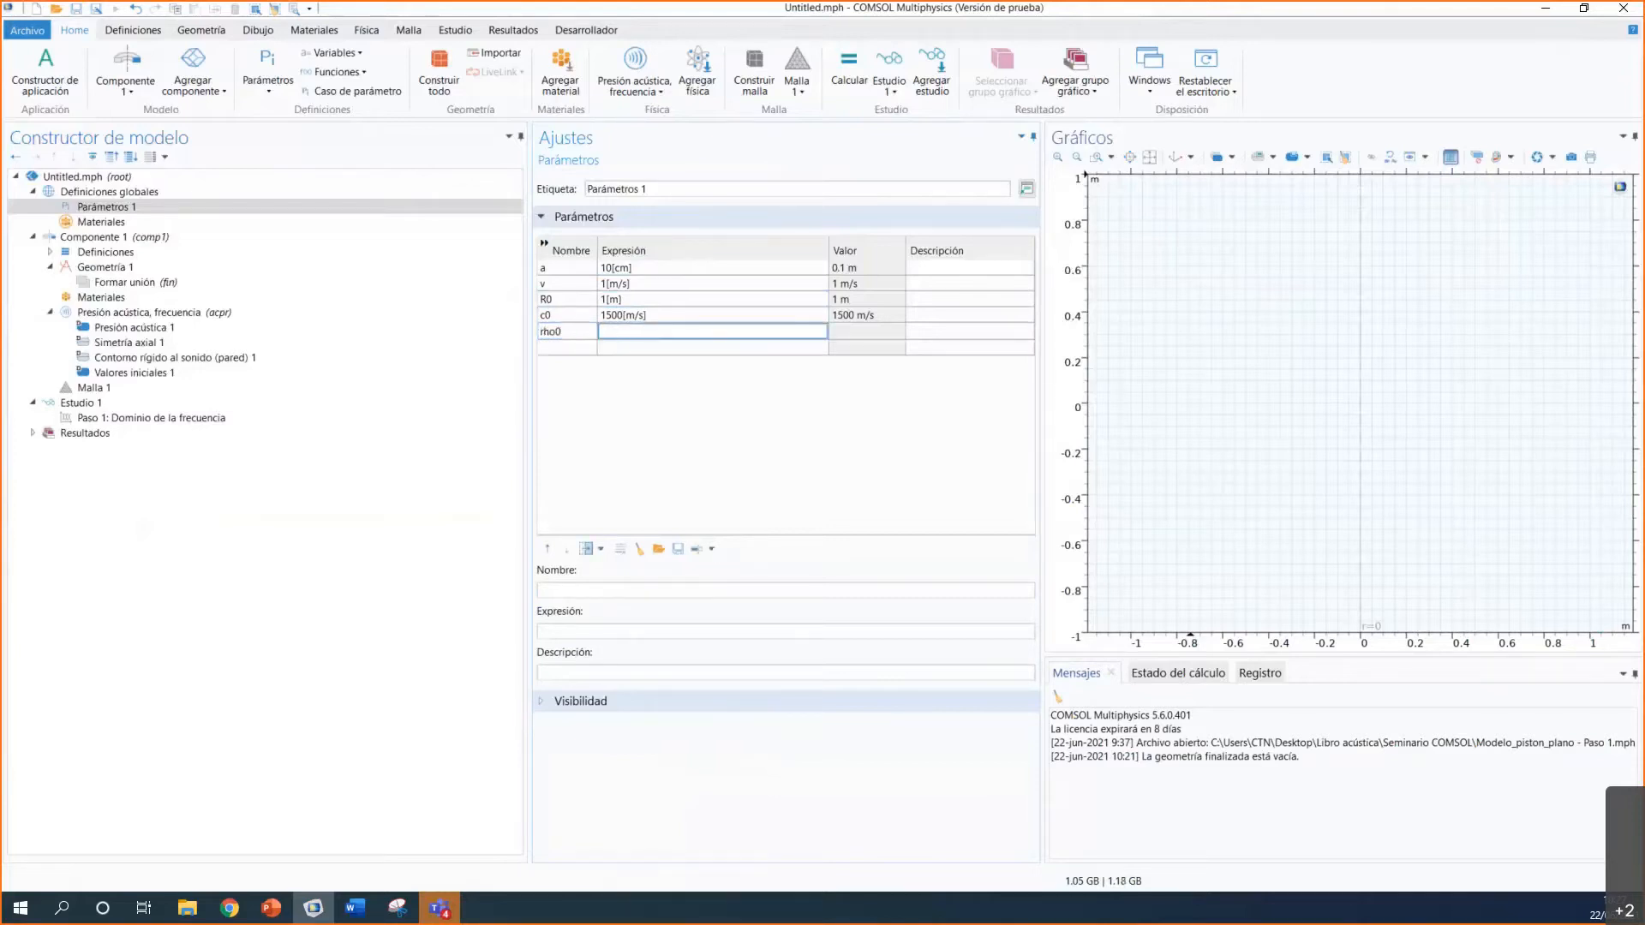
pyautogui.write('1000[kg/m^3]')
pyautogui.press('Left')
pyautogui.press('Left')
# Step: Add the frequency parameter f with the expression 30000[Hz]
pyautogui.click(572, 346)
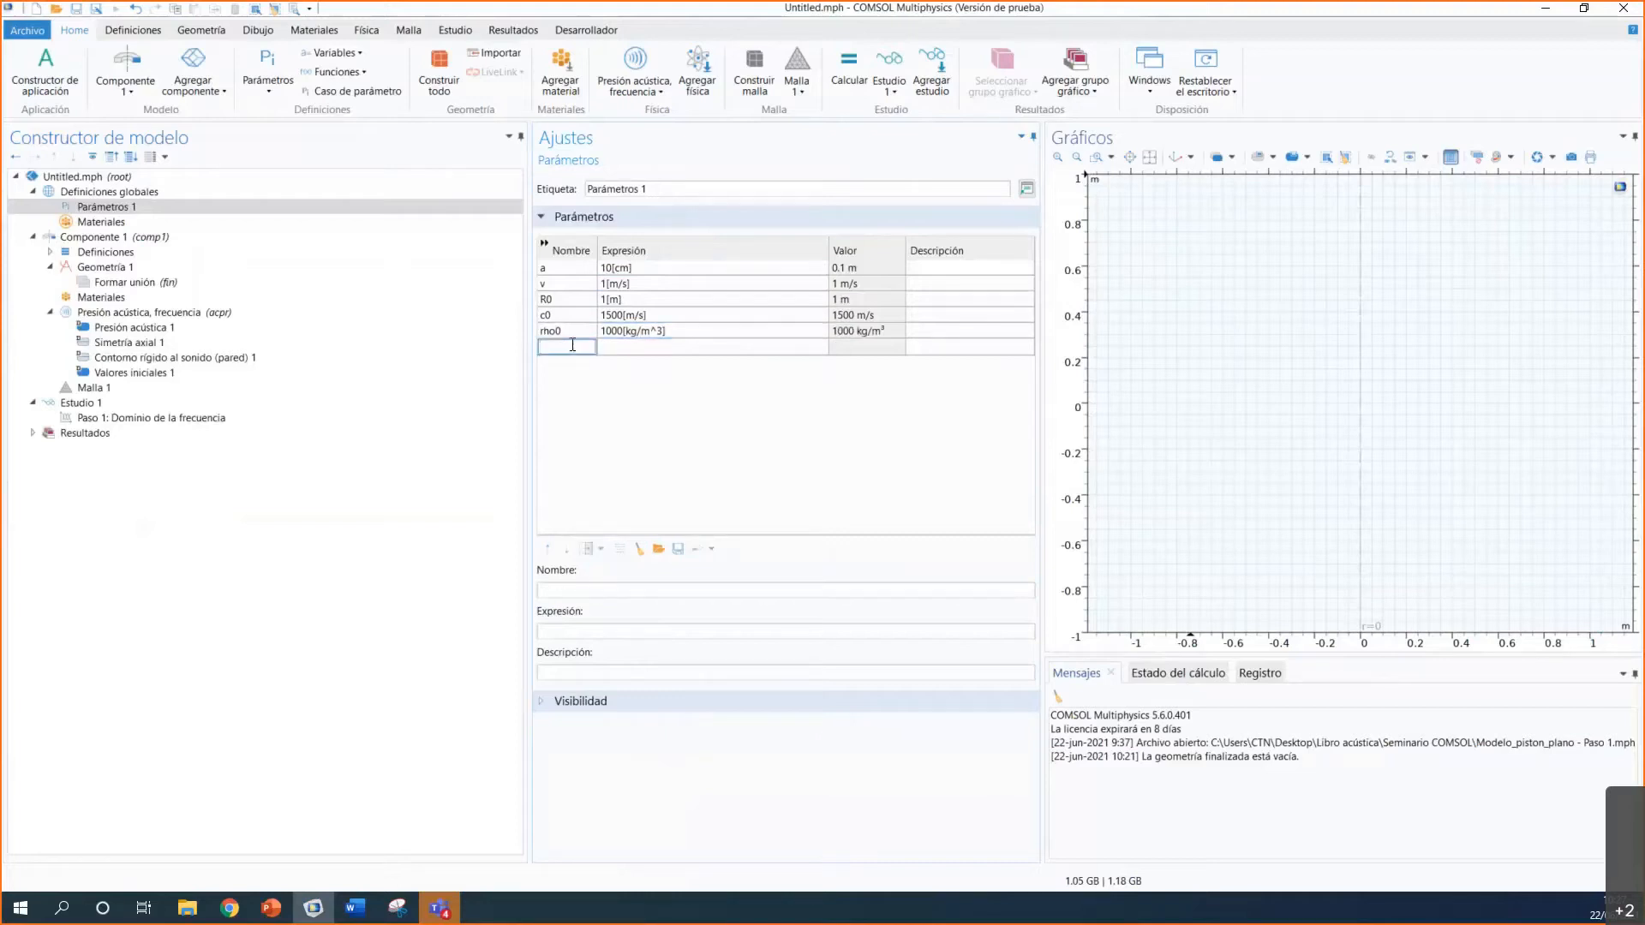
pyautogui.write('f')
pyautogui.click(618, 347)
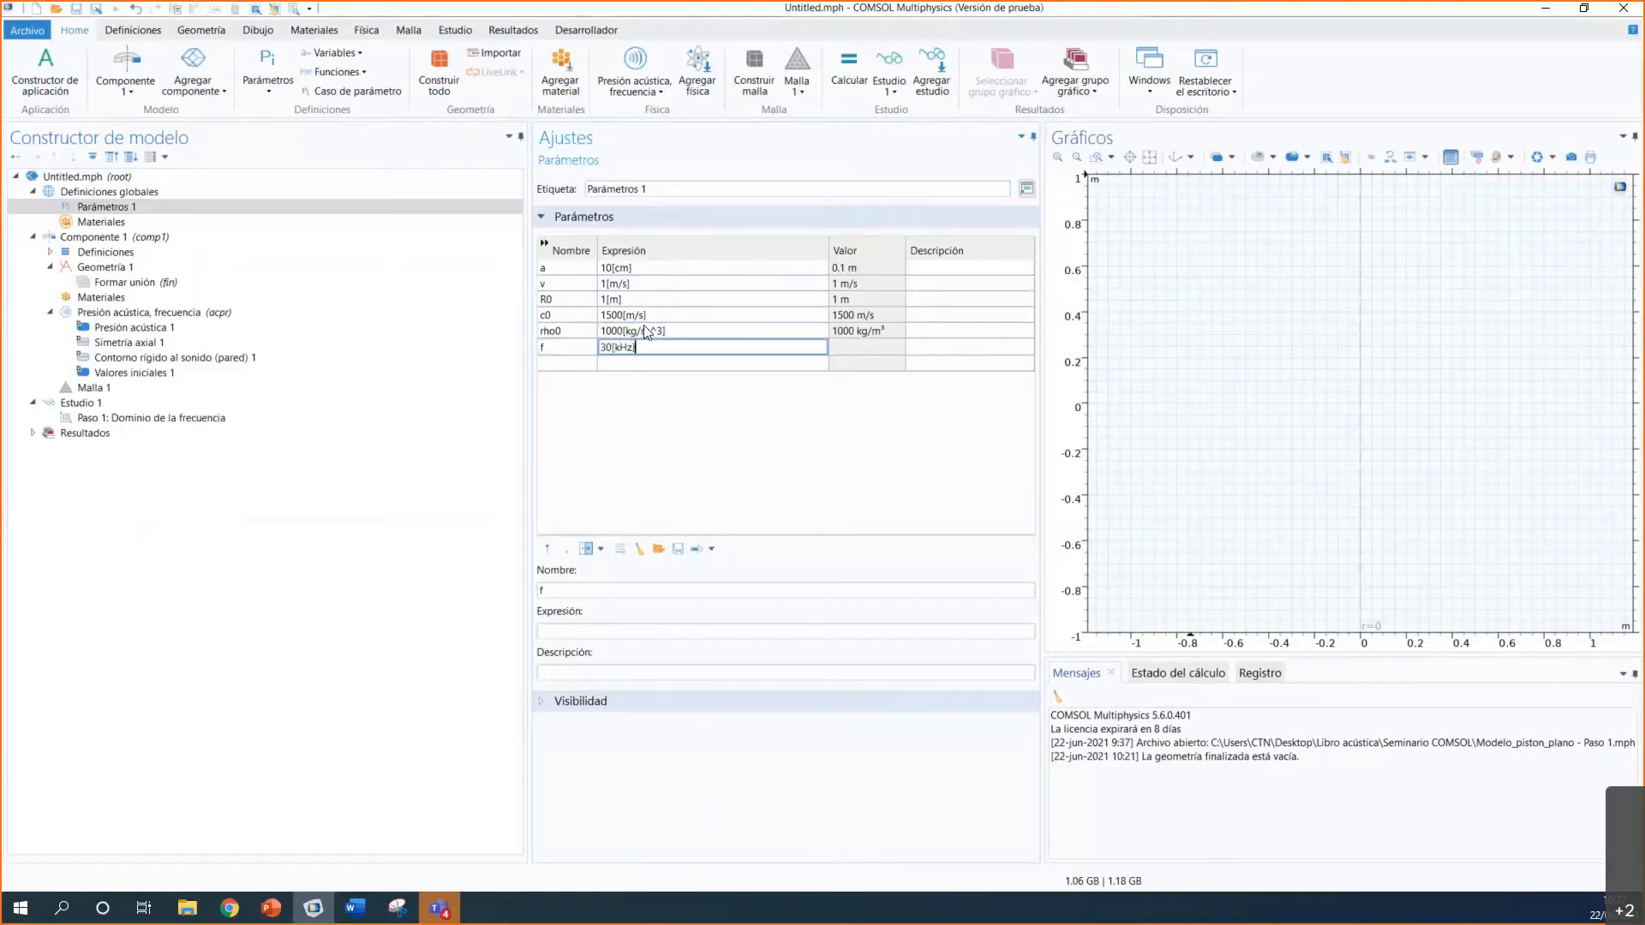
pyautogui.click(614, 347)
pyautogui.press('Delete')
pyautogui.write('000')
pyautogui.click(650, 361)
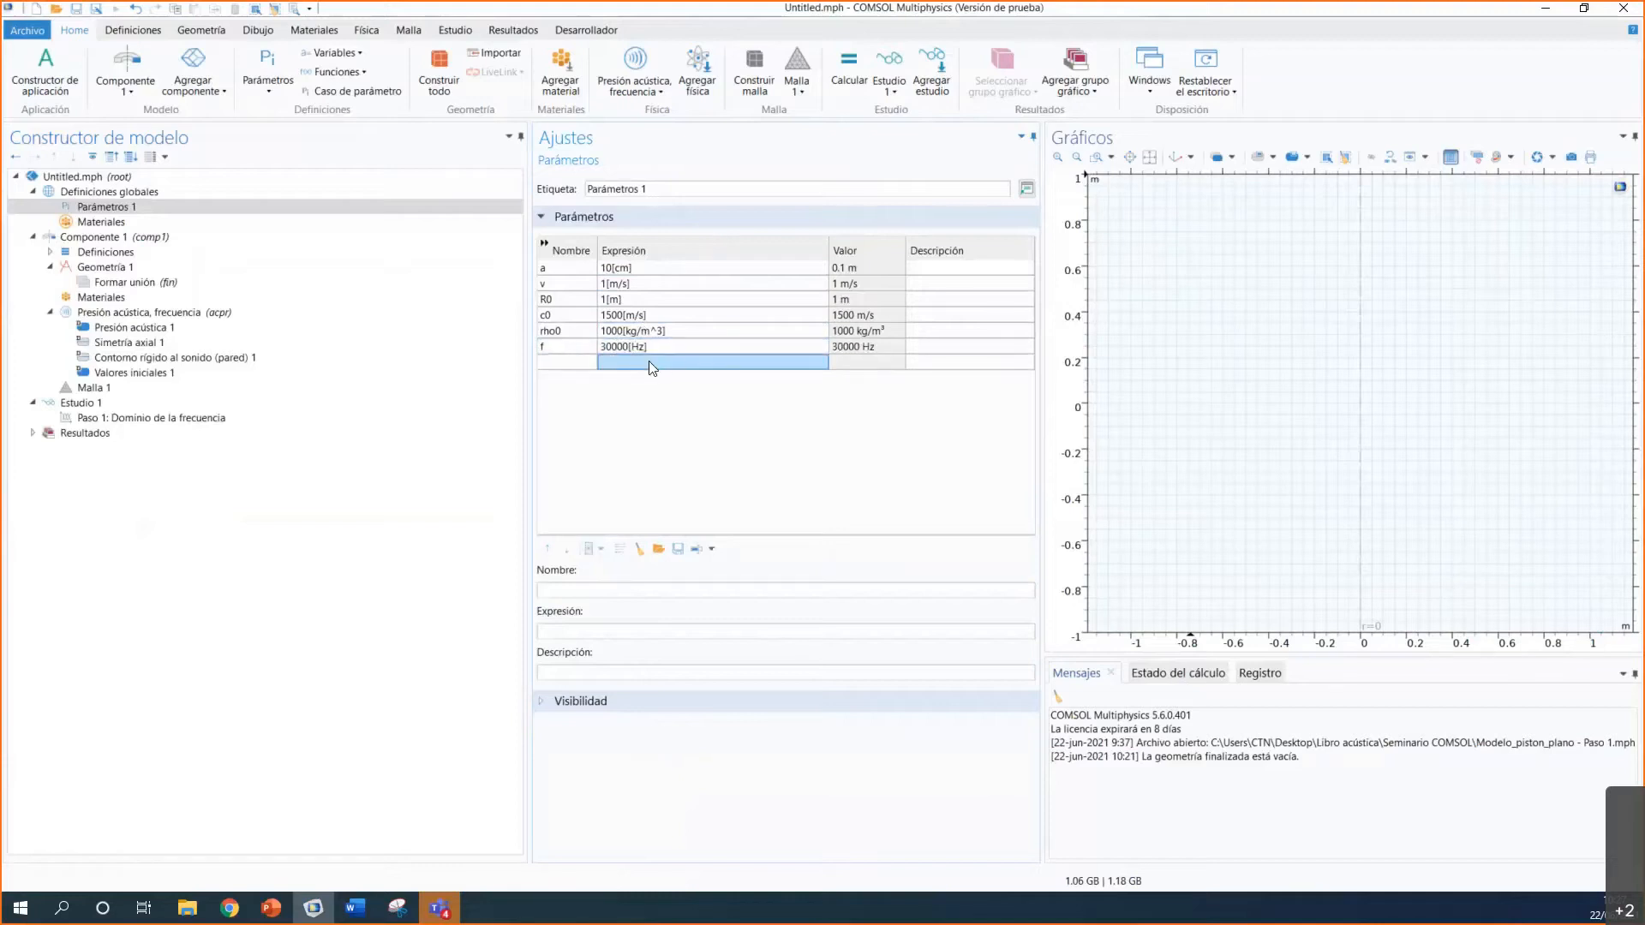
# Step: Add the wavelength parameter l with the expression c0/f
pyautogui.click(565, 363)
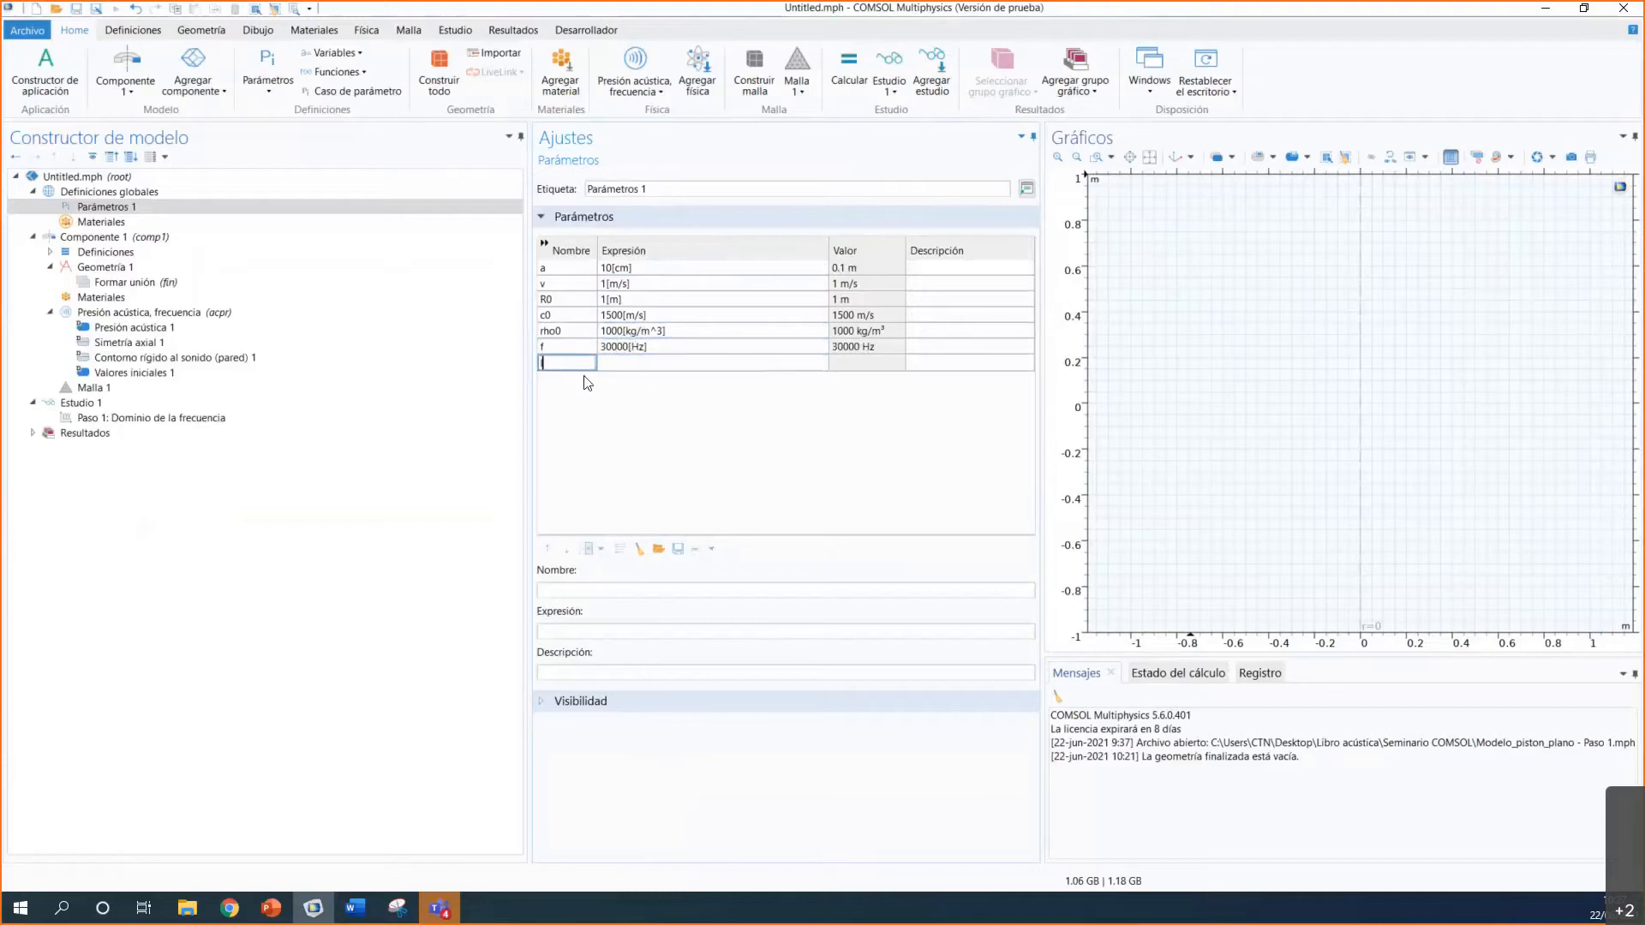
pyautogui.write('l')
pyautogui.click(633, 364)
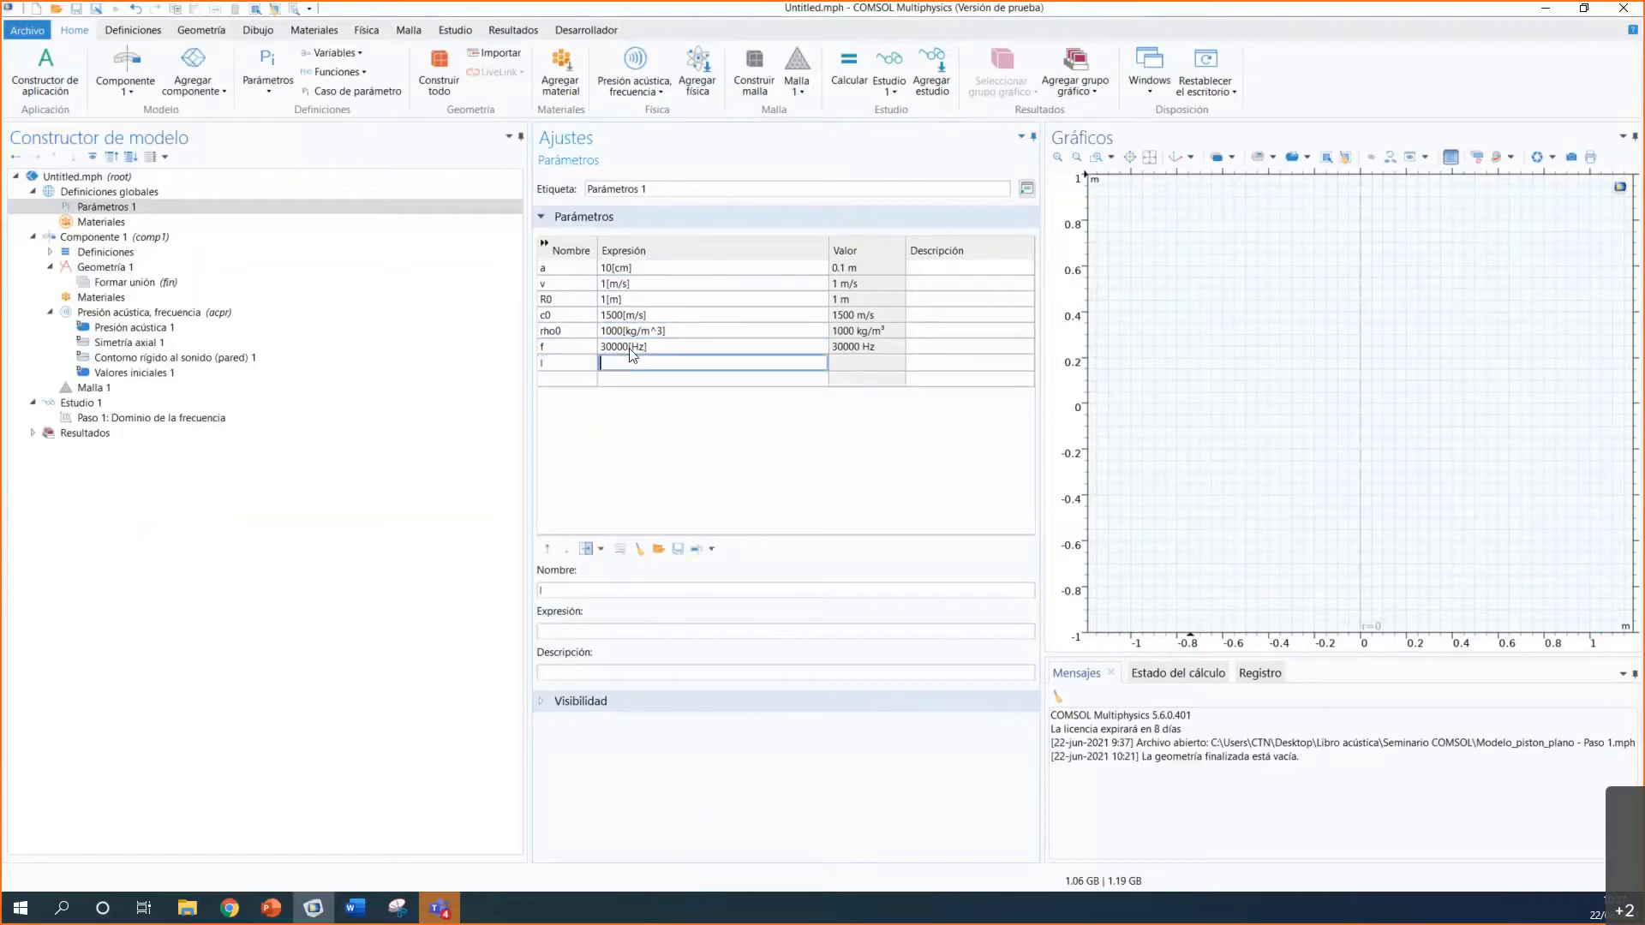
pyautogui.write('c0/f')
pyautogui.click(575, 388)
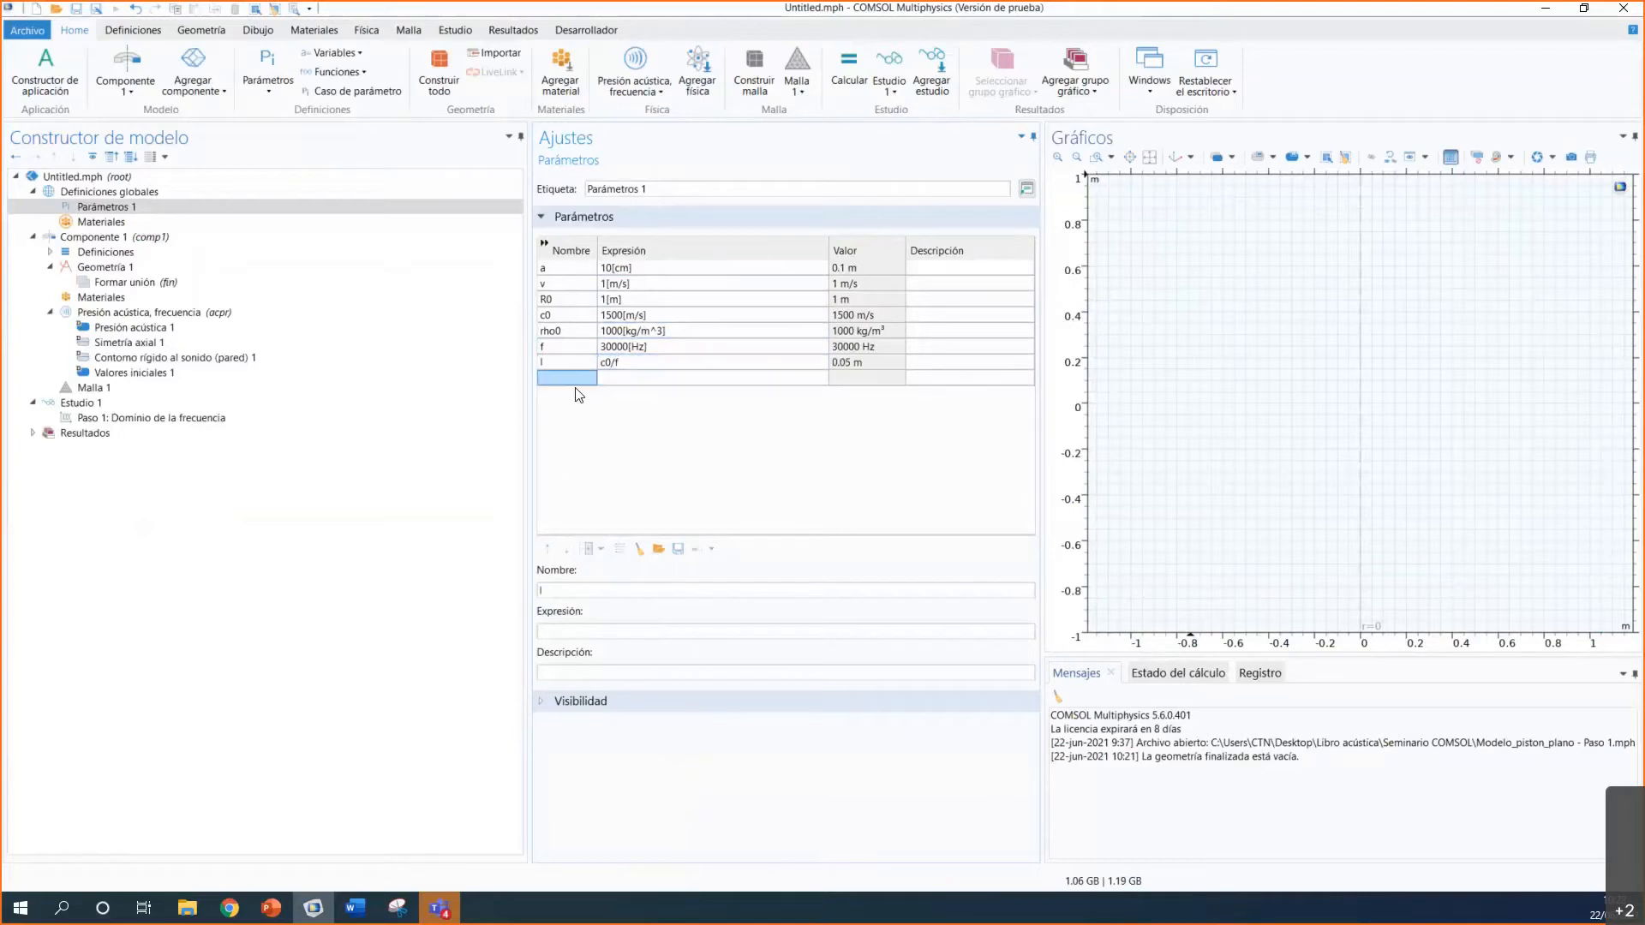
# Step: Add the wavenumber parameter k with the expression 2*pi/l
pyautogui.write('k')
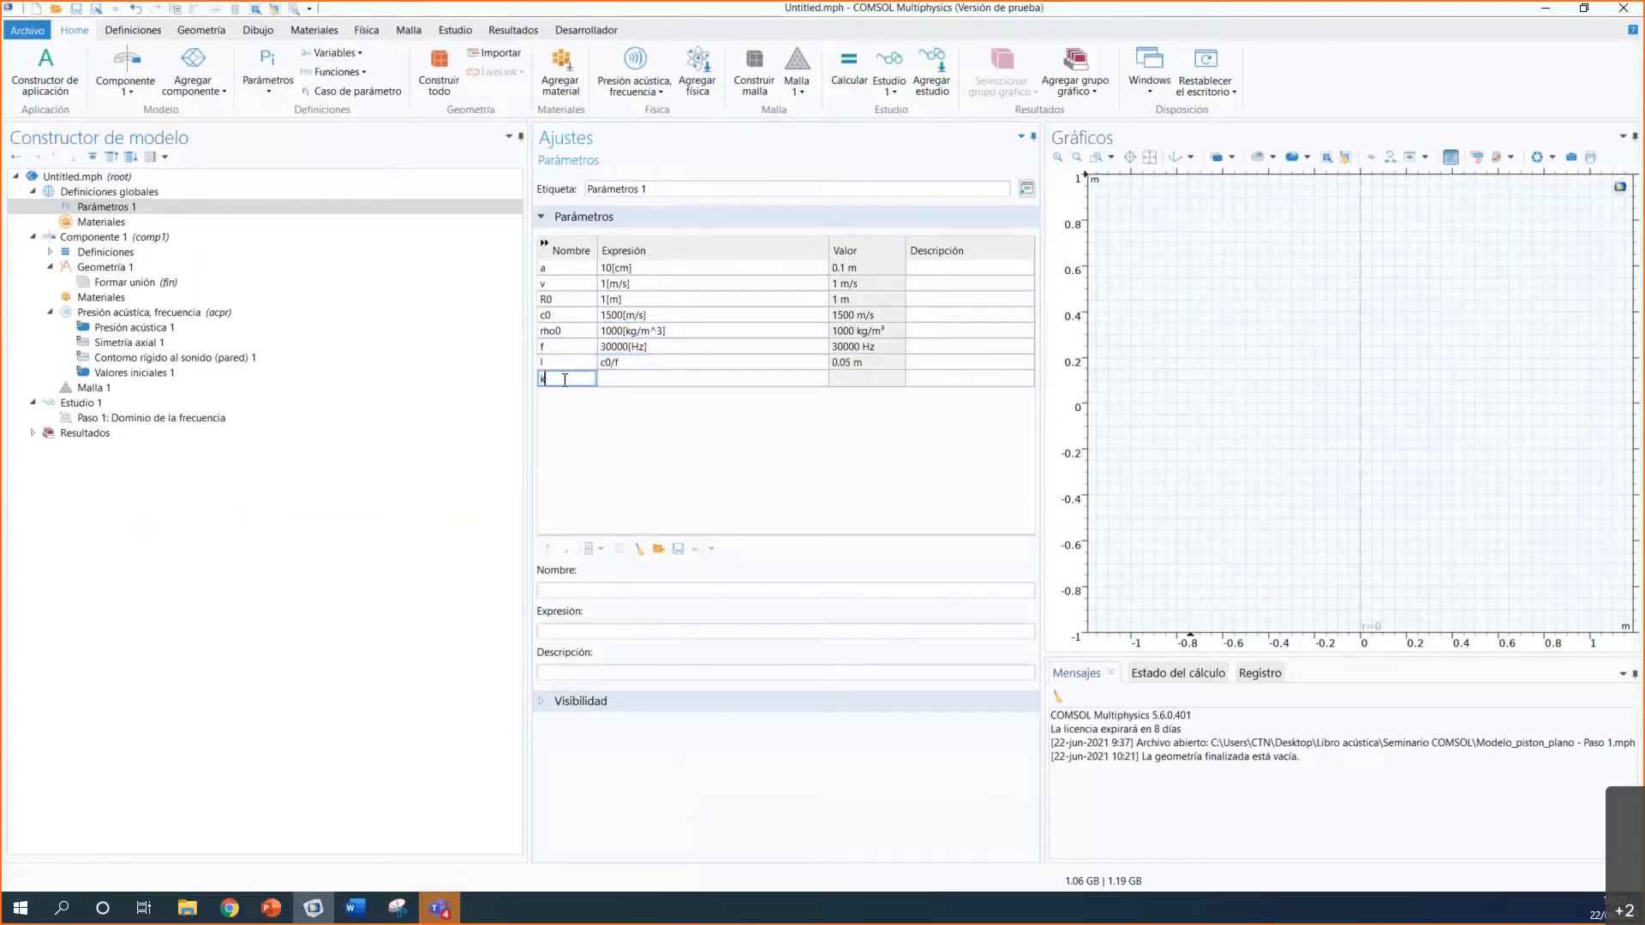
pyautogui.click(653, 377)
pyautogui.write('2*')
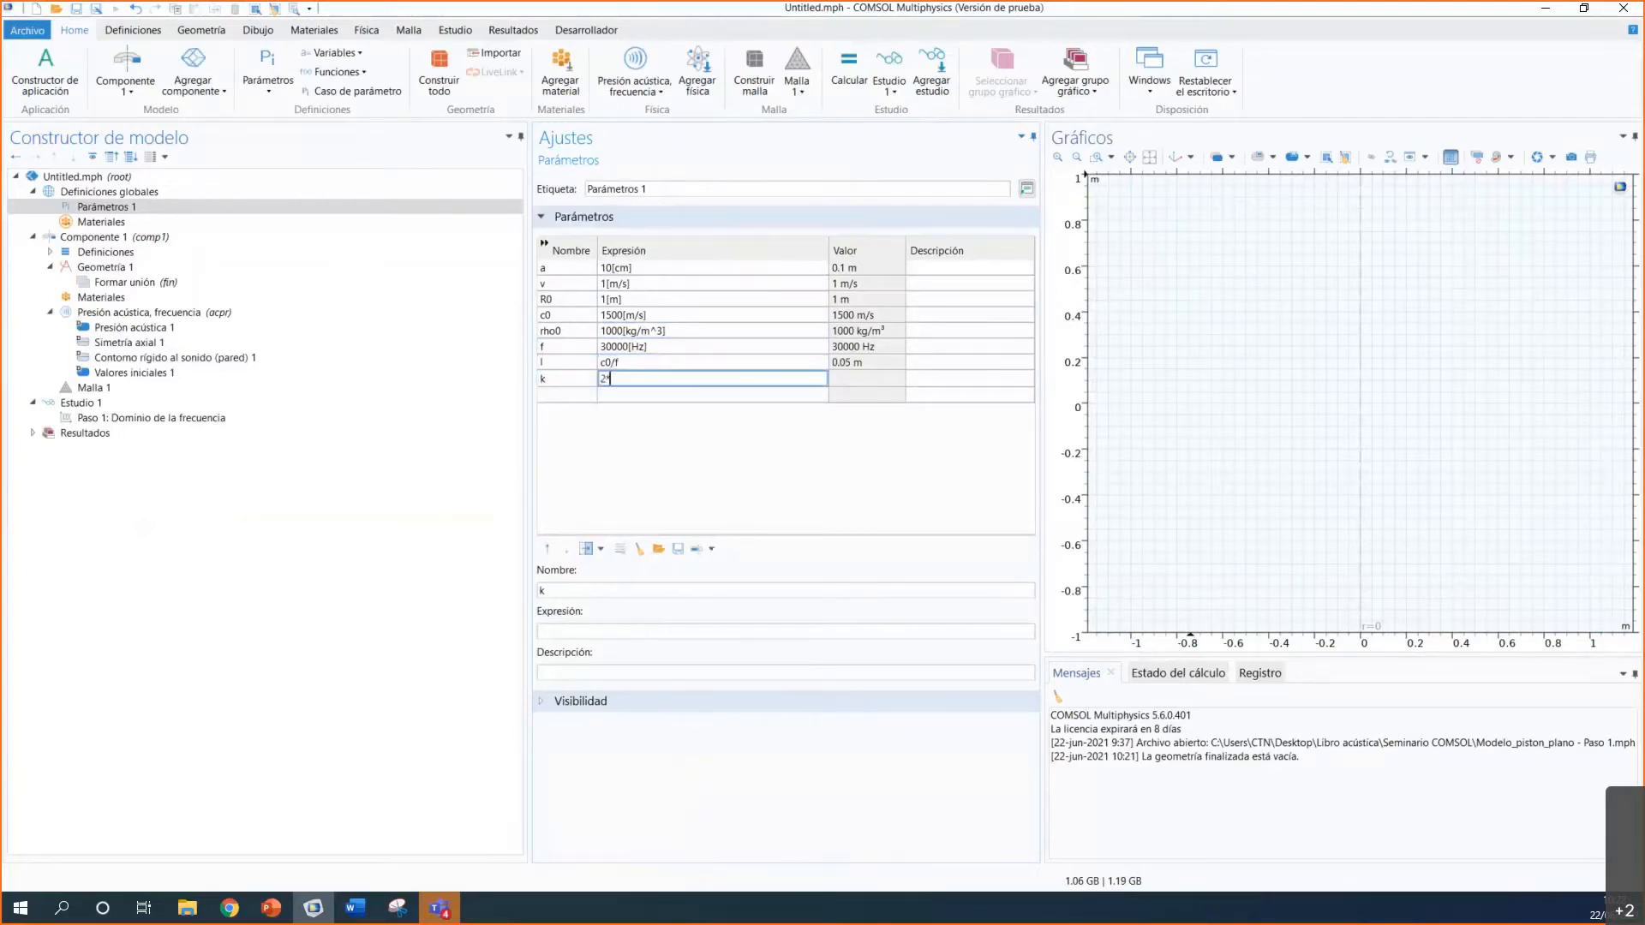
pyautogui.write('pi/l')
# Step: Add the parameter d with the expression l/12
pyautogui.click(588, 393)
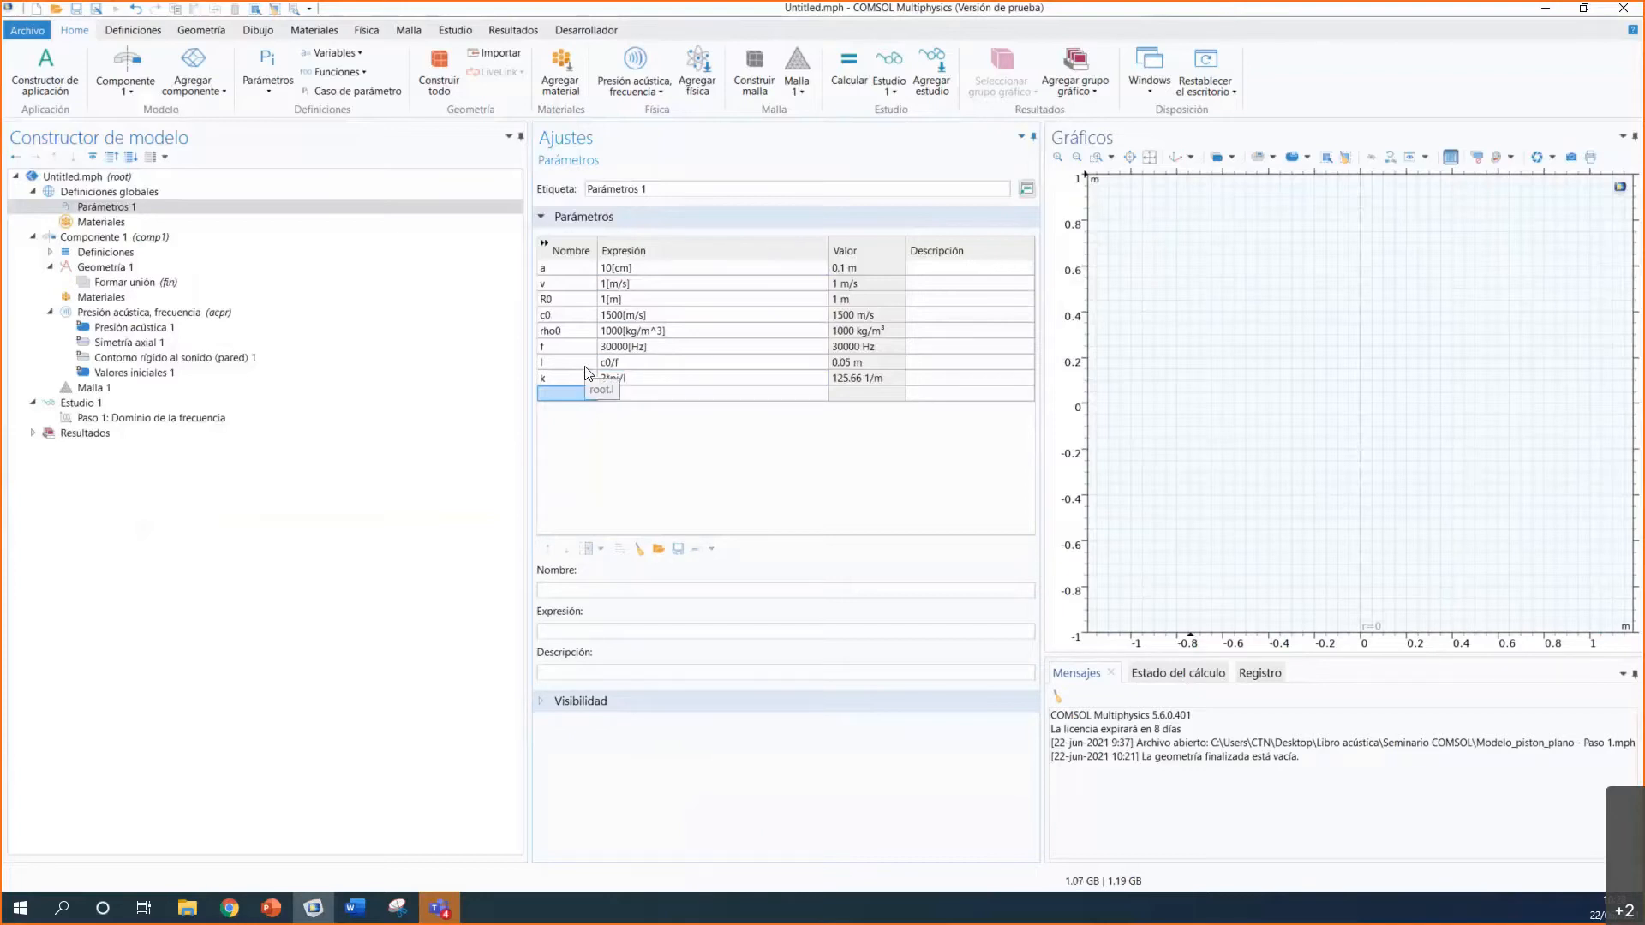
pyautogui.press('Return')
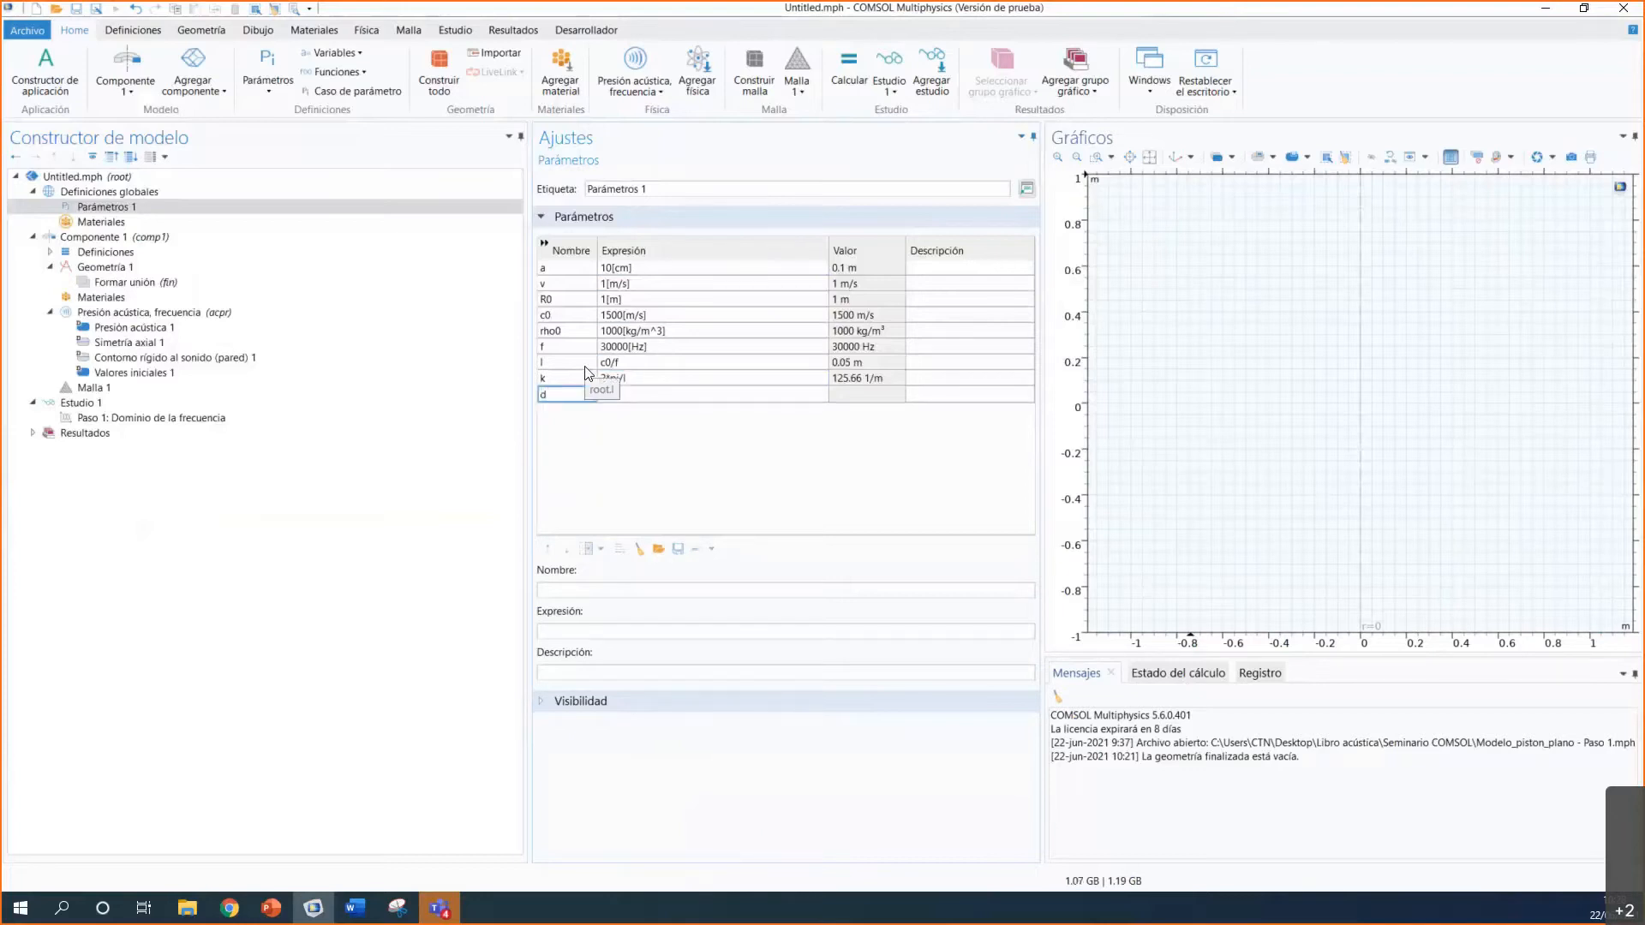
pyautogui.press('Tab')
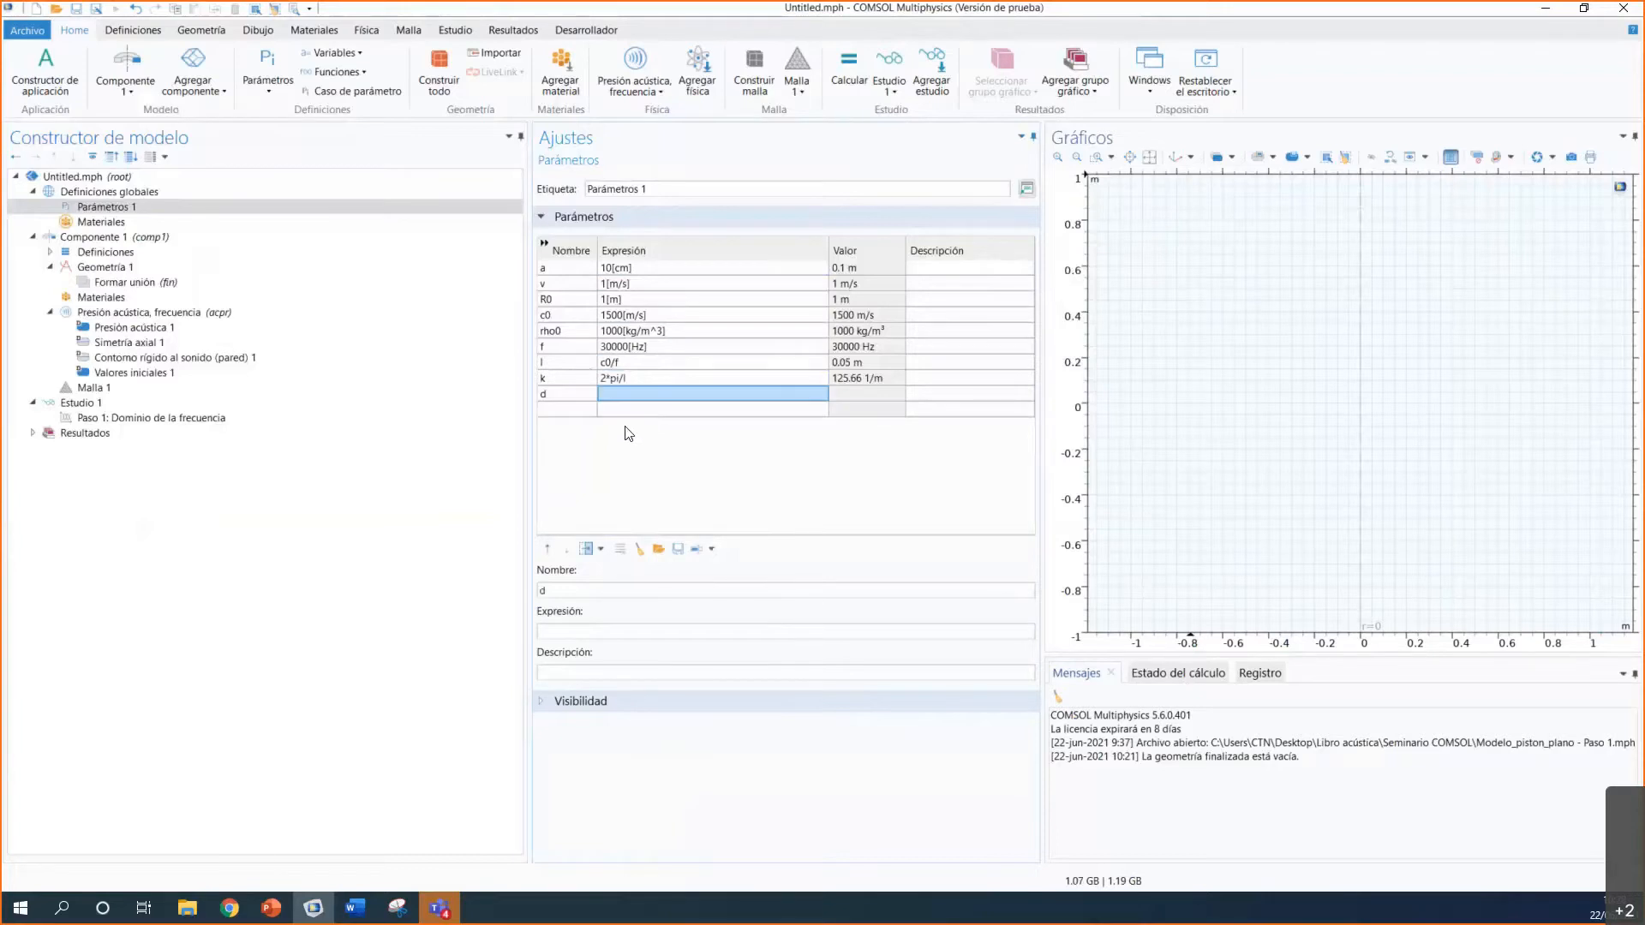
pyautogui.click(638, 394)
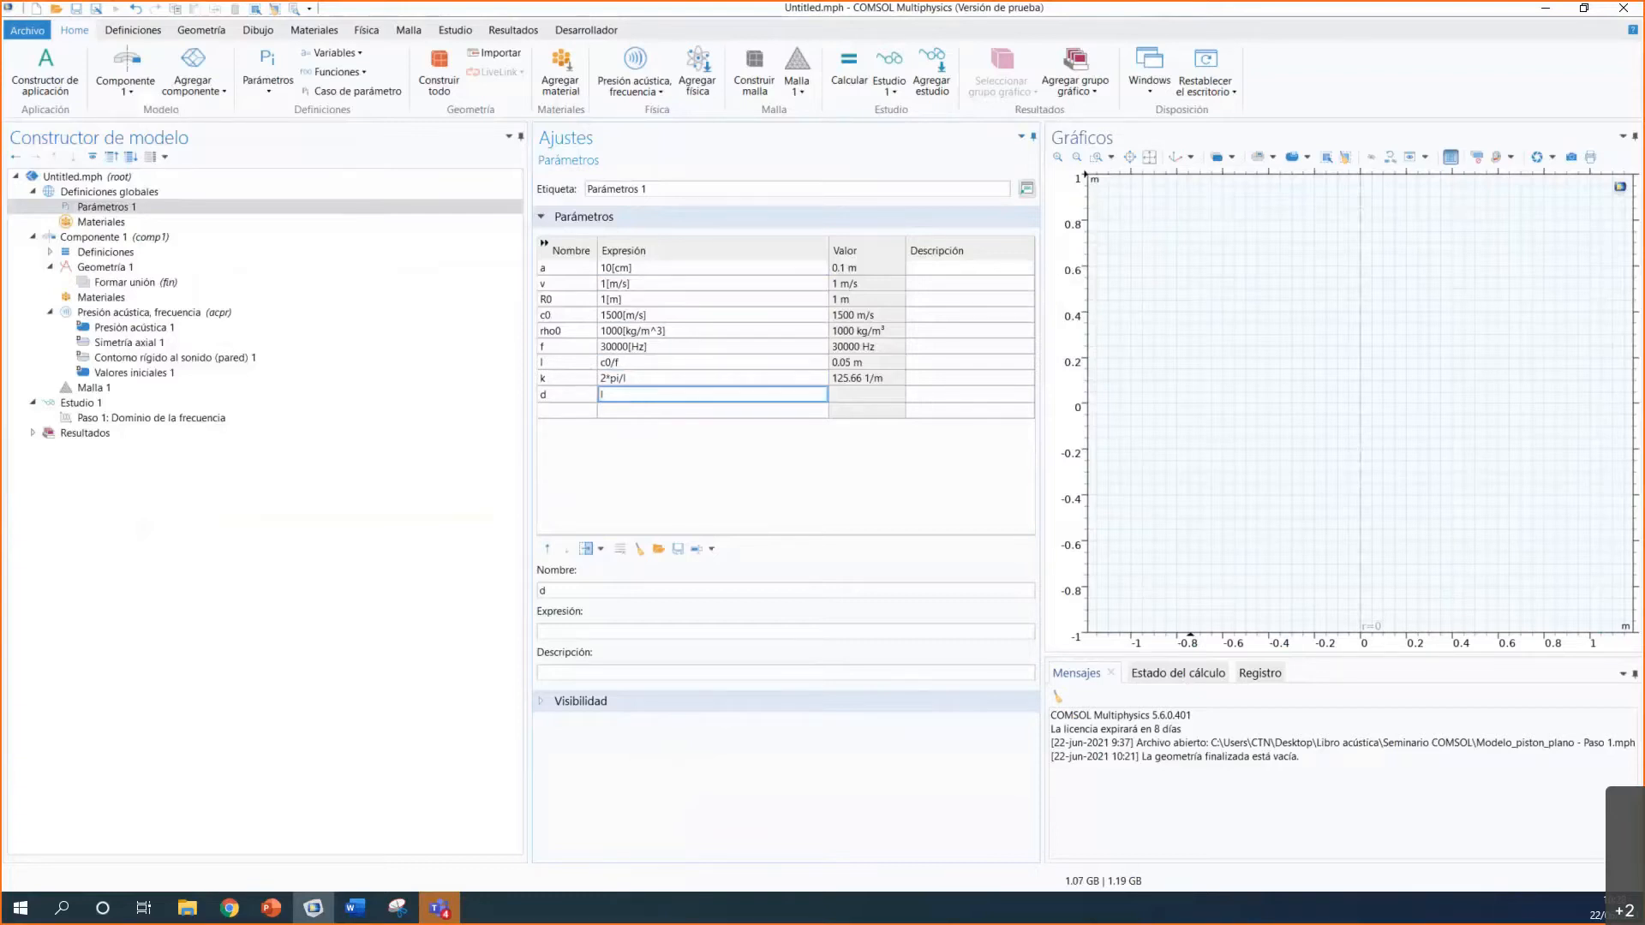
pyautogui.write('l/12')
pyautogui.click(660, 409)
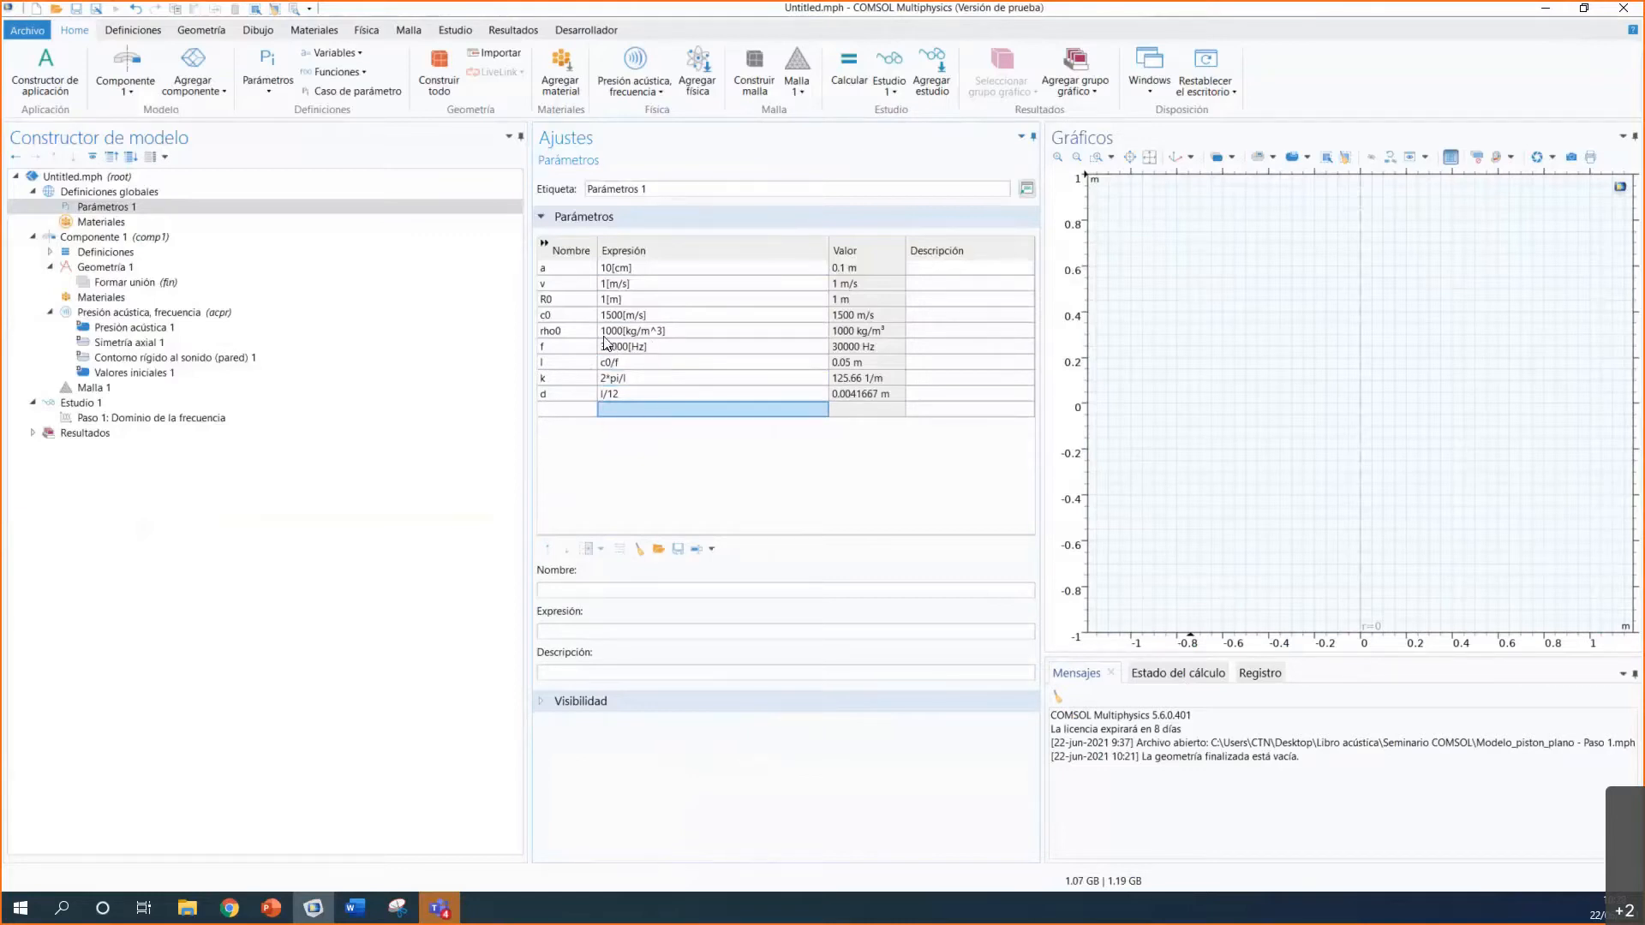
pyautogui.click(33, 193)
pyautogui.click(62, 208)
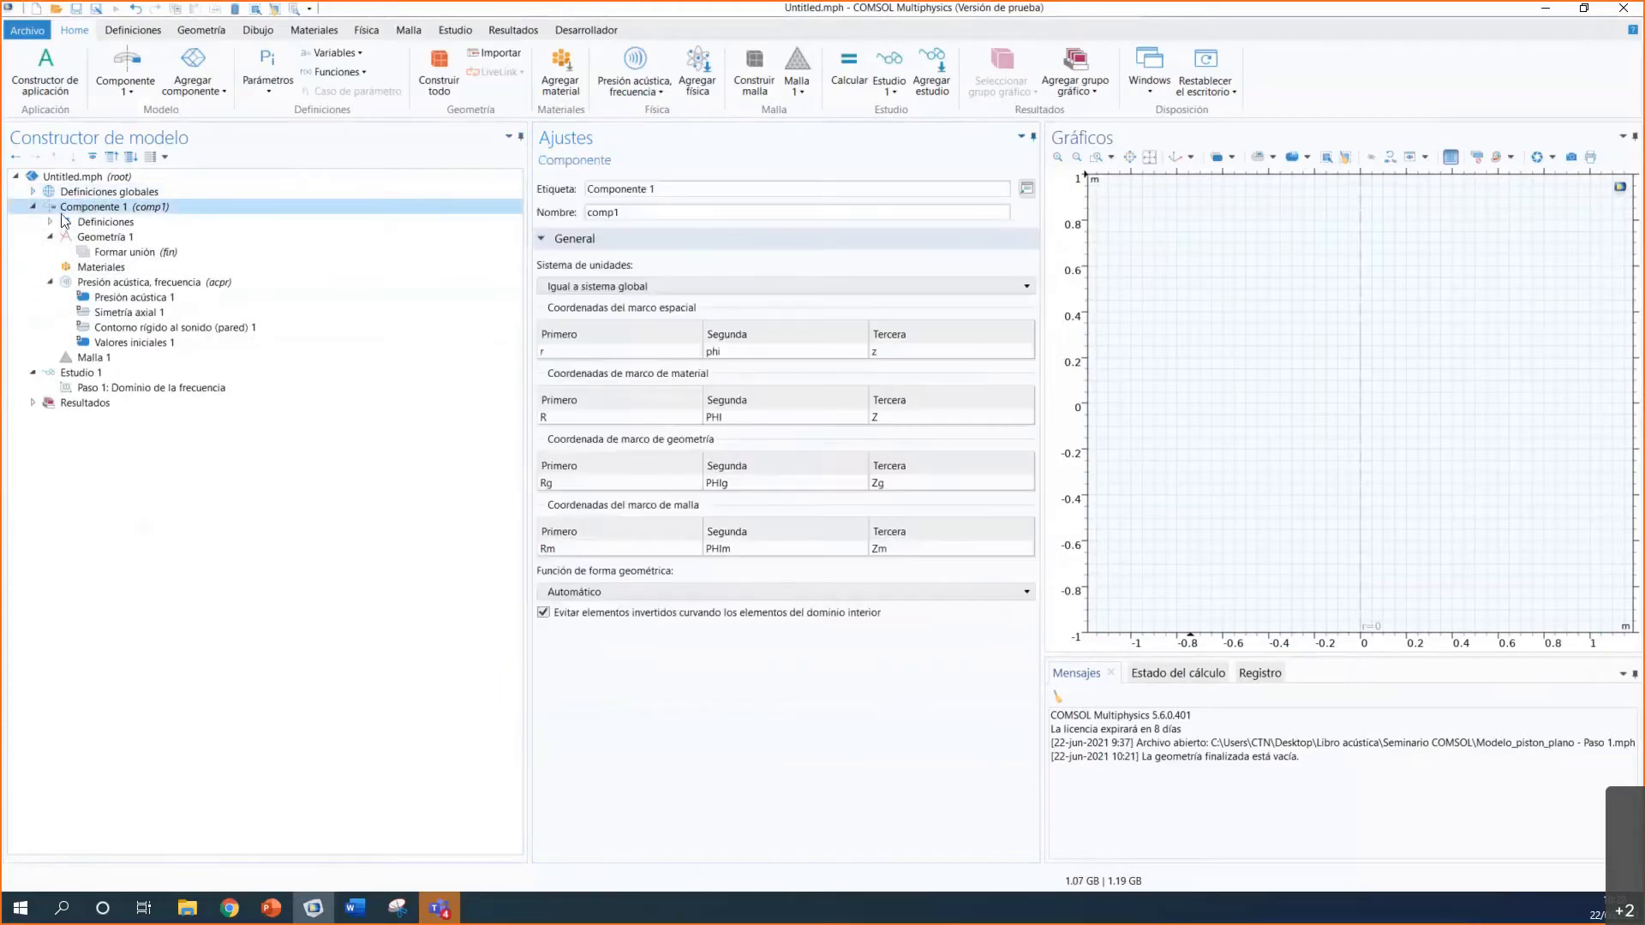
pyautogui.click(49, 223)
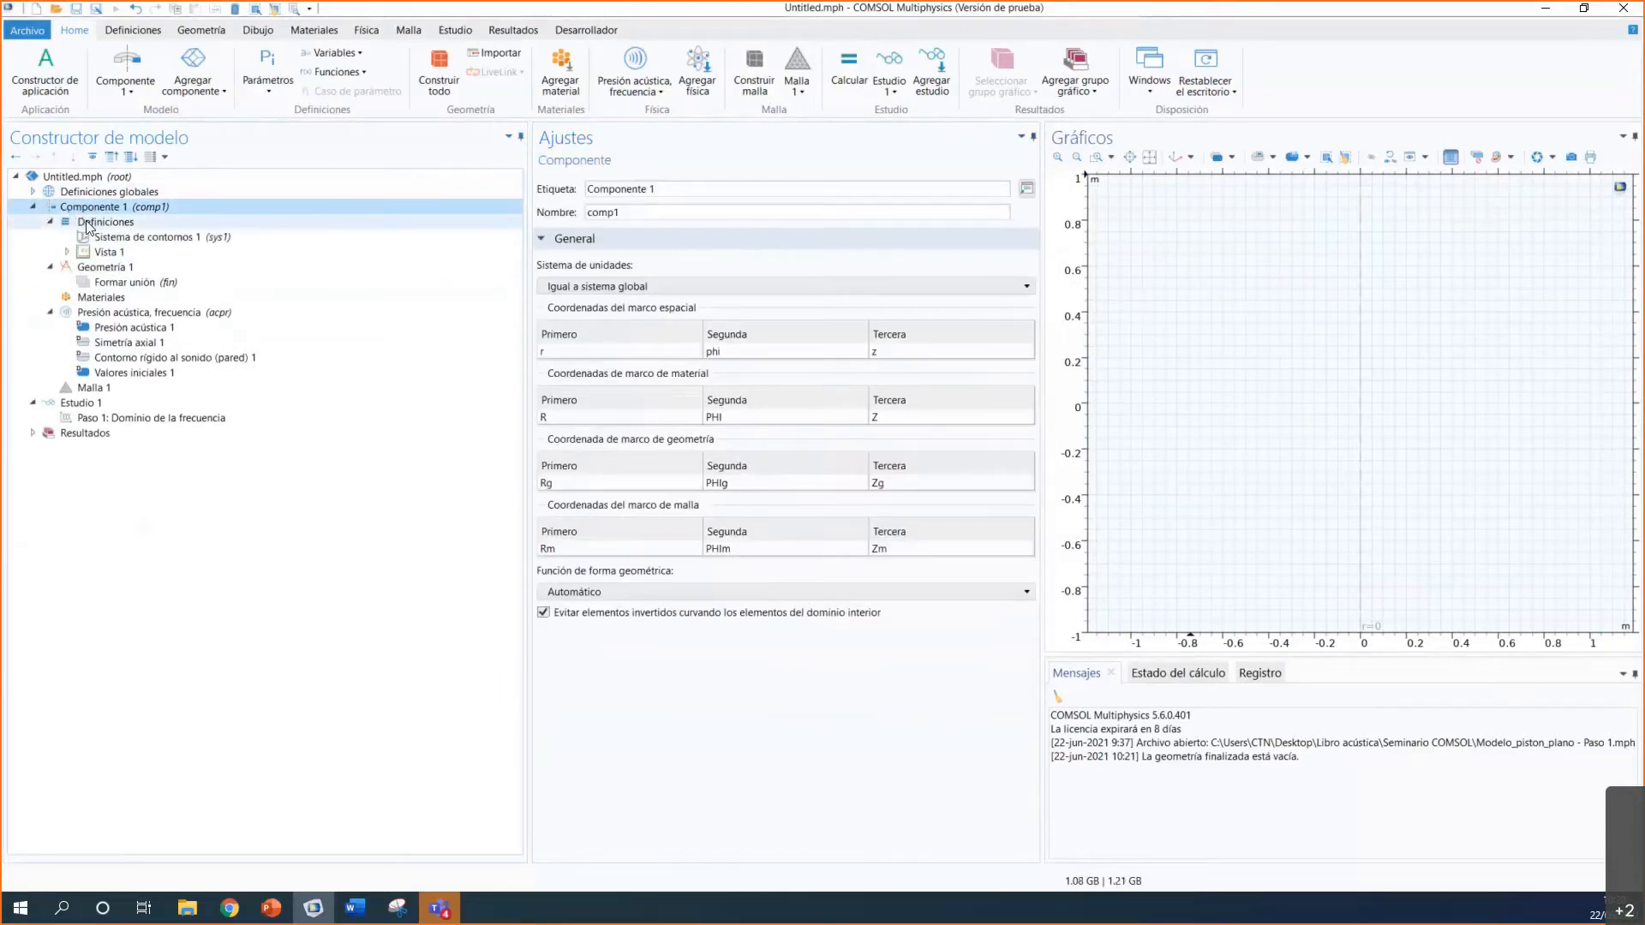
pyautogui.click(99, 225)
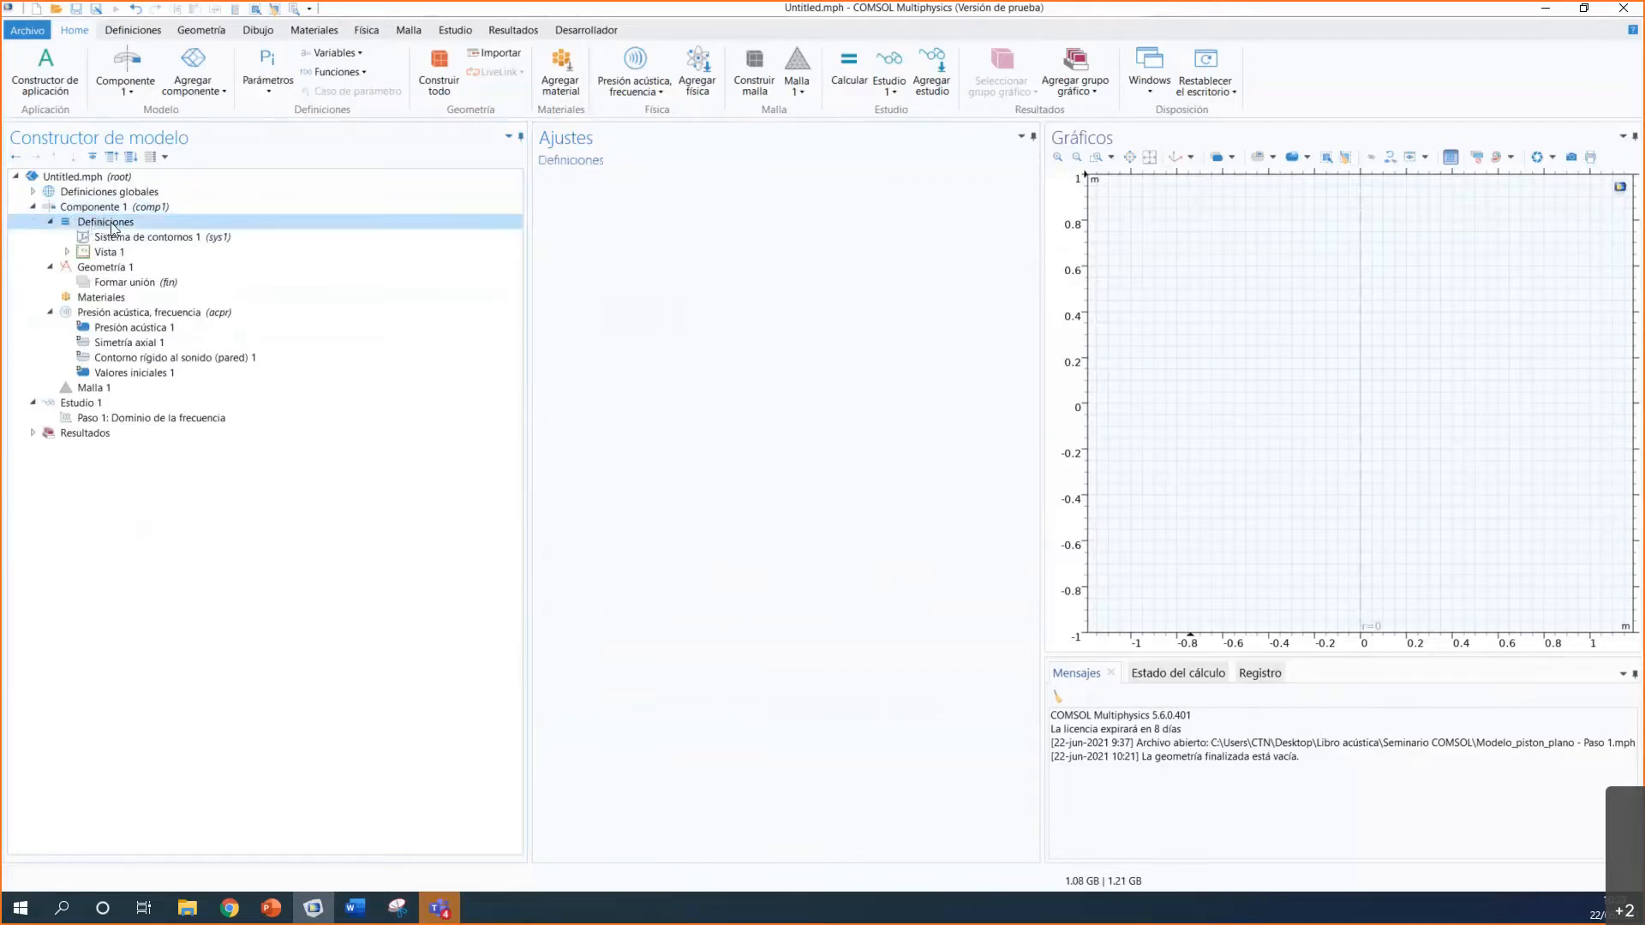
pyautogui.rightClick(112, 227)
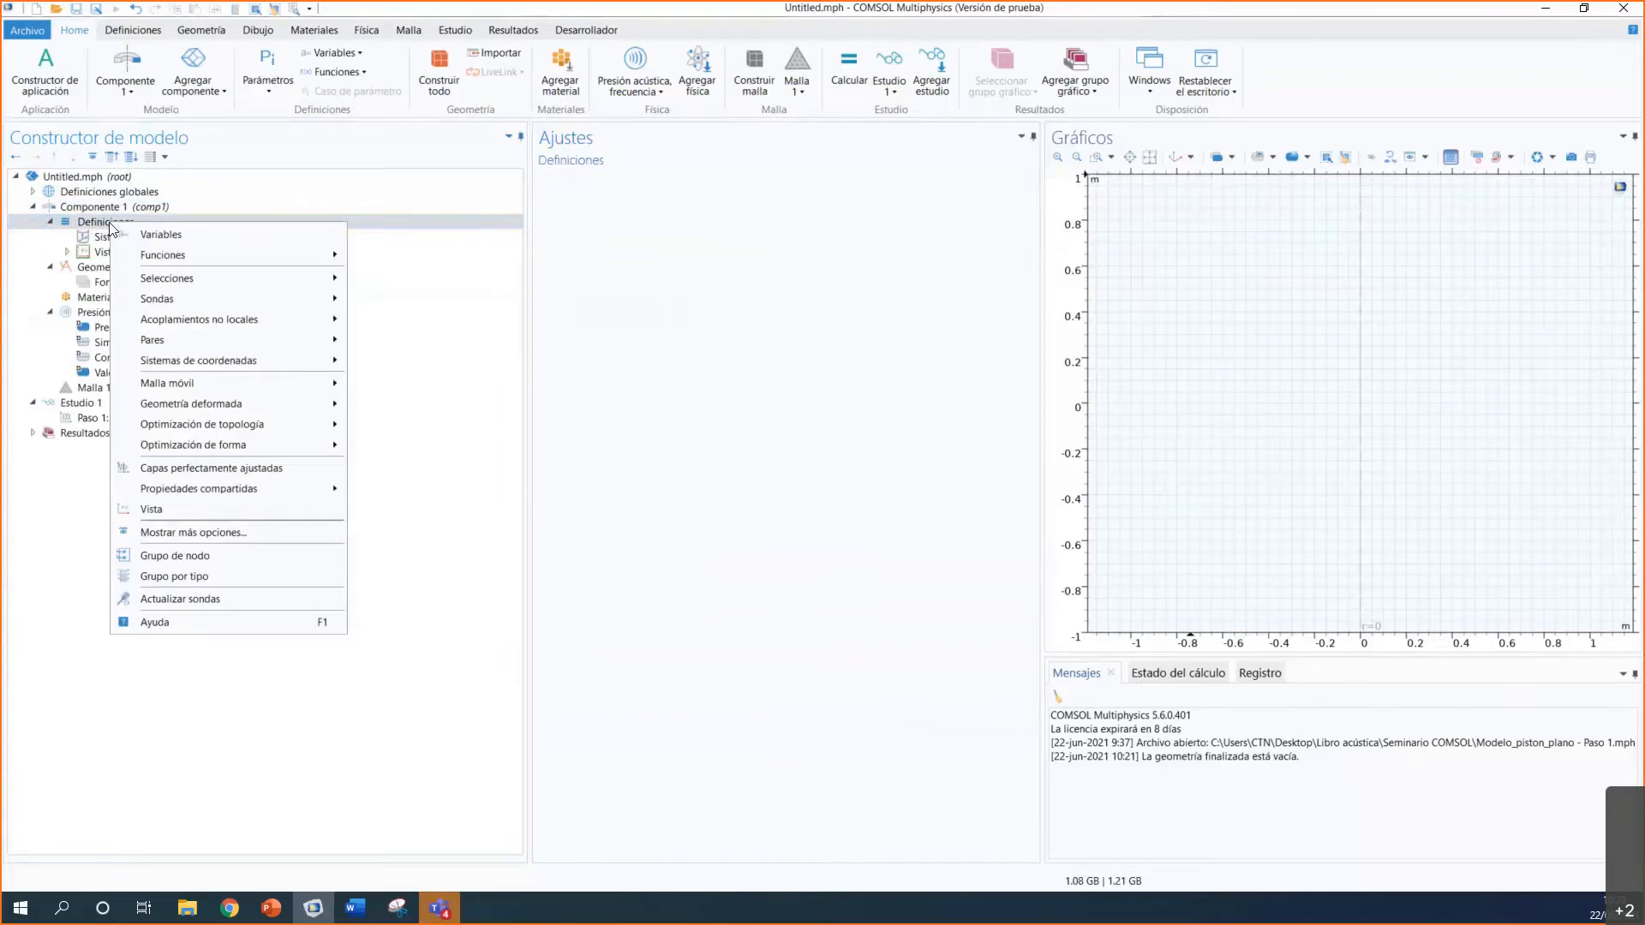
pyautogui.click(115, 235)
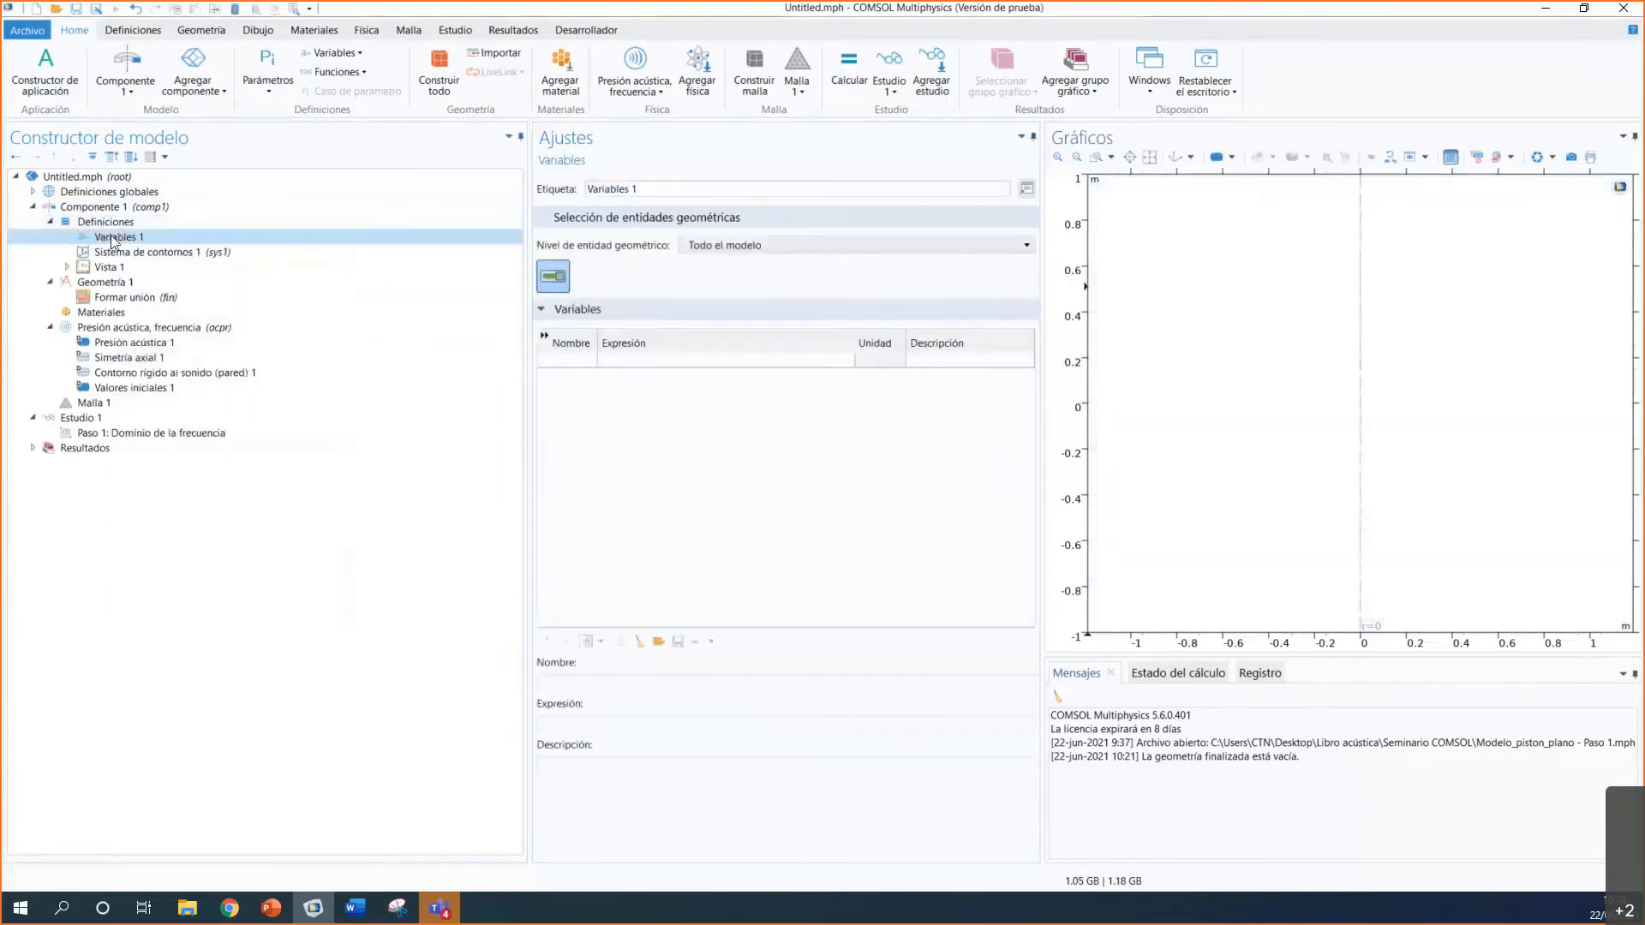
pyautogui.rightClick(112, 241)
pyautogui.click(198, 369)
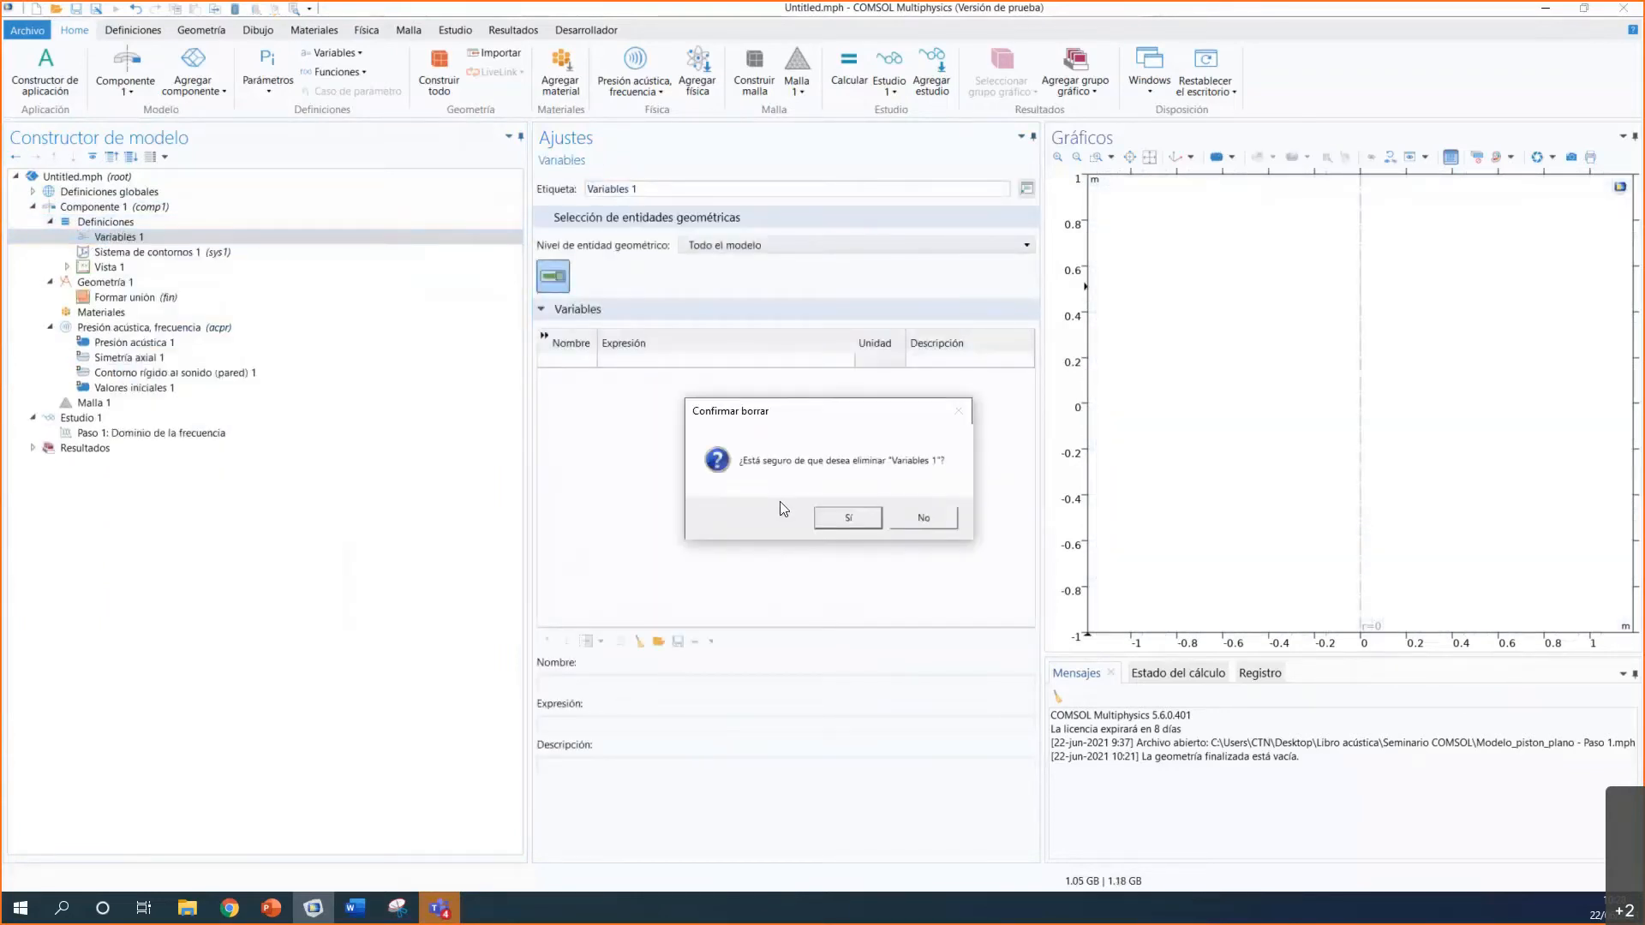
pyautogui.click(848, 517)
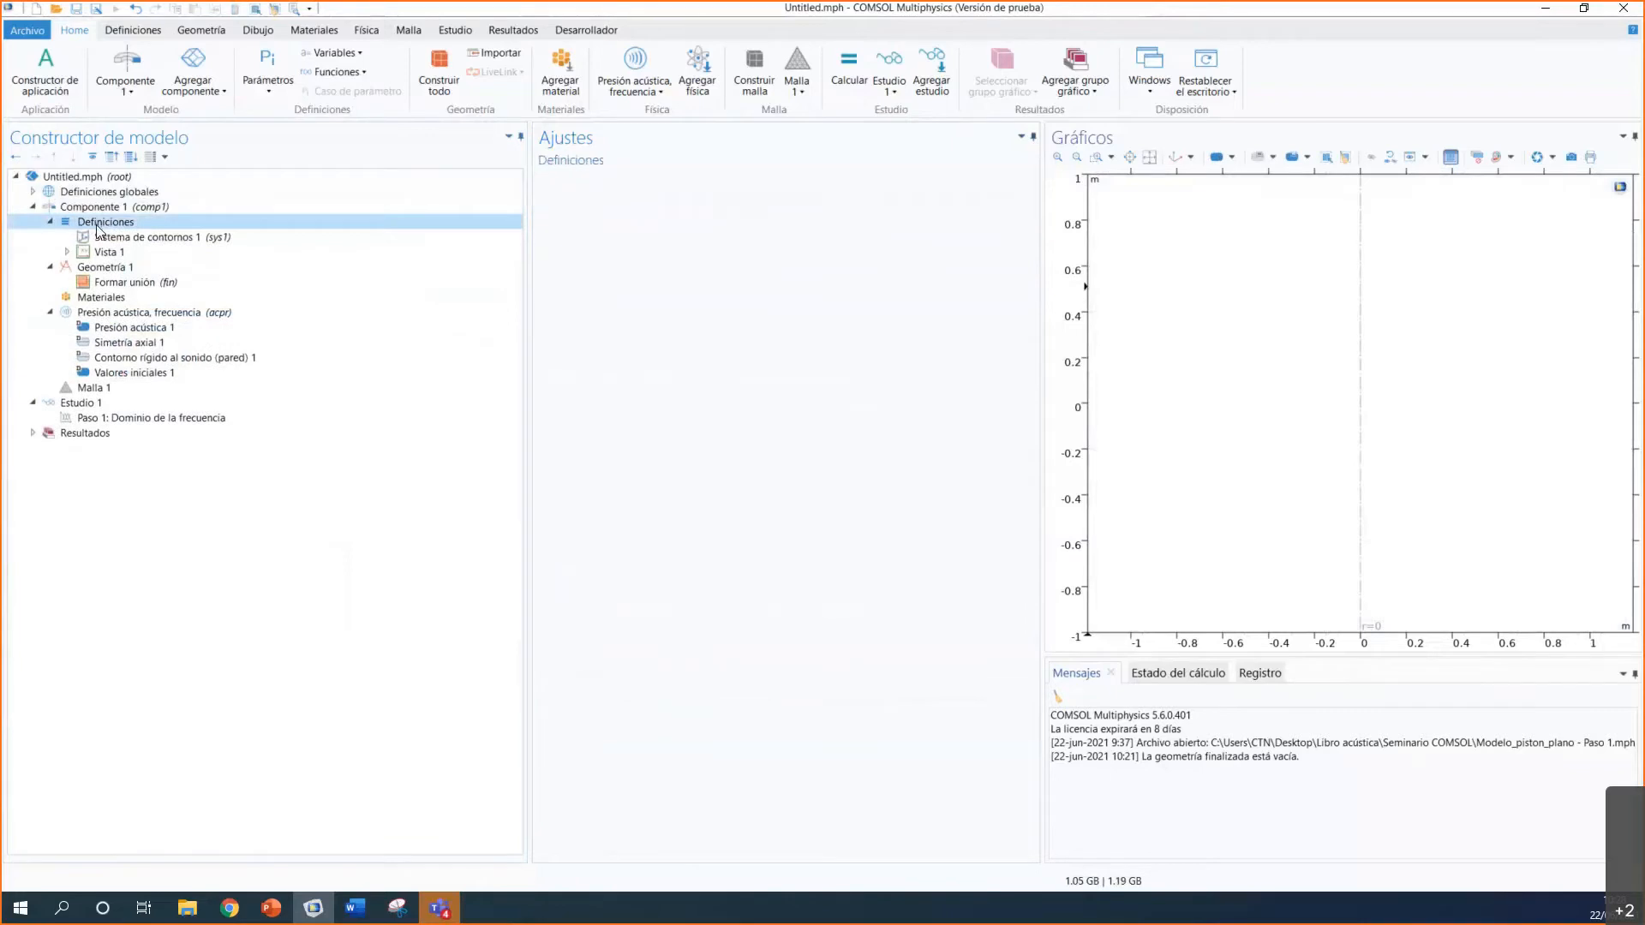
# Step: Add a global analytic function to the model
pyautogui.click(360, 81)
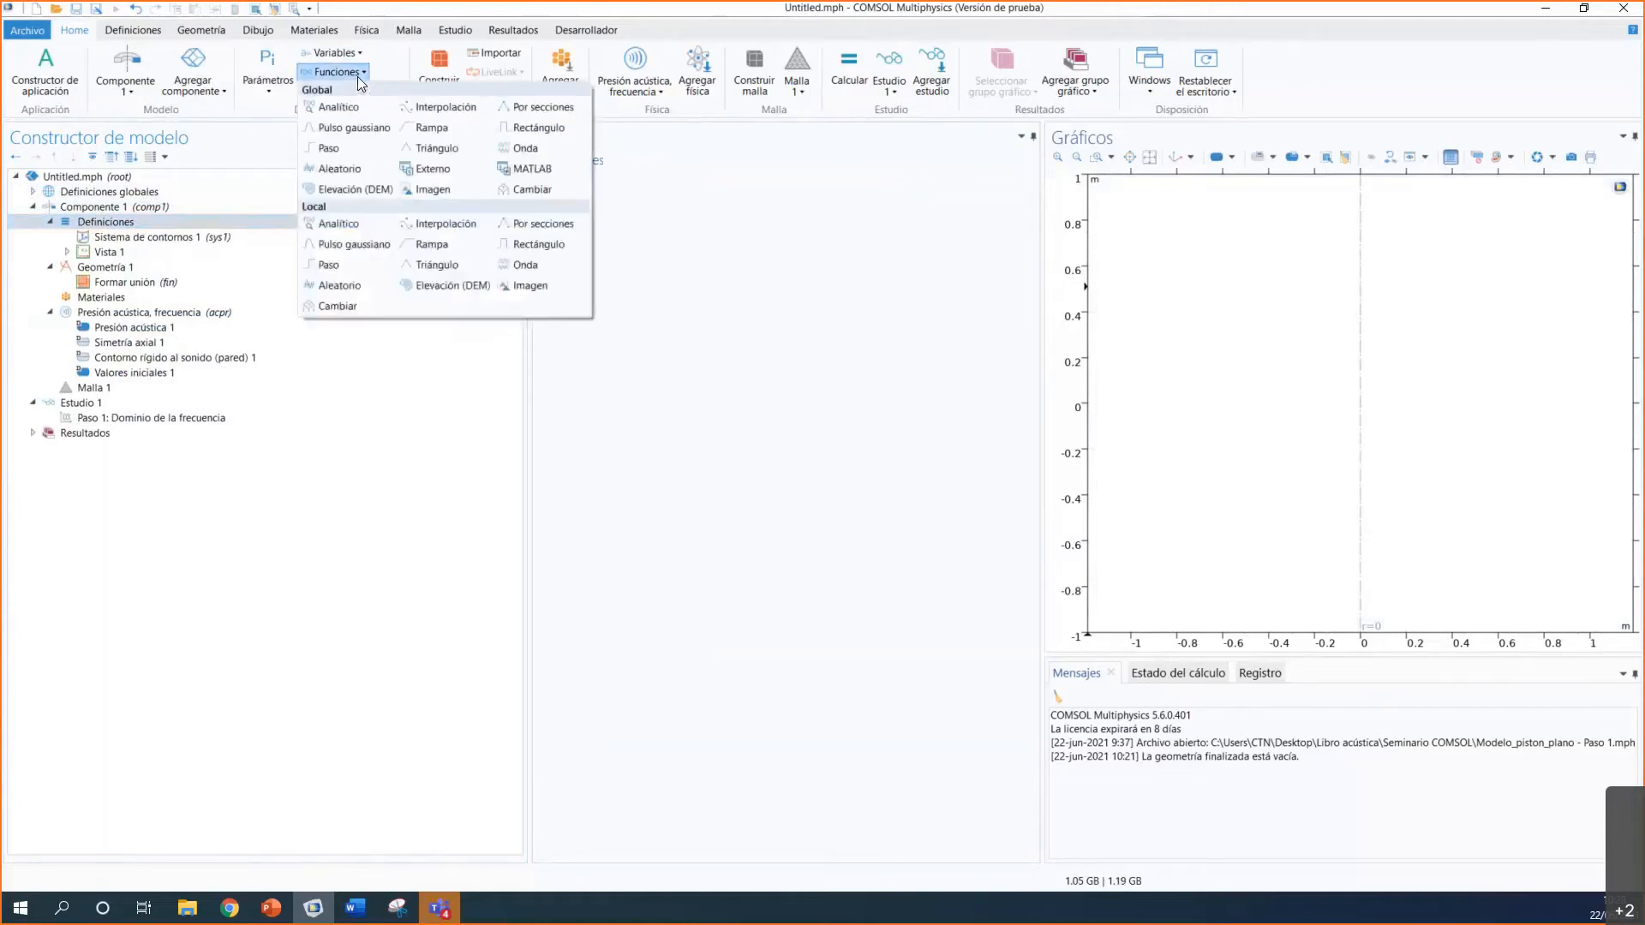
pyautogui.click(350, 108)
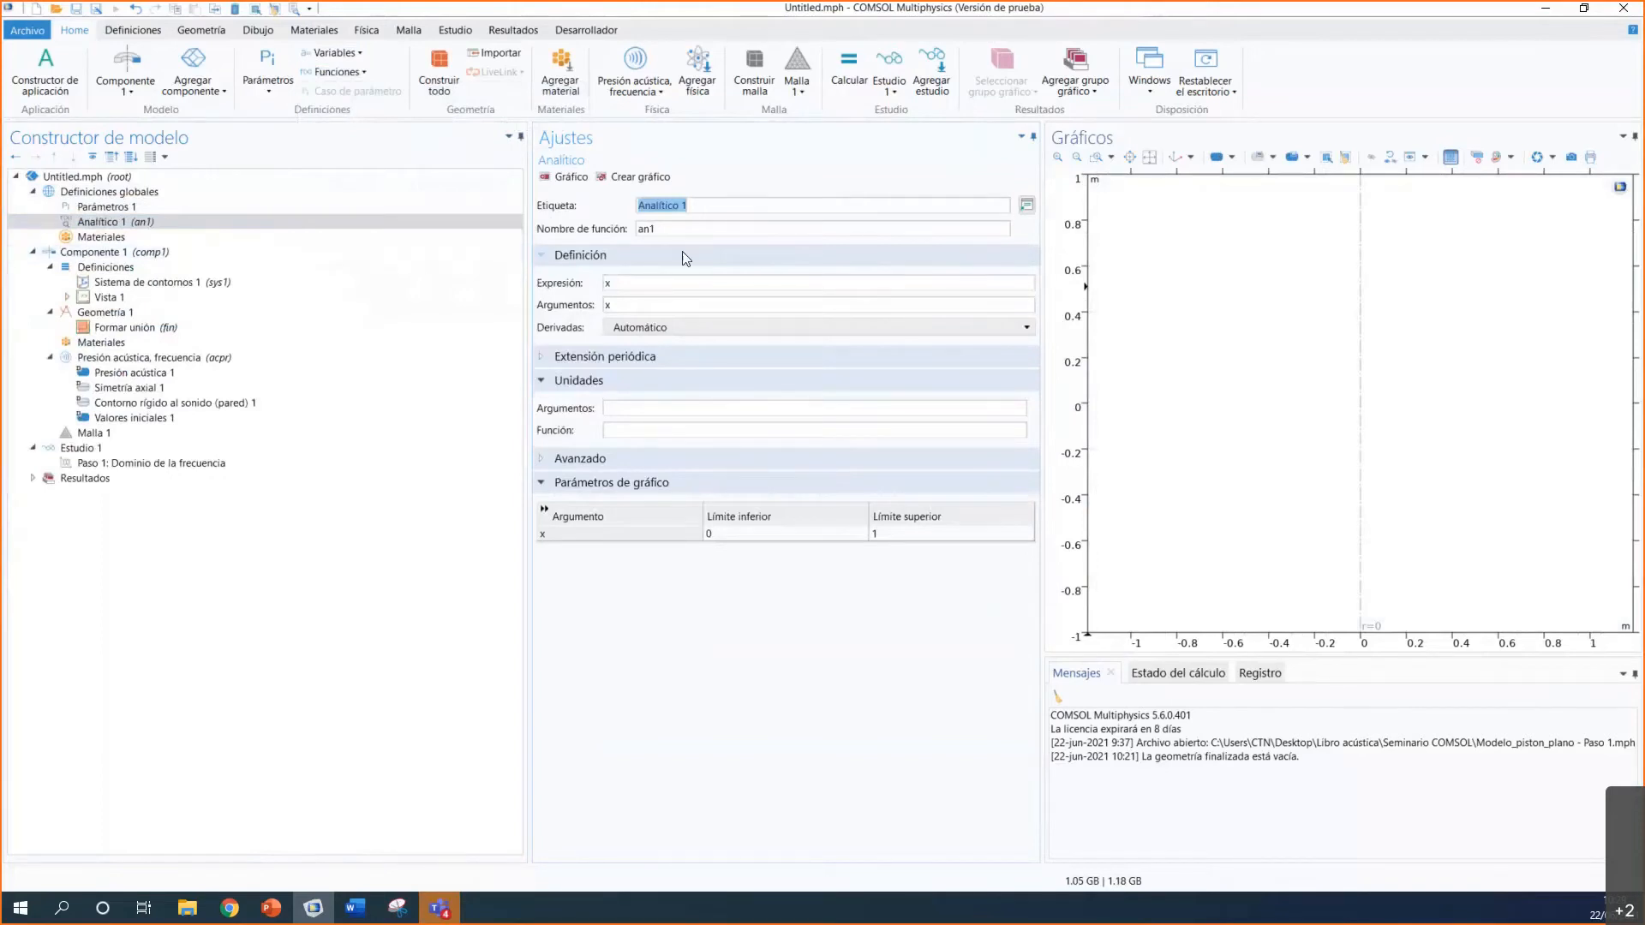
pyautogui.click(650, 284)
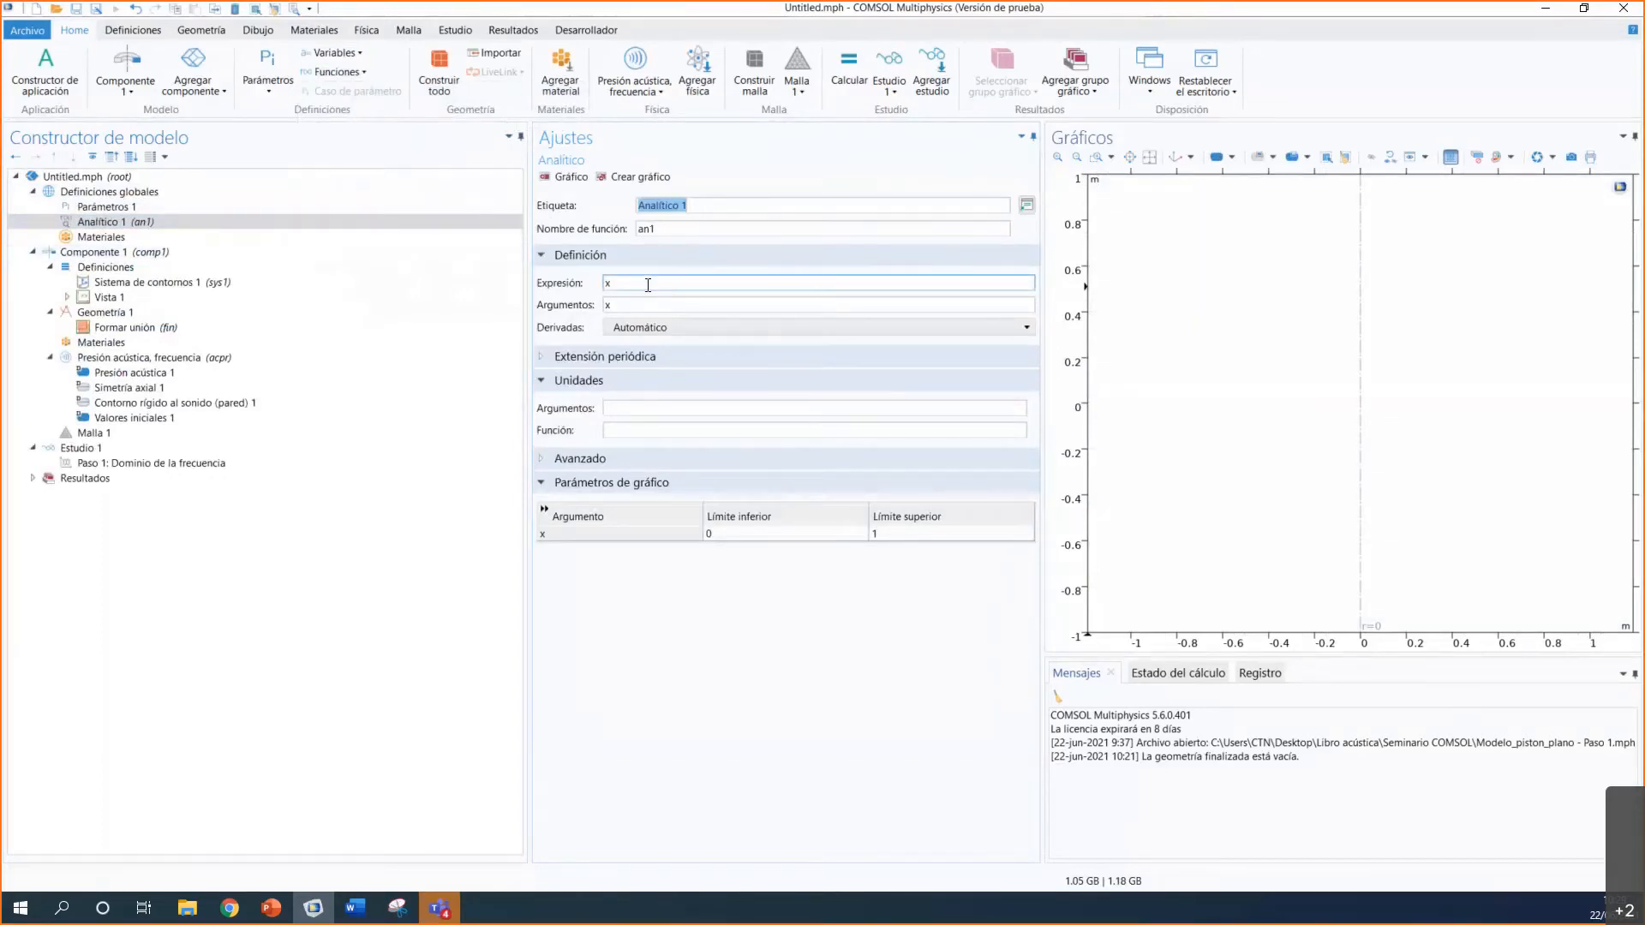
pyautogui.click(665, 233)
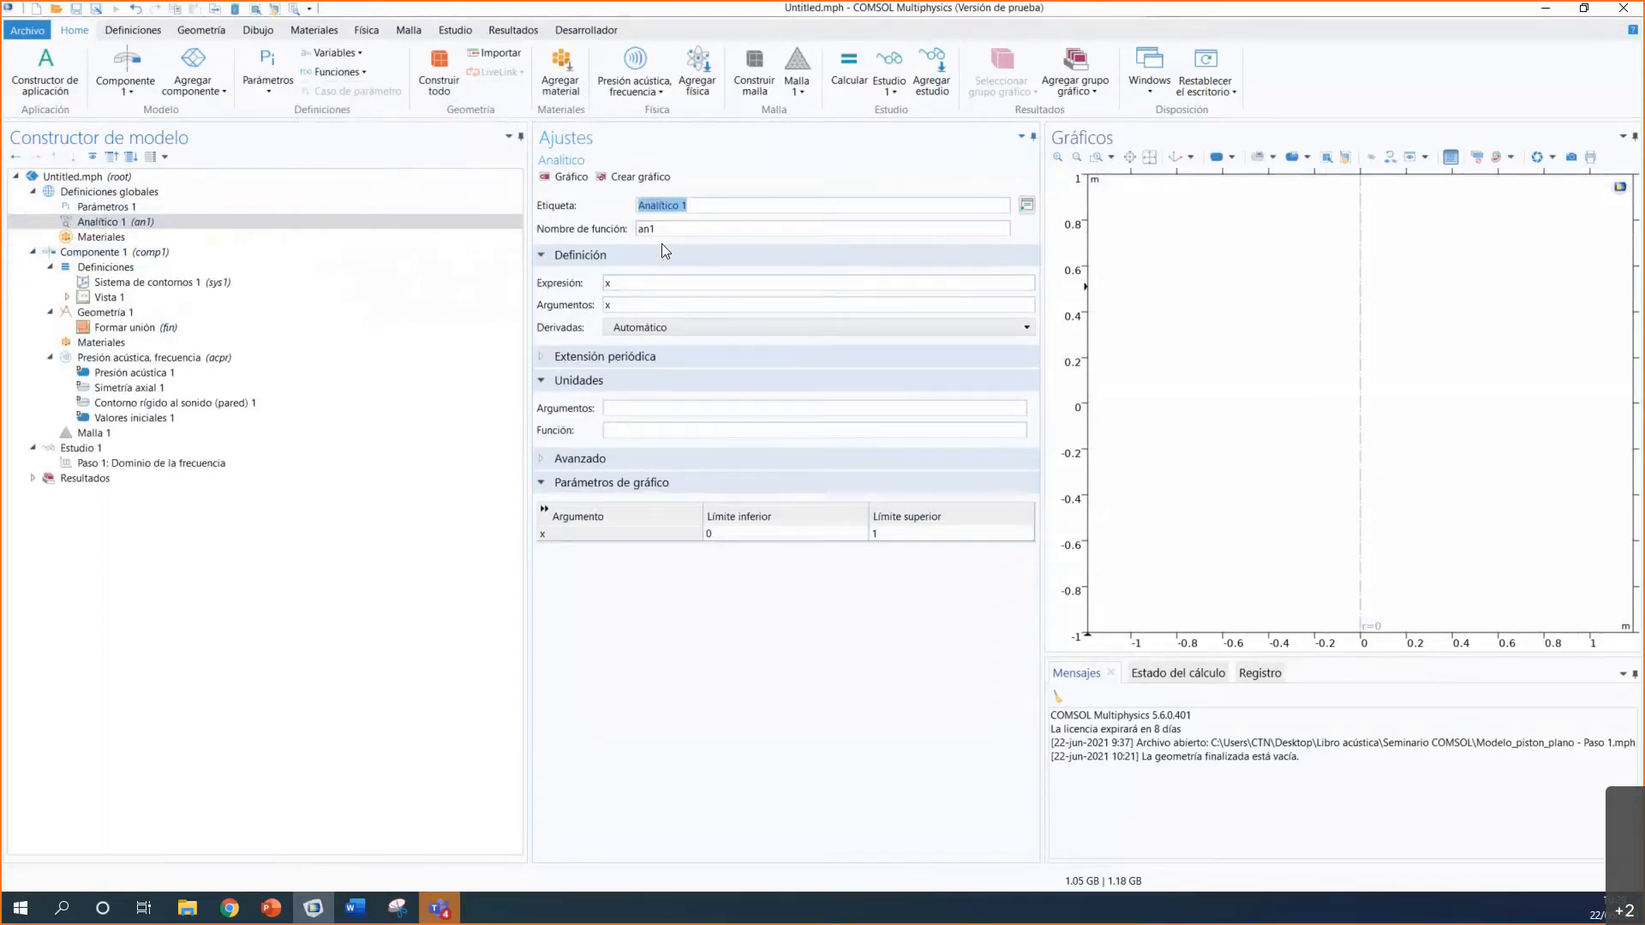
# Step: Switch to the PowerPoint presentation and consult the theoretical on-axis pressure expression on the Definiciones slide, returning to COMSOL
pyautogui.click(268, 913)
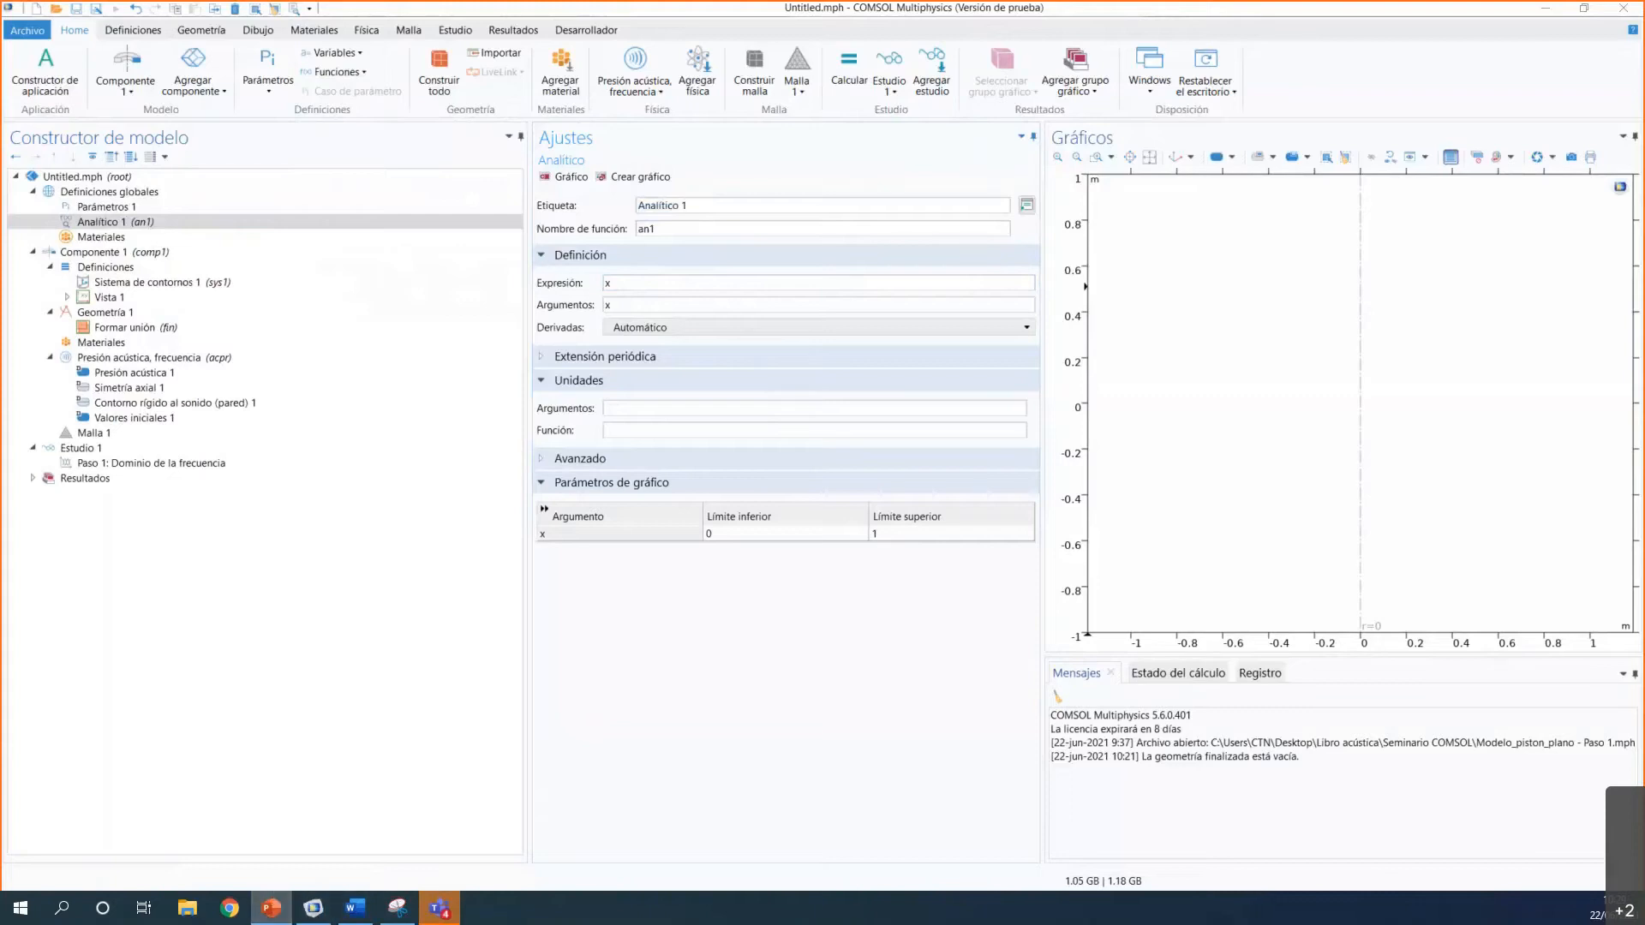
pyautogui.click(271, 910)
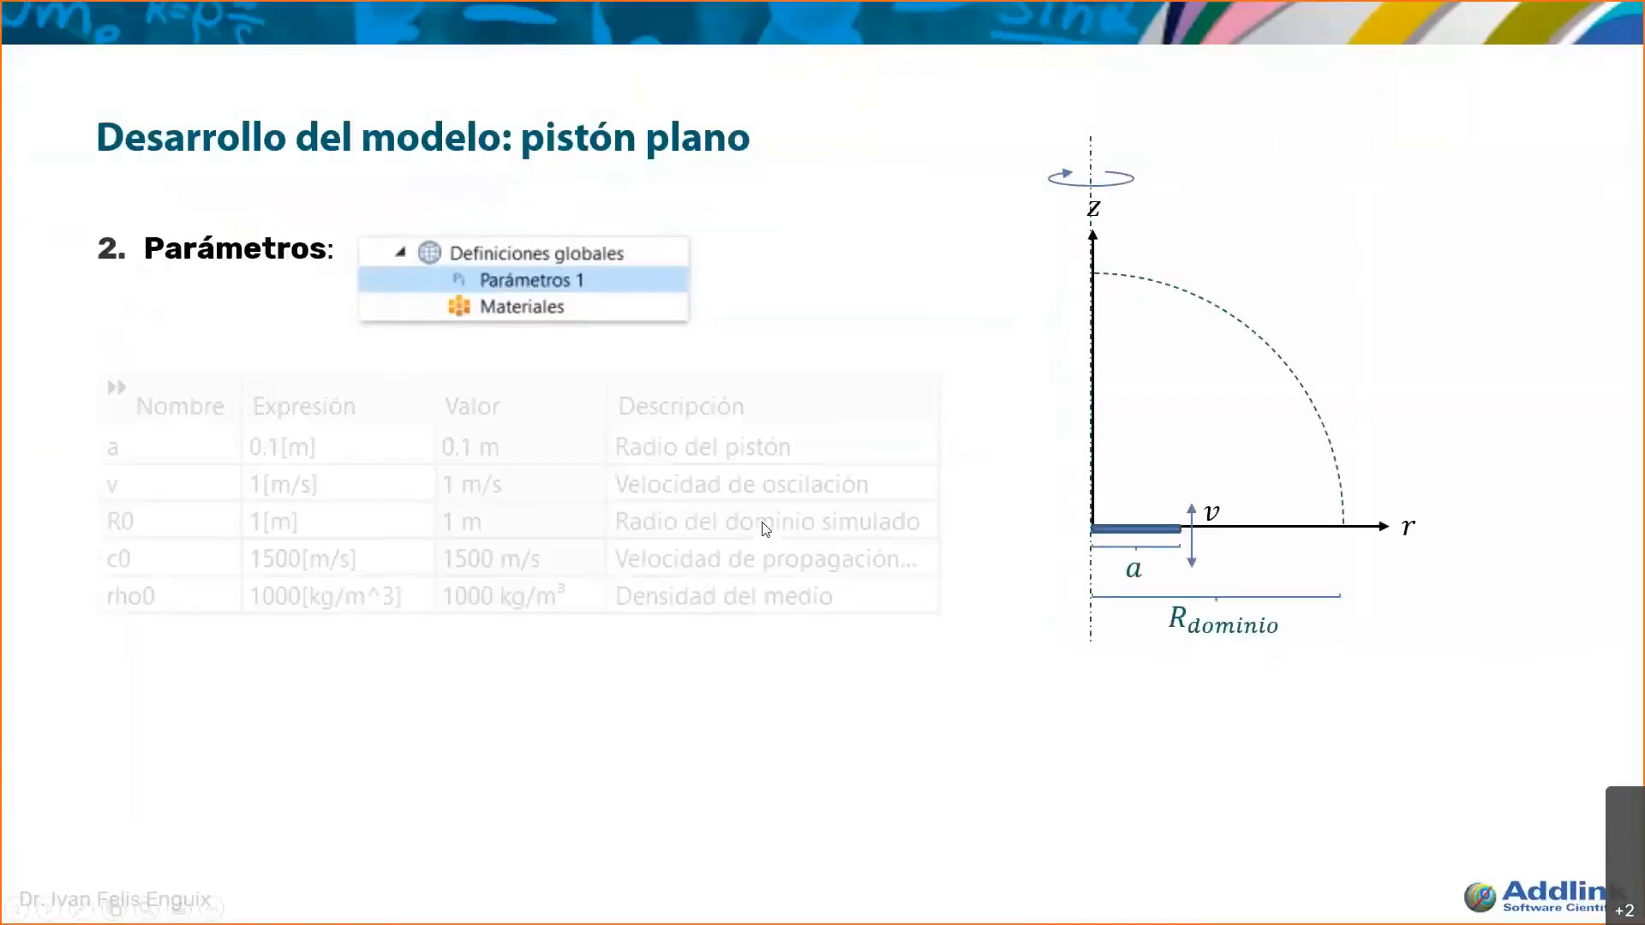
pyautogui.click(747, 574)
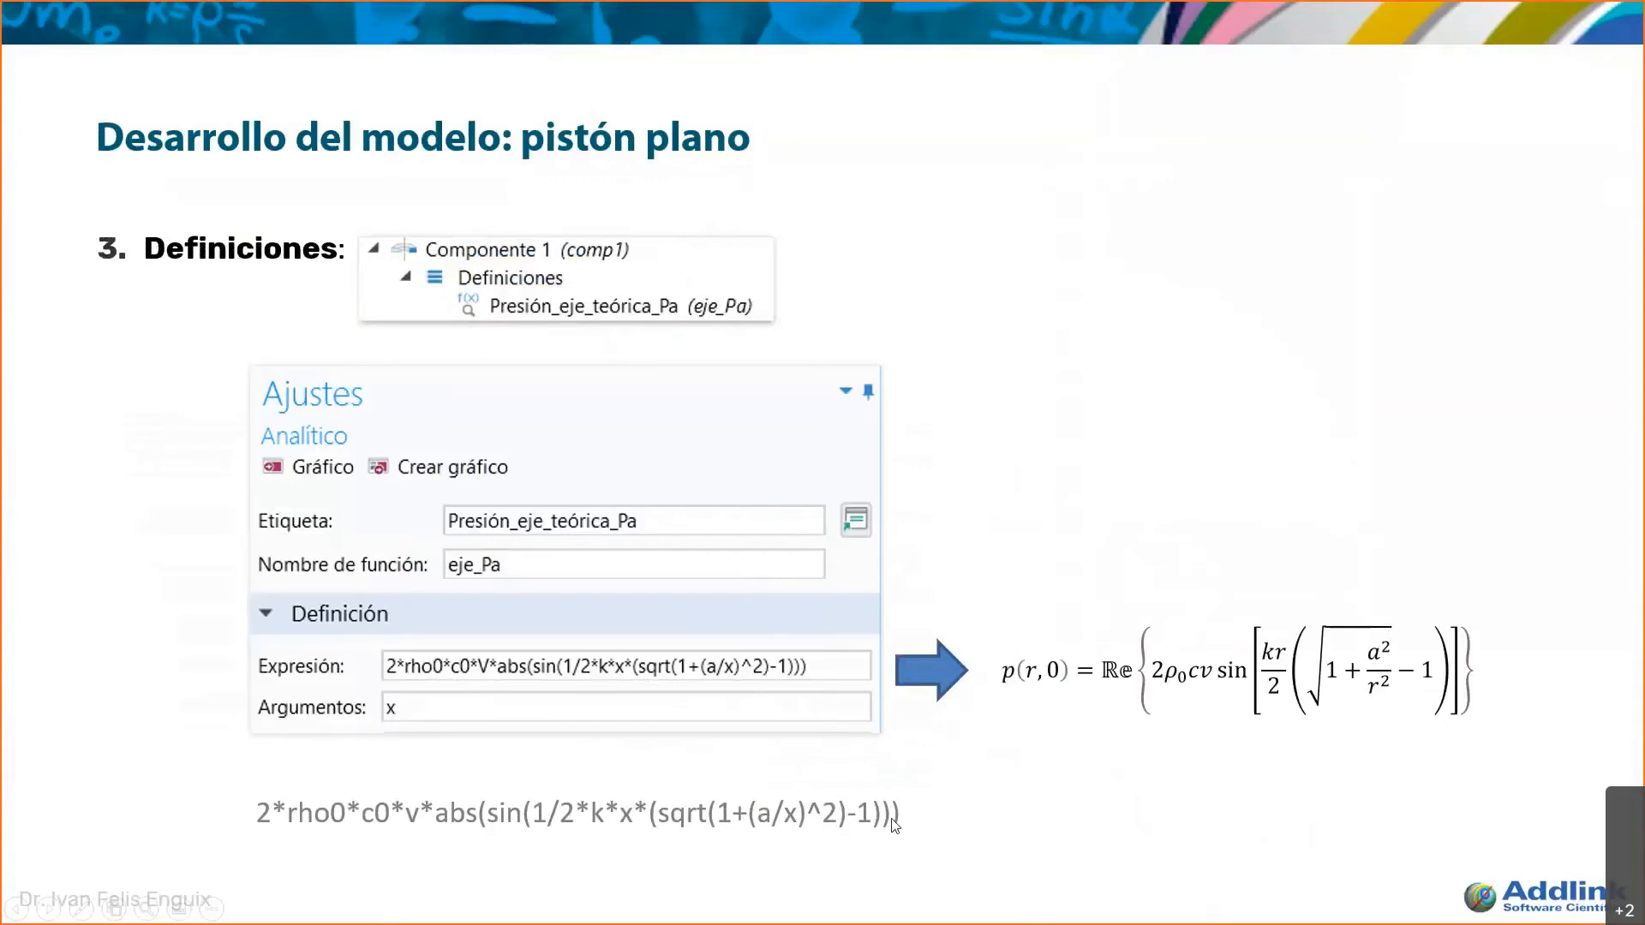
pyautogui.hotkey('alt', 'Tab')
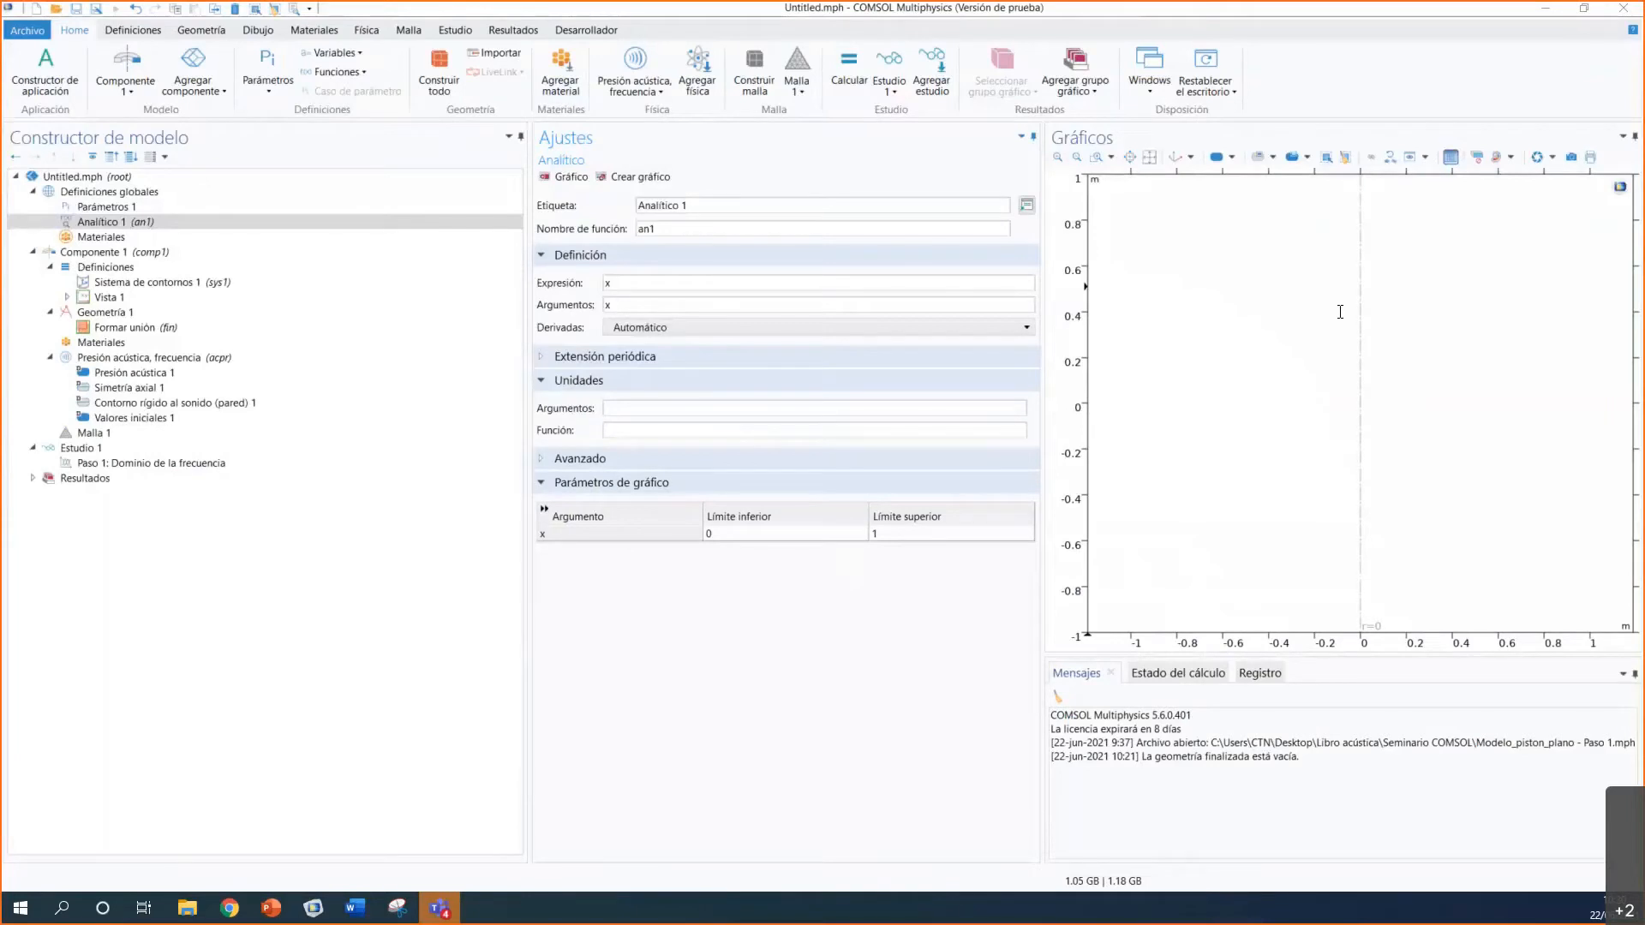
# Step: Set the analytic function's expression to 2*rho0*c0*v*abs(sin(1/2*k*x*(sqrt(1+(a/x)^2)-1))) with argument x and plot it
pyautogui.click(628, 284)
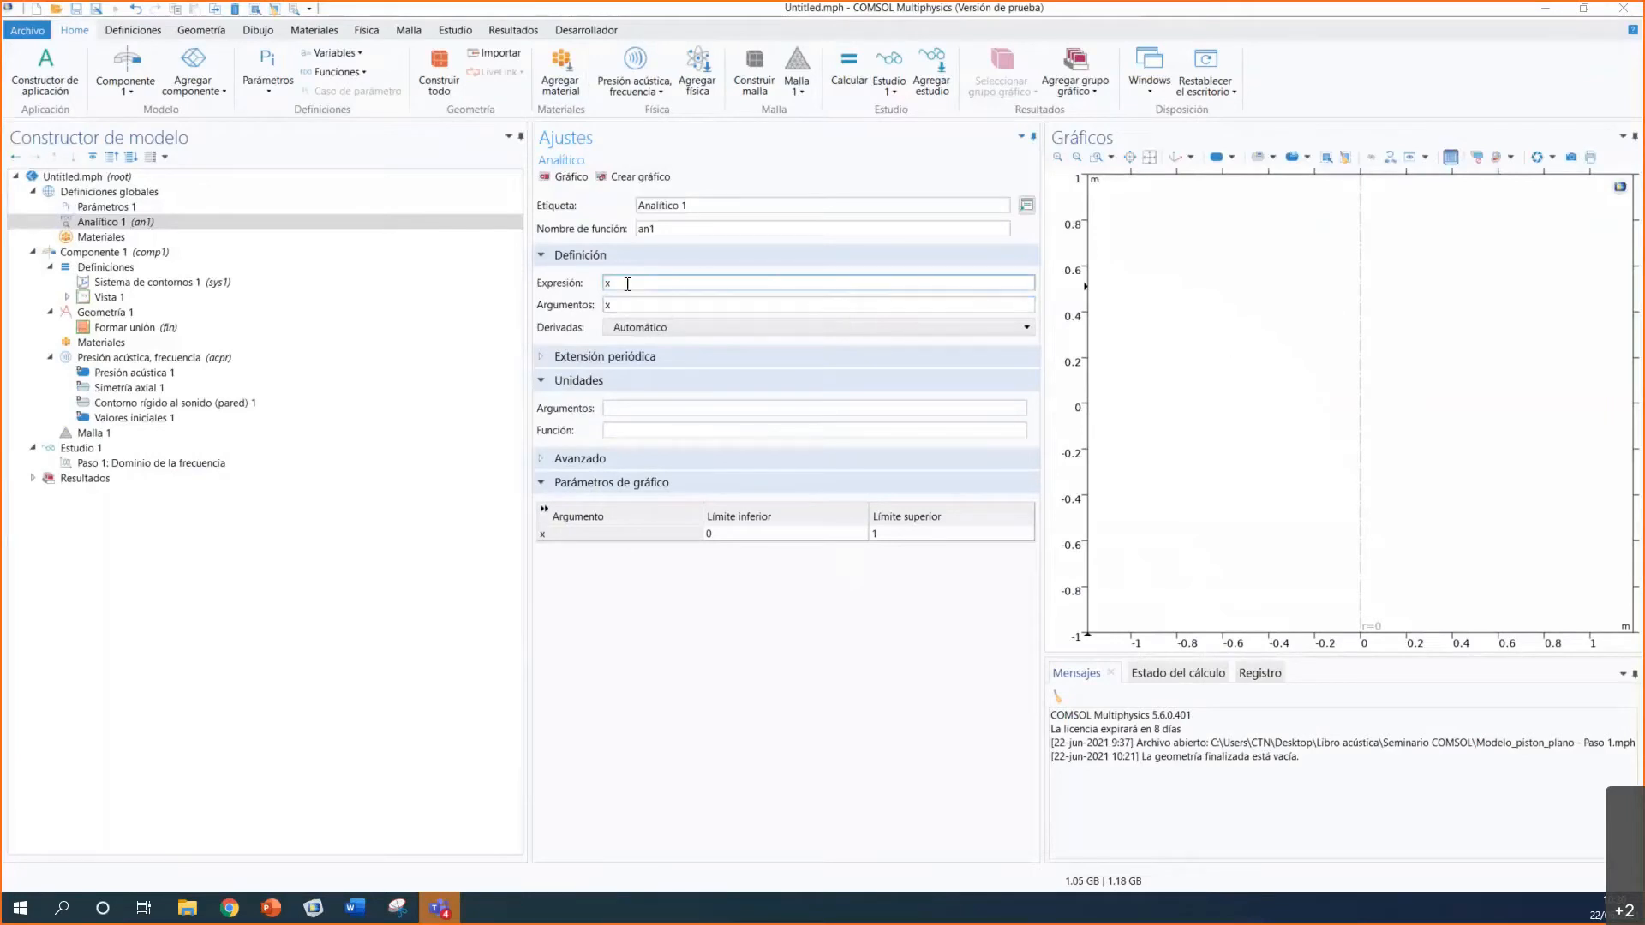
pyautogui.moveTo(627, 283); pyautogui.dragTo(565, 268)
pyautogui.write('2*rho0*c0*v*abs(sin(1/2*k*x*(sqrt(1+(a/x)^2)-1)))')
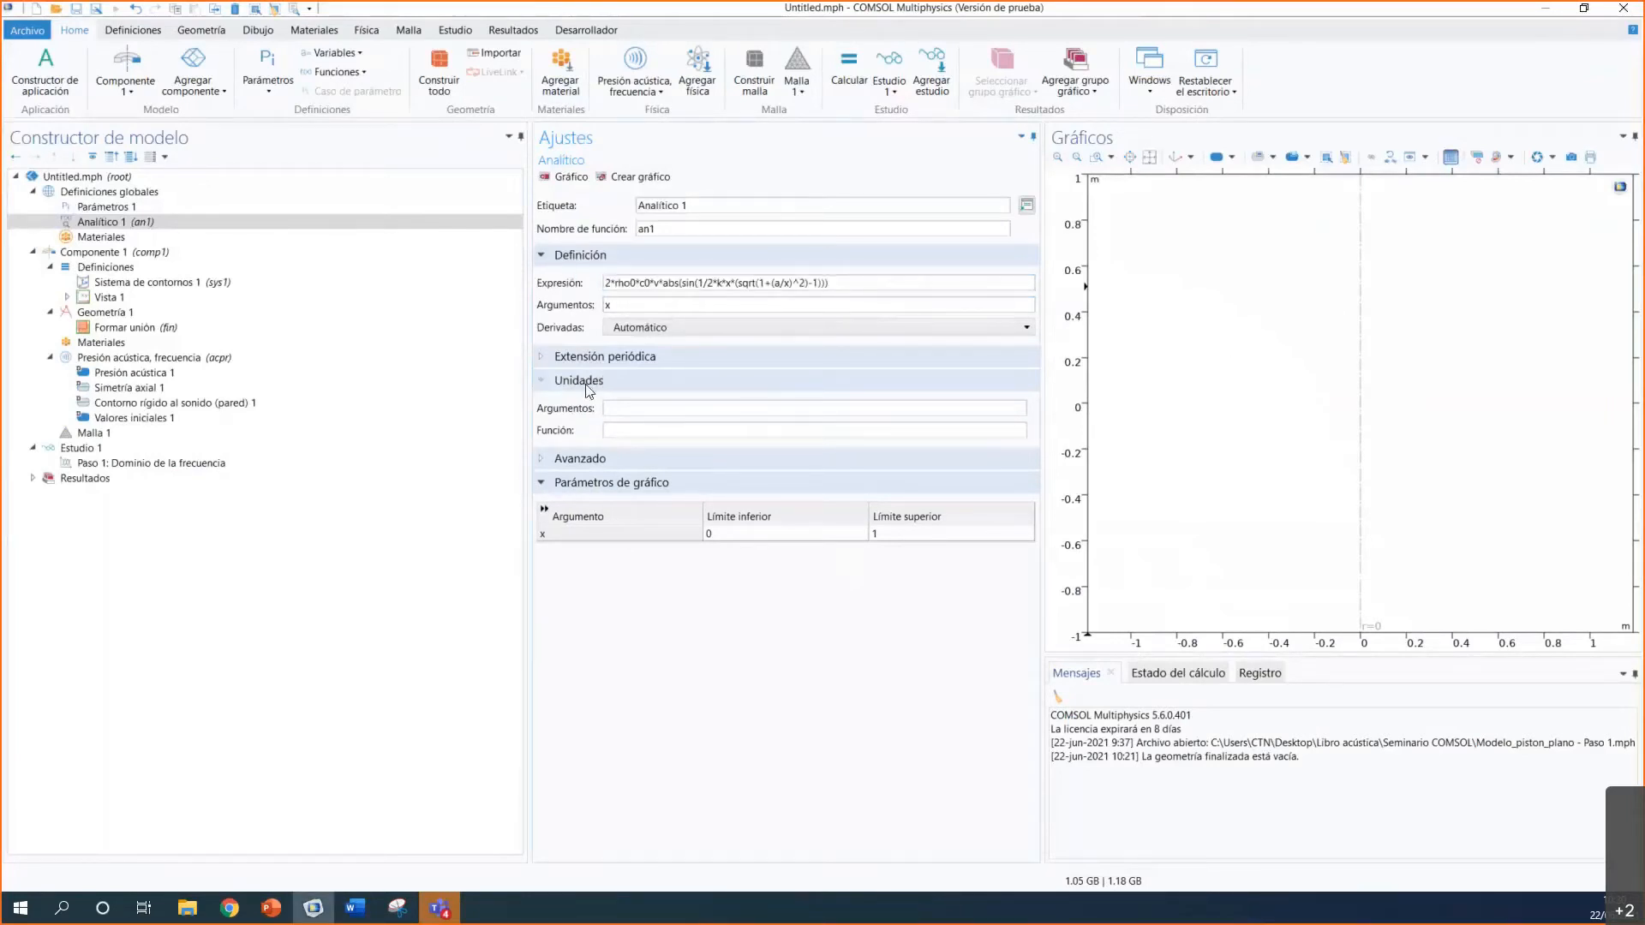
pyautogui.click(640, 305)
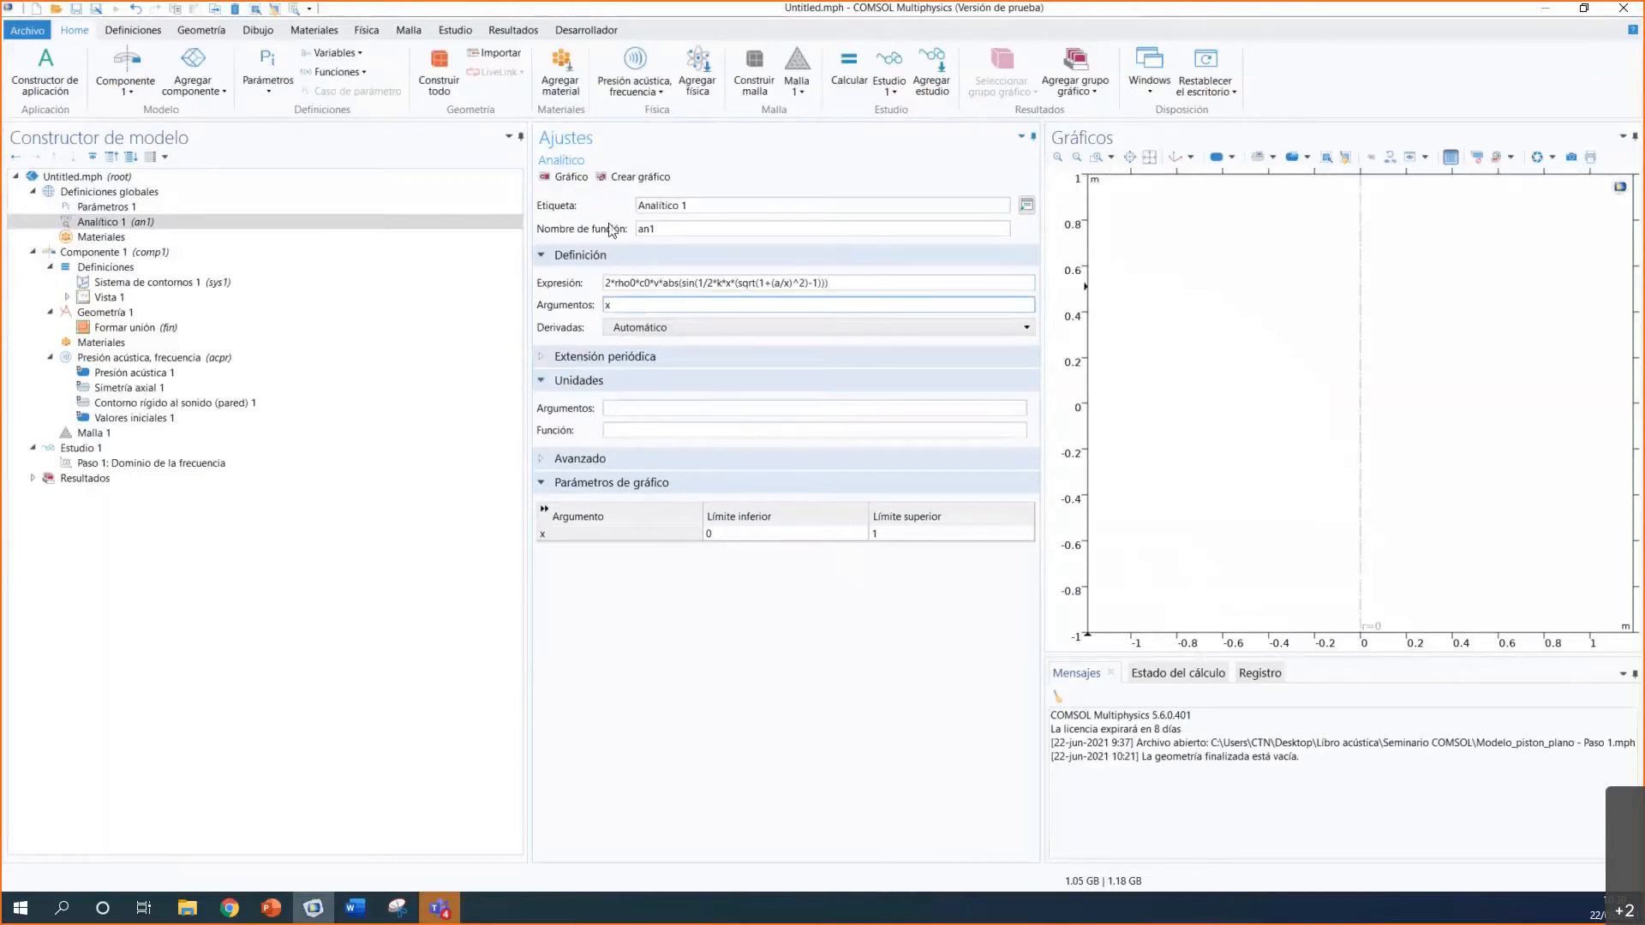
pyautogui.click(574, 178)
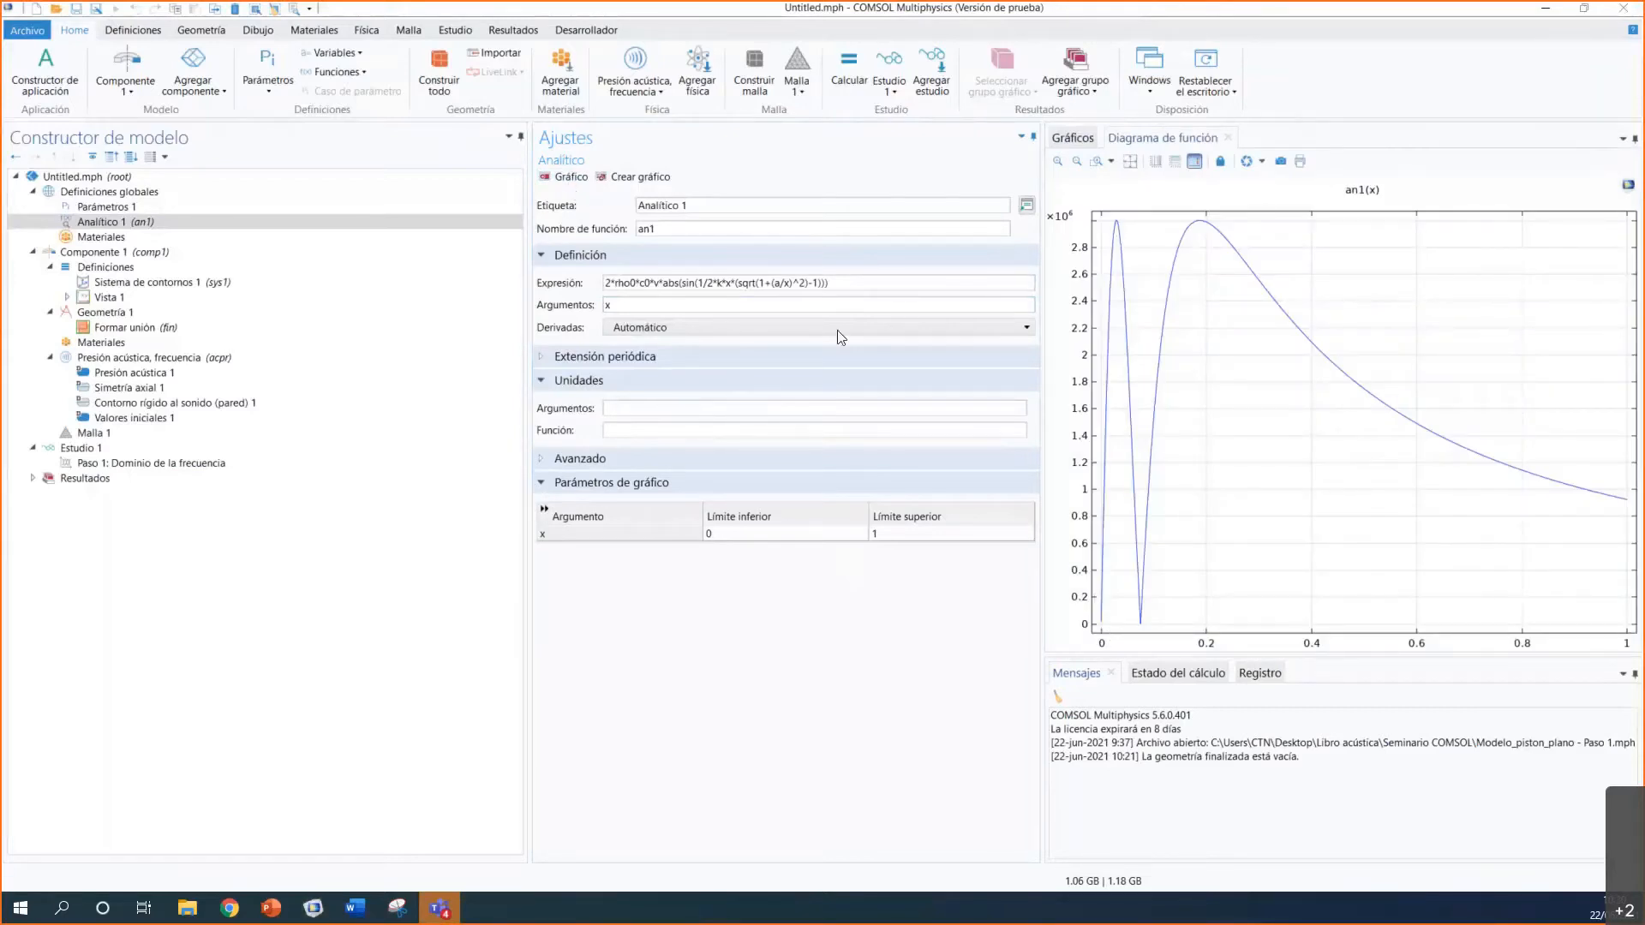
pyautogui.click(641, 285)
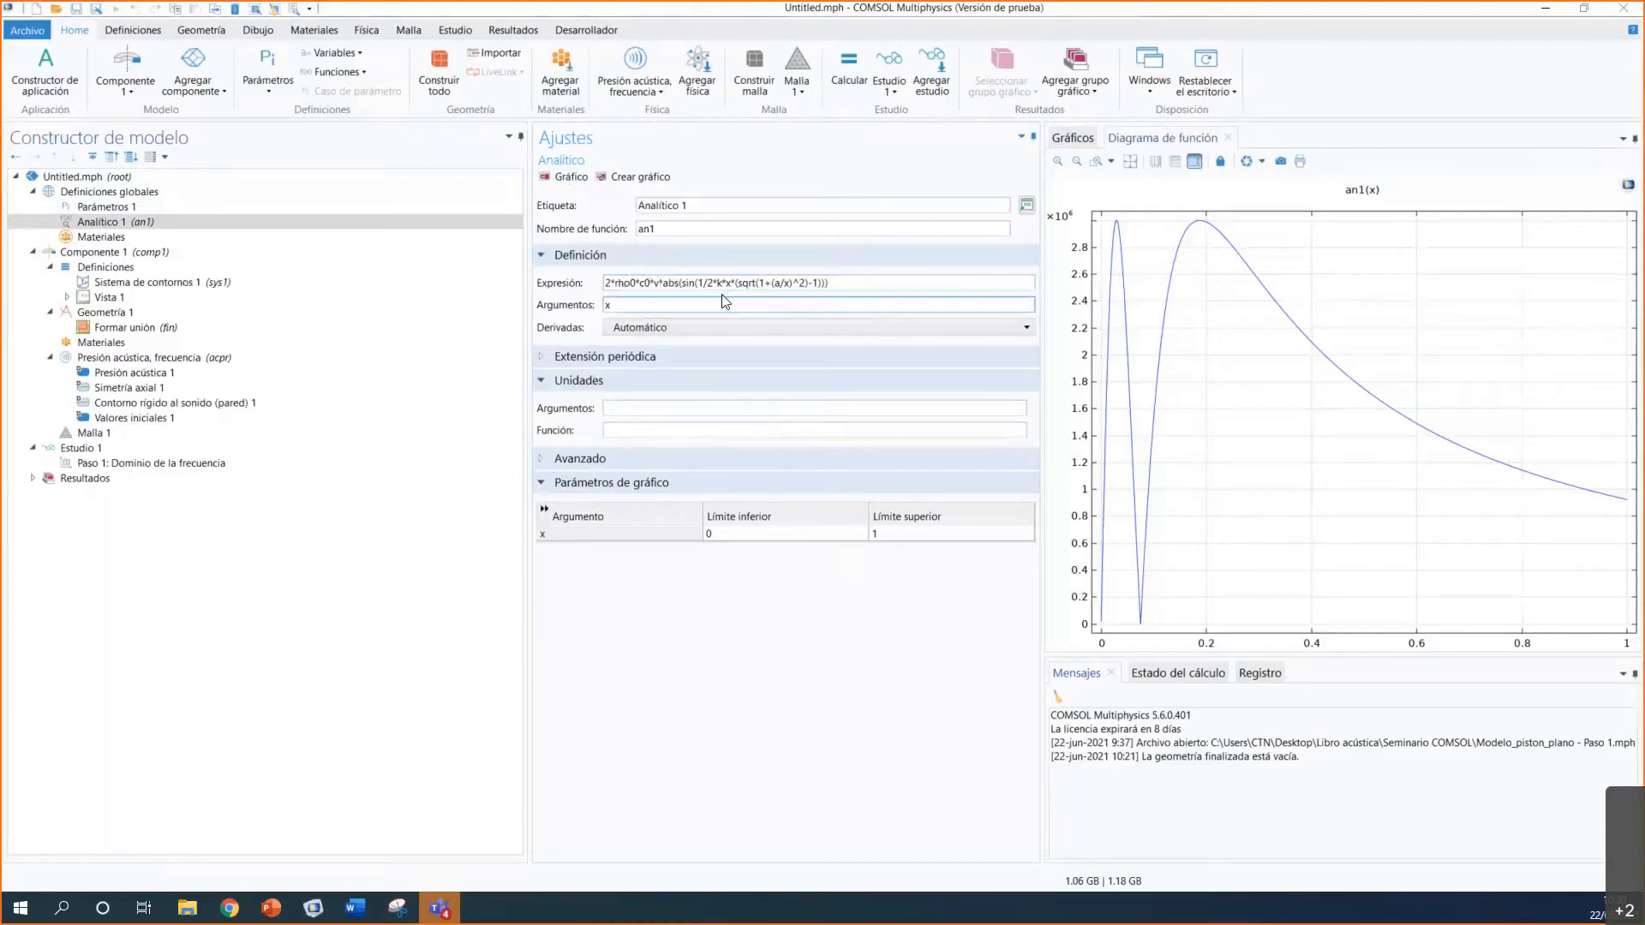
pyautogui.doubleClick(724, 284)
pyautogui.click(774, 282)
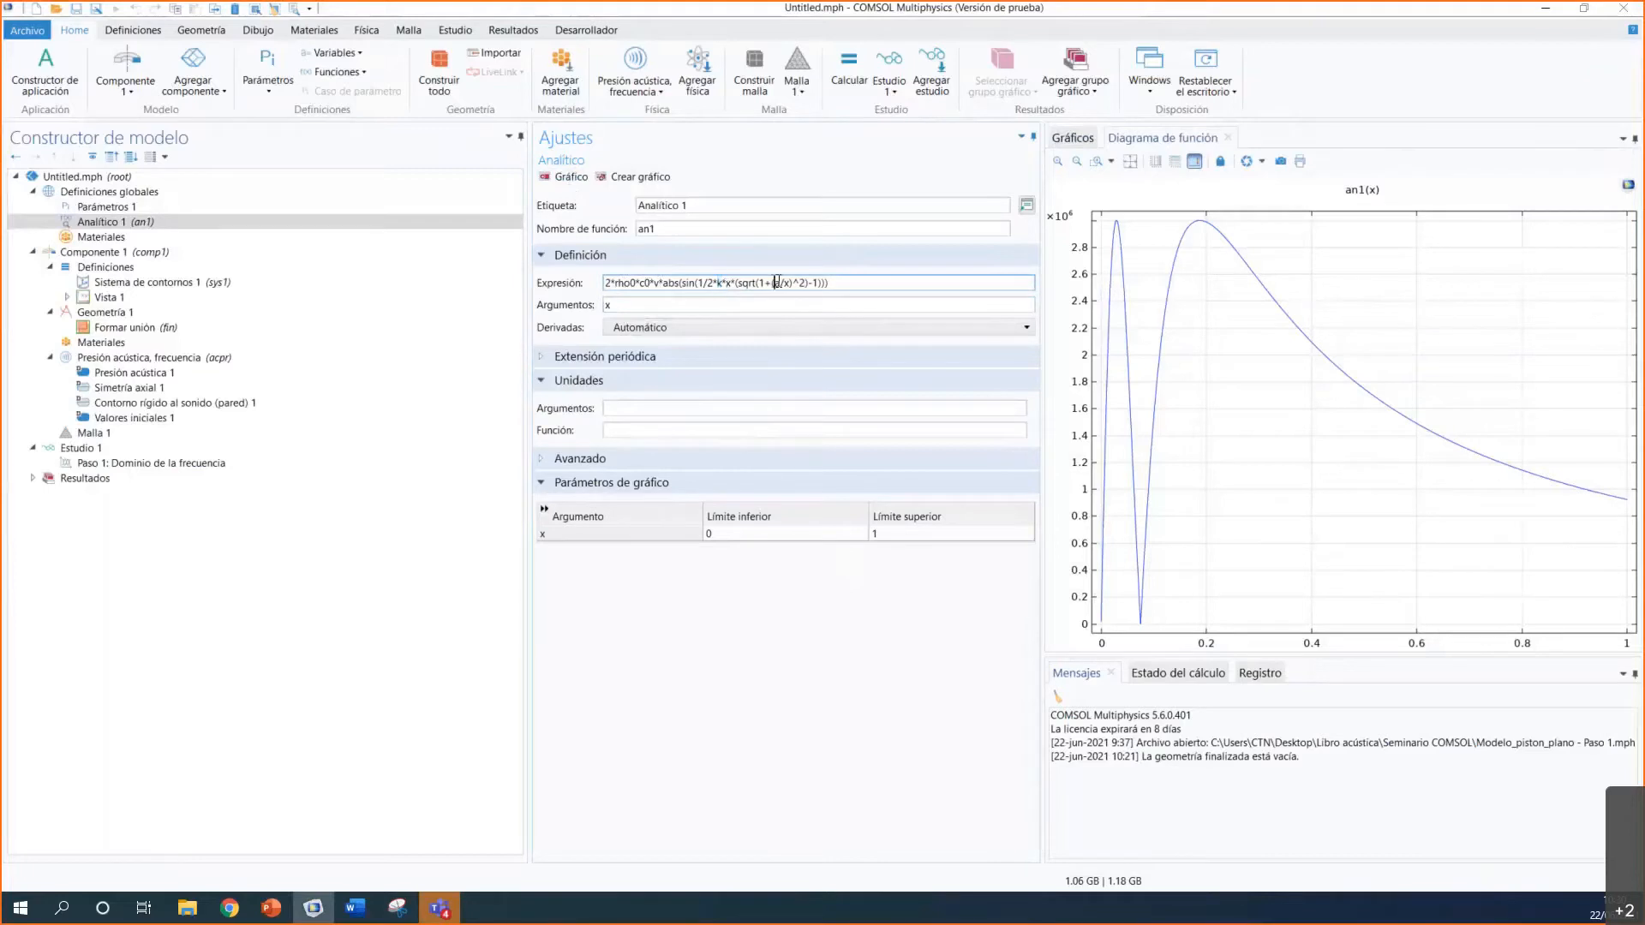
pyautogui.write('(a/x)')
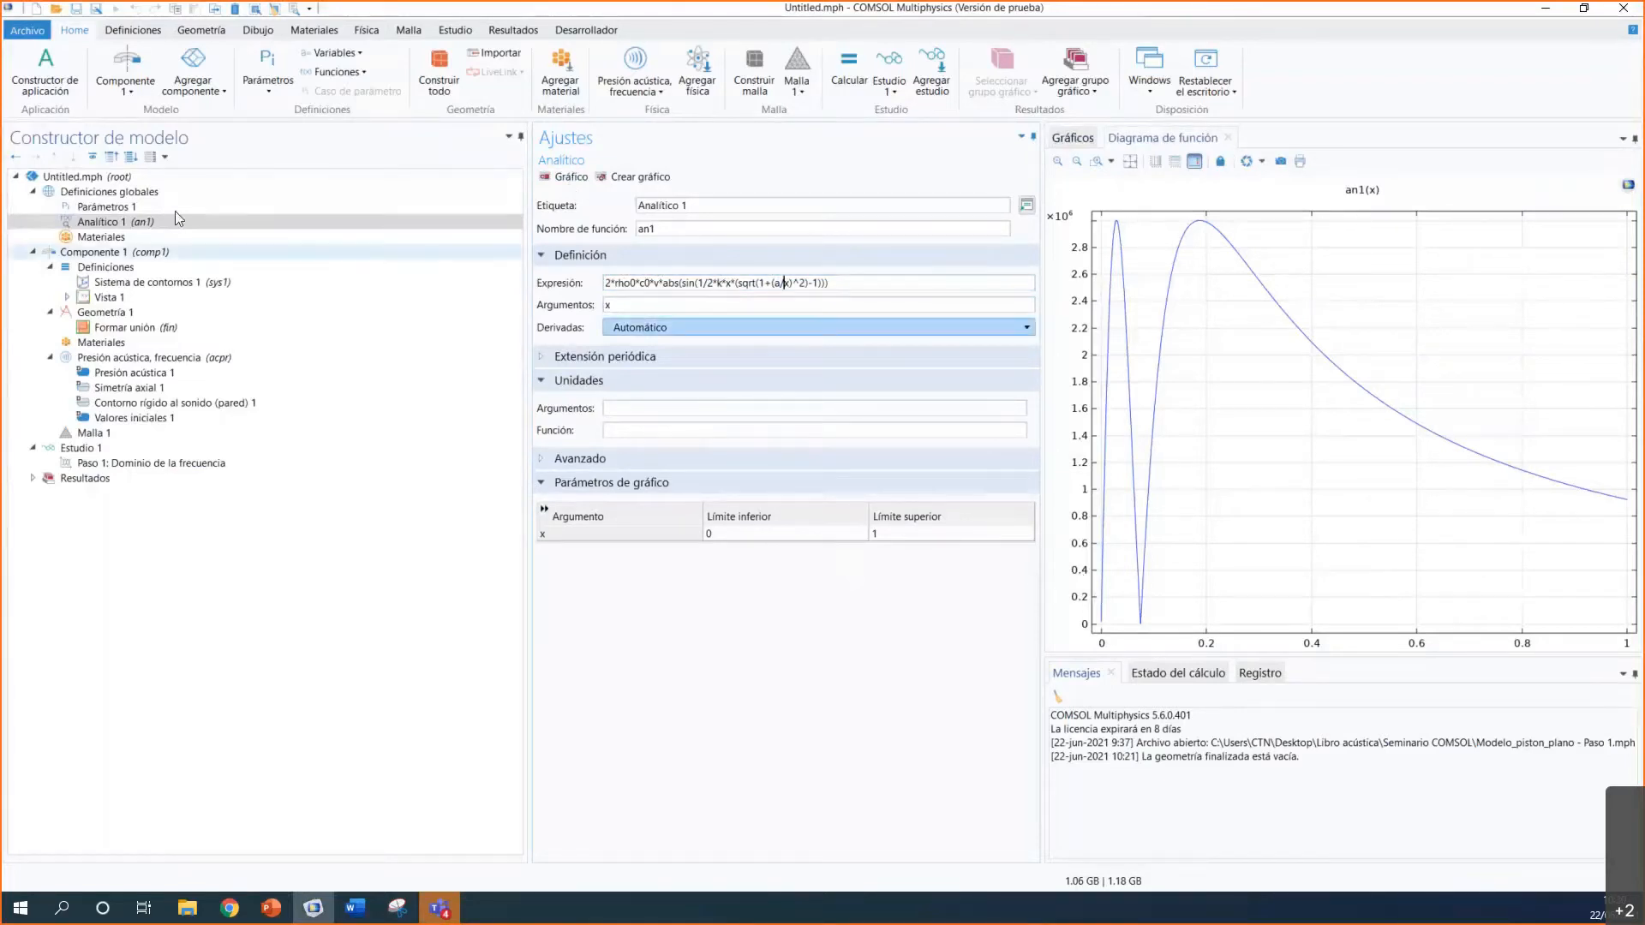
# Step: Set the piston radius parameter a to 30[cm] and replot the analytic function
pyautogui.click(152, 195)
pyautogui.click(150, 210)
pyautogui.click(610, 270)
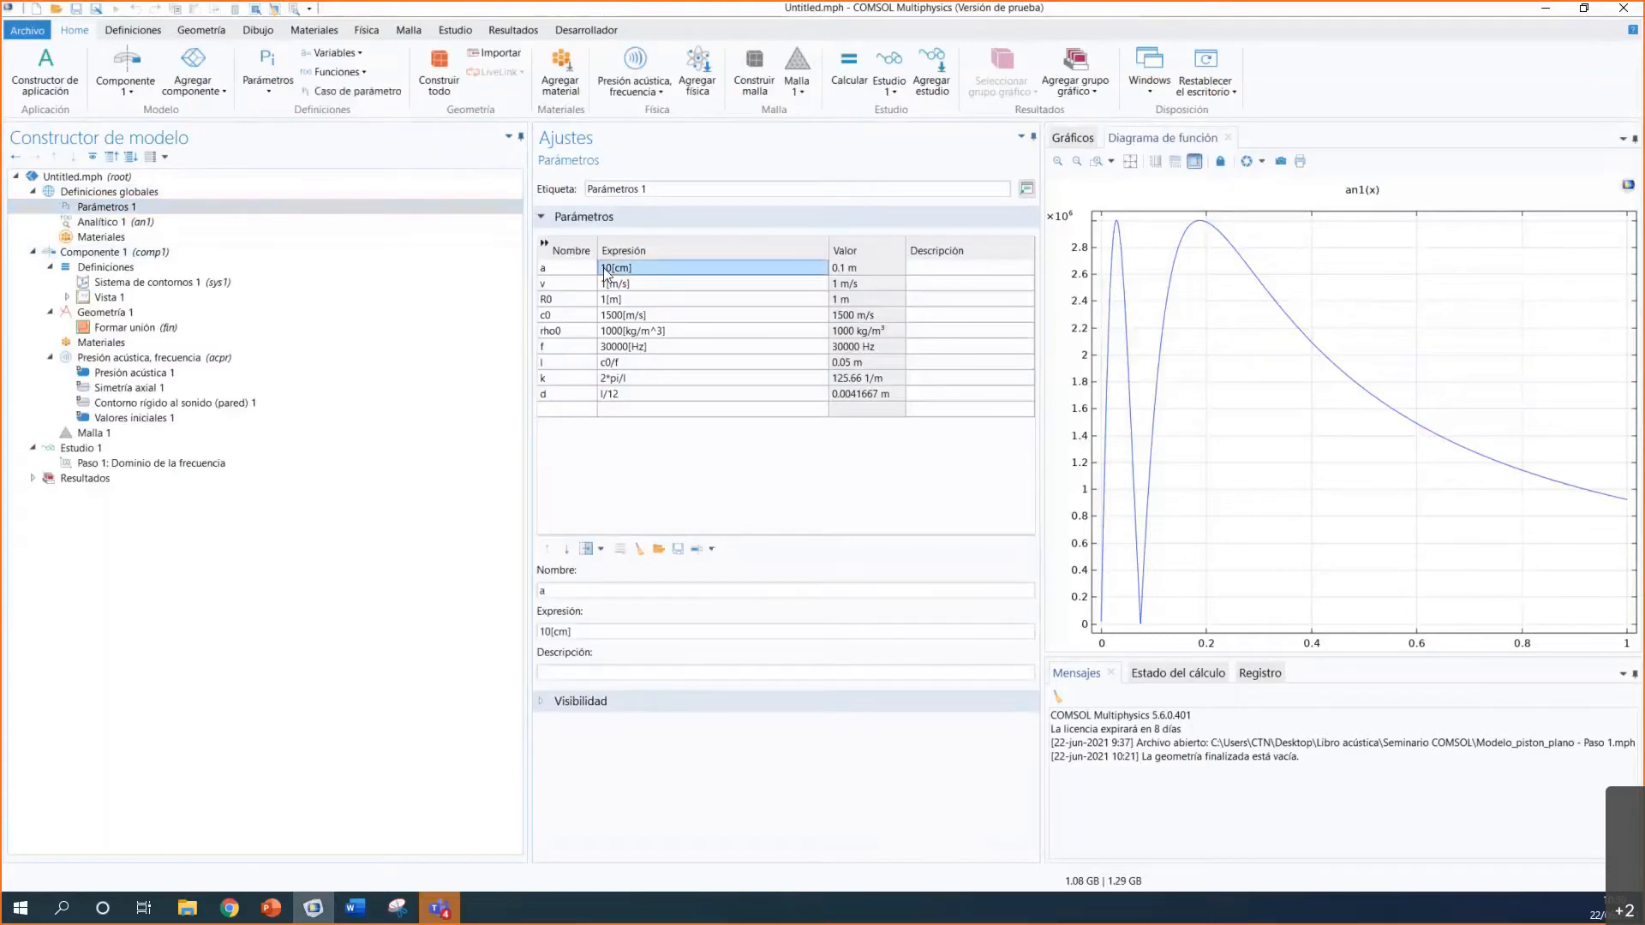
pyautogui.moveTo(607, 270); pyautogui.dragTo(599, 270)
pyautogui.write('3')
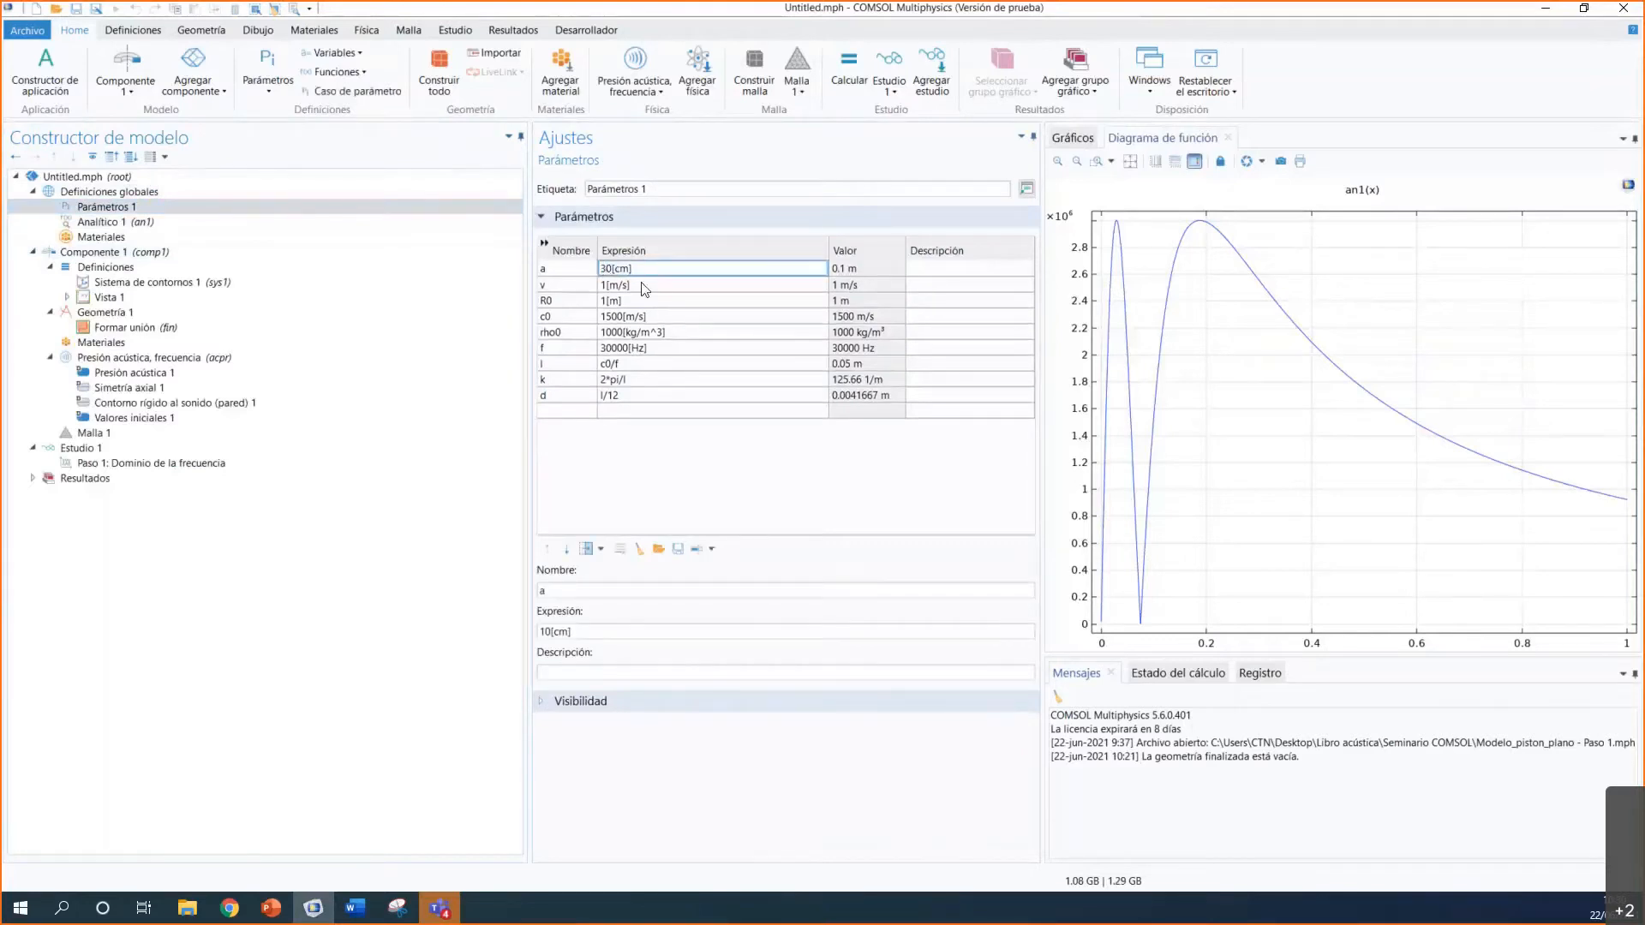
pyautogui.press('Return')
pyautogui.click(106, 225)
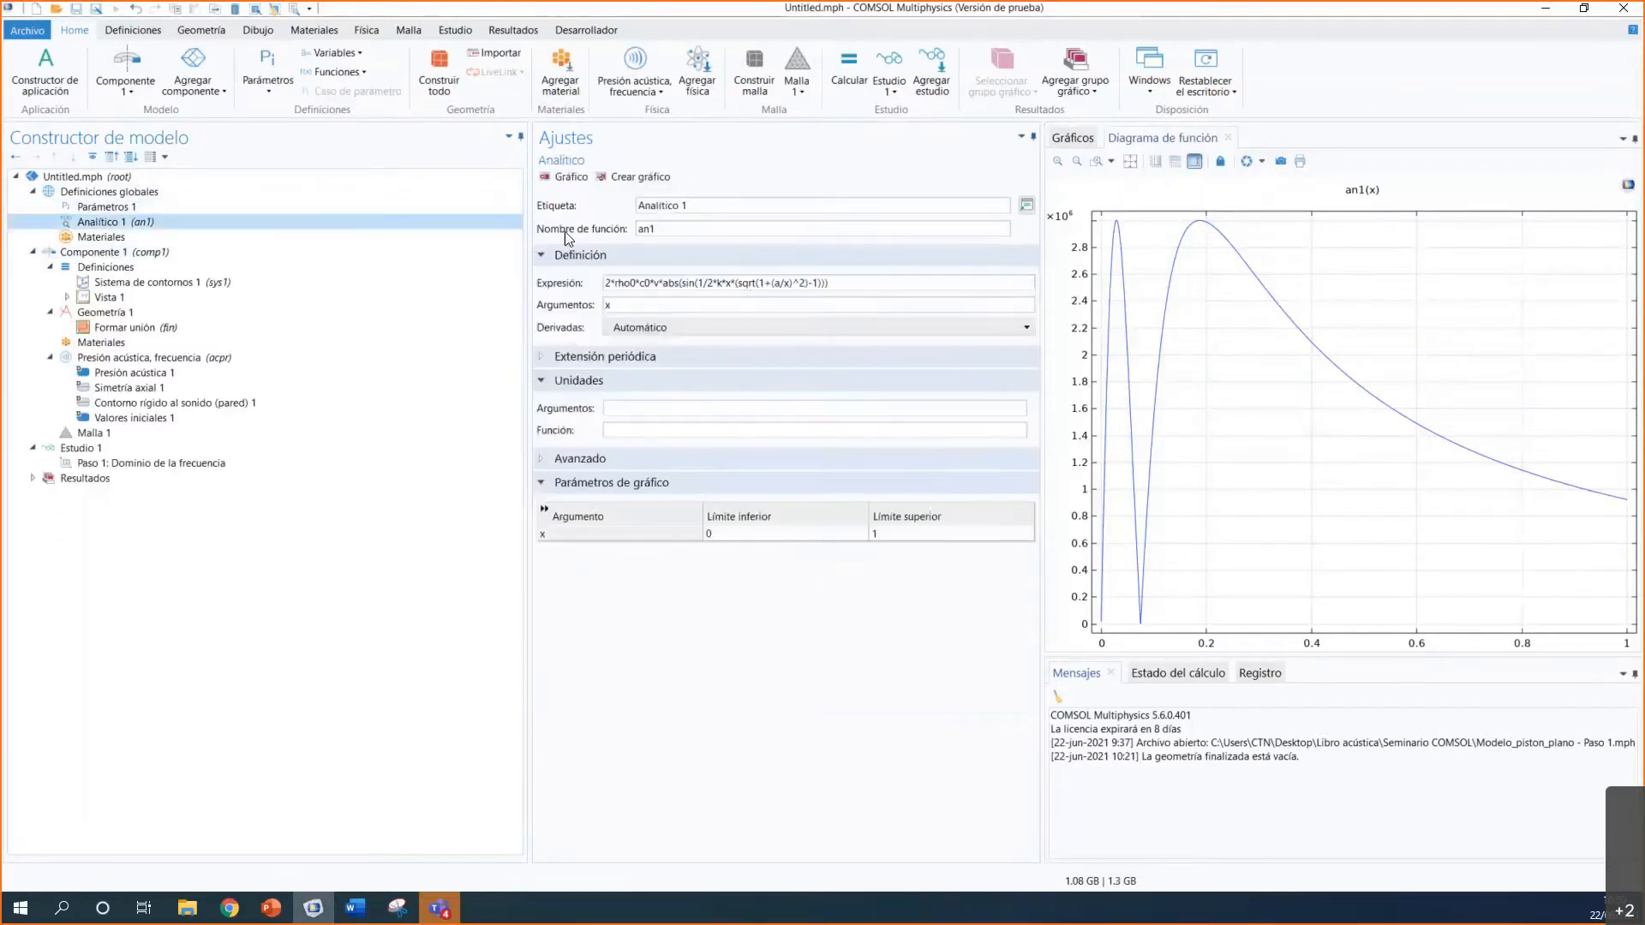
pyautogui.click(564, 177)
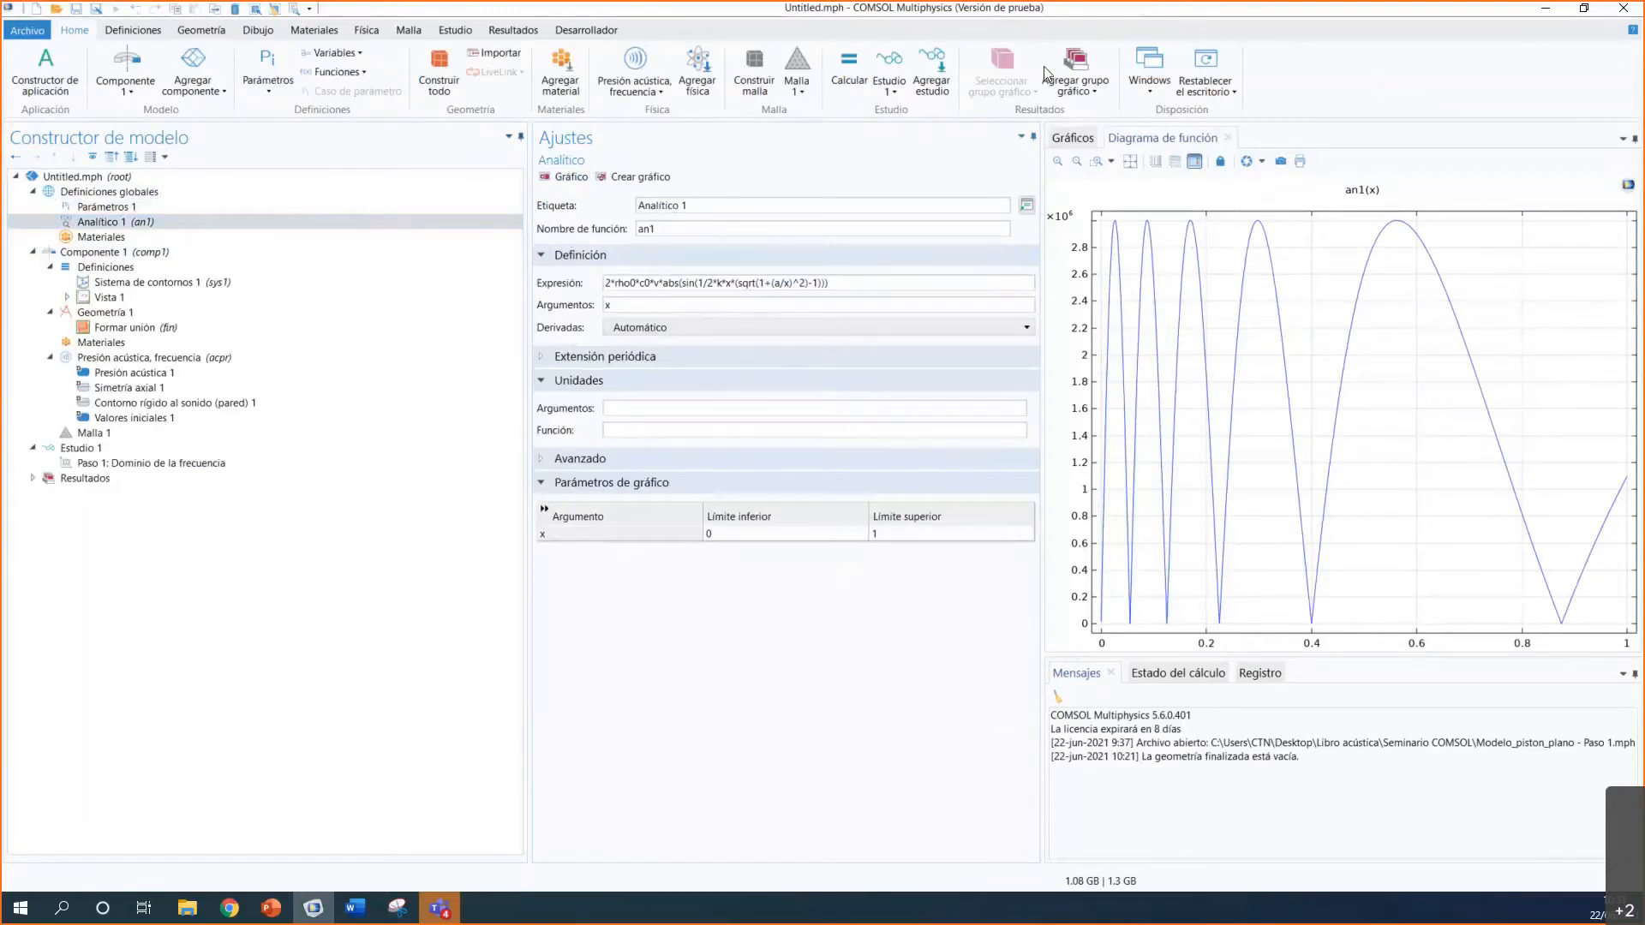
# Step: Restore the piston radius parameter a to 10[cm]
pyautogui.click(106, 208)
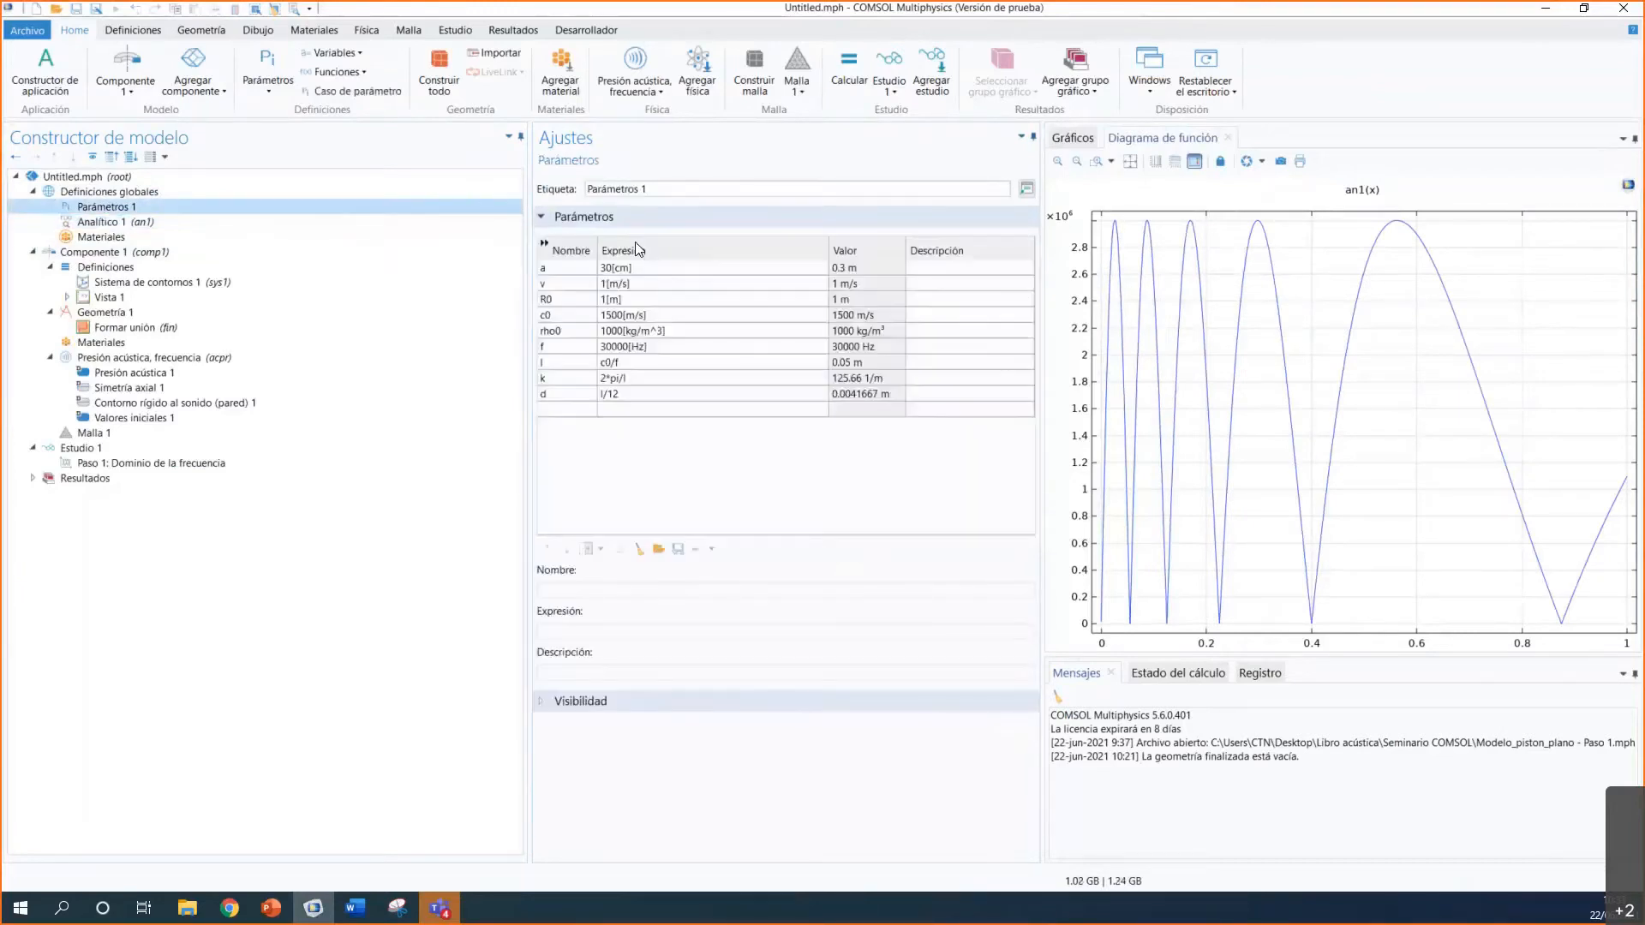
pyautogui.click(624, 269)
pyautogui.click(607, 269)
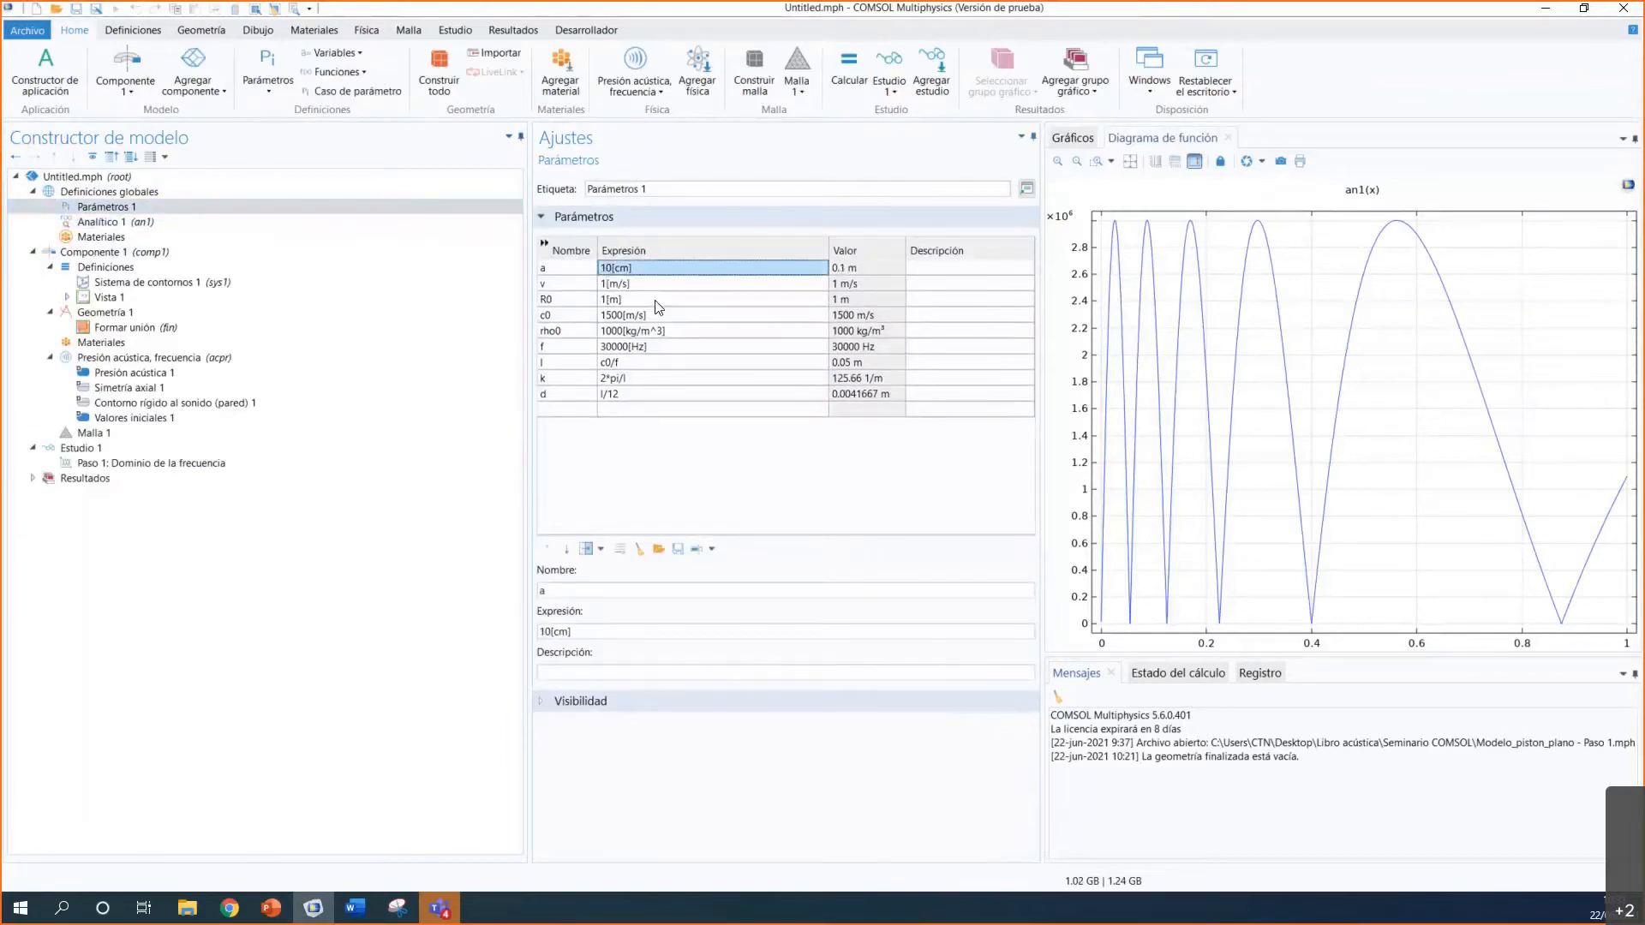
# Step: Replot the analytic function Analítico 1 with the restored piston radius
pyautogui.click(488, 222)
pyautogui.click(554, 179)
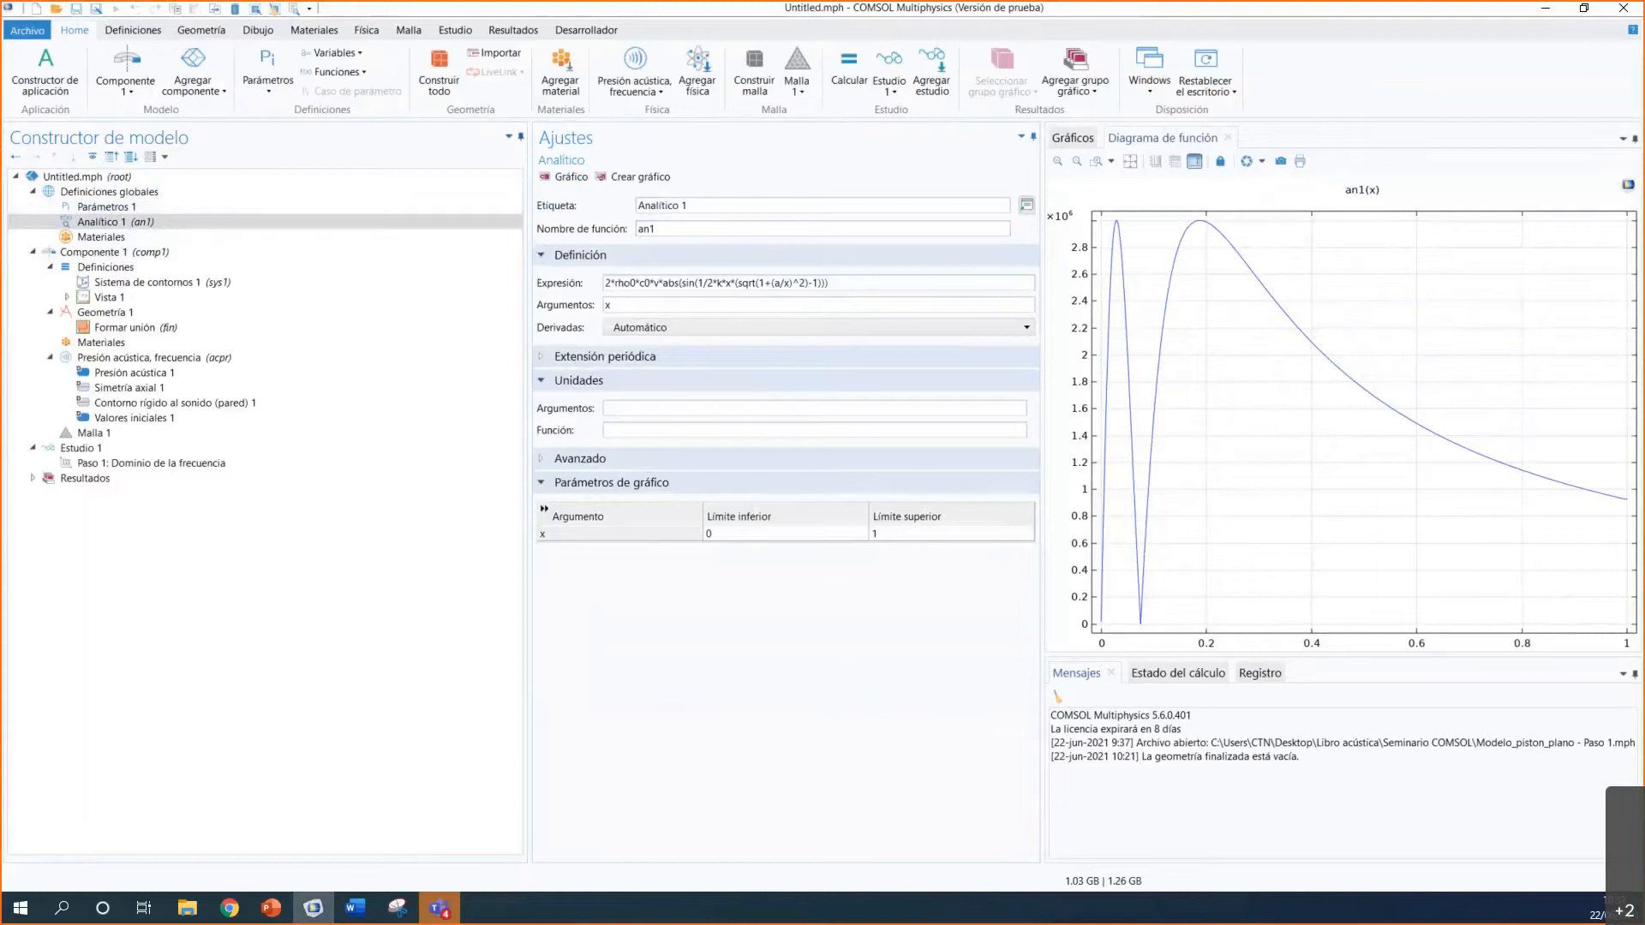
pyautogui.click(50, 267)
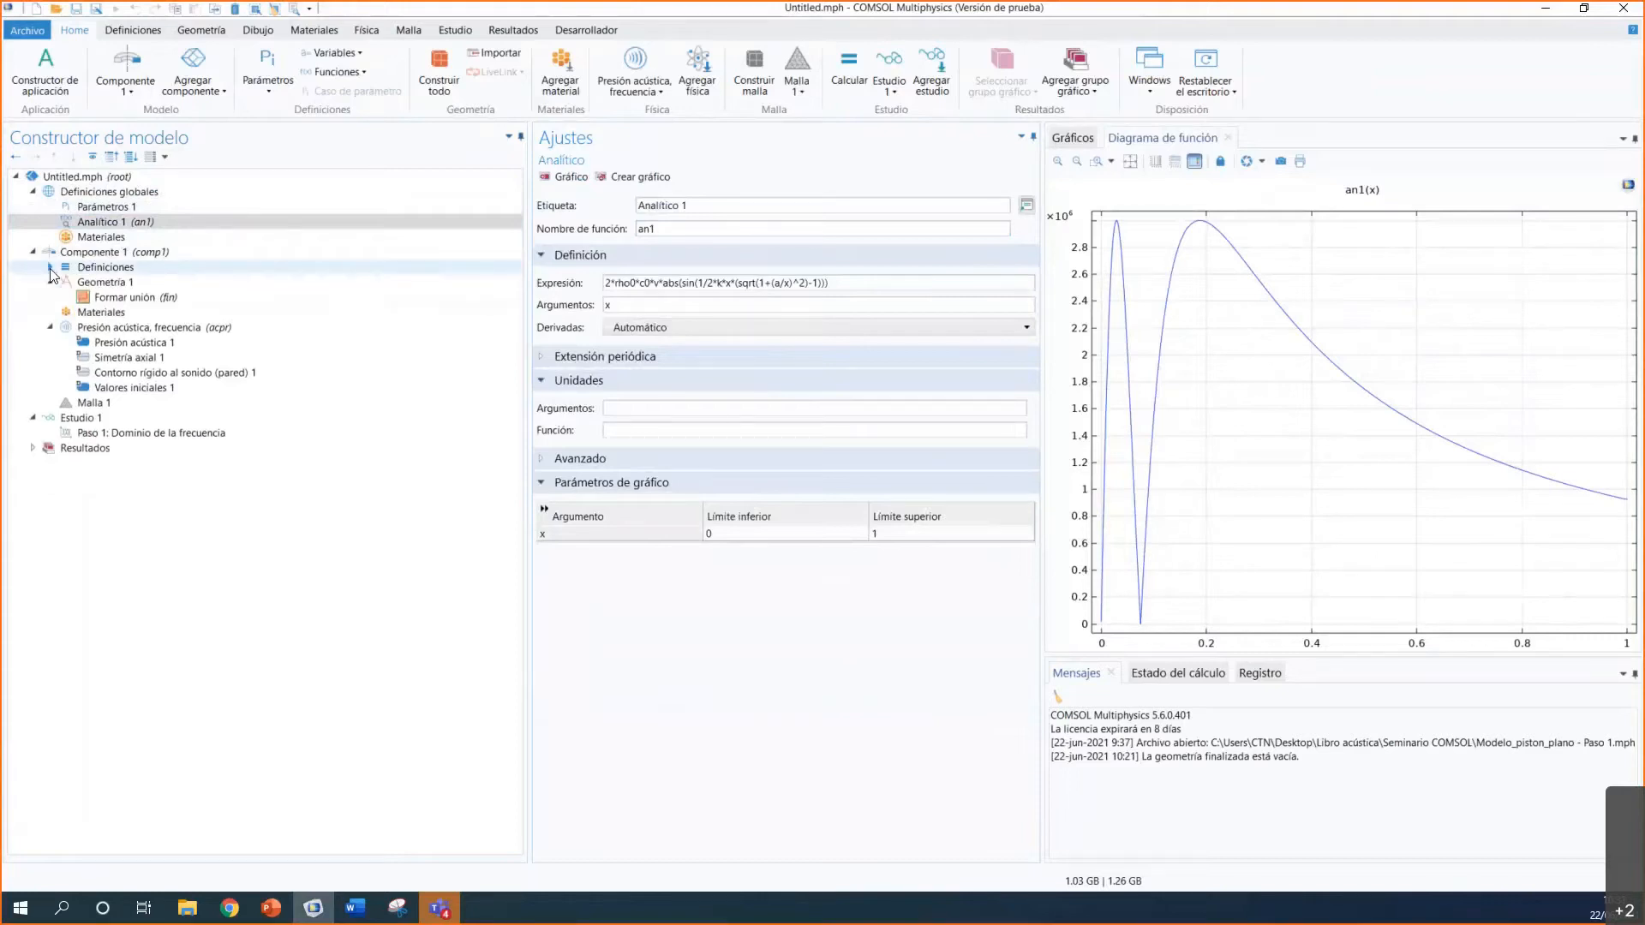
pyautogui.click(109, 224)
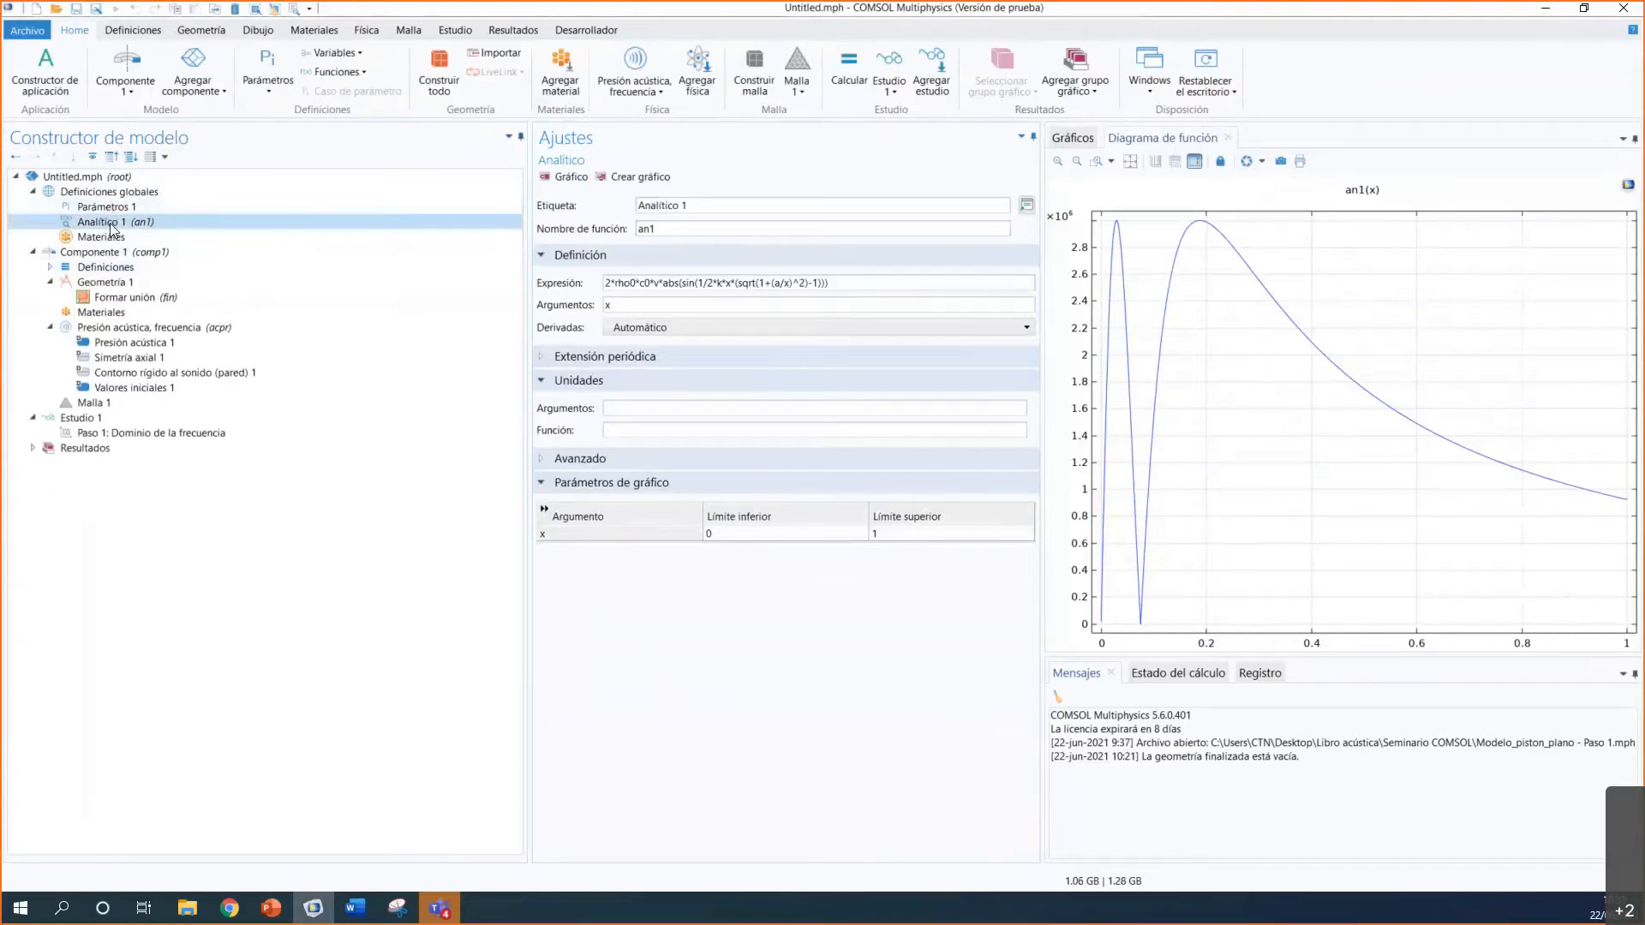
# Step: Add a solid circle centred at the origin to Geometría 1 and build it
pyautogui.click(103, 283)
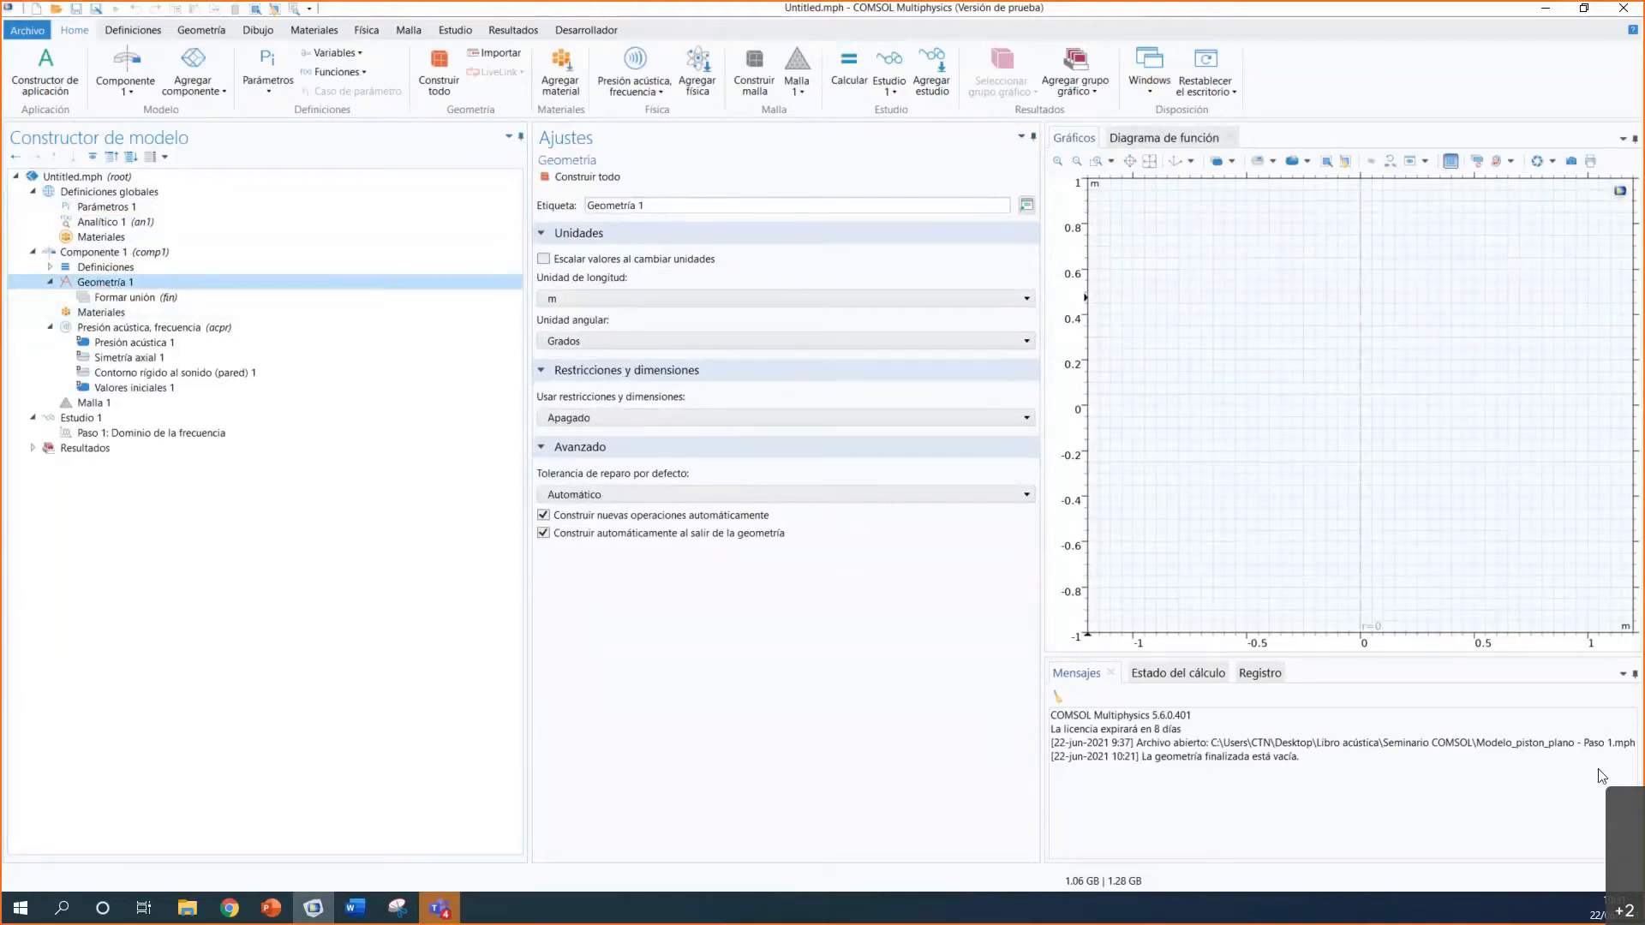
pyautogui.click(201, 30)
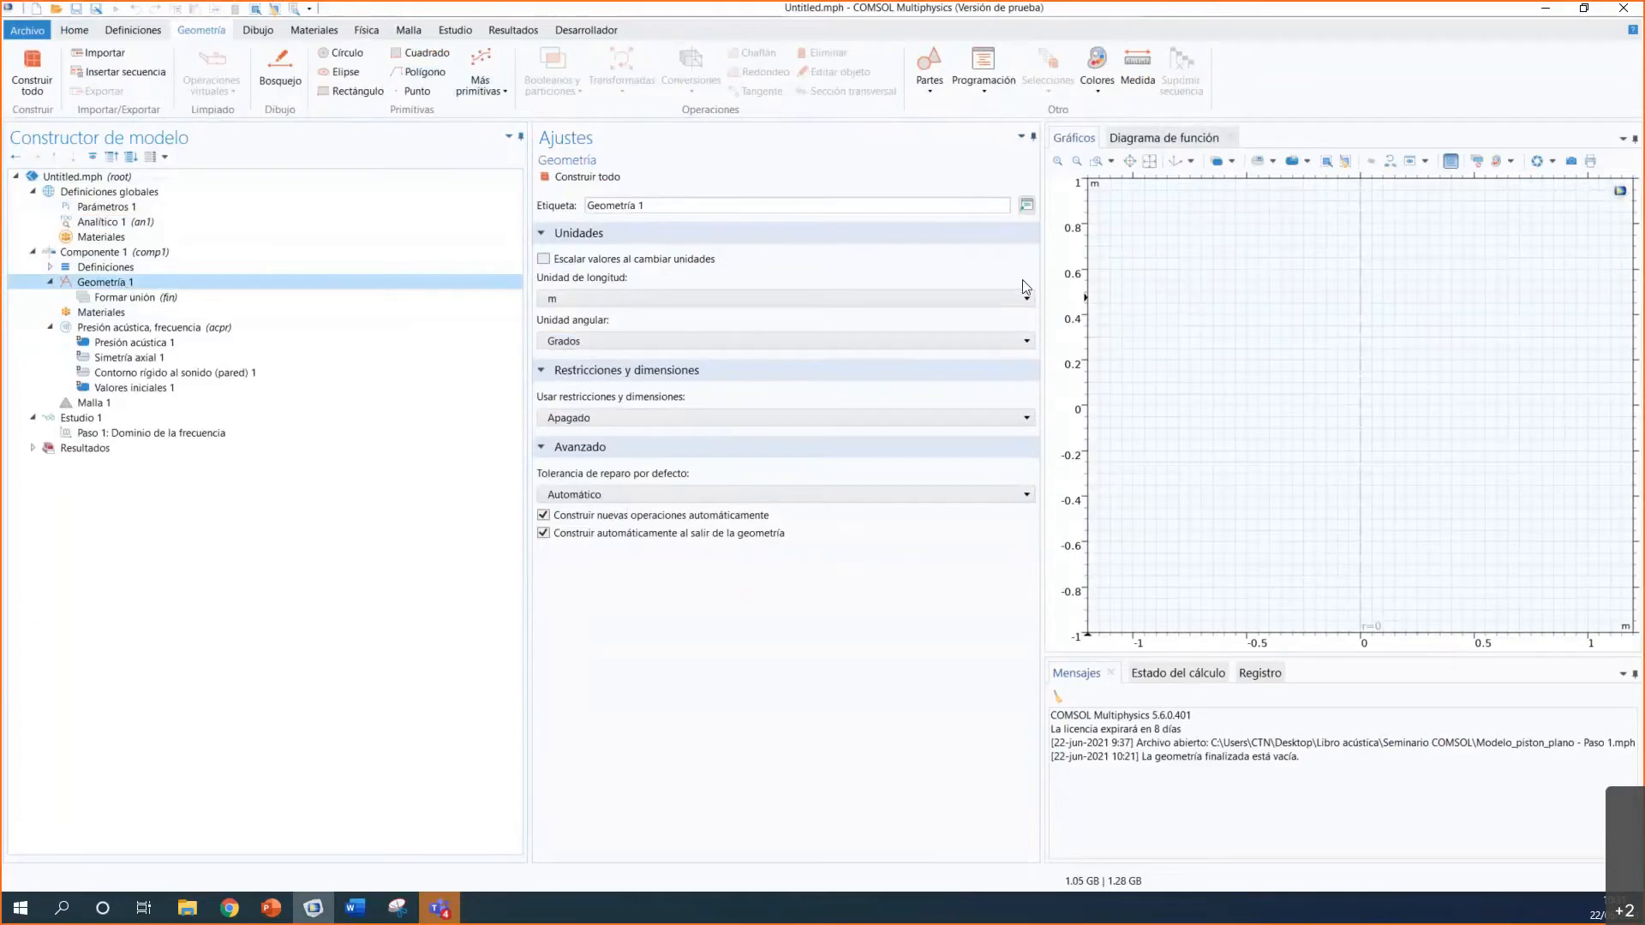
pyautogui.click(347, 54)
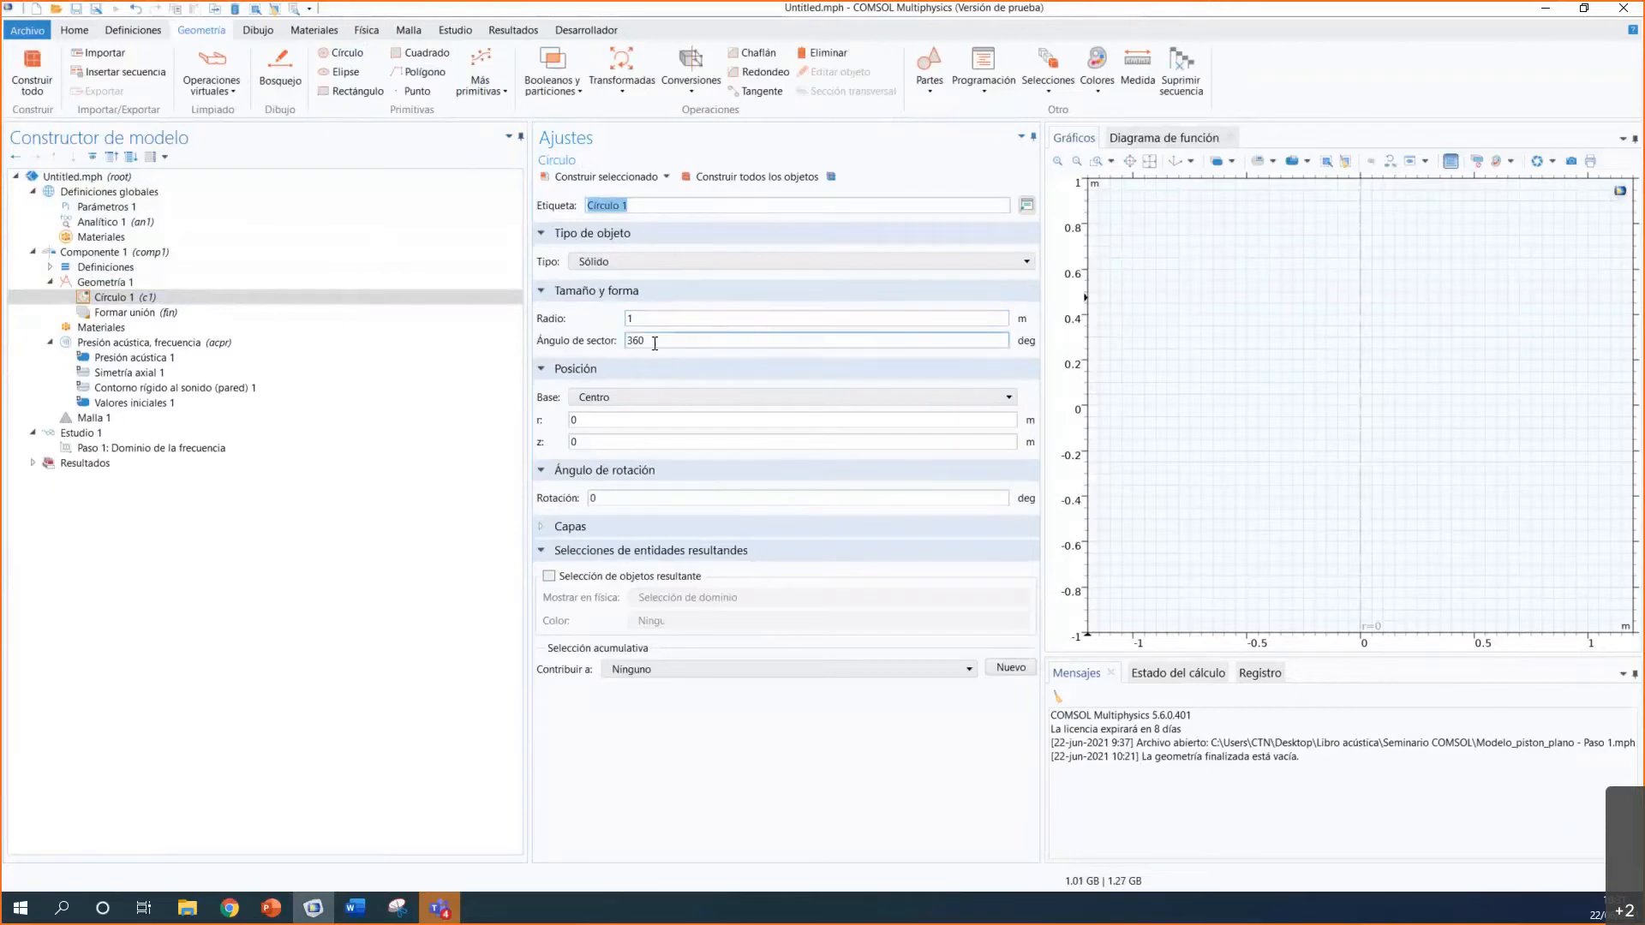
pyautogui.click(742, 177)
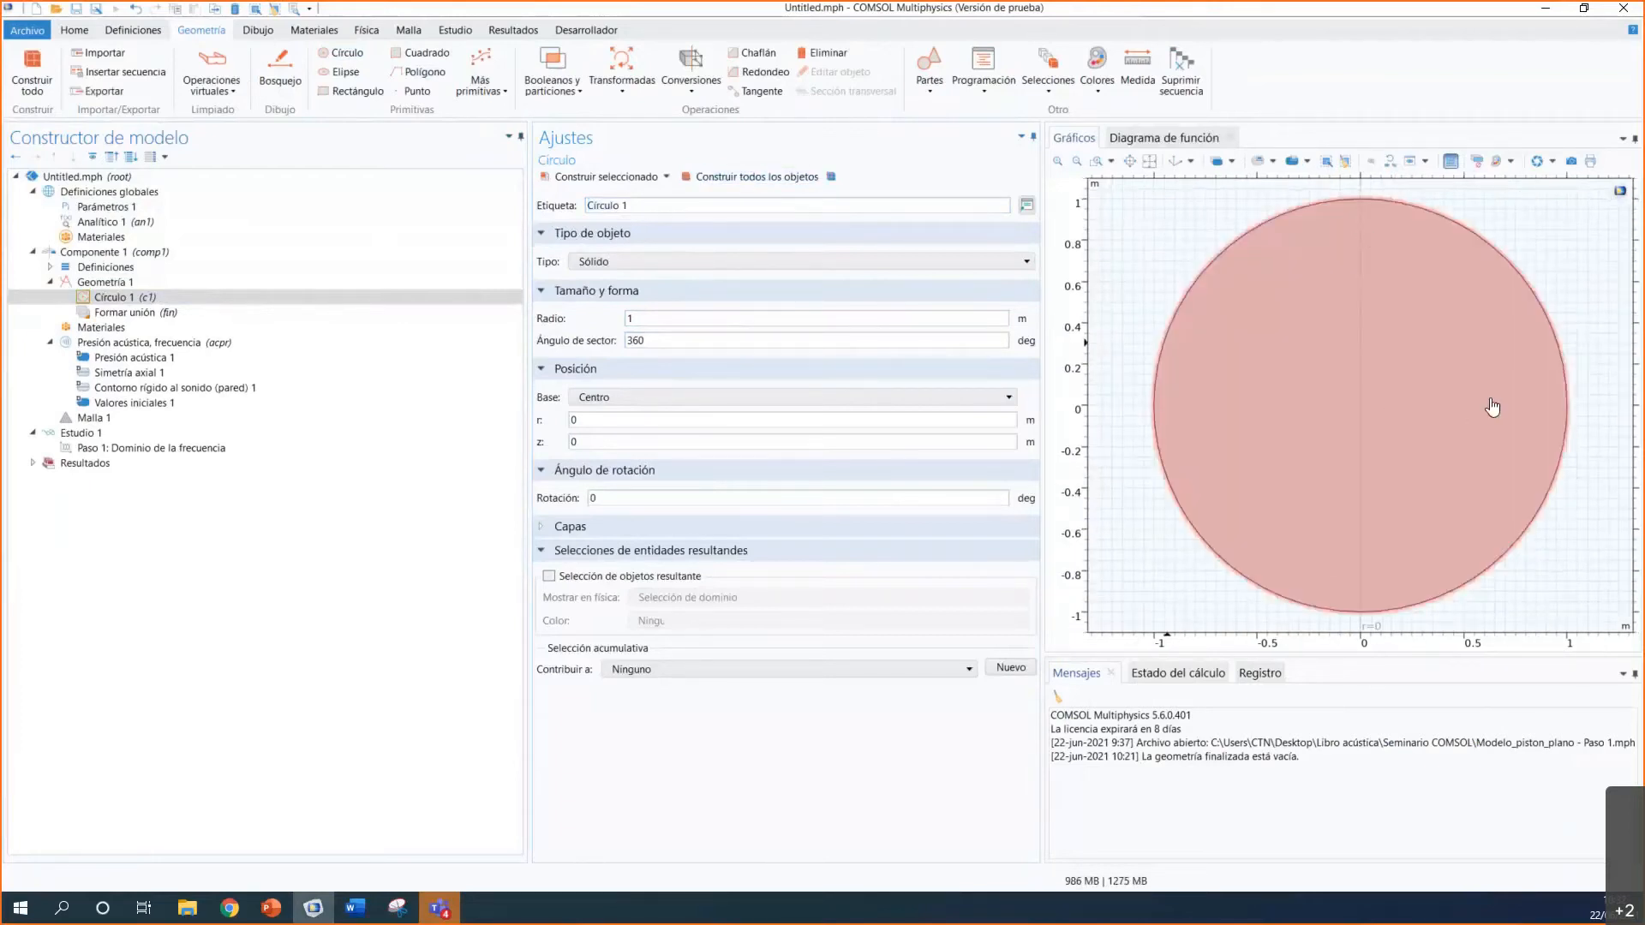
# Step: Set the circle's sector angle to 90 degrees and its radius to R0, rebuilding the geometry
pyautogui.moveTo(649, 341); pyautogui.dragTo(613, 333)
pyautogui.write('90')
pyautogui.click(753, 177)
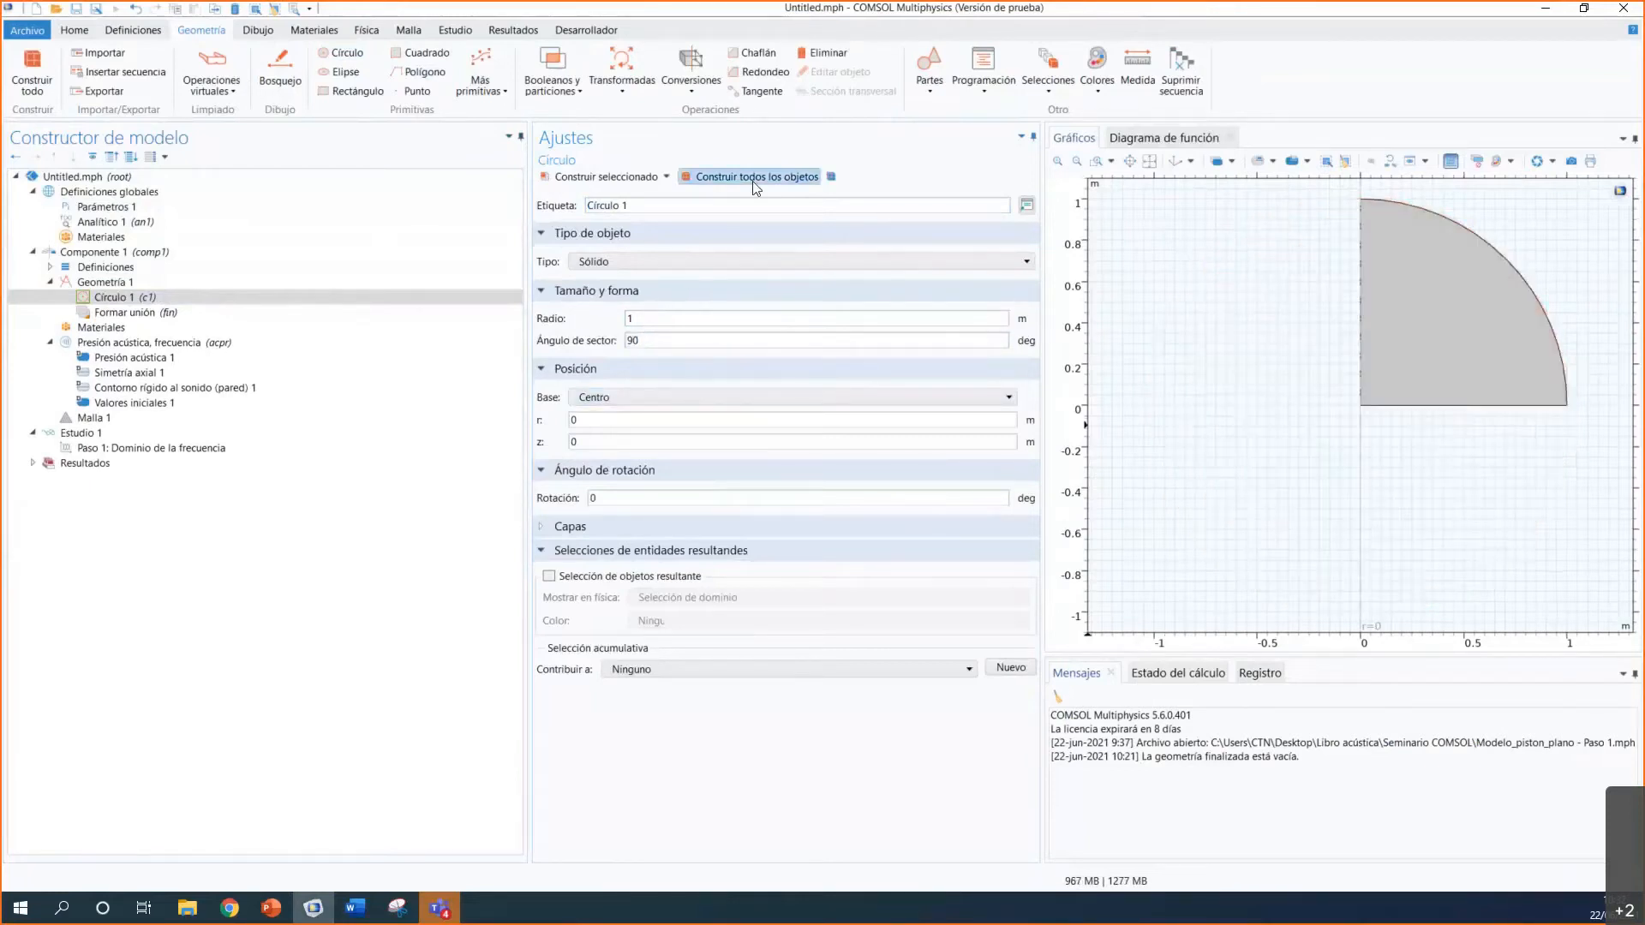
pyautogui.doubleClick(632, 319)
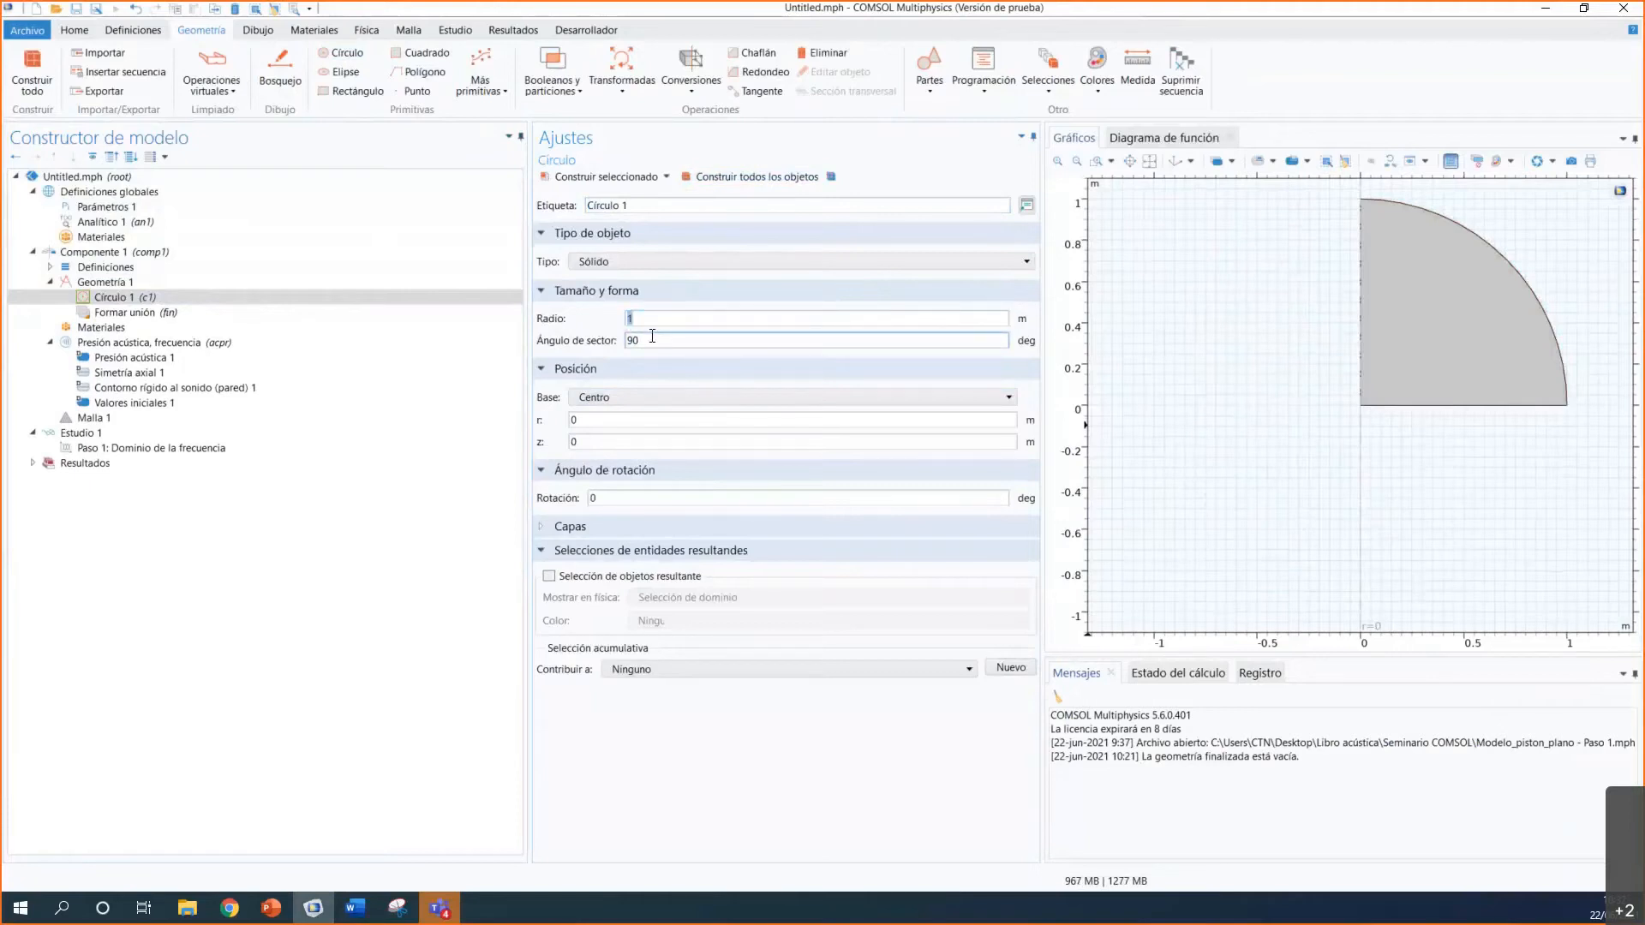
pyautogui.write('R0')
pyautogui.click(742, 179)
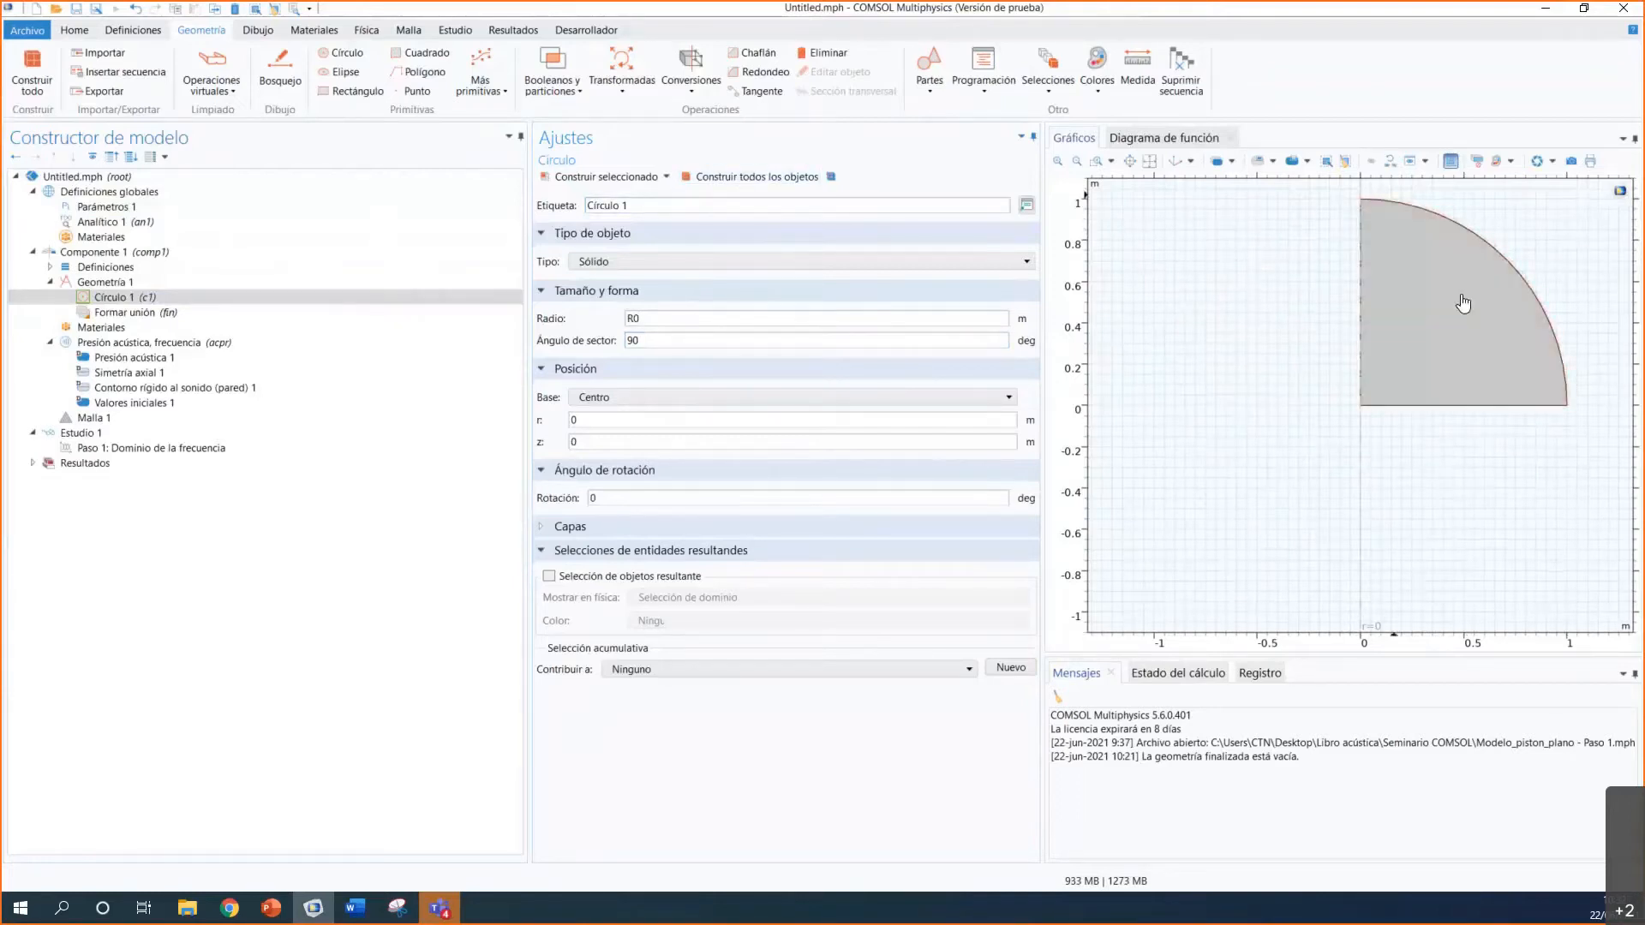
pyautogui.click(1150, 162)
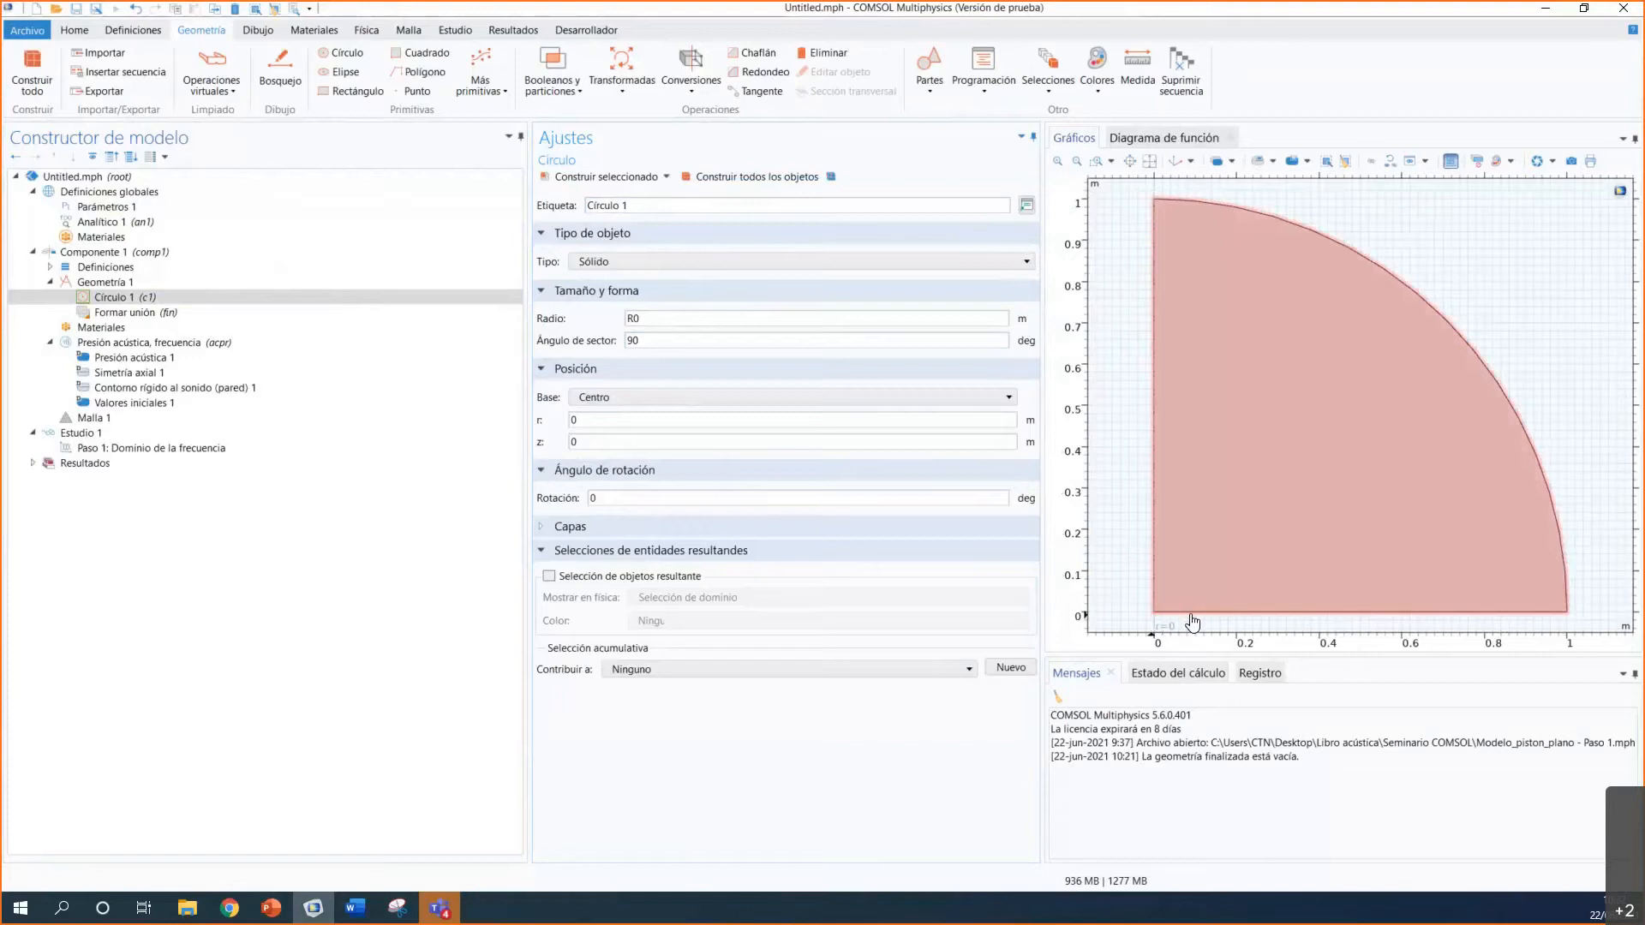
# Step: Add a line segment to Geometría 1 with both its start and end points specified by coordinates
pyautogui.click(137, 281)
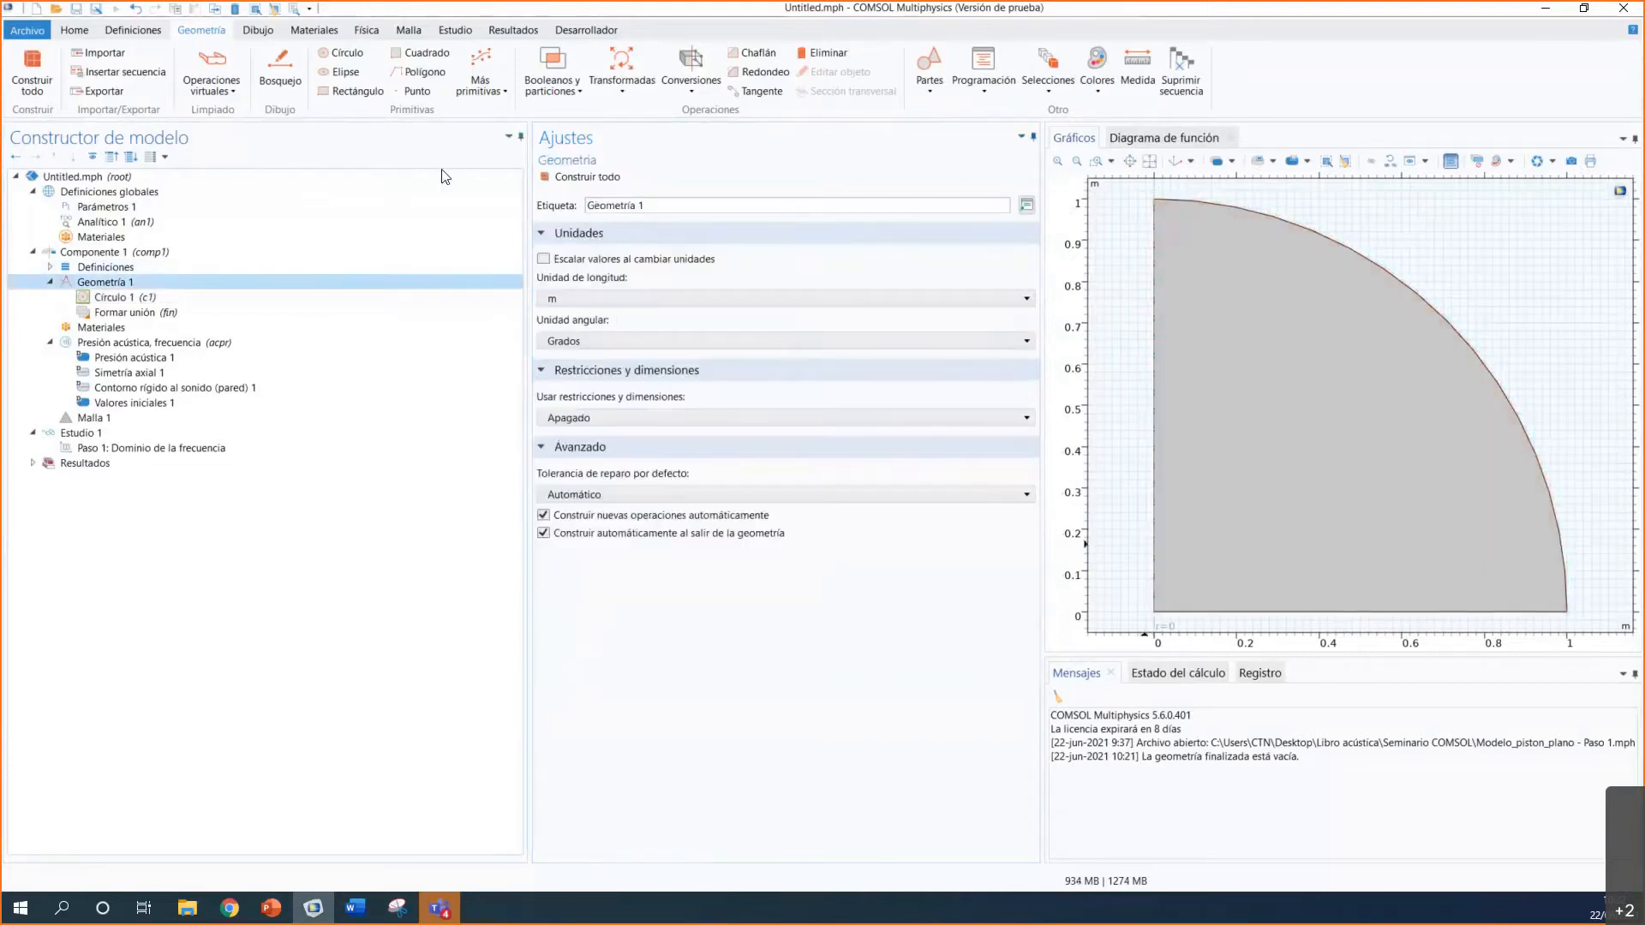
pyautogui.click(492, 93)
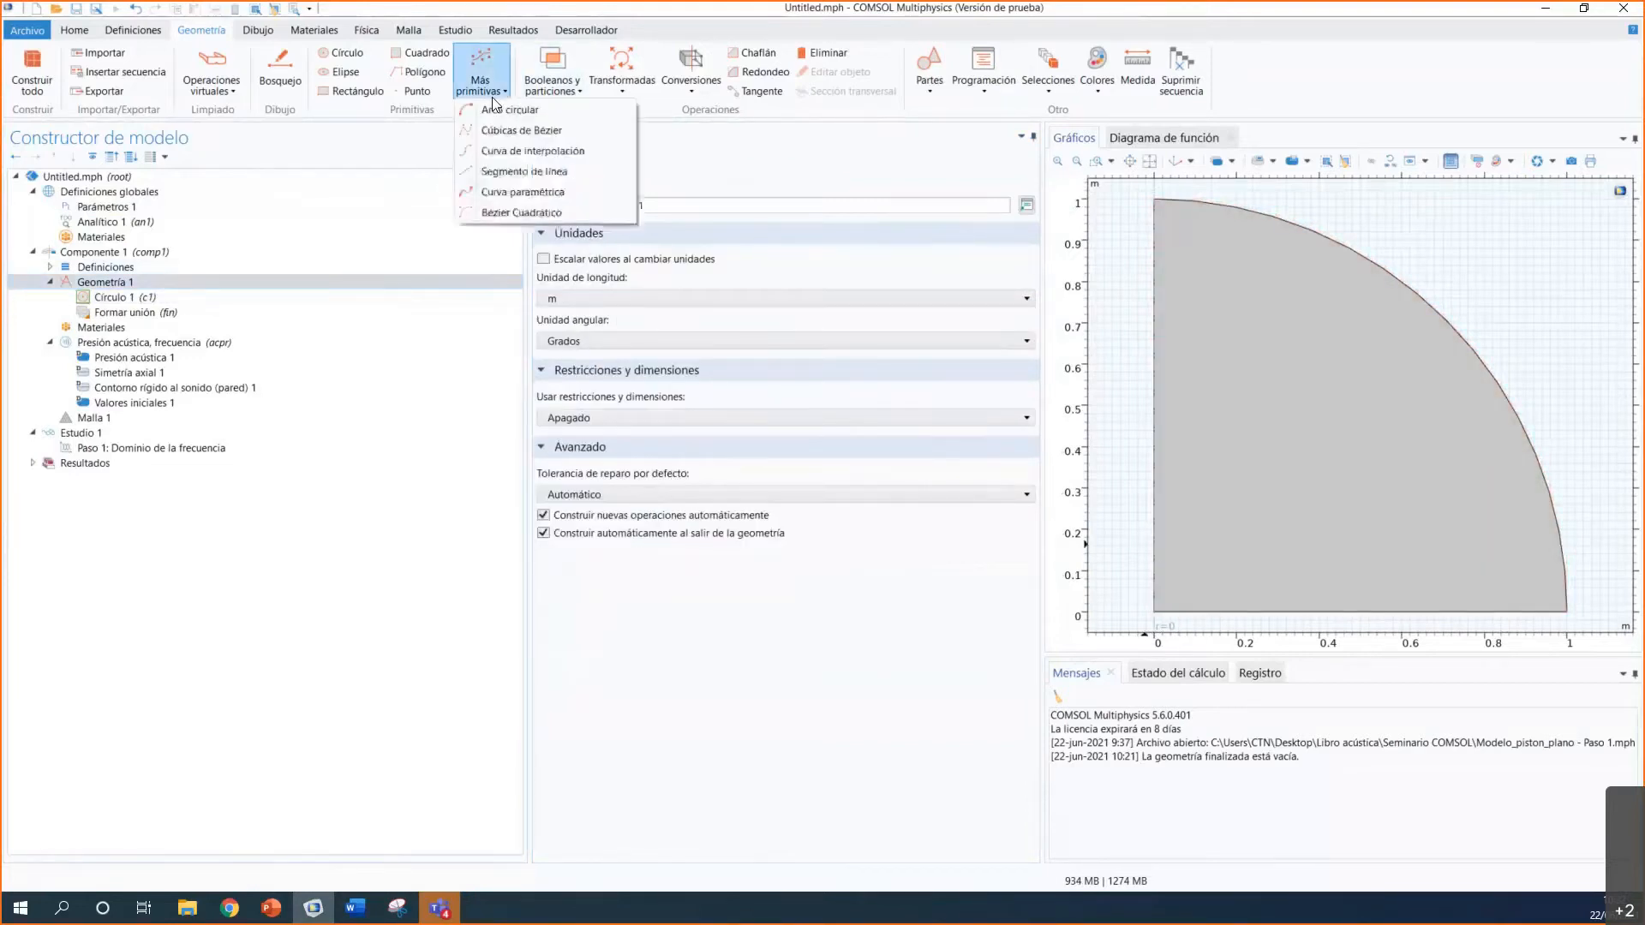
pyautogui.click(522, 173)
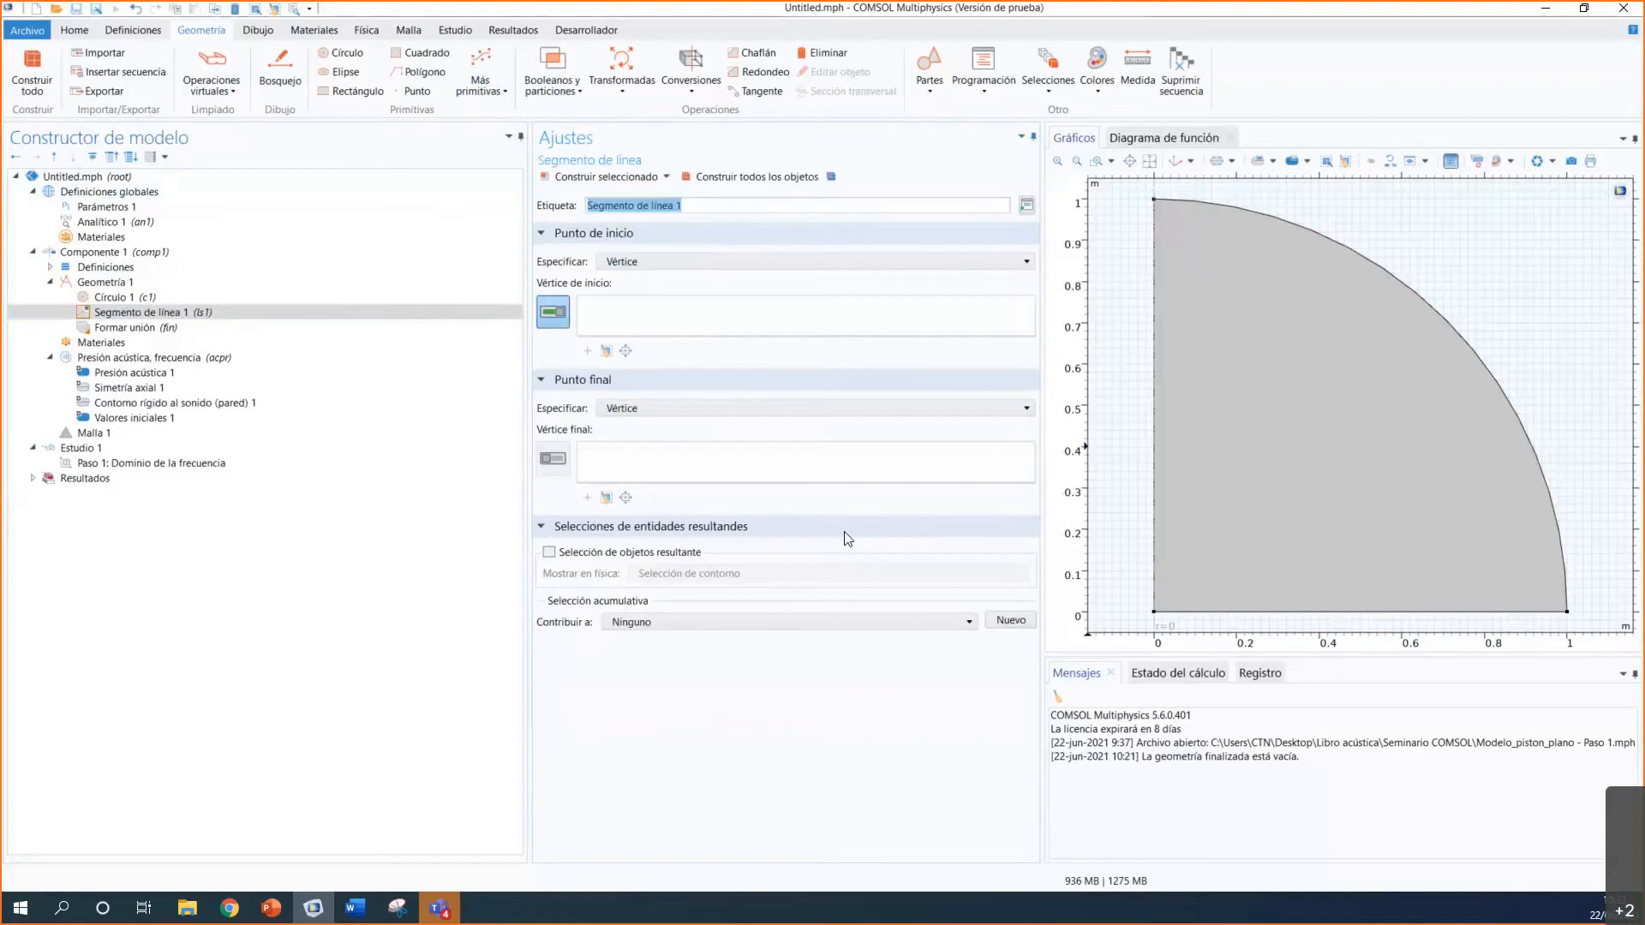
pyautogui.click(655, 265)
pyautogui.click(653, 295)
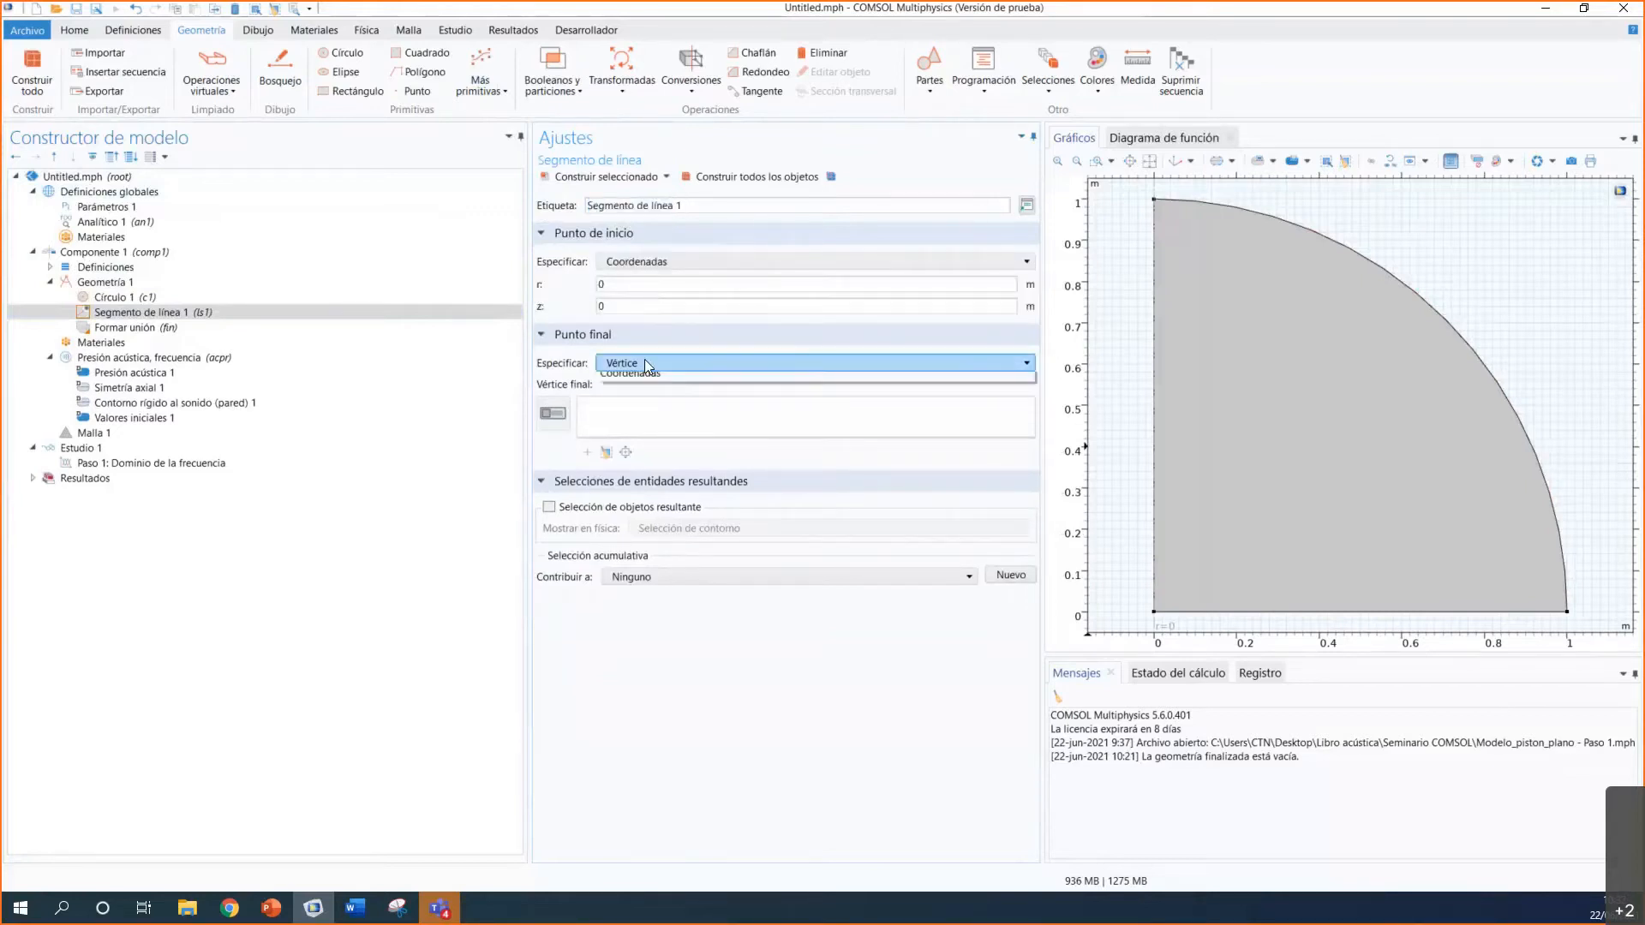
pyautogui.click(645, 360)
pyautogui.click(645, 398)
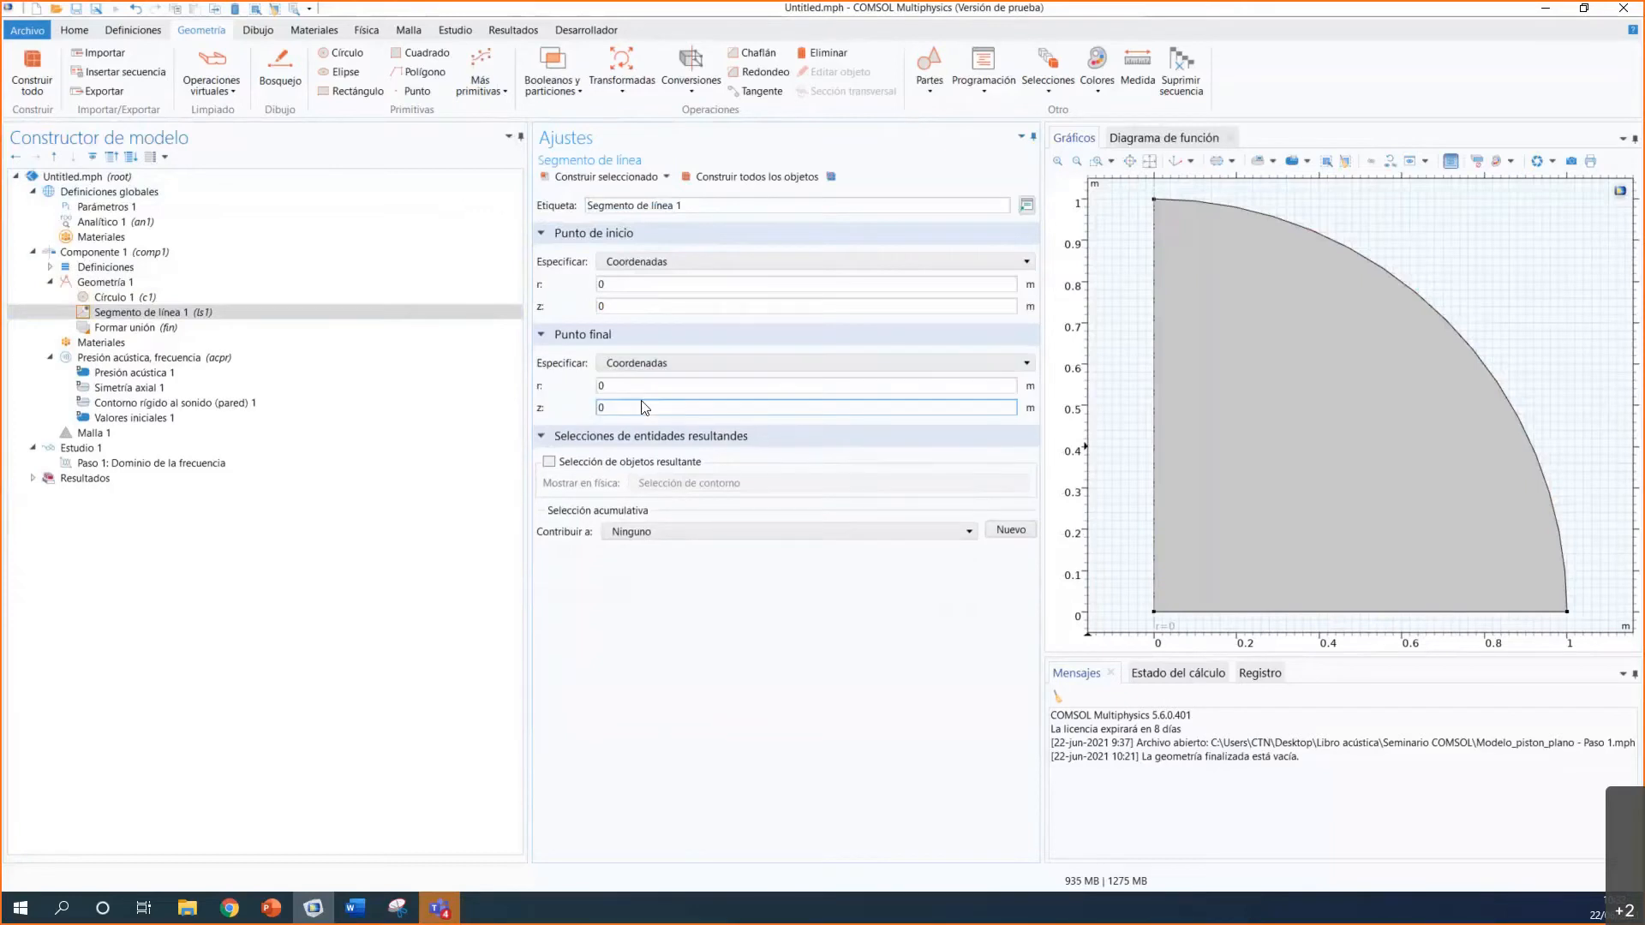
# Step: Set the line segment's end point r coordinate to a, keeping its start at the origin, and build all objects
pyautogui.click(640, 288)
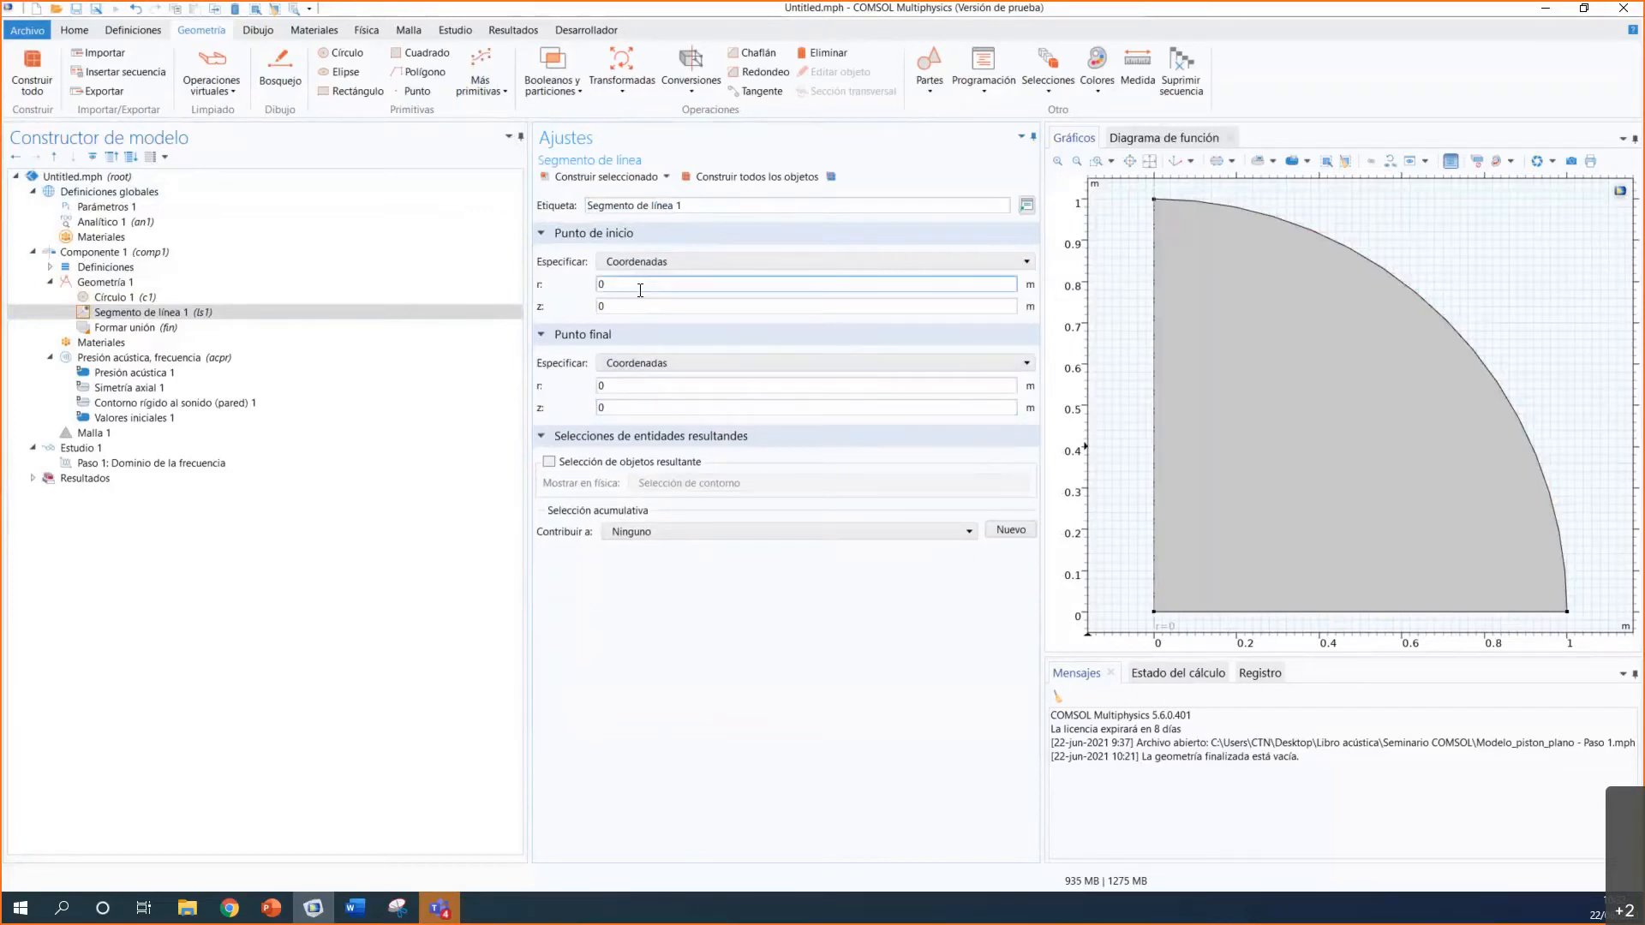
pyautogui.click(641, 386)
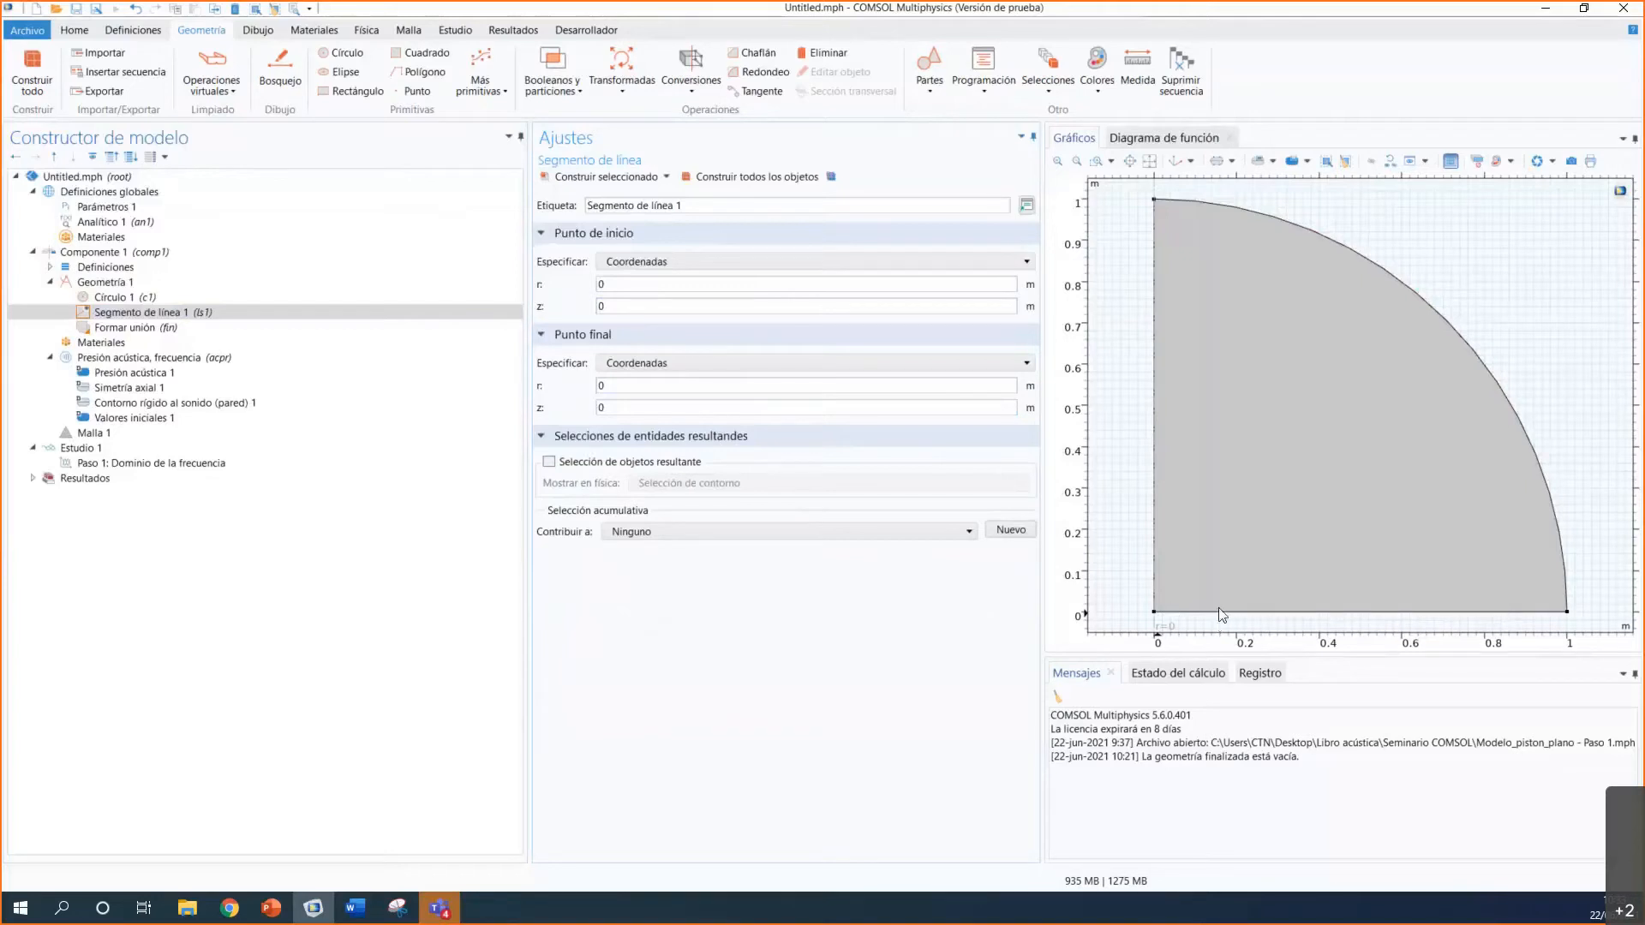
pyautogui.doubleClick(600, 386)
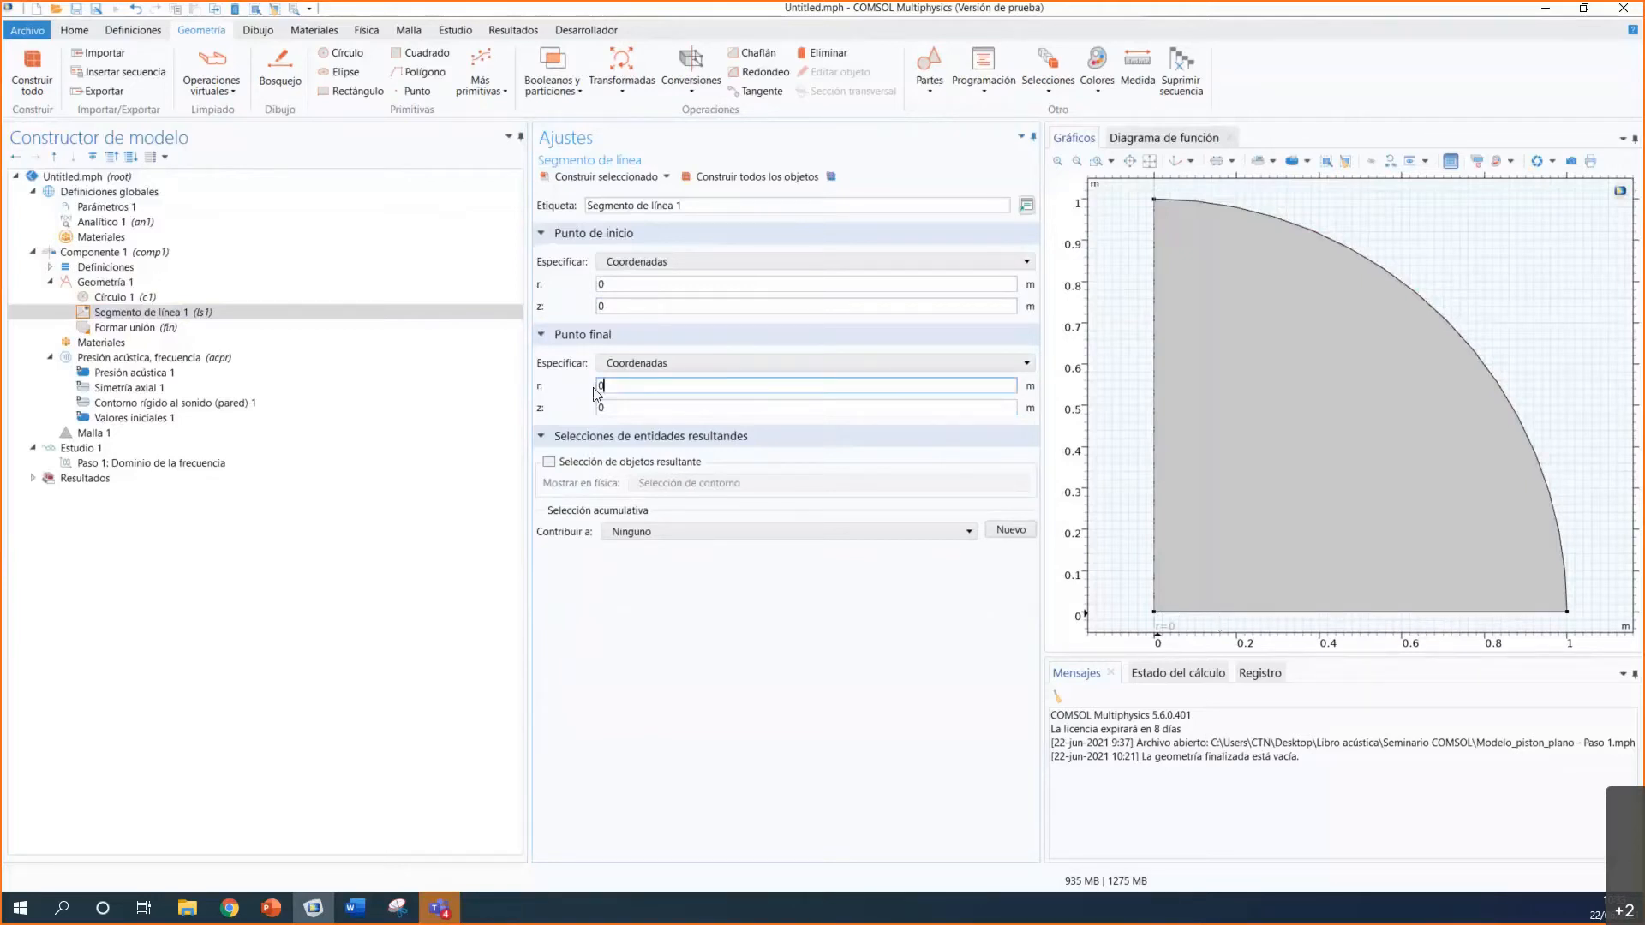
pyautogui.write('A')
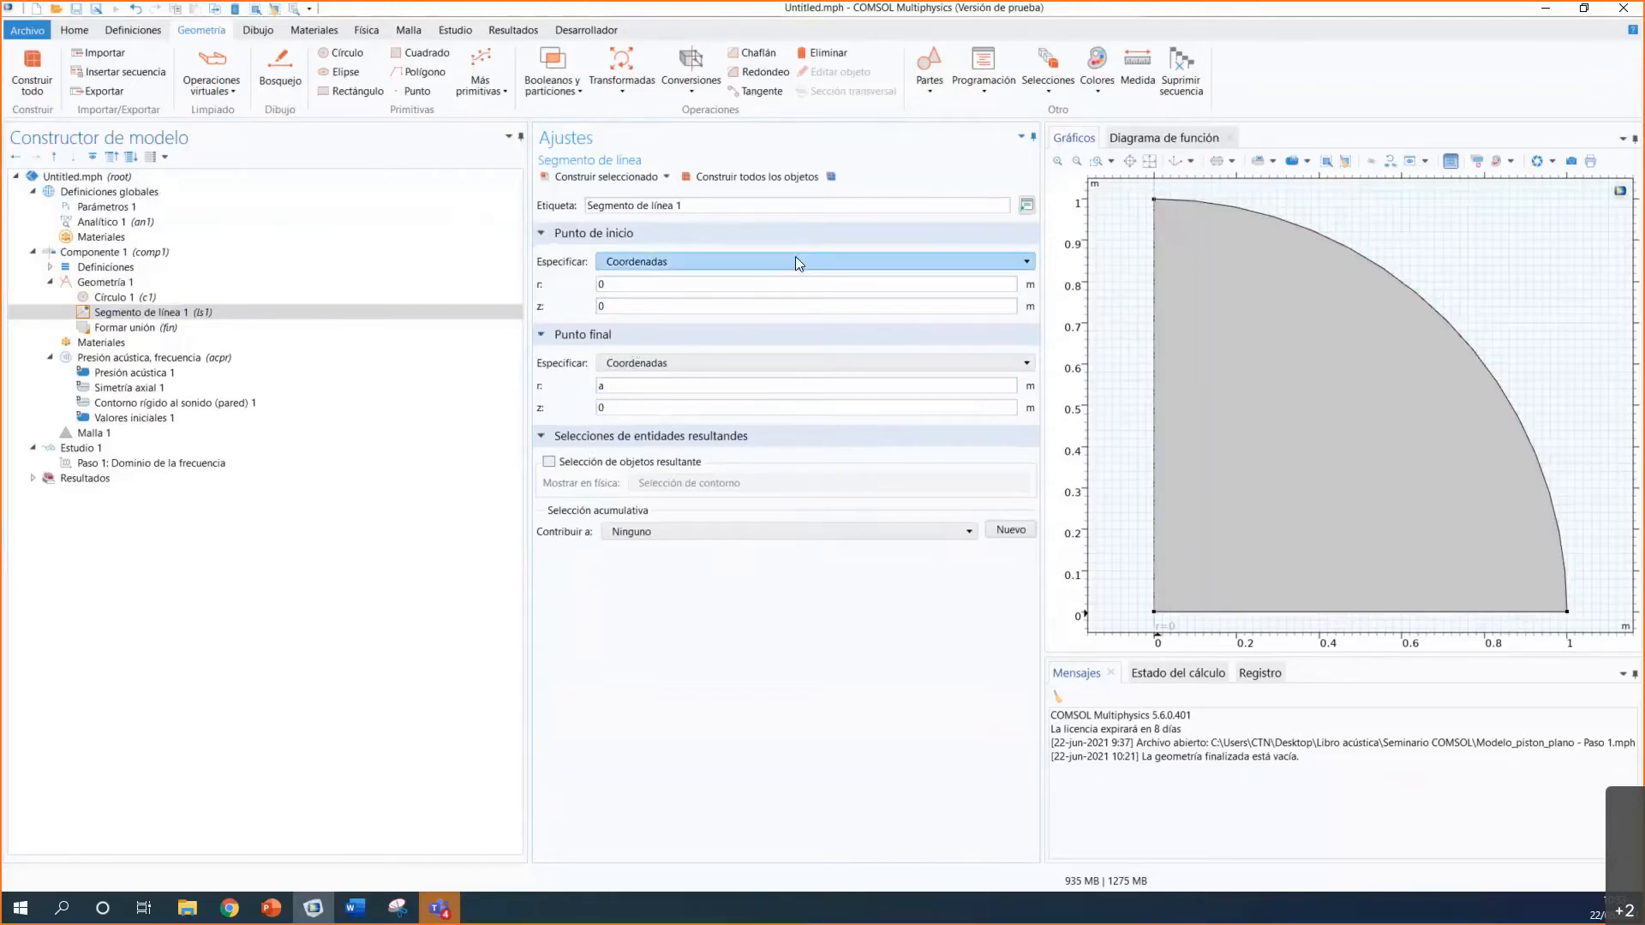
pyautogui.click(760, 178)
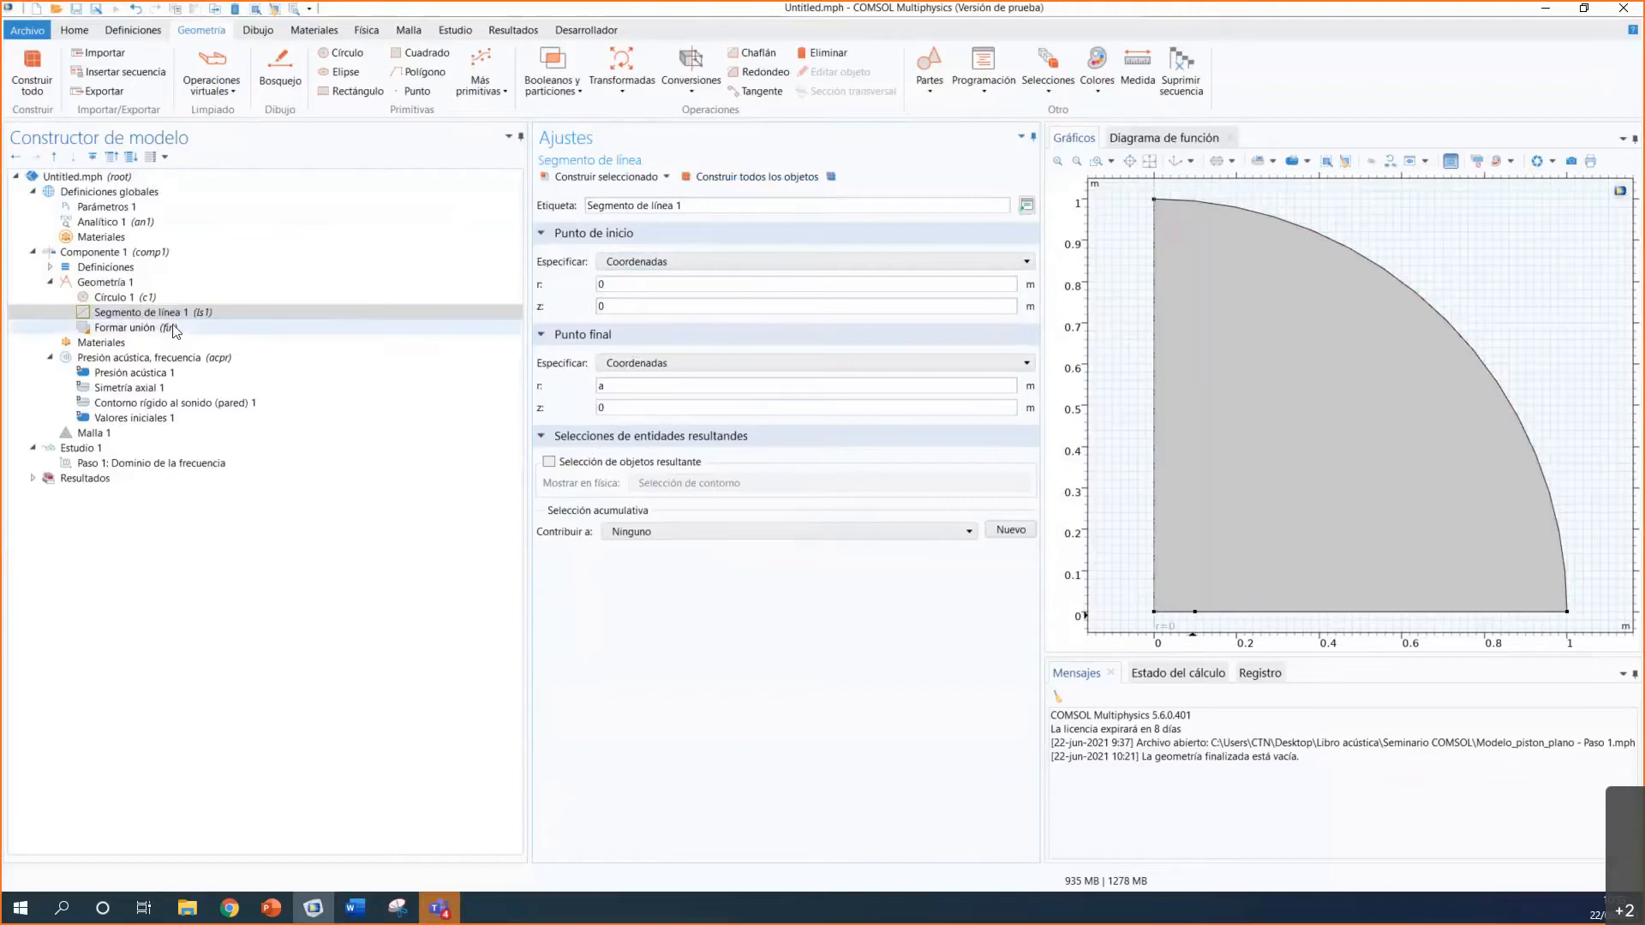
# Step: Look through the Básica group of the material library for the component's materials, then close it without adding any
pyautogui.click(50, 282)
pyautogui.click(98, 297)
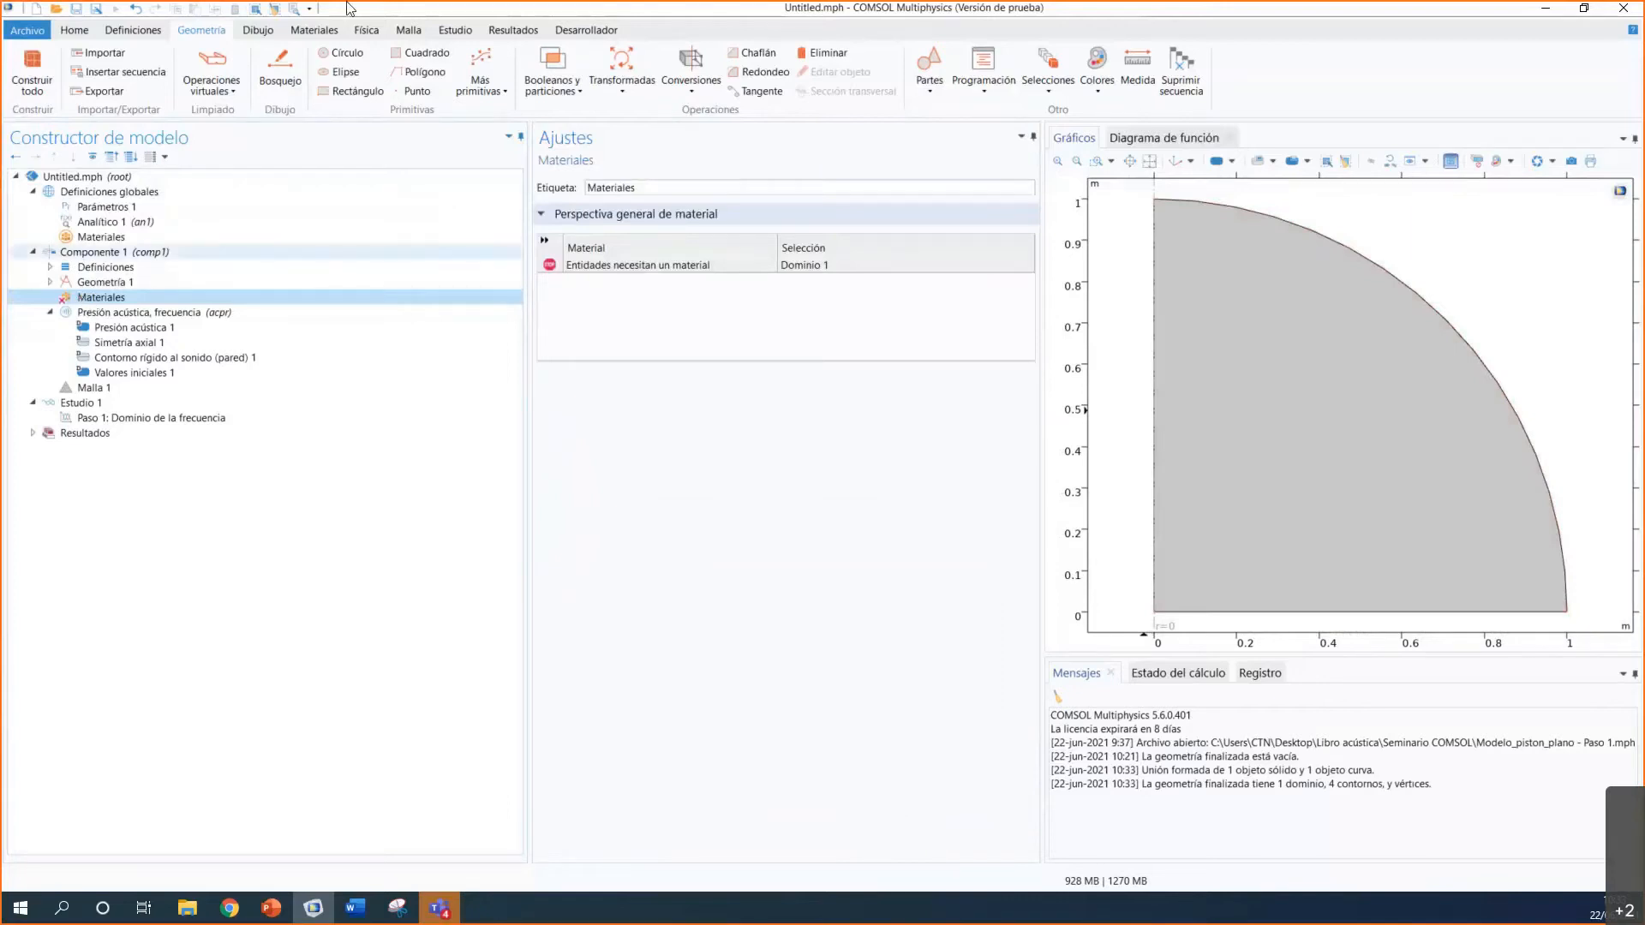
pyautogui.click(331, 32)
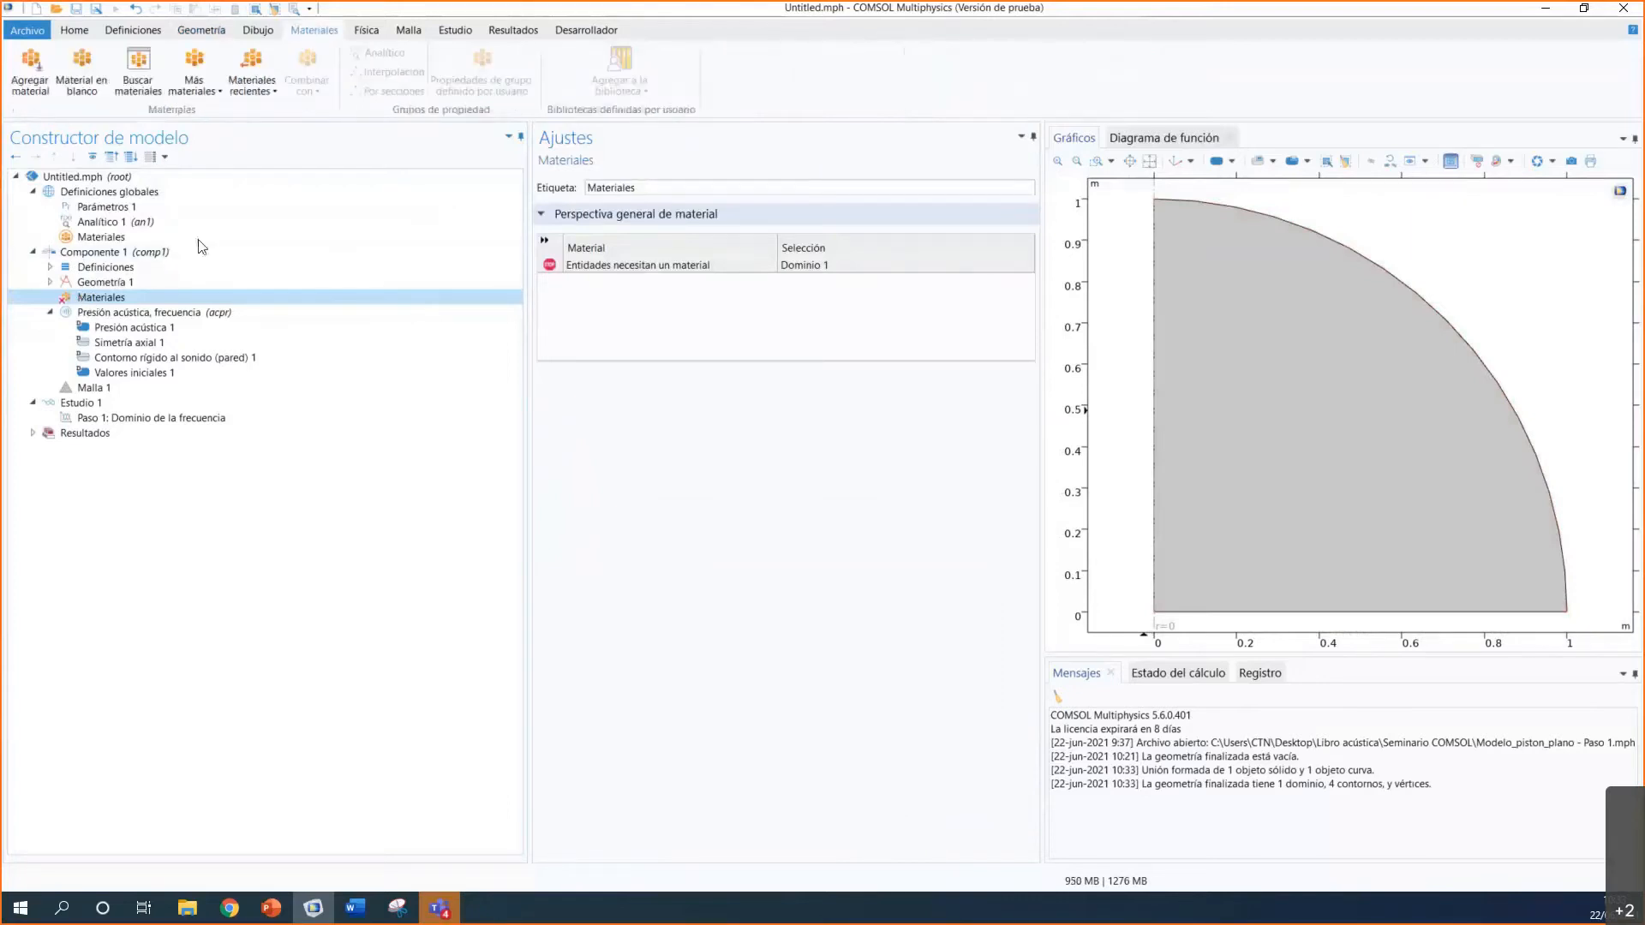
pyautogui.click(36, 94)
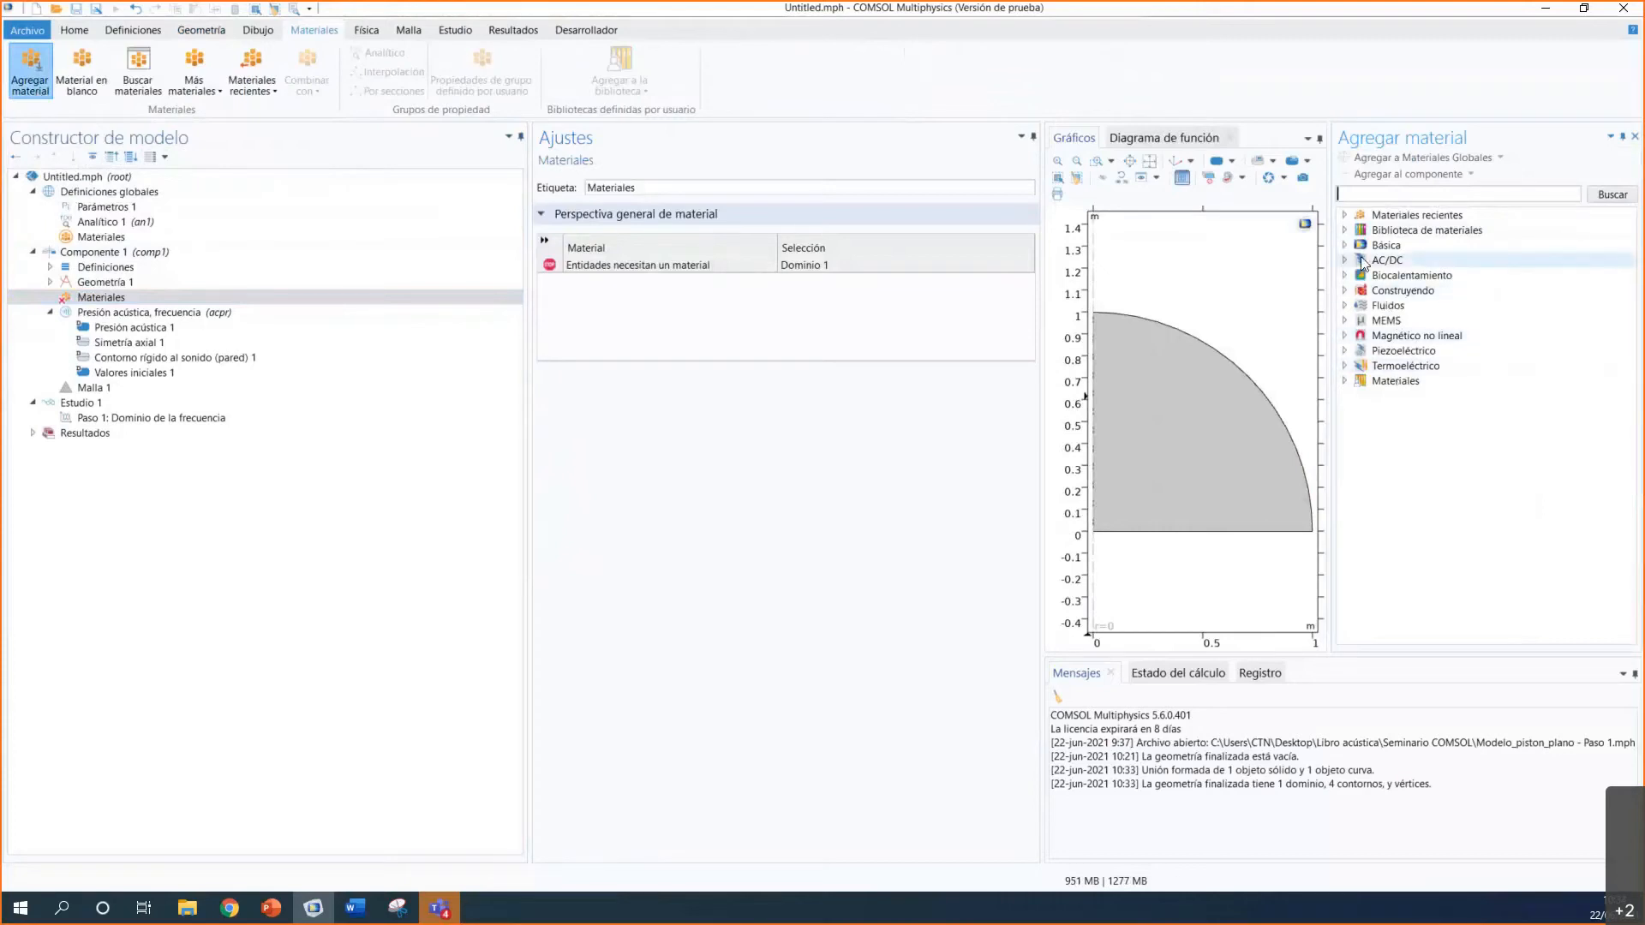
pyautogui.click(1347, 245)
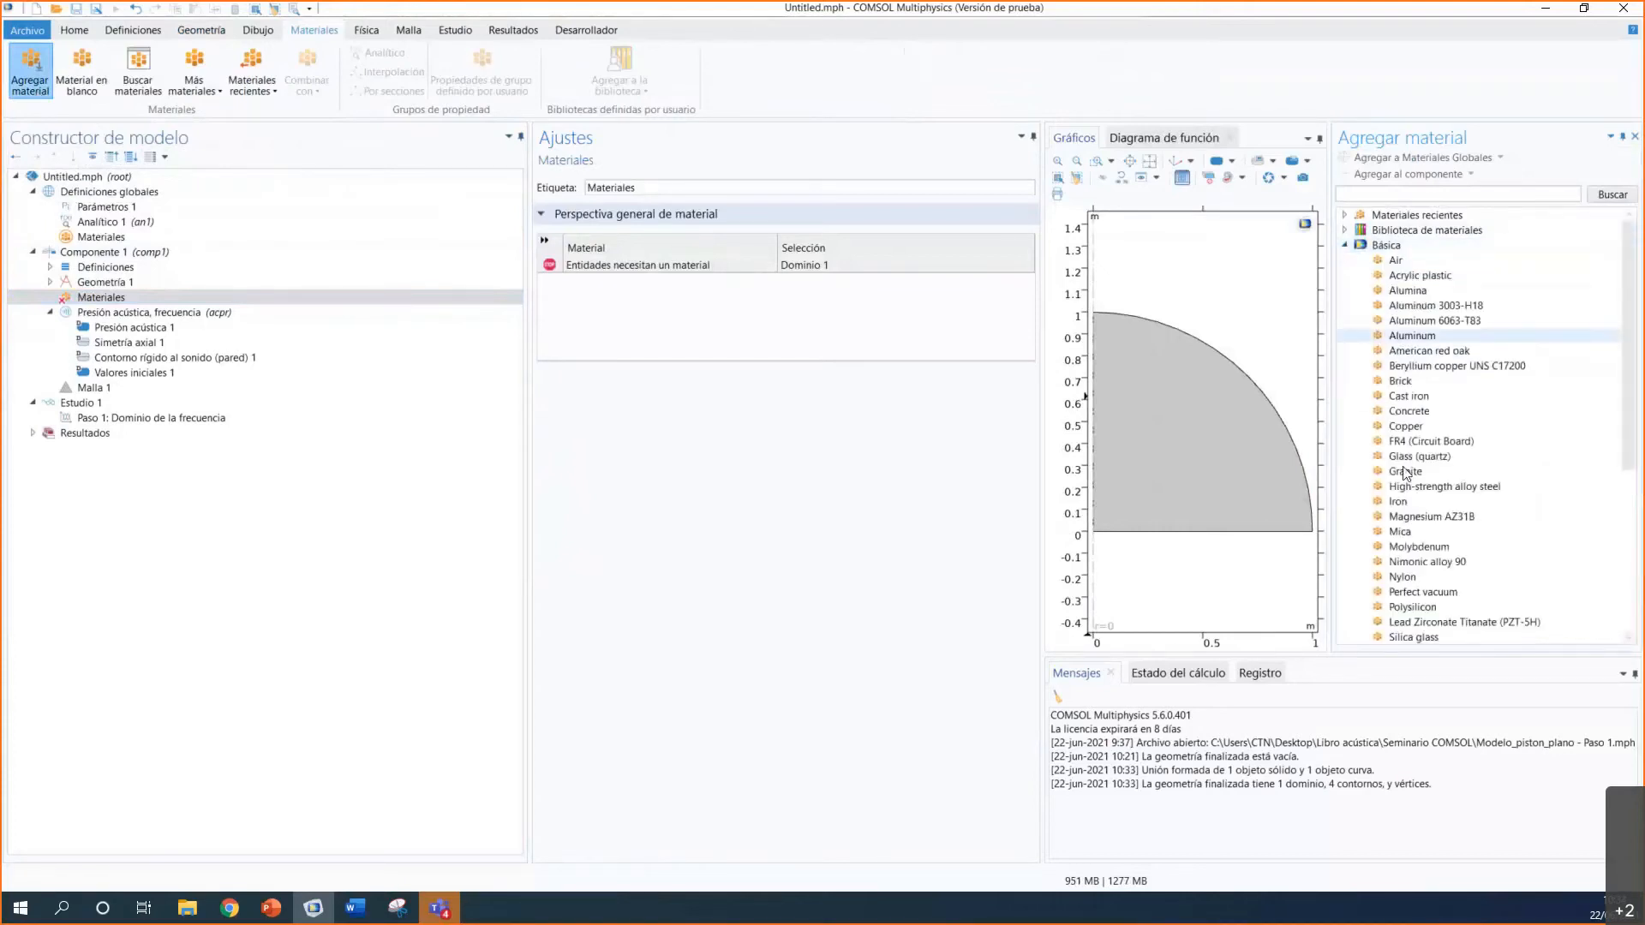
pyautogui.scroll(-5, 1431, 462)
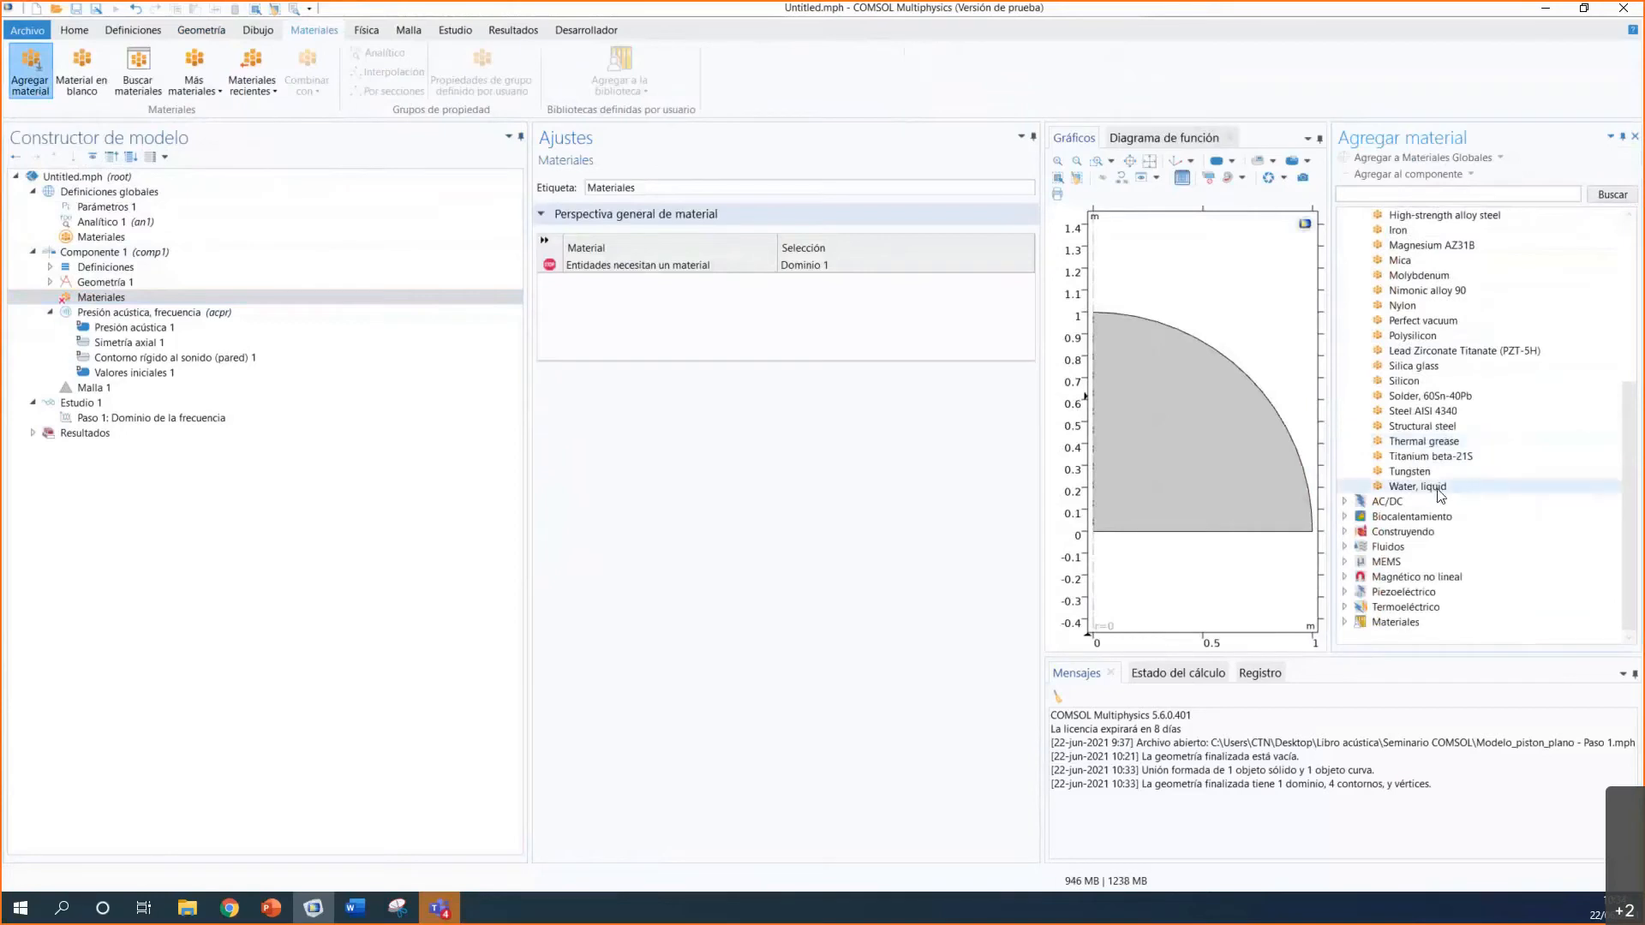
pyautogui.scroll(4, 1433, 479)
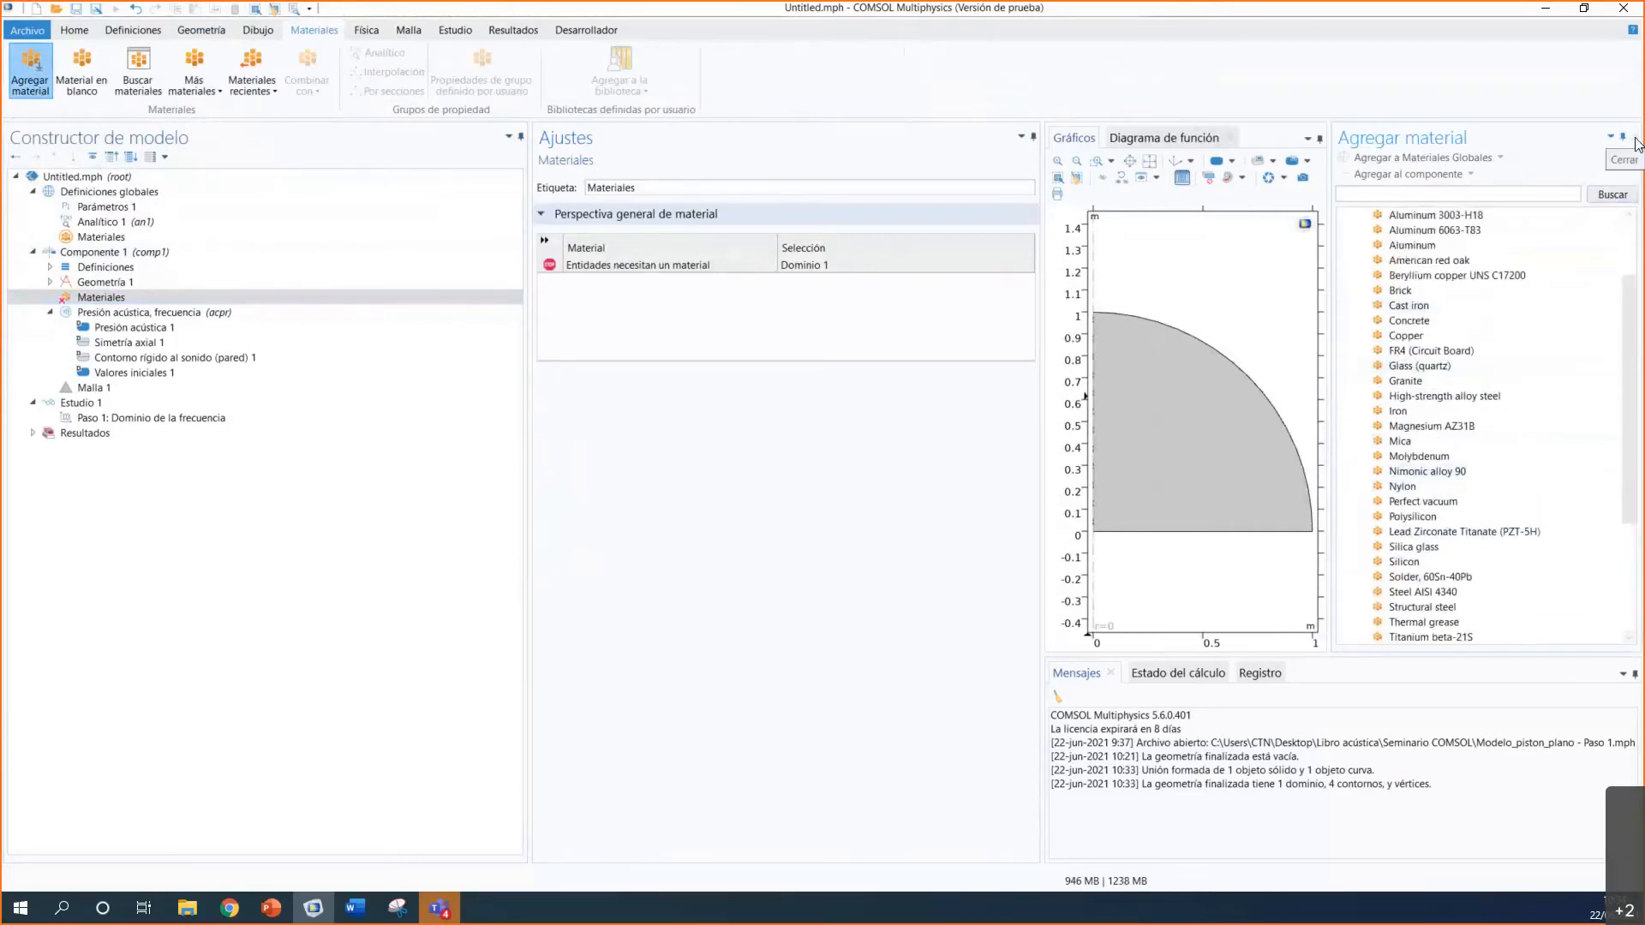
pyautogui.click(1638, 144)
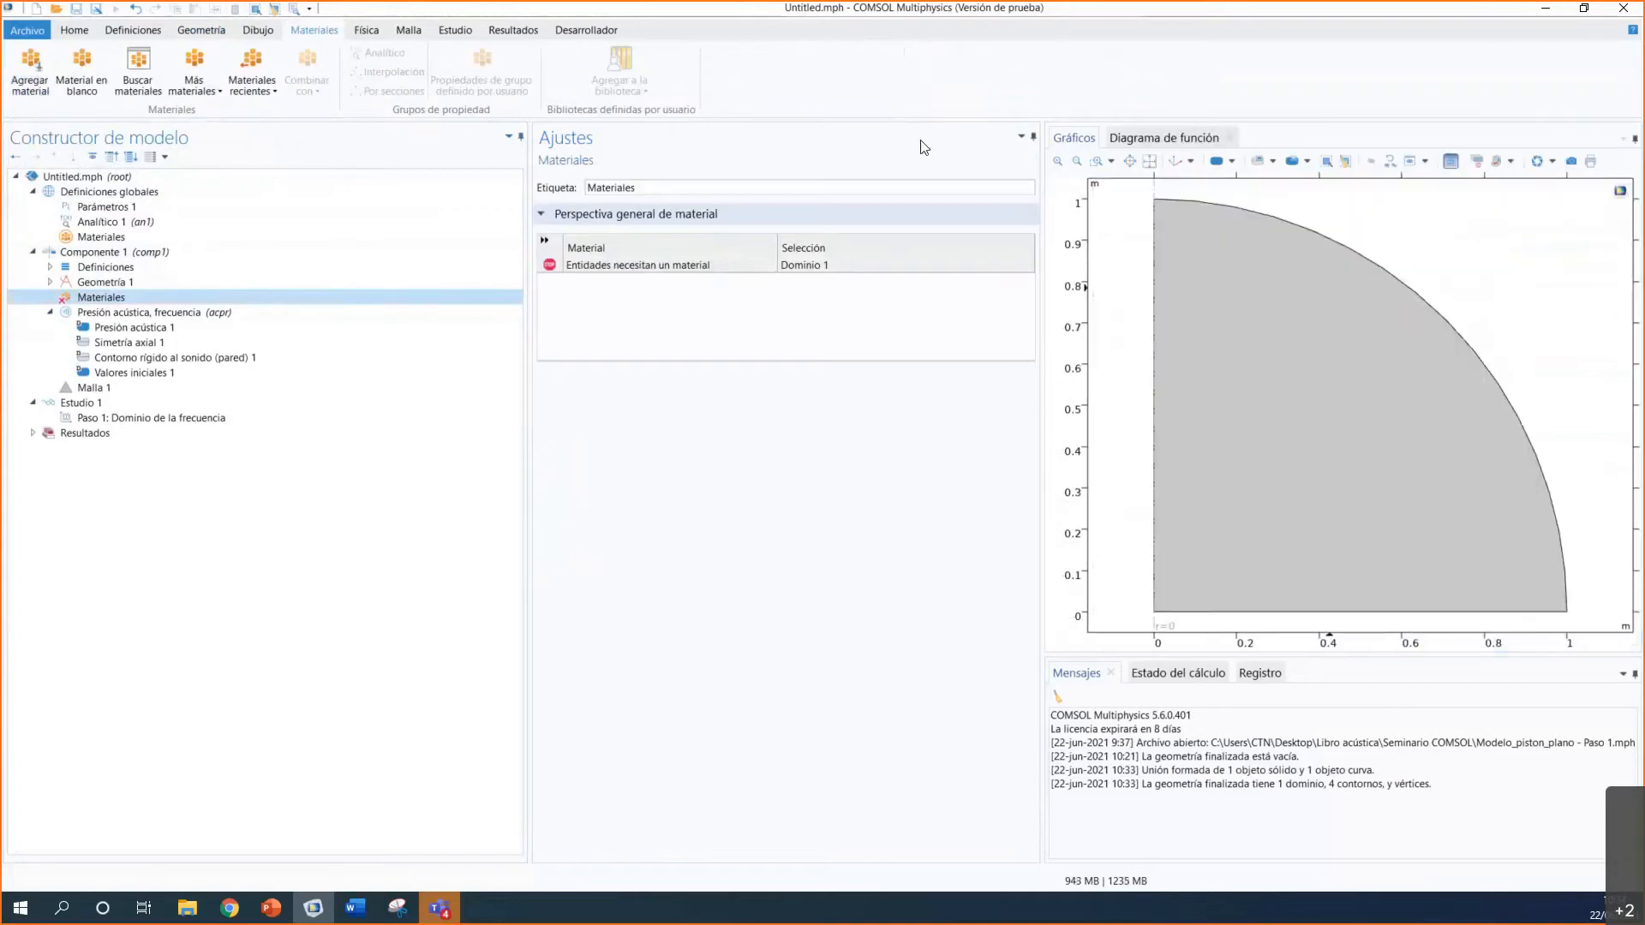
# Step: Add a blank material for all domains with density rho0 and speed of sound c0
pyautogui.click(101, 80)
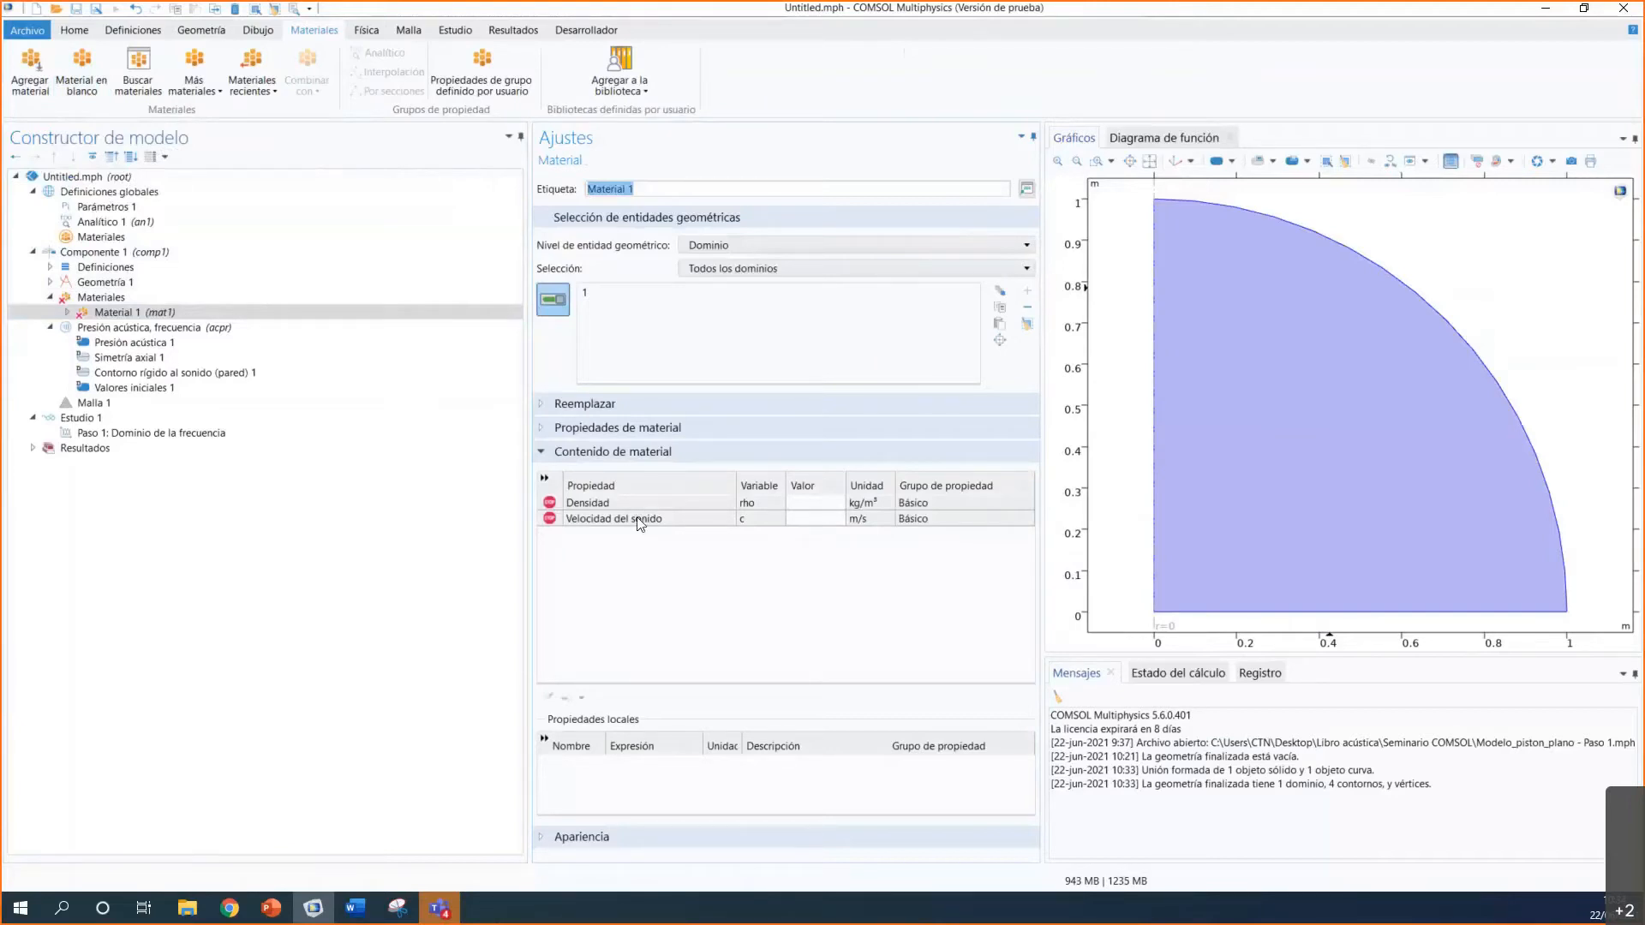
pyautogui.click(824, 508)
pyautogui.write('rh')
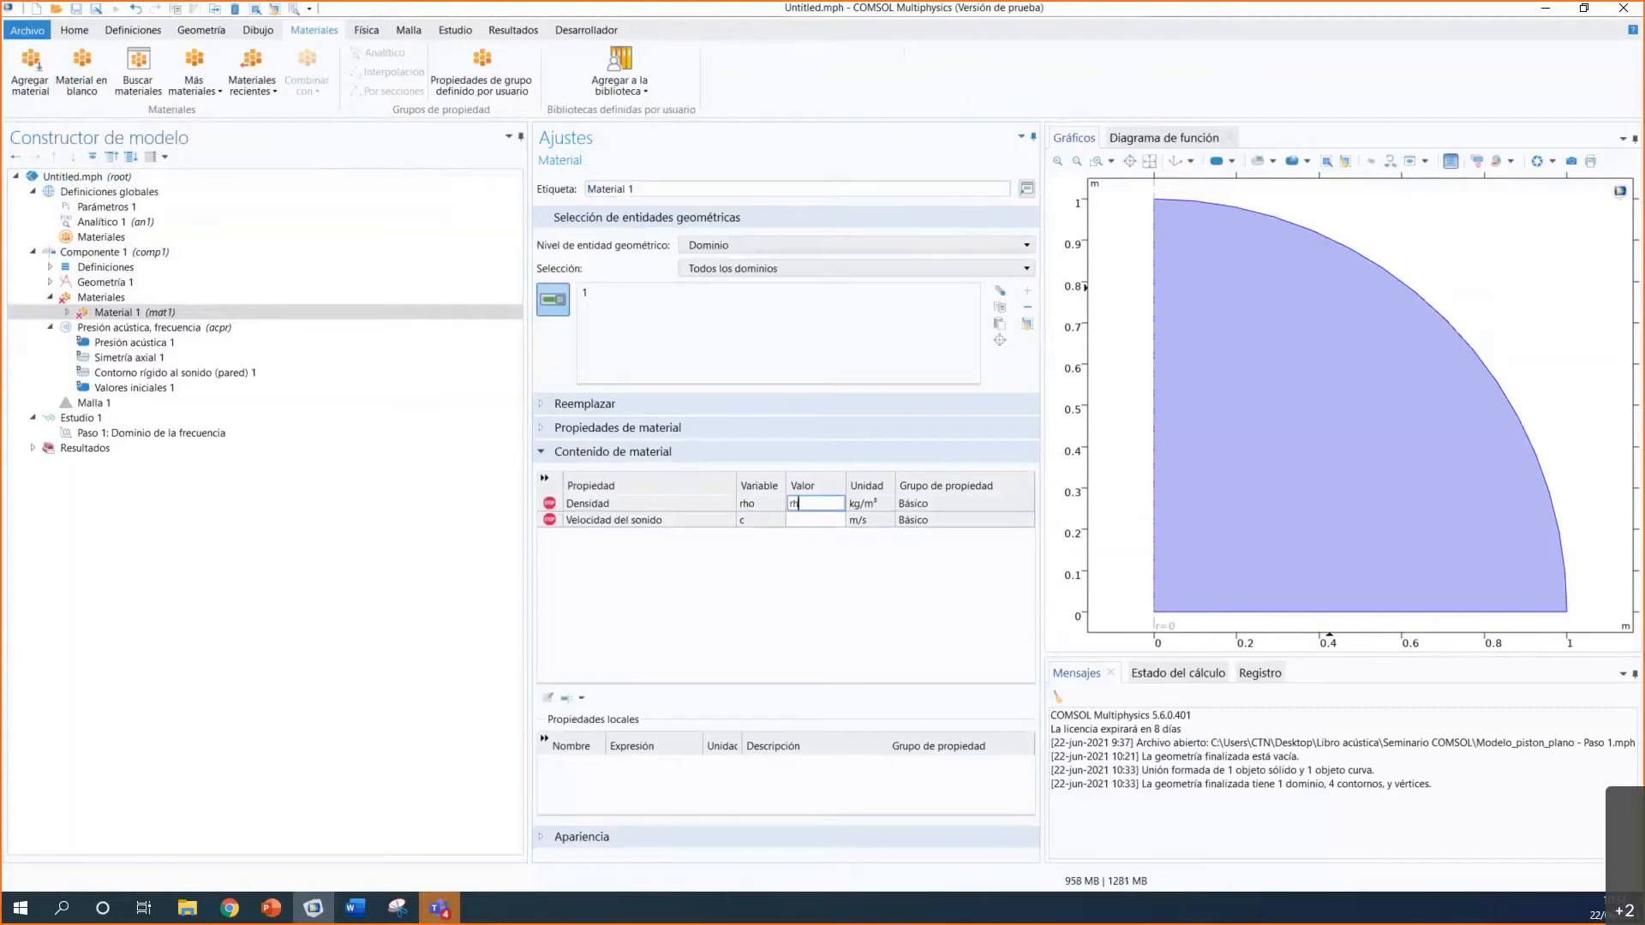
pyautogui.write('o0')
pyautogui.click(806, 520)
pyautogui.write('c')
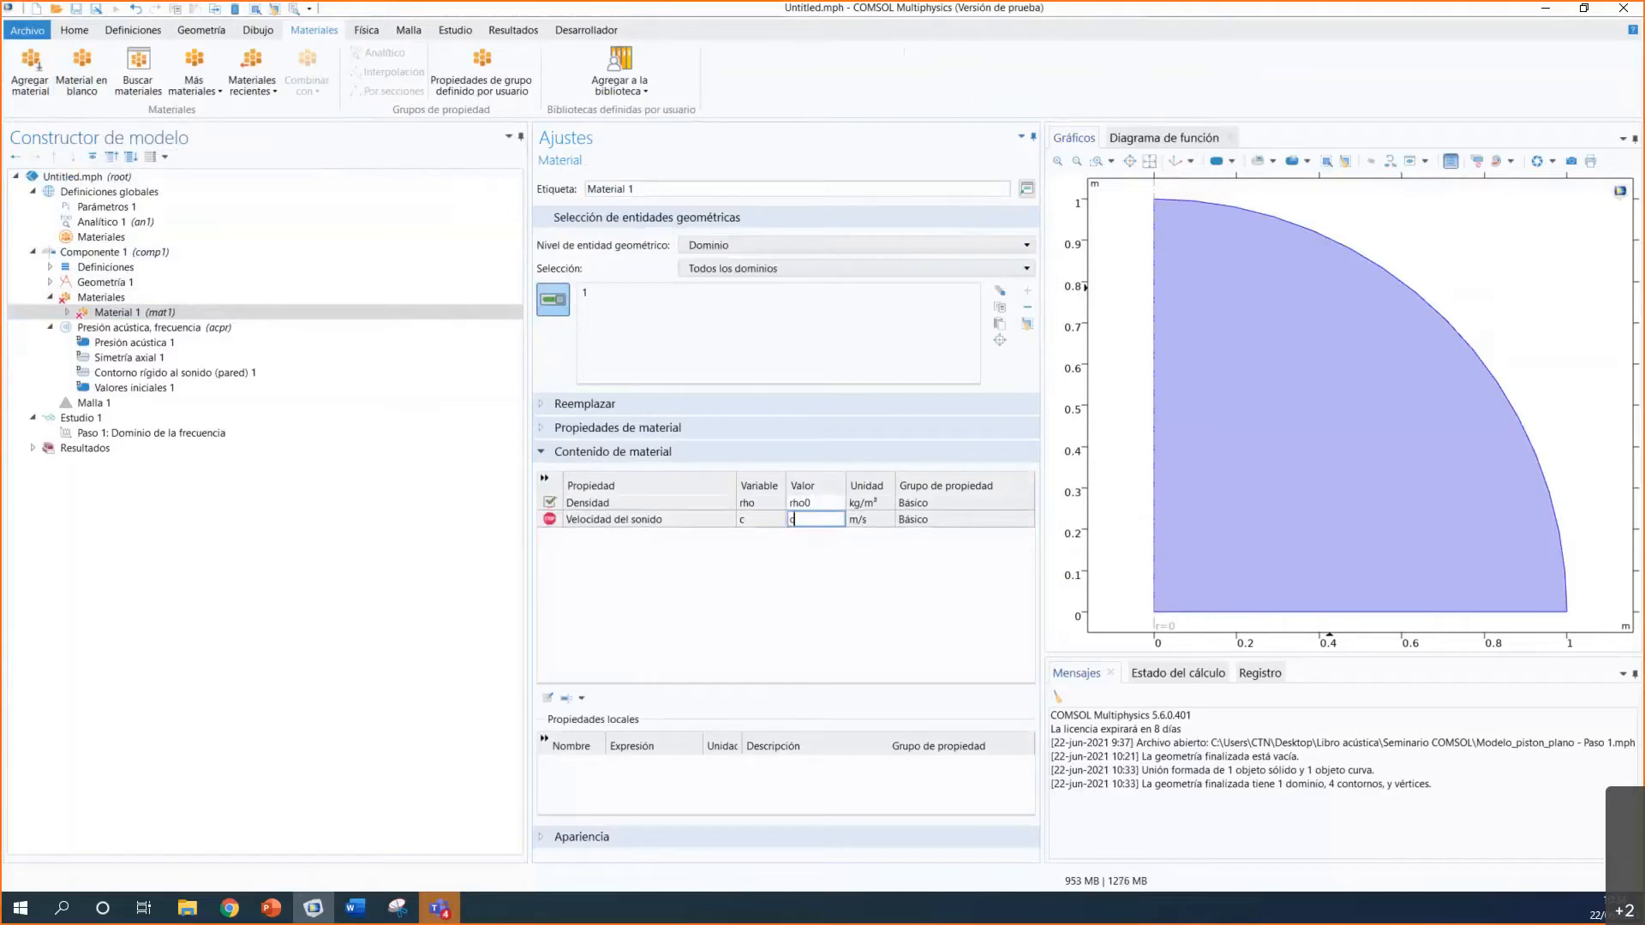
pyautogui.write('0')
pyautogui.press('Return')
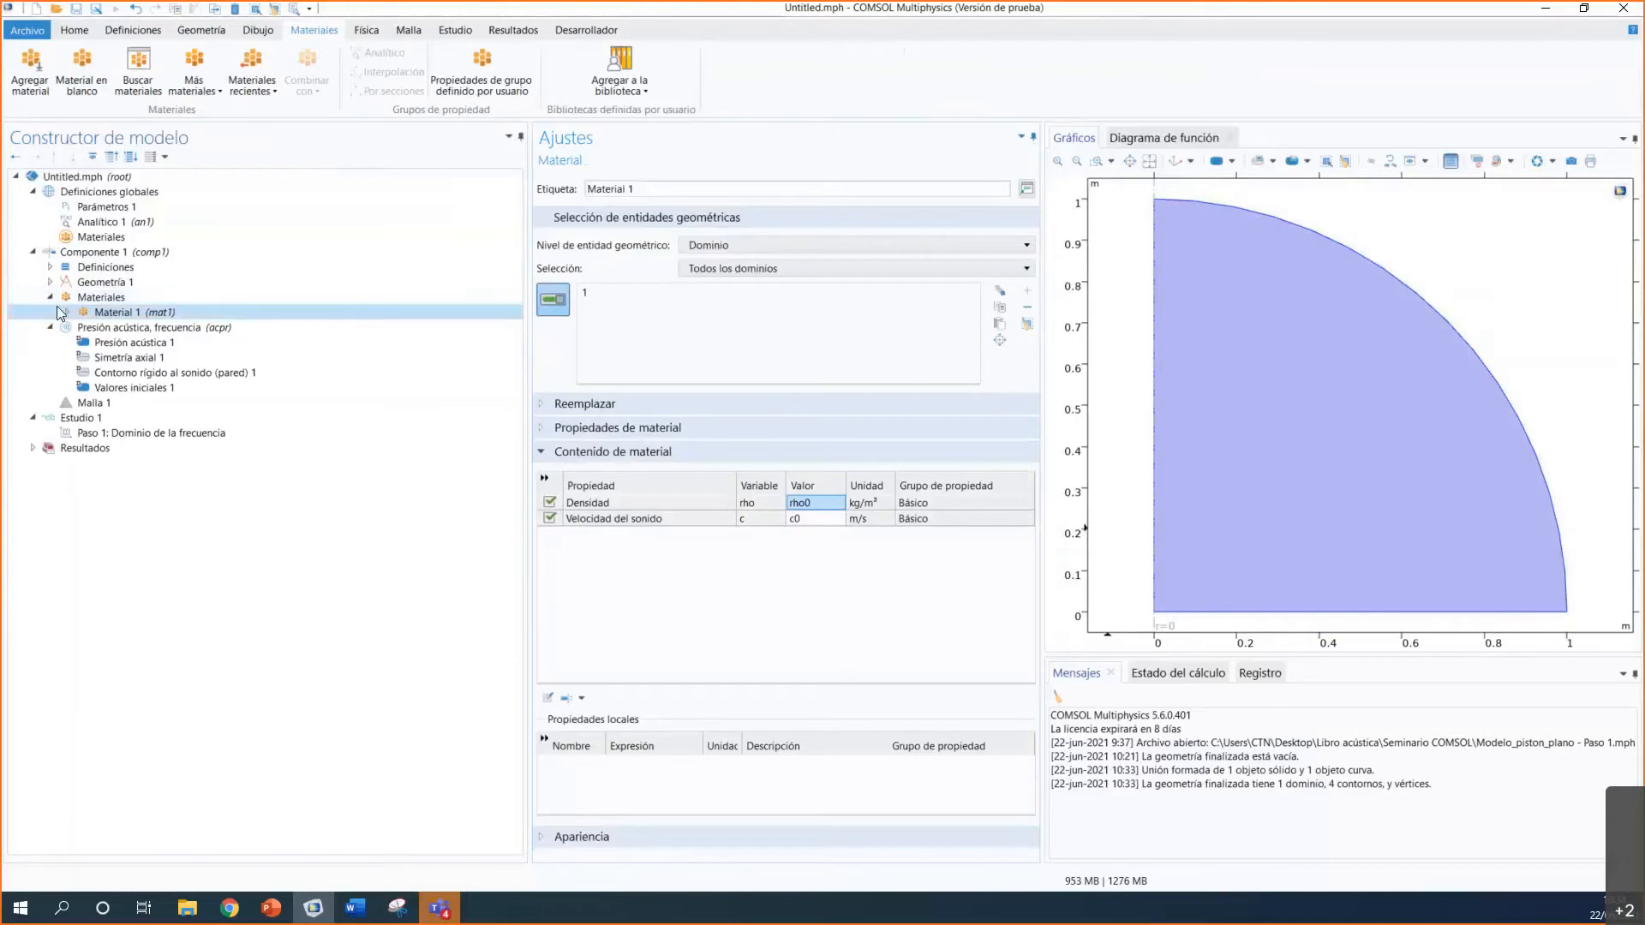
# Step: Look through the domain, boundary and point conditions available for the Presión acústica, frecuencia physics without adding any
pyautogui.click(51, 300)
pyautogui.click(77, 314)
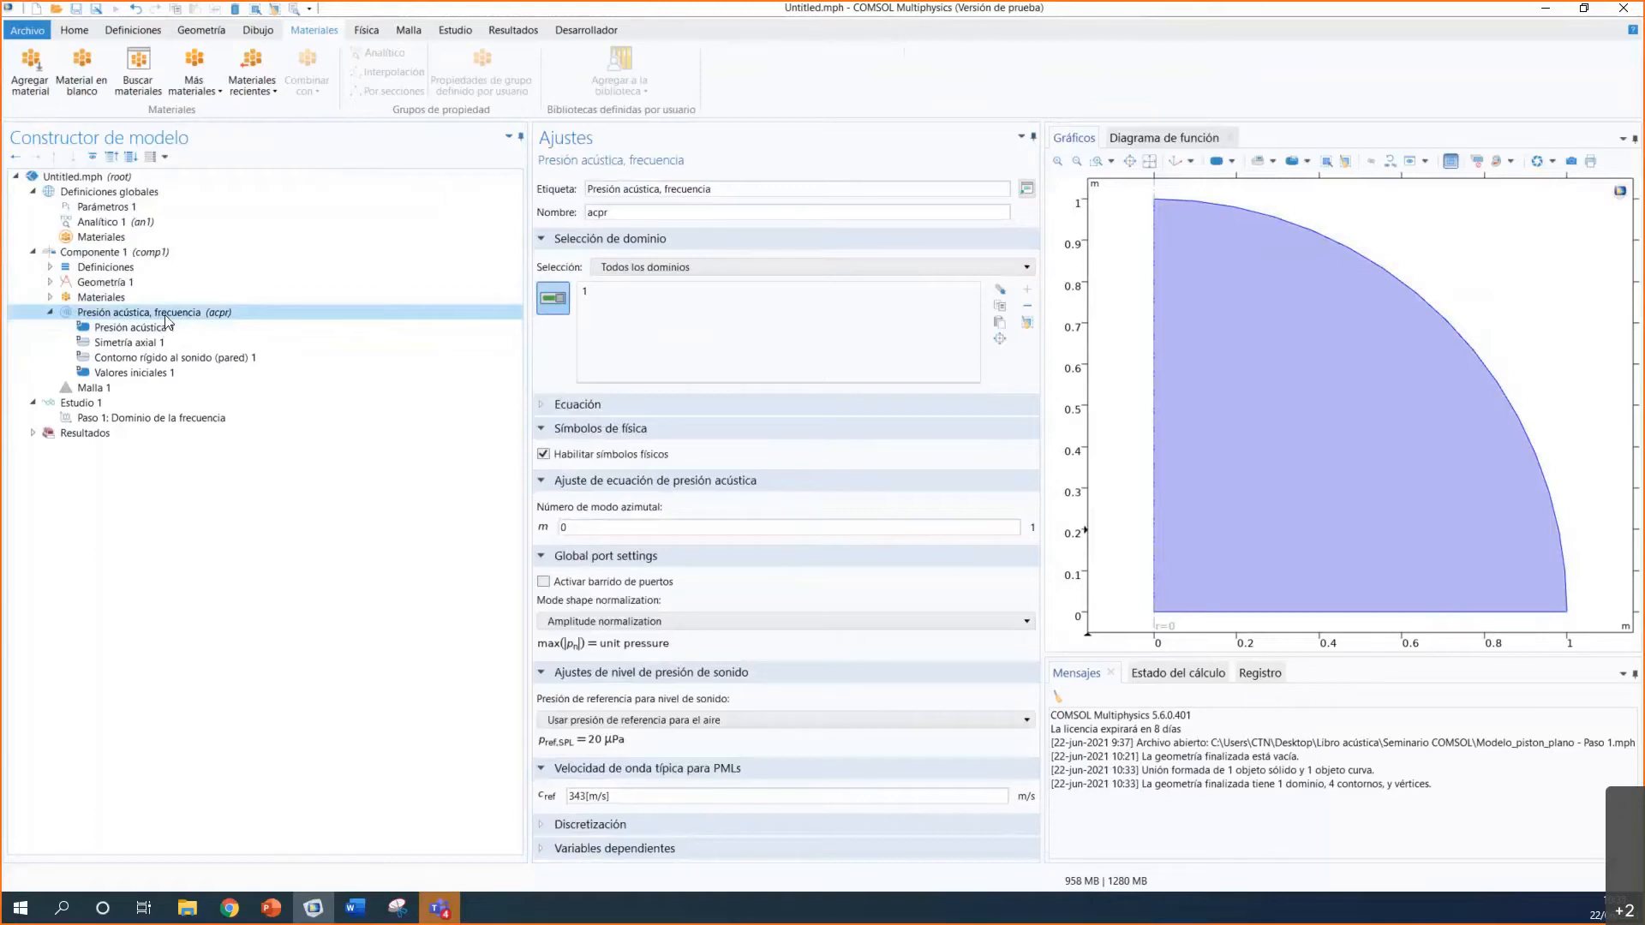
pyautogui.click(358, 32)
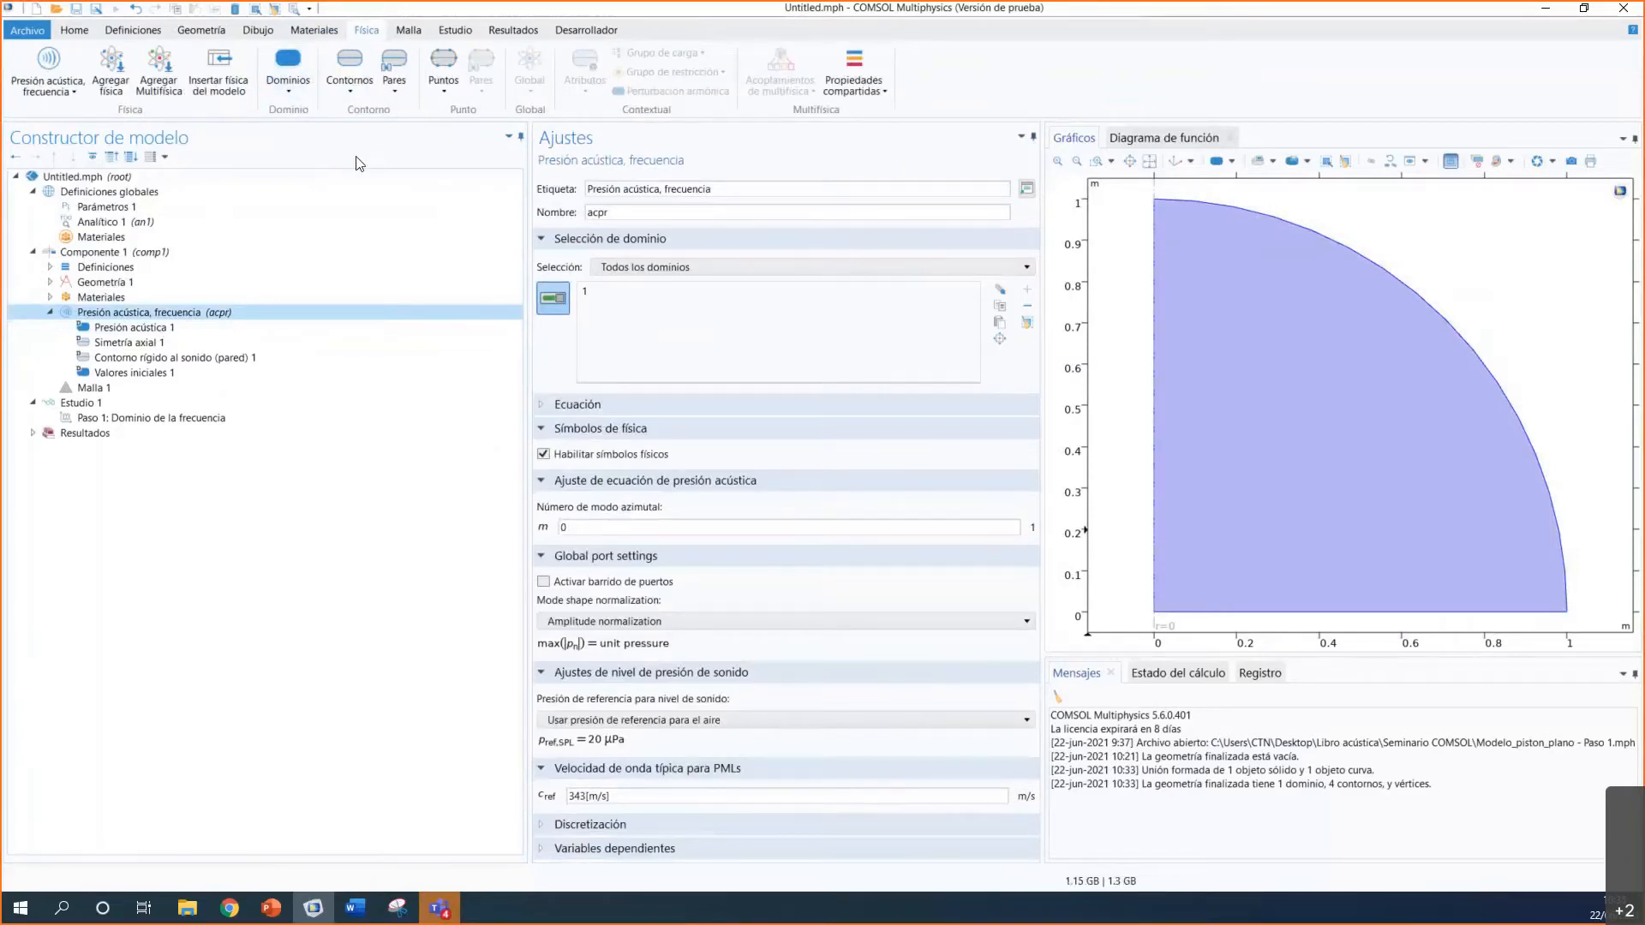
pyautogui.click(296, 92)
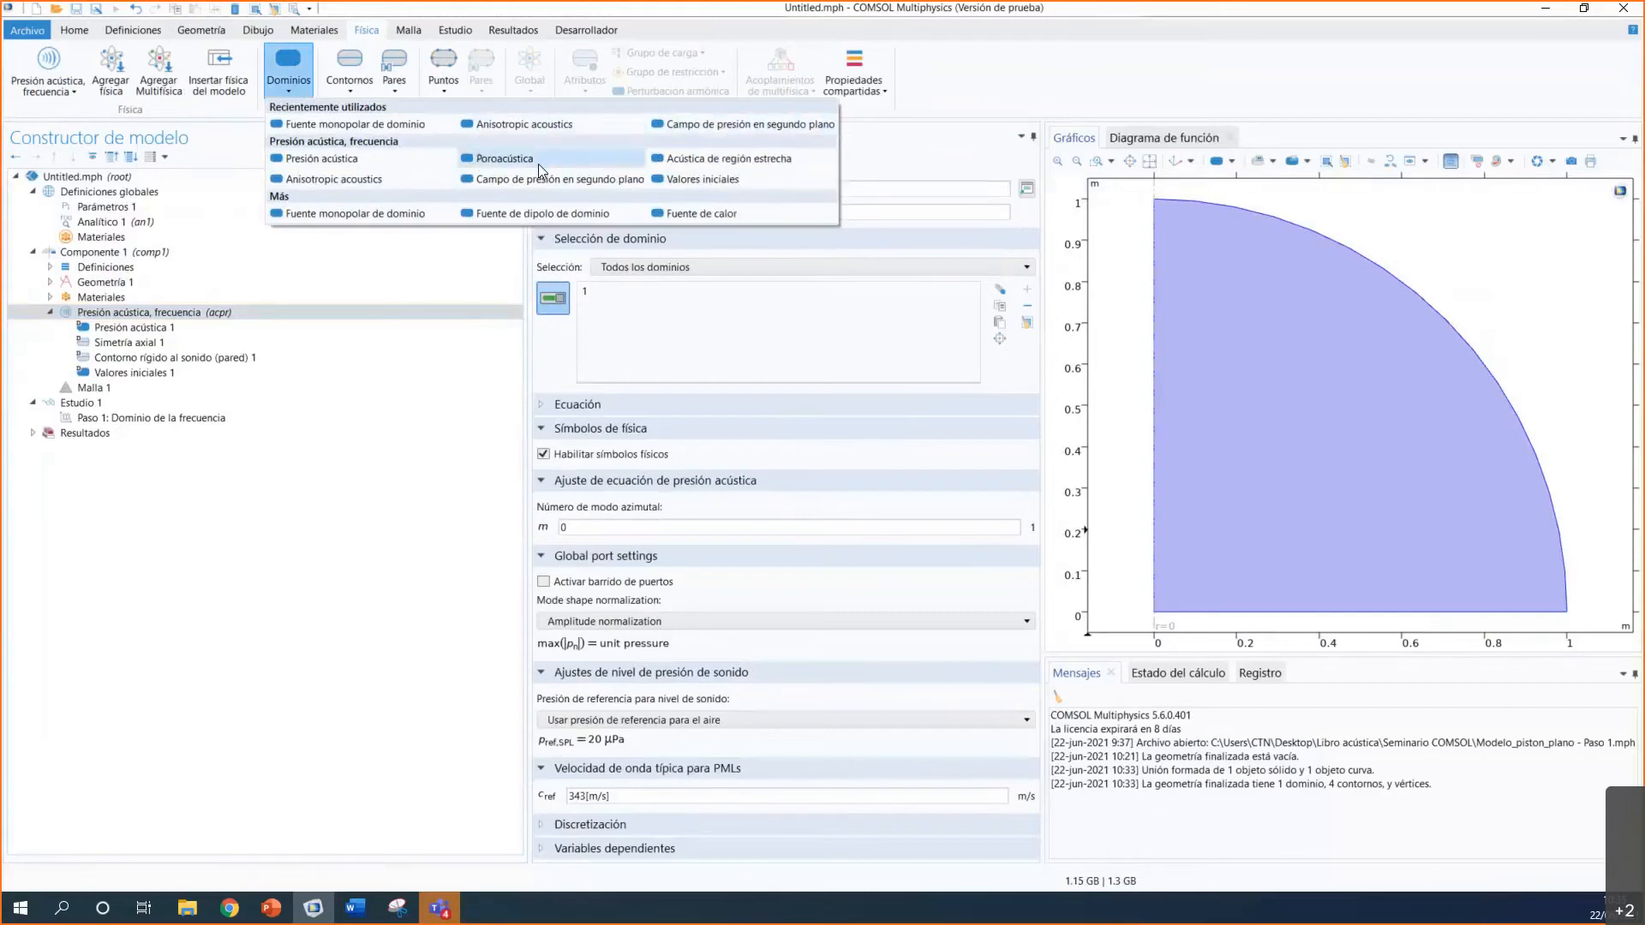
pyautogui.click(350, 80)
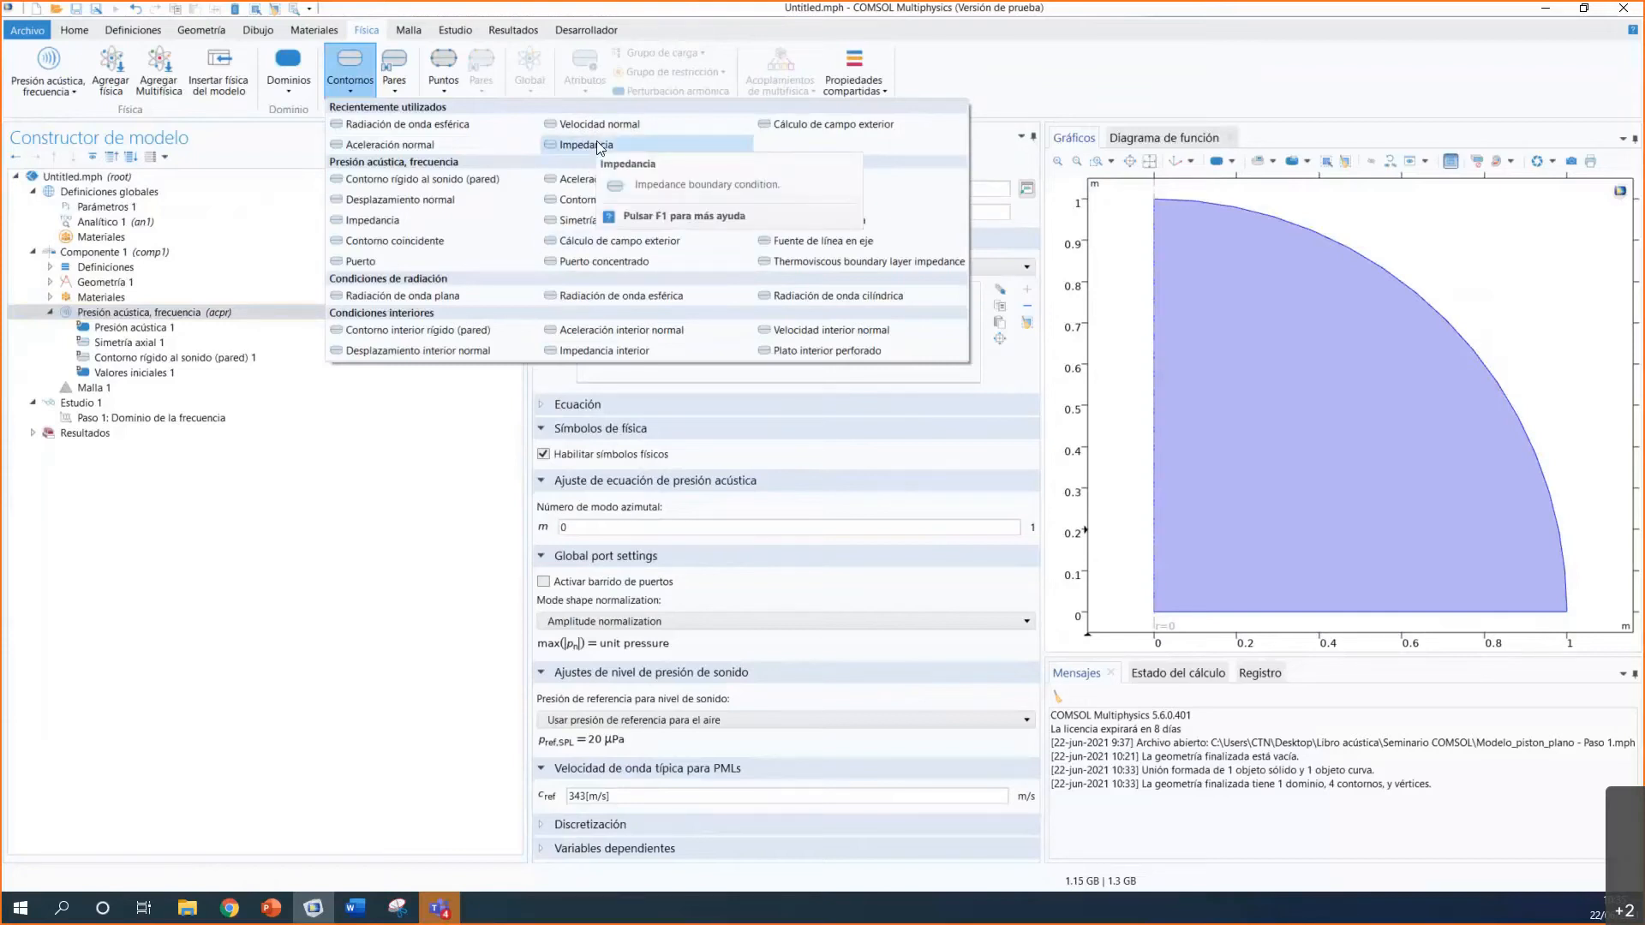
pyautogui.click(450, 89)
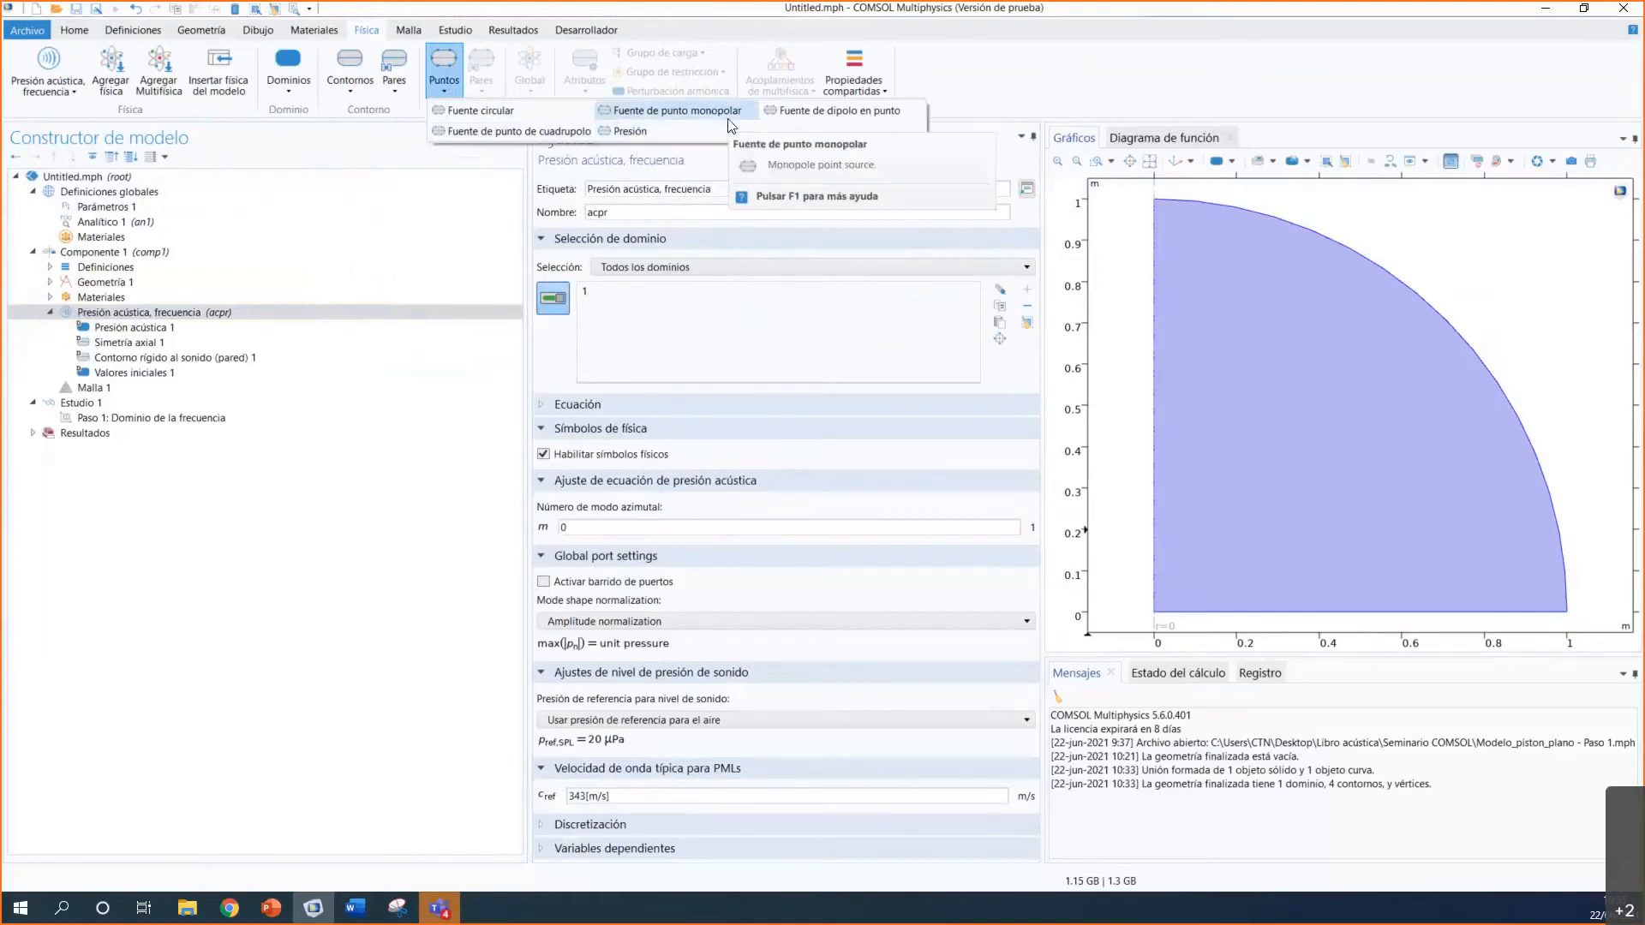
pyautogui.click(297, 553)
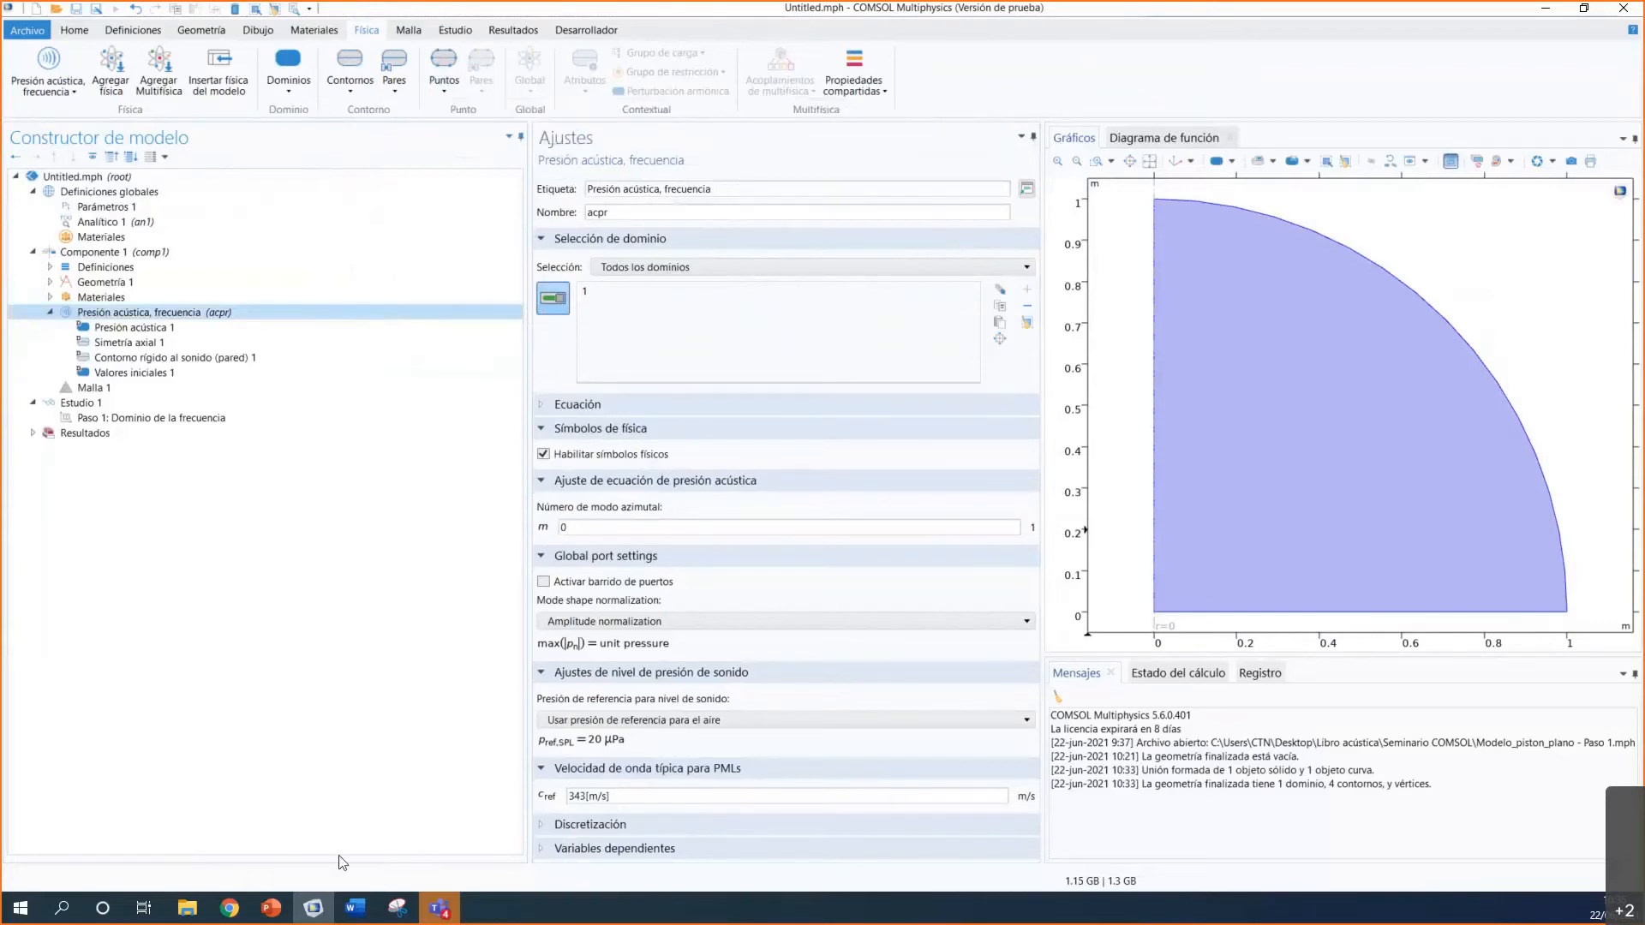
# Step: Switch to the PowerPoint presentation and advance from the geometry and materials slide to the piston's boundary conditions slide
pyautogui.click(273, 908)
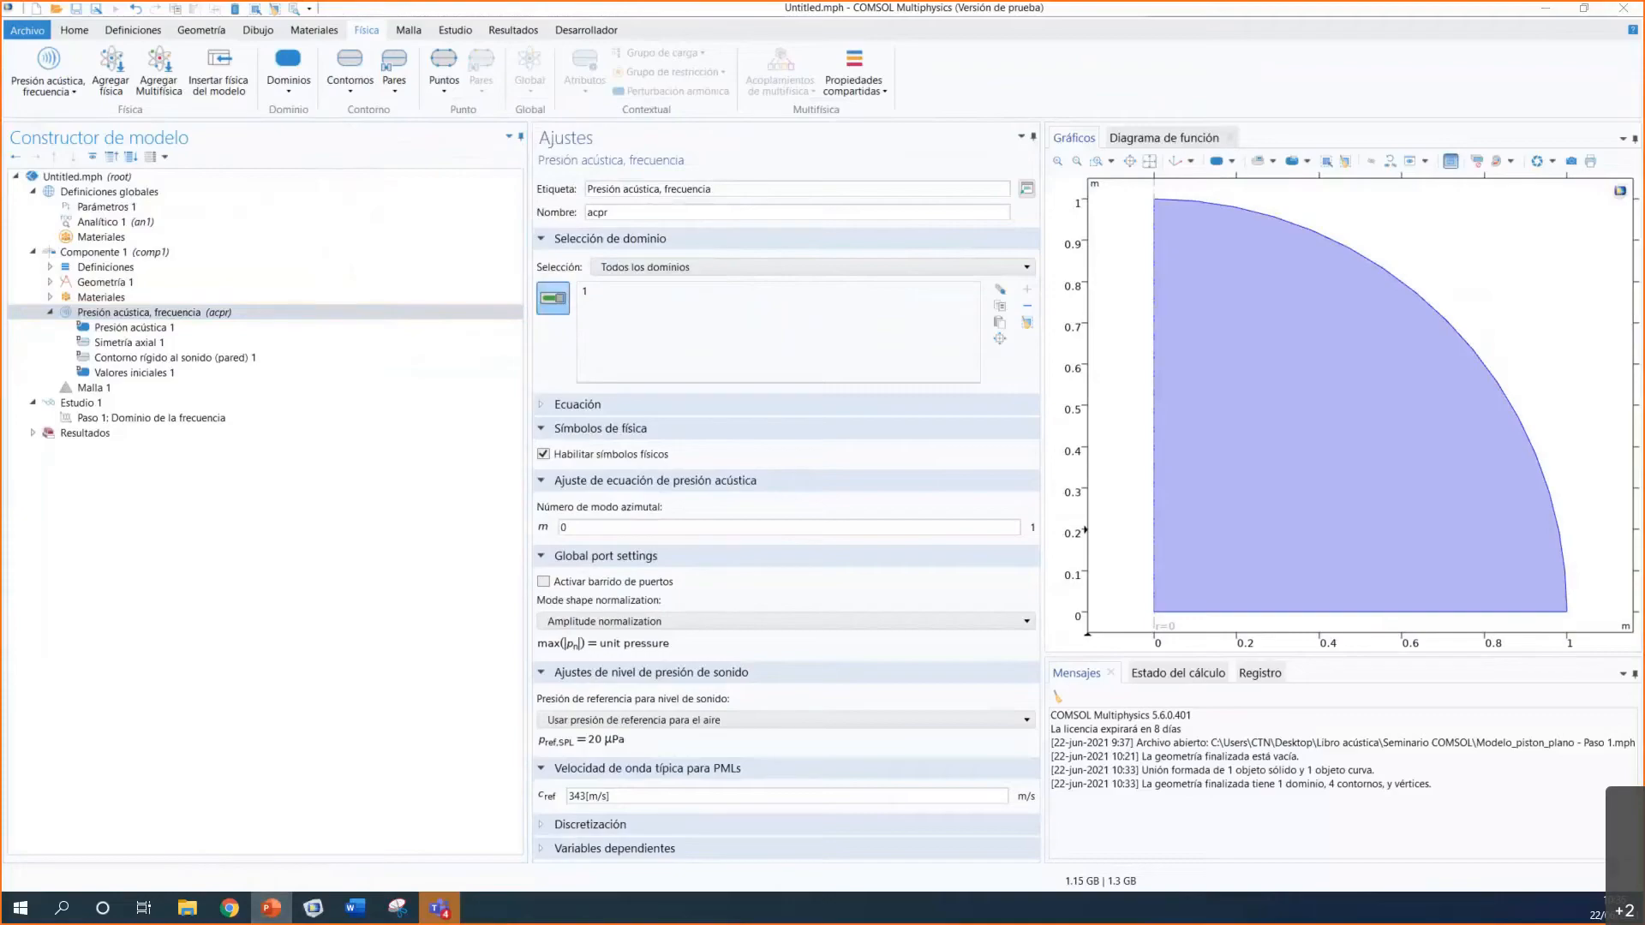
pyautogui.click(50, 708)
pyautogui.click(645, 485)
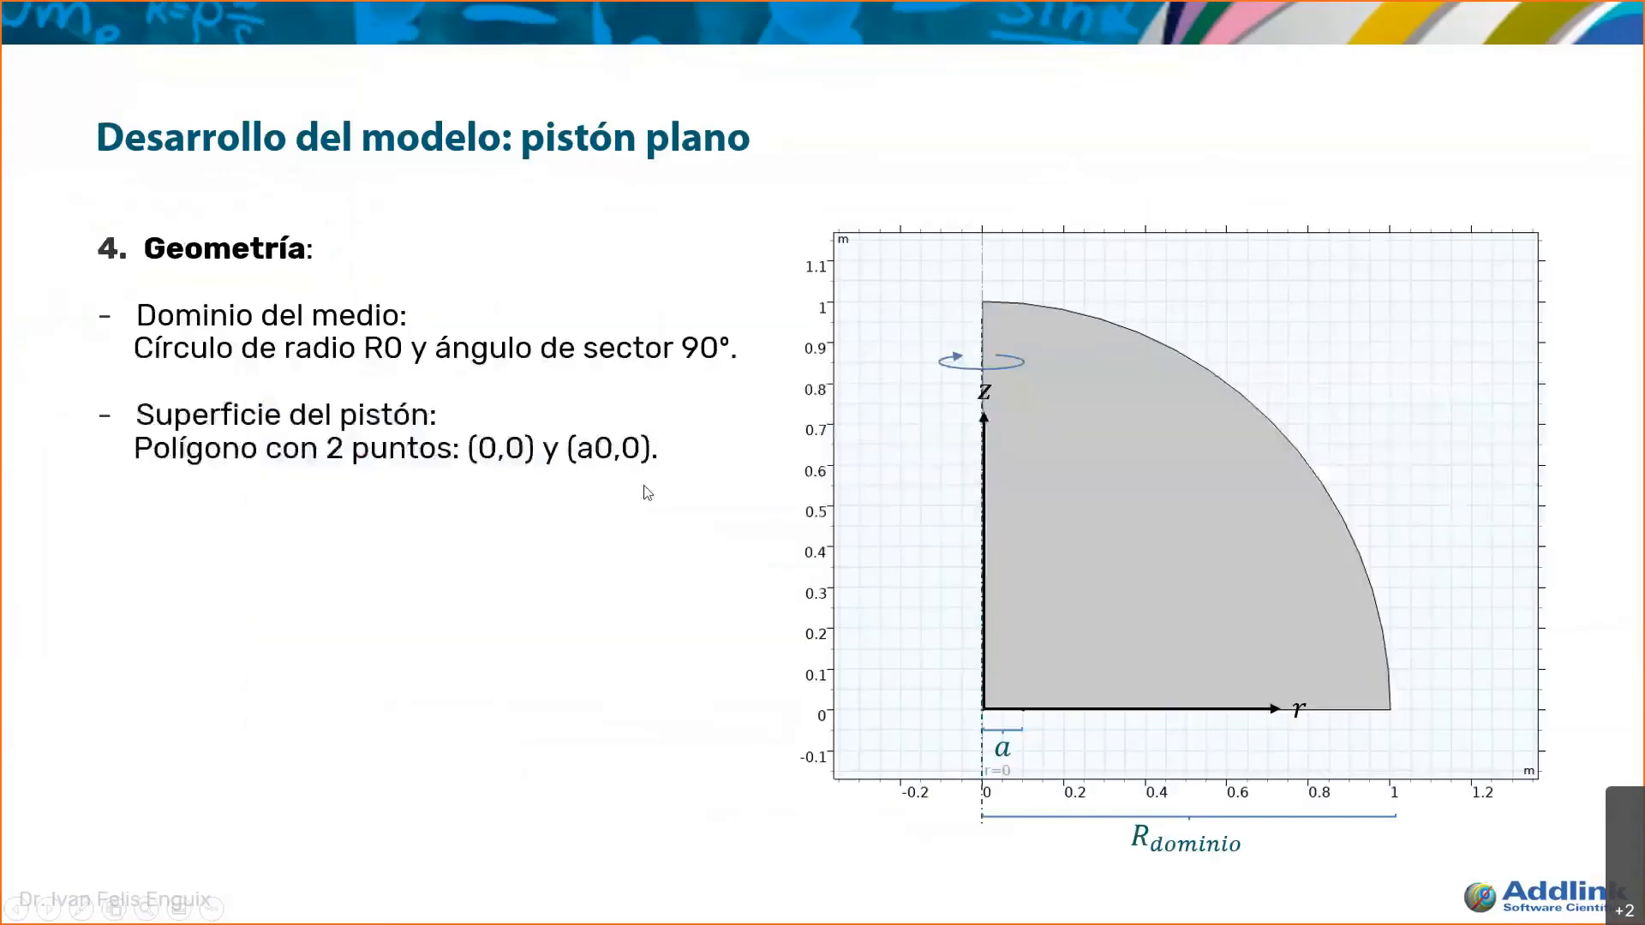
pyautogui.click(644, 486)
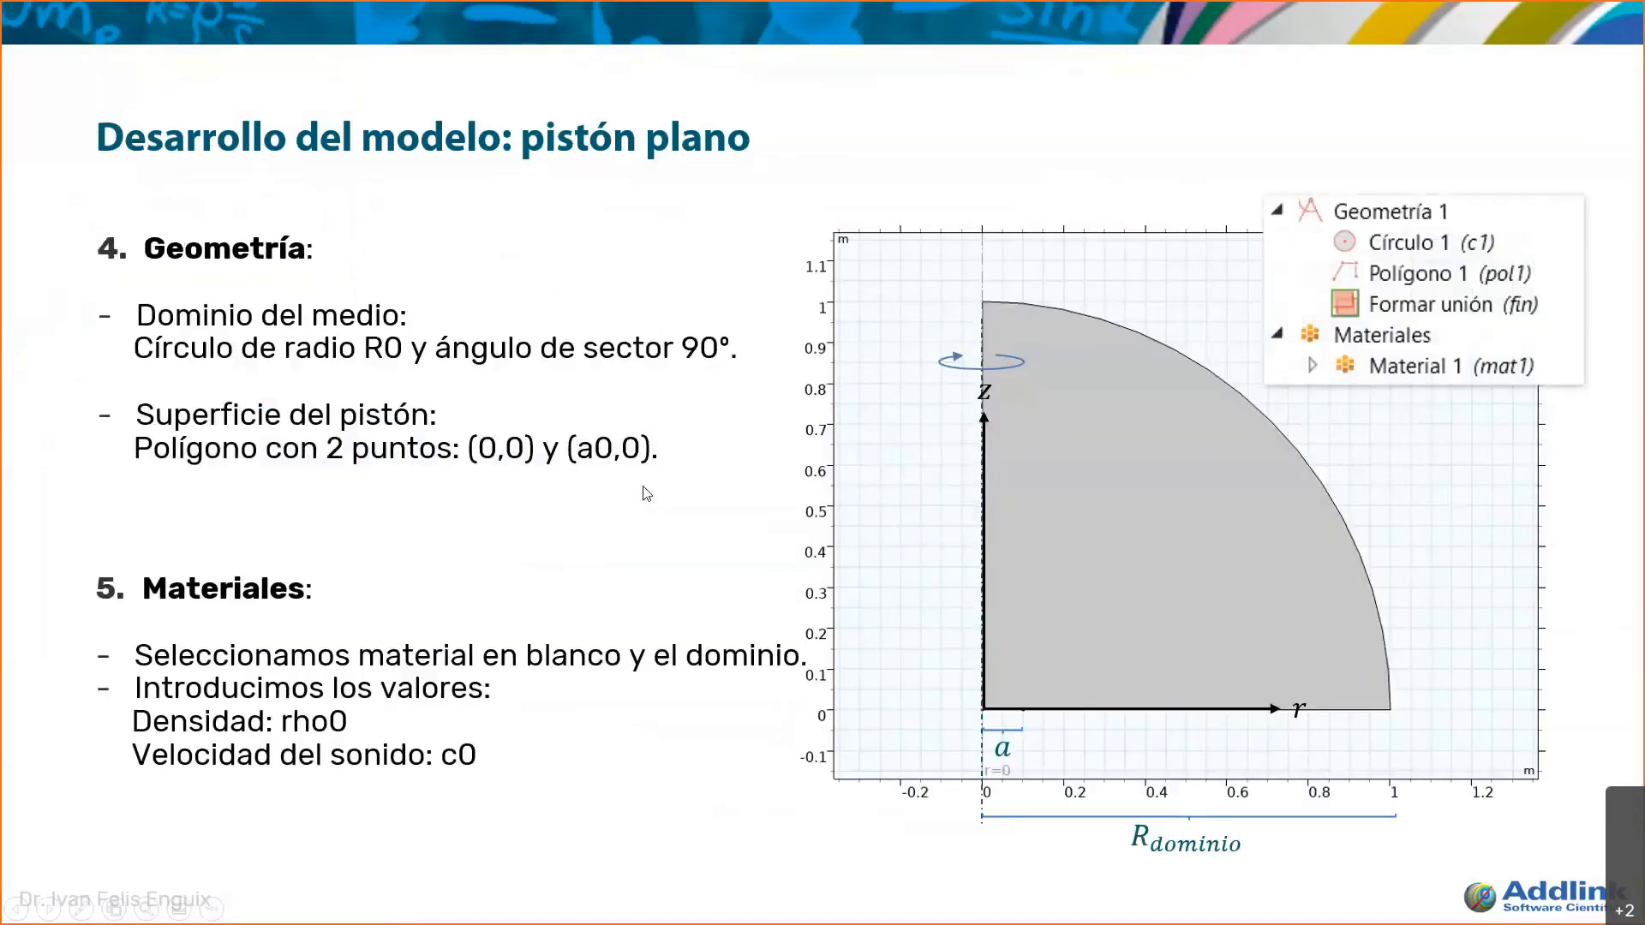
pyautogui.click(646, 489)
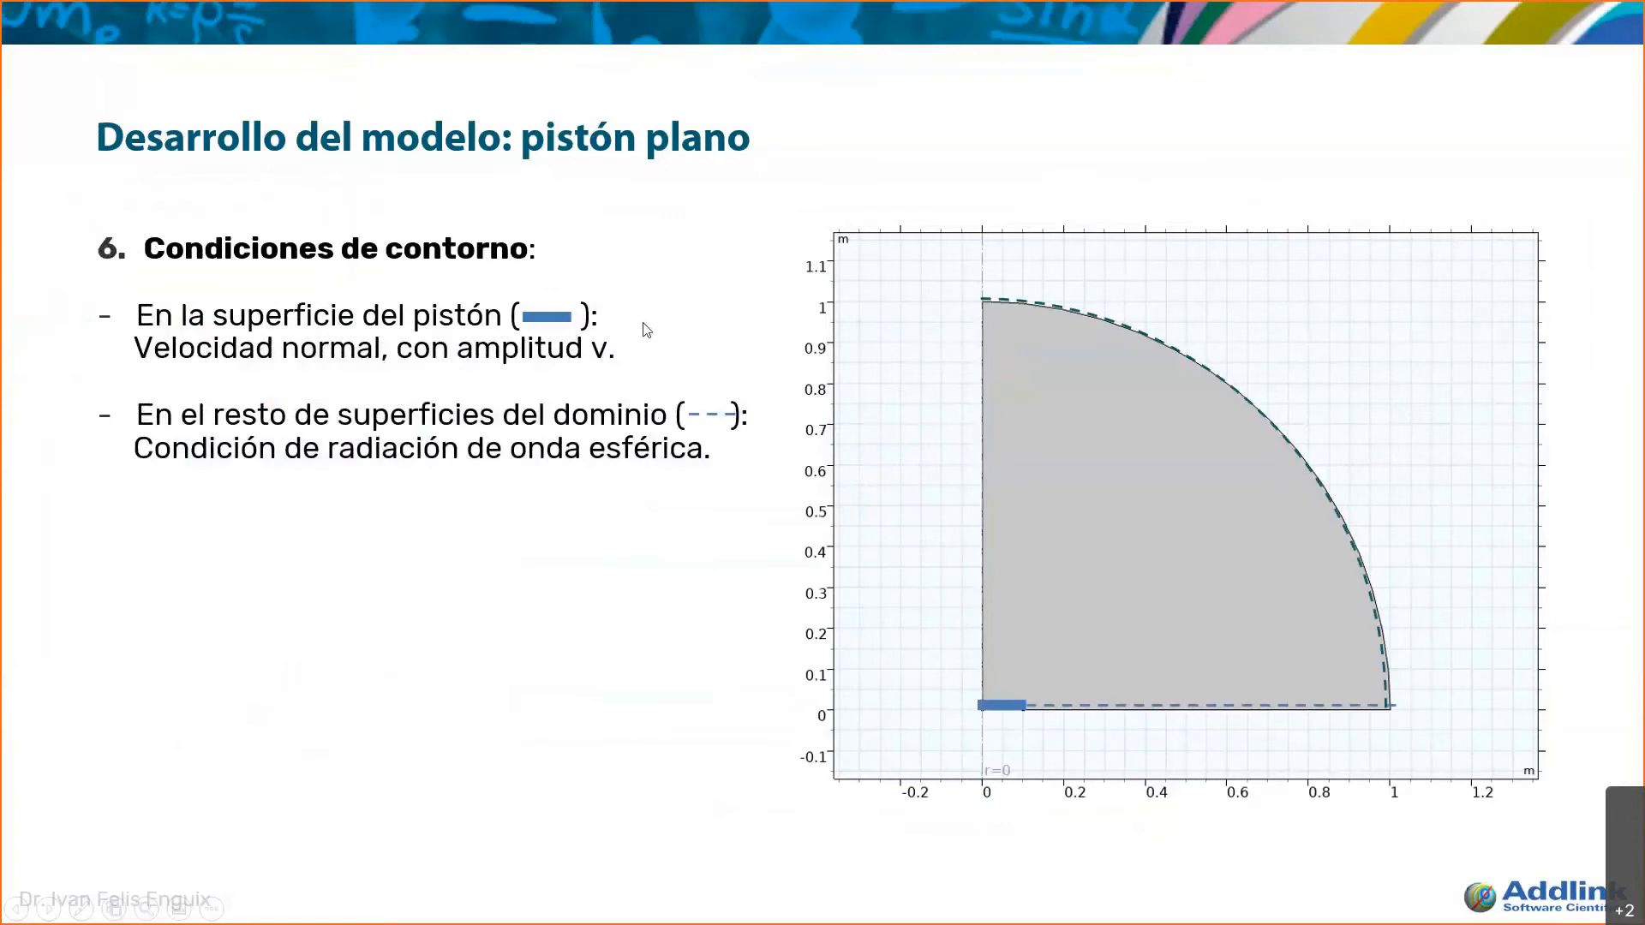
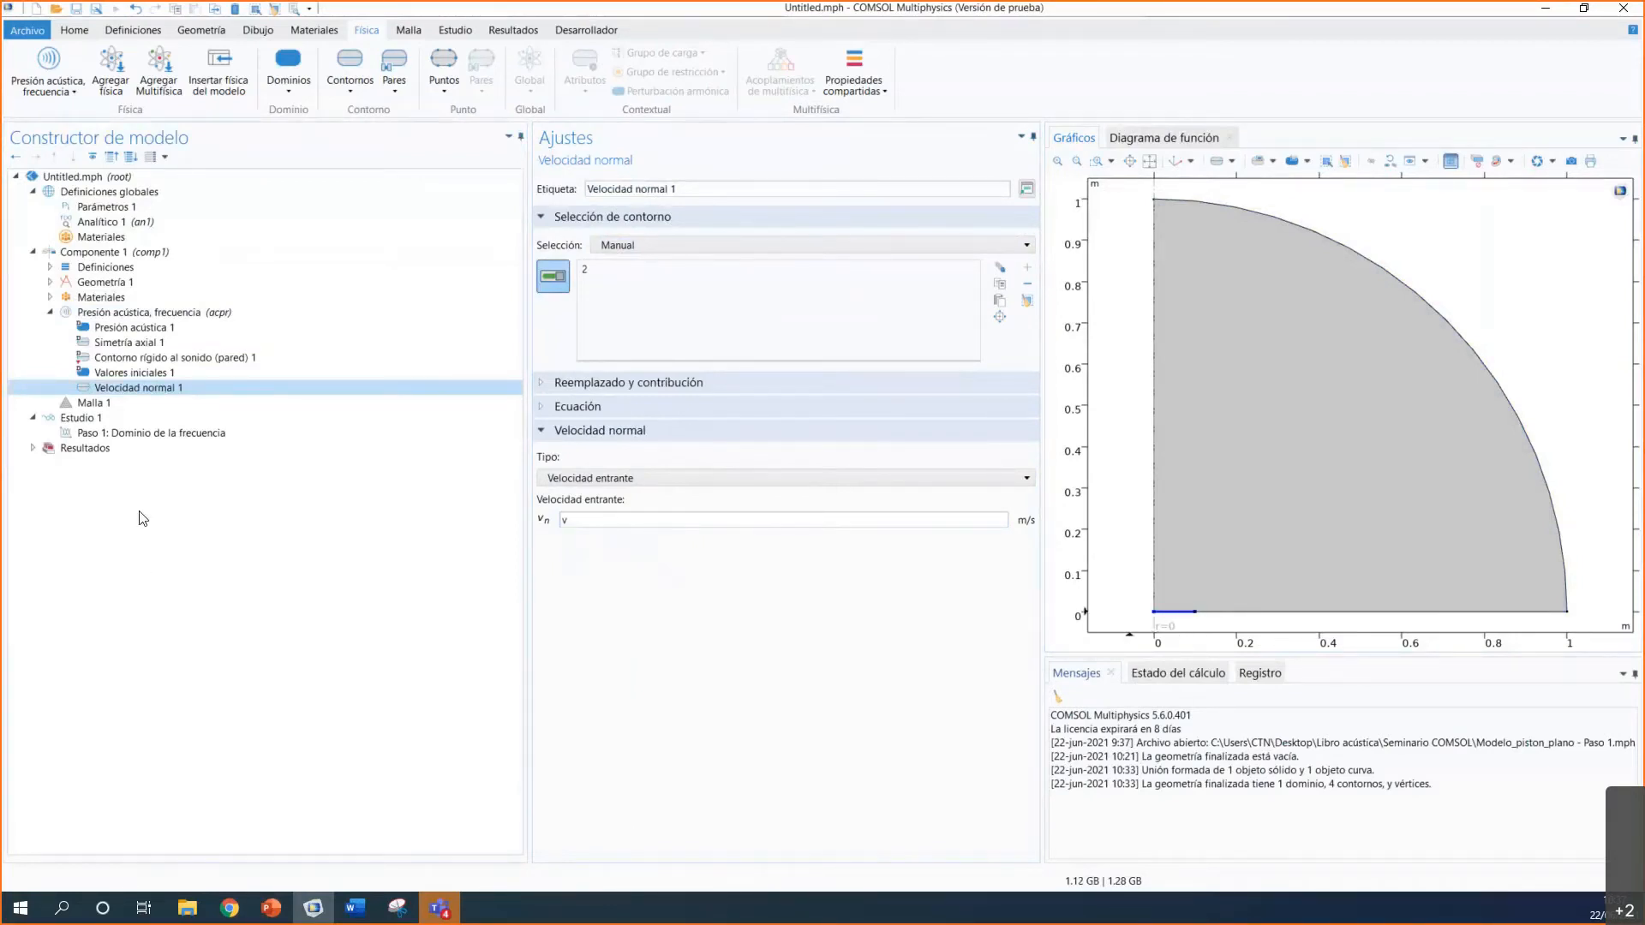
# Step: Add a spherical wave radiation condition on the outer arc and the lower edge beyond the piston, after checking the default rigid-wall boundaries
pyautogui.click(150, 374)
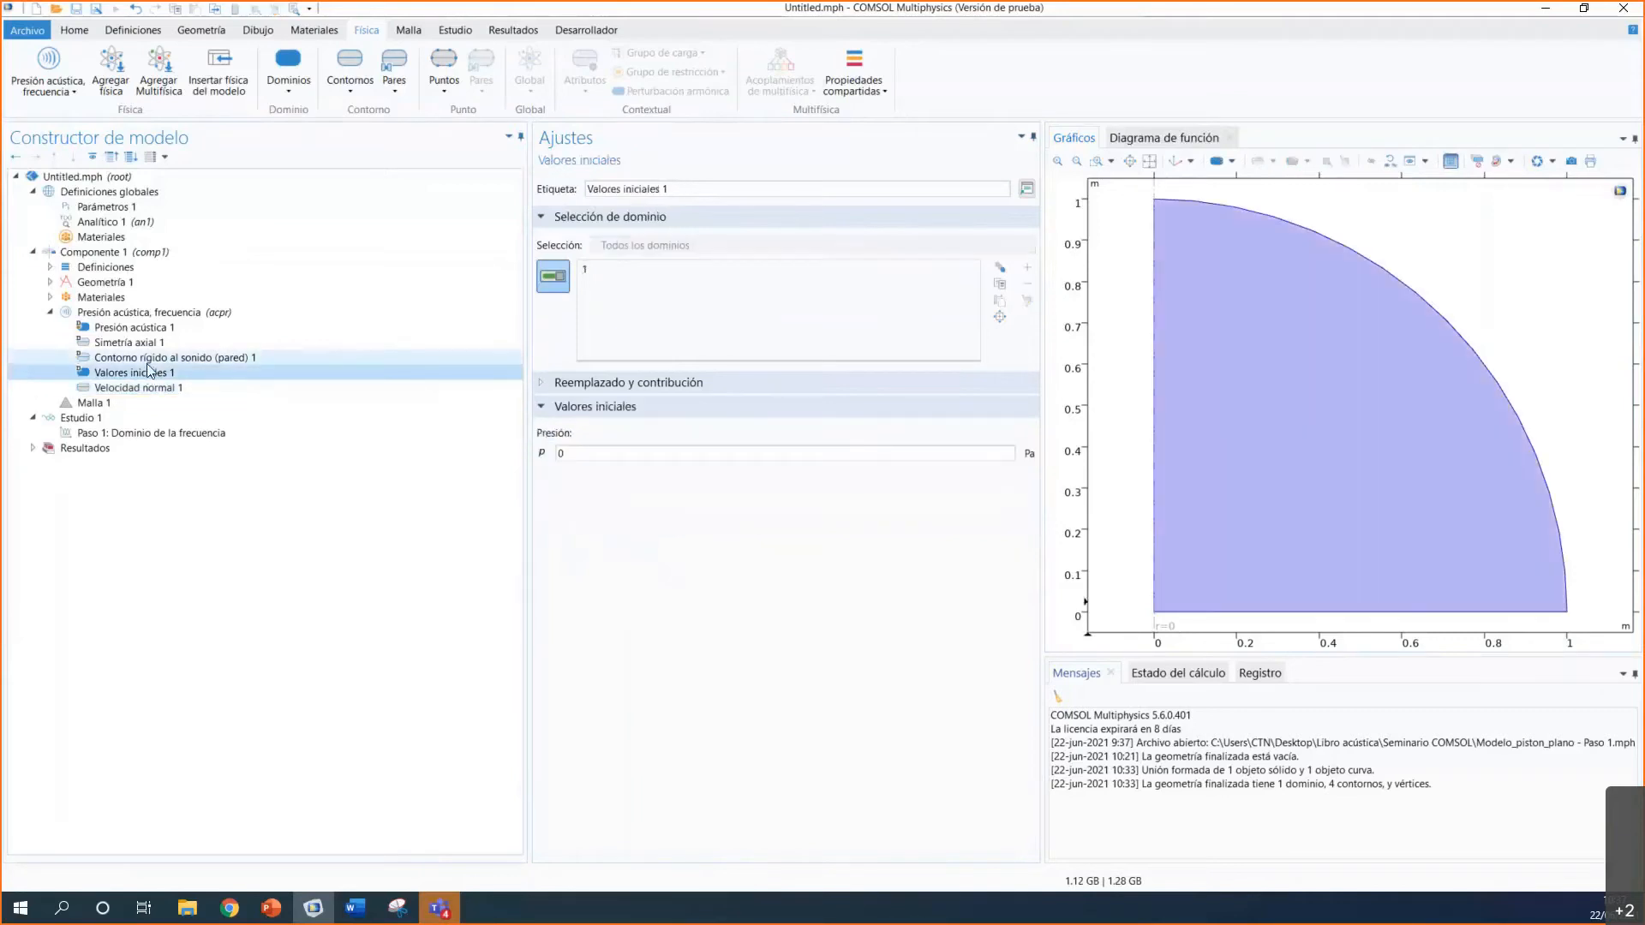
pyautogui.click(146, 360)
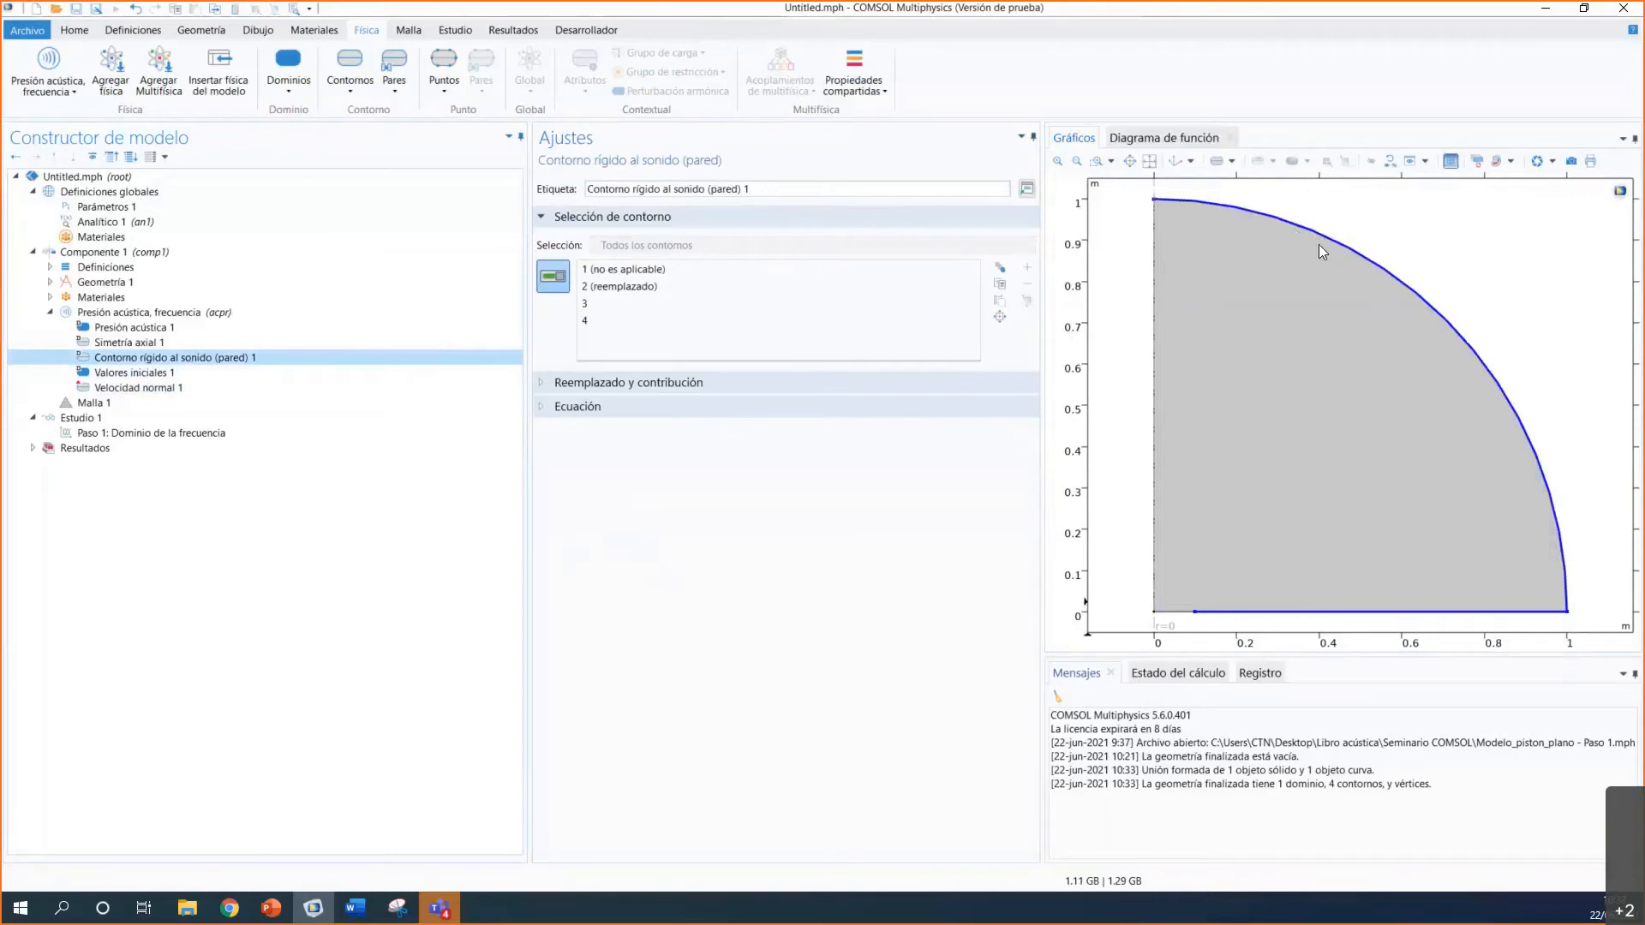
pyautogui.click(190, 313)
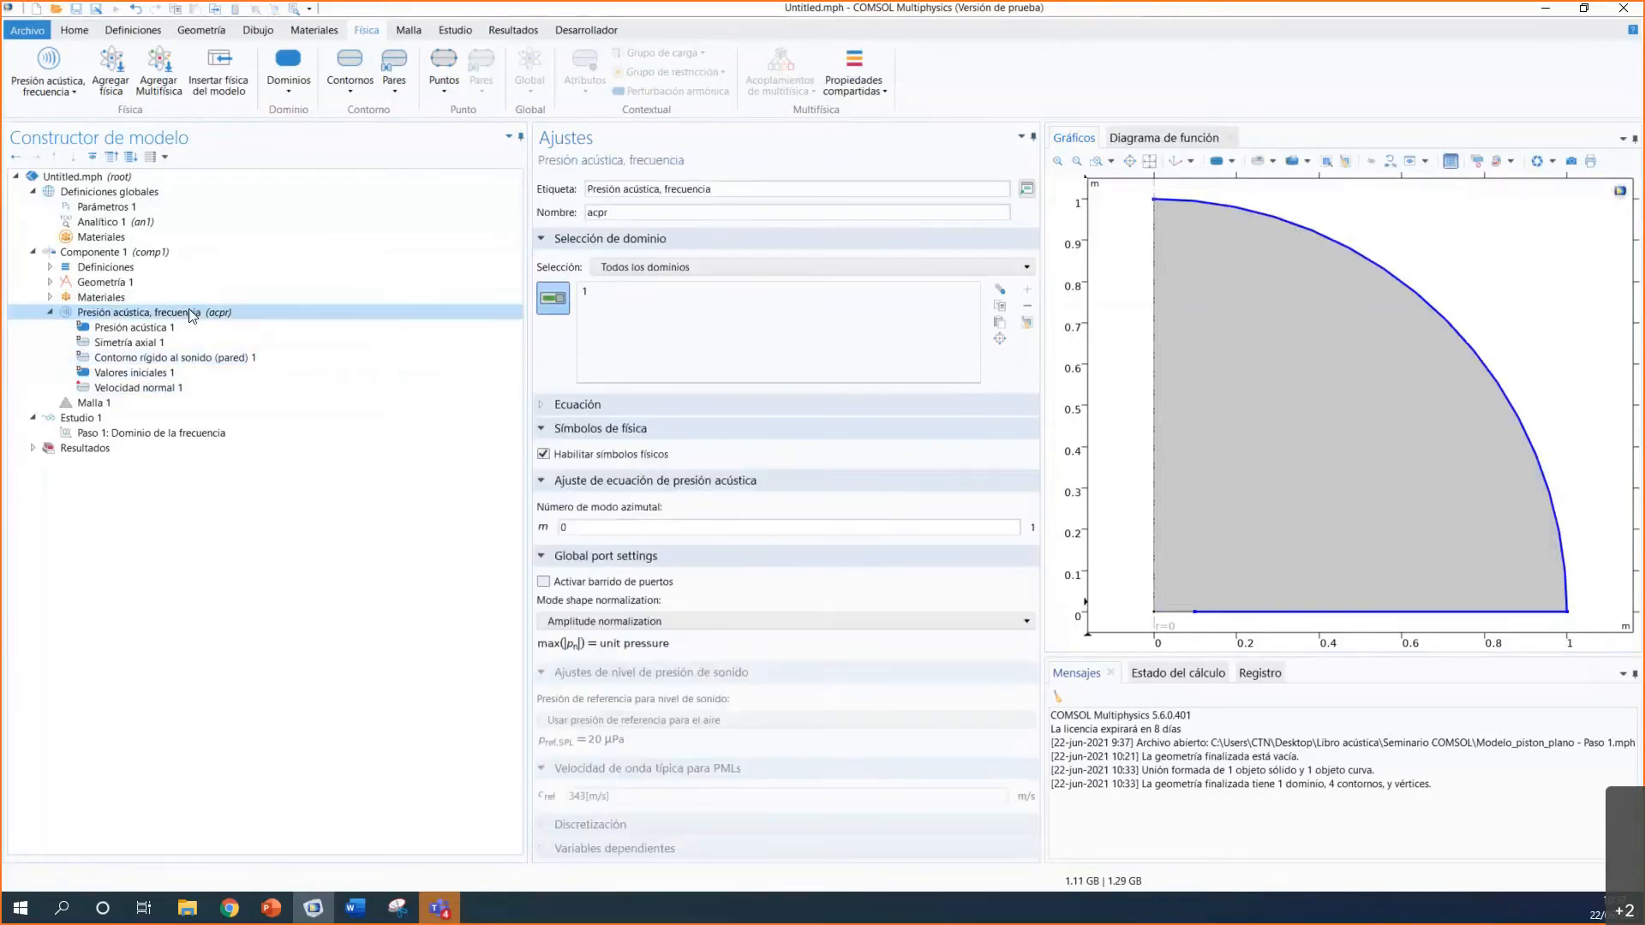
pyautogui.click(346, 89)
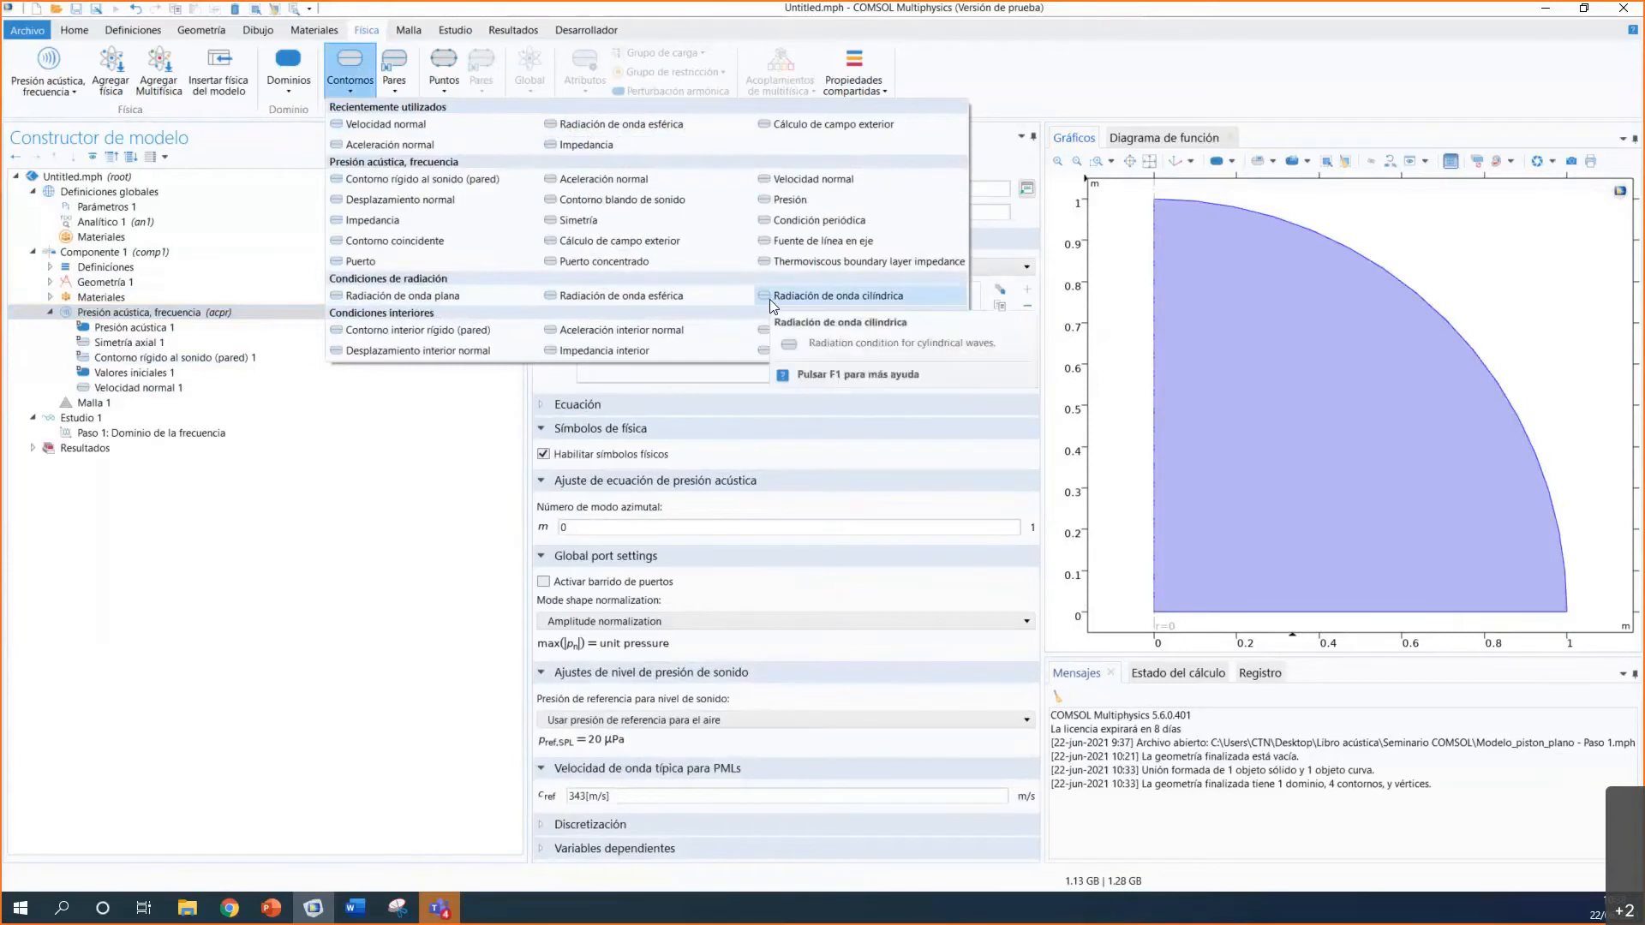
pyautogui.click(662, 296)
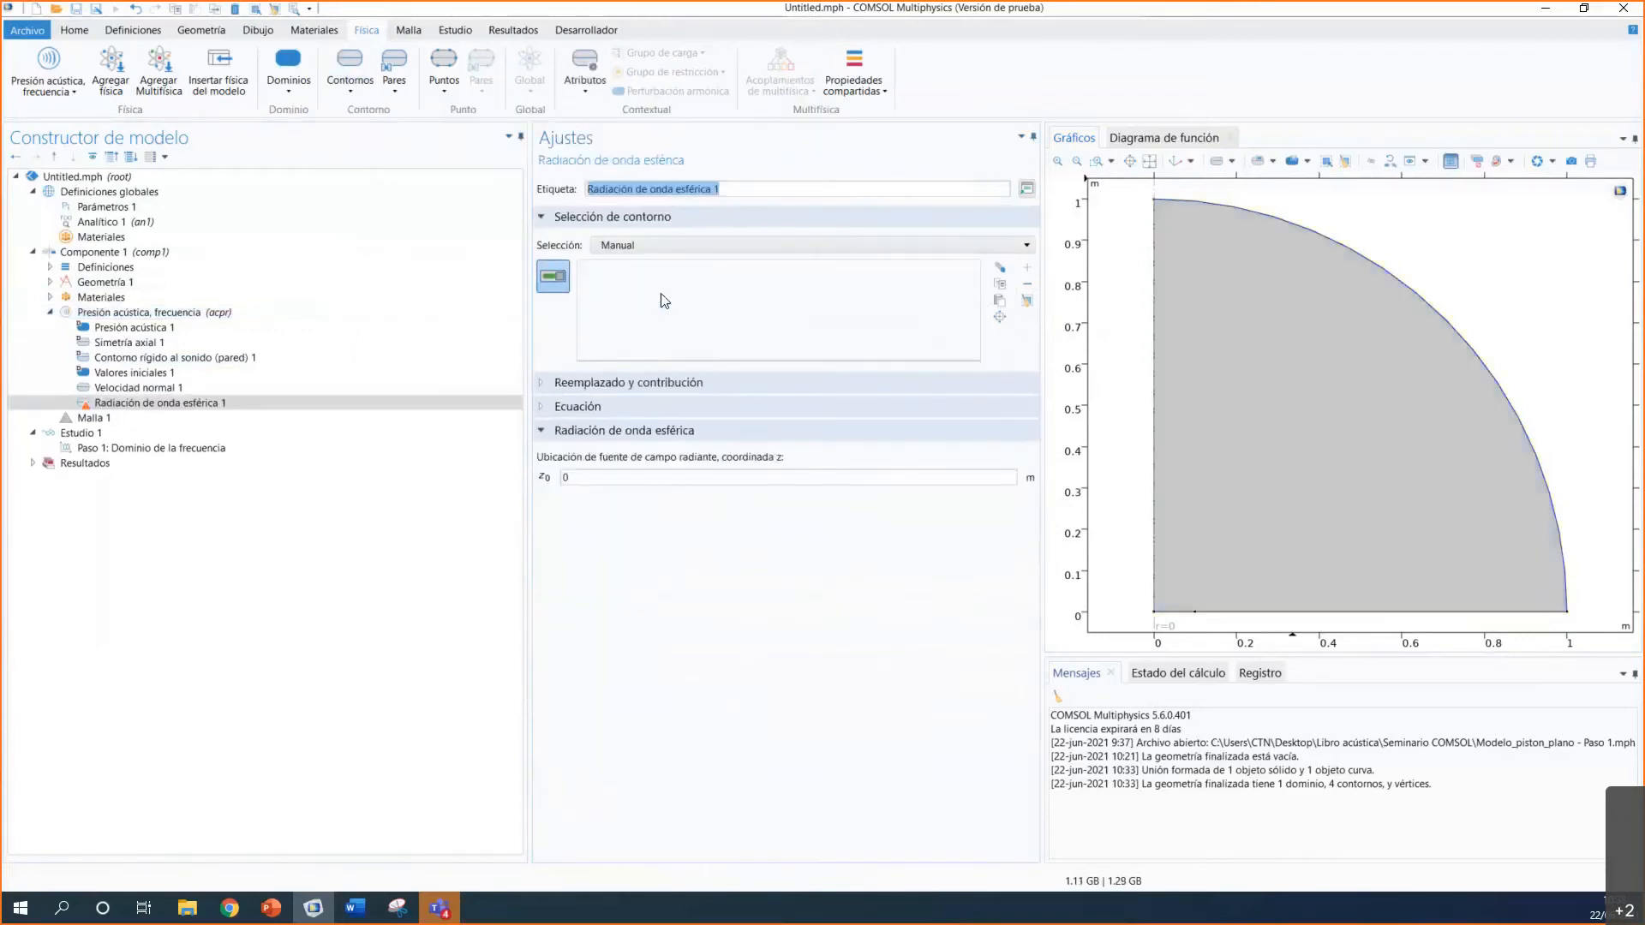
pyautogui.click(1218, 212)
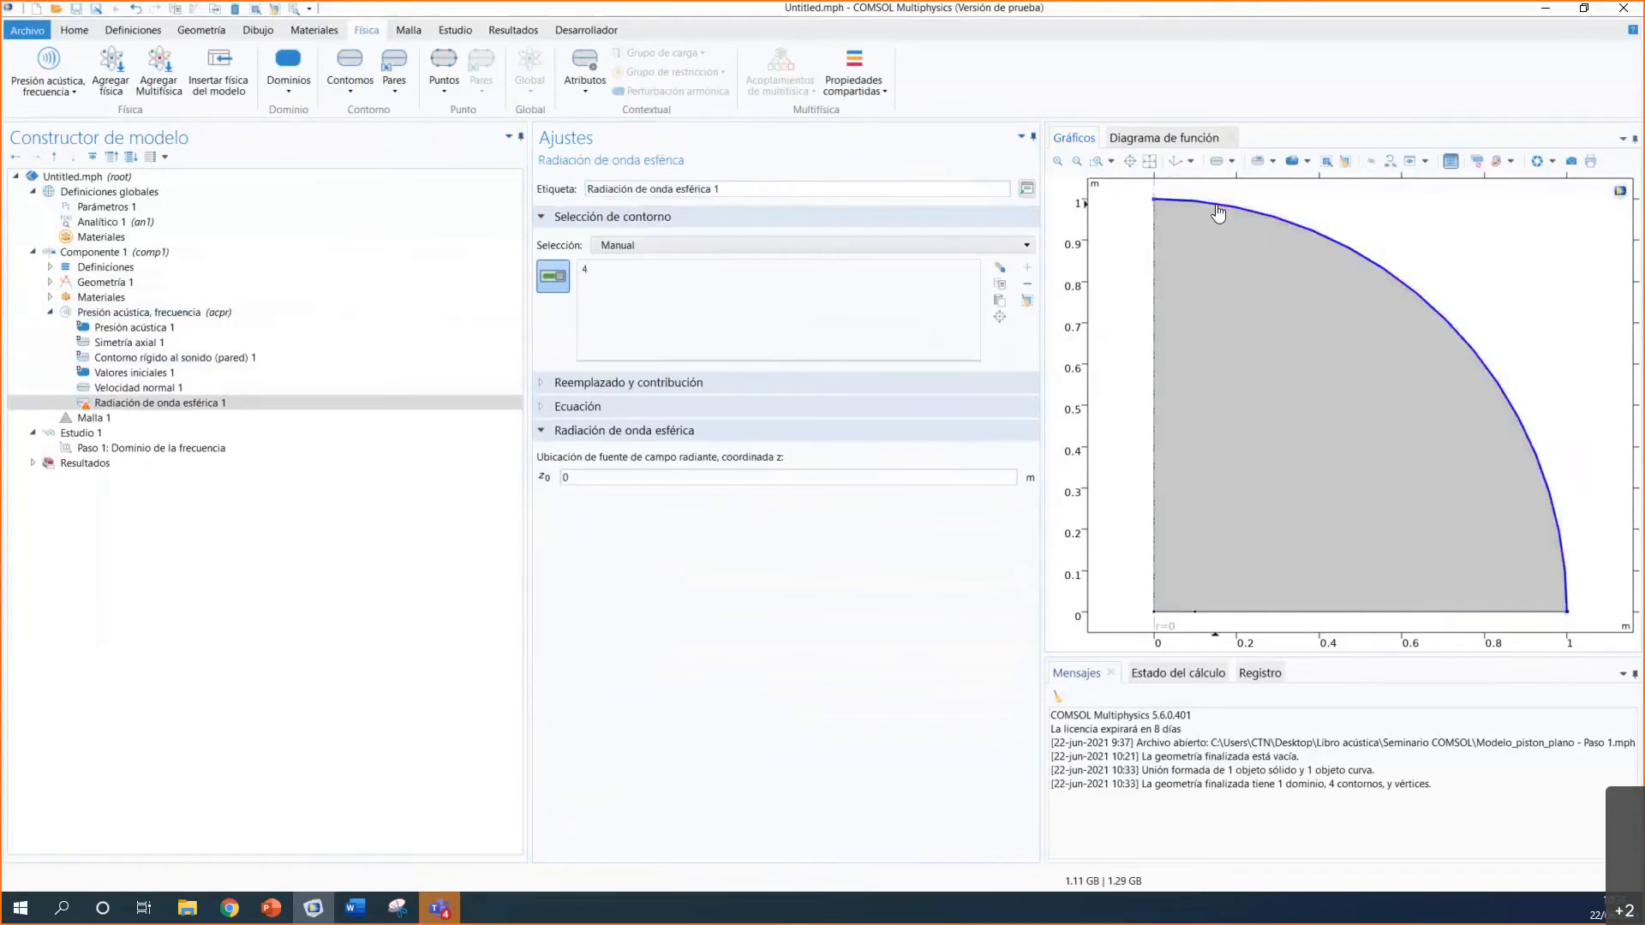
pyautogui.click(1458, 614)
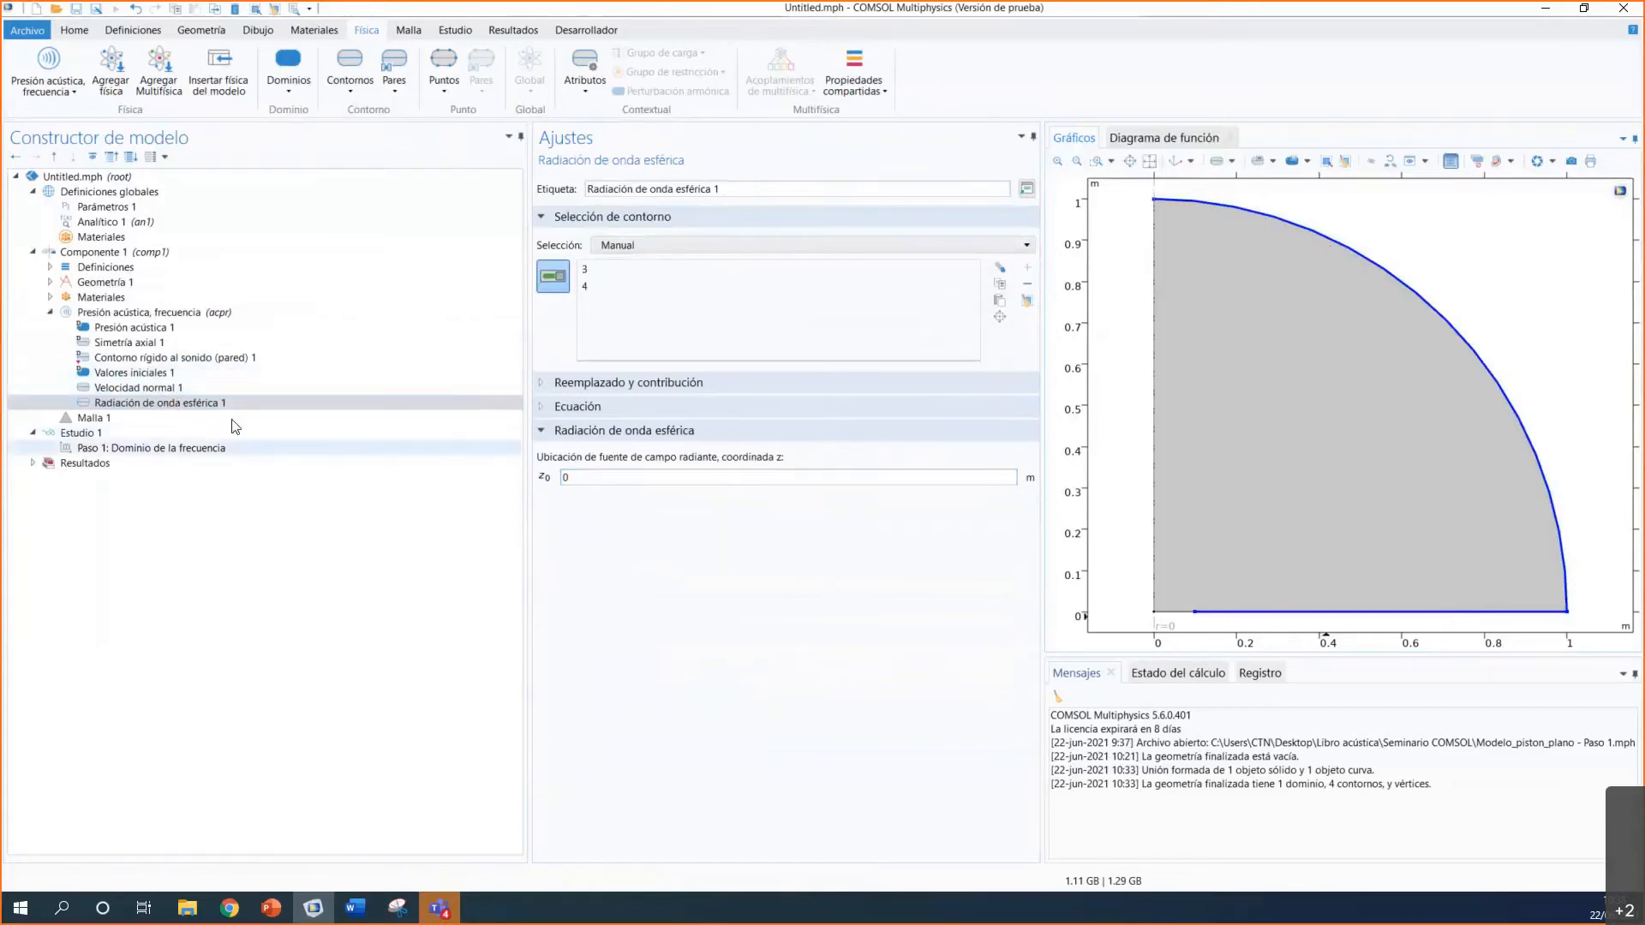
# Step: Review the boundaries assigned to the normal velocity and default conditions up to Simetría axial 1, and collapse the acoustics physics
pyautogui.click(138, 388)
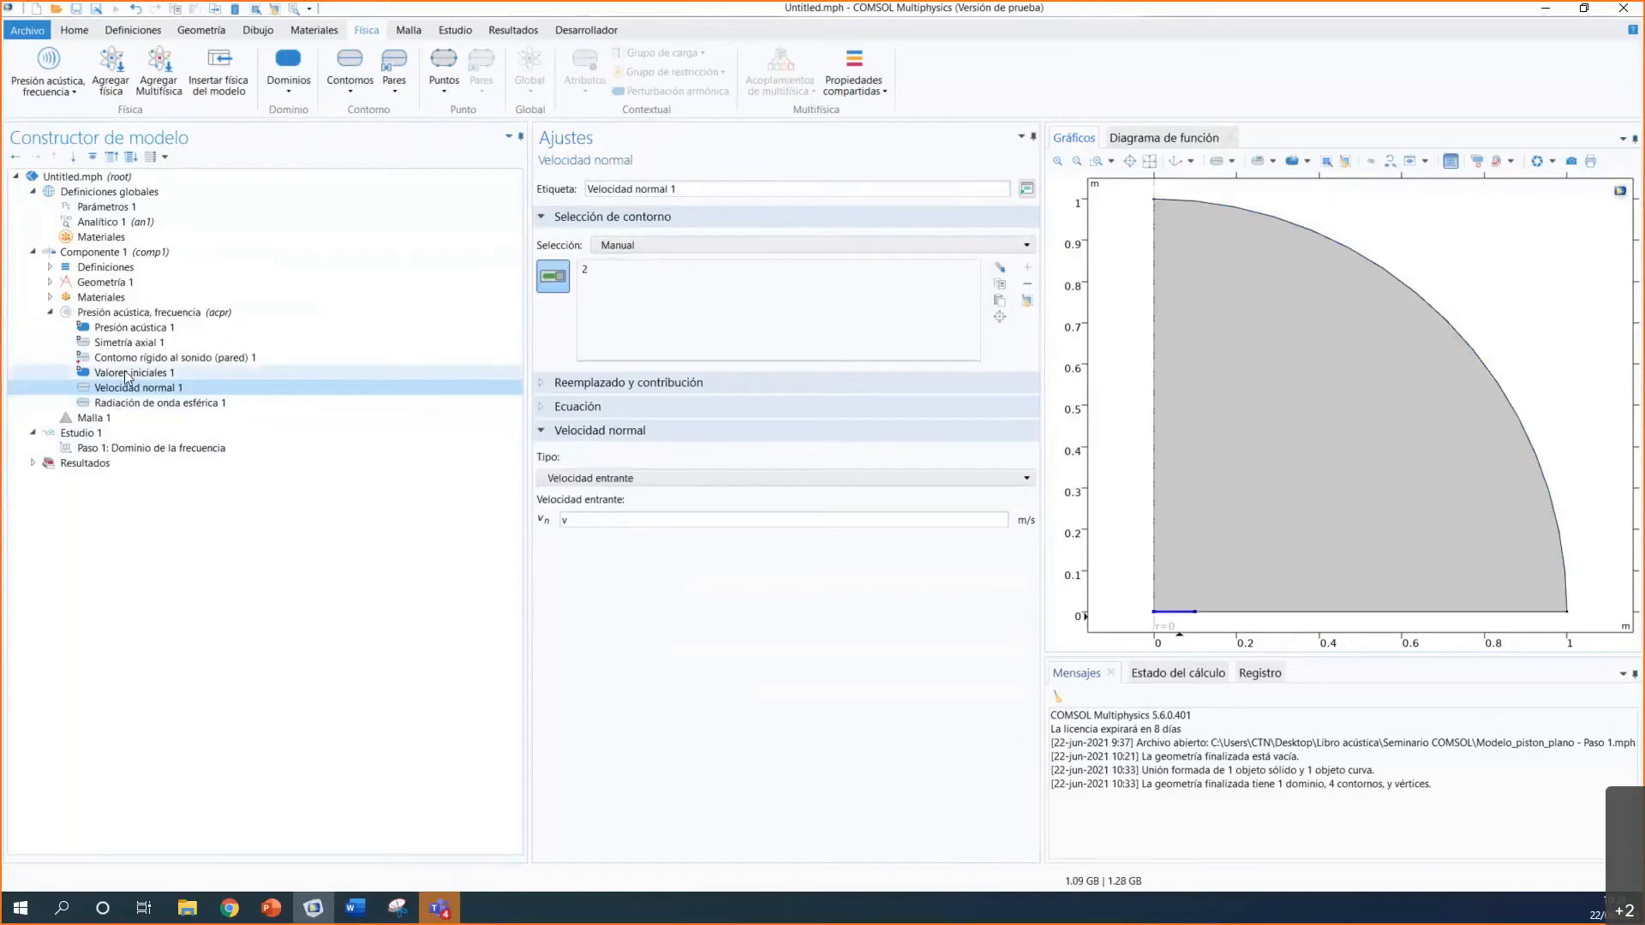
pyautogui.press('Up')
pyautogui.press('Up')
pyautogui.press('Up')
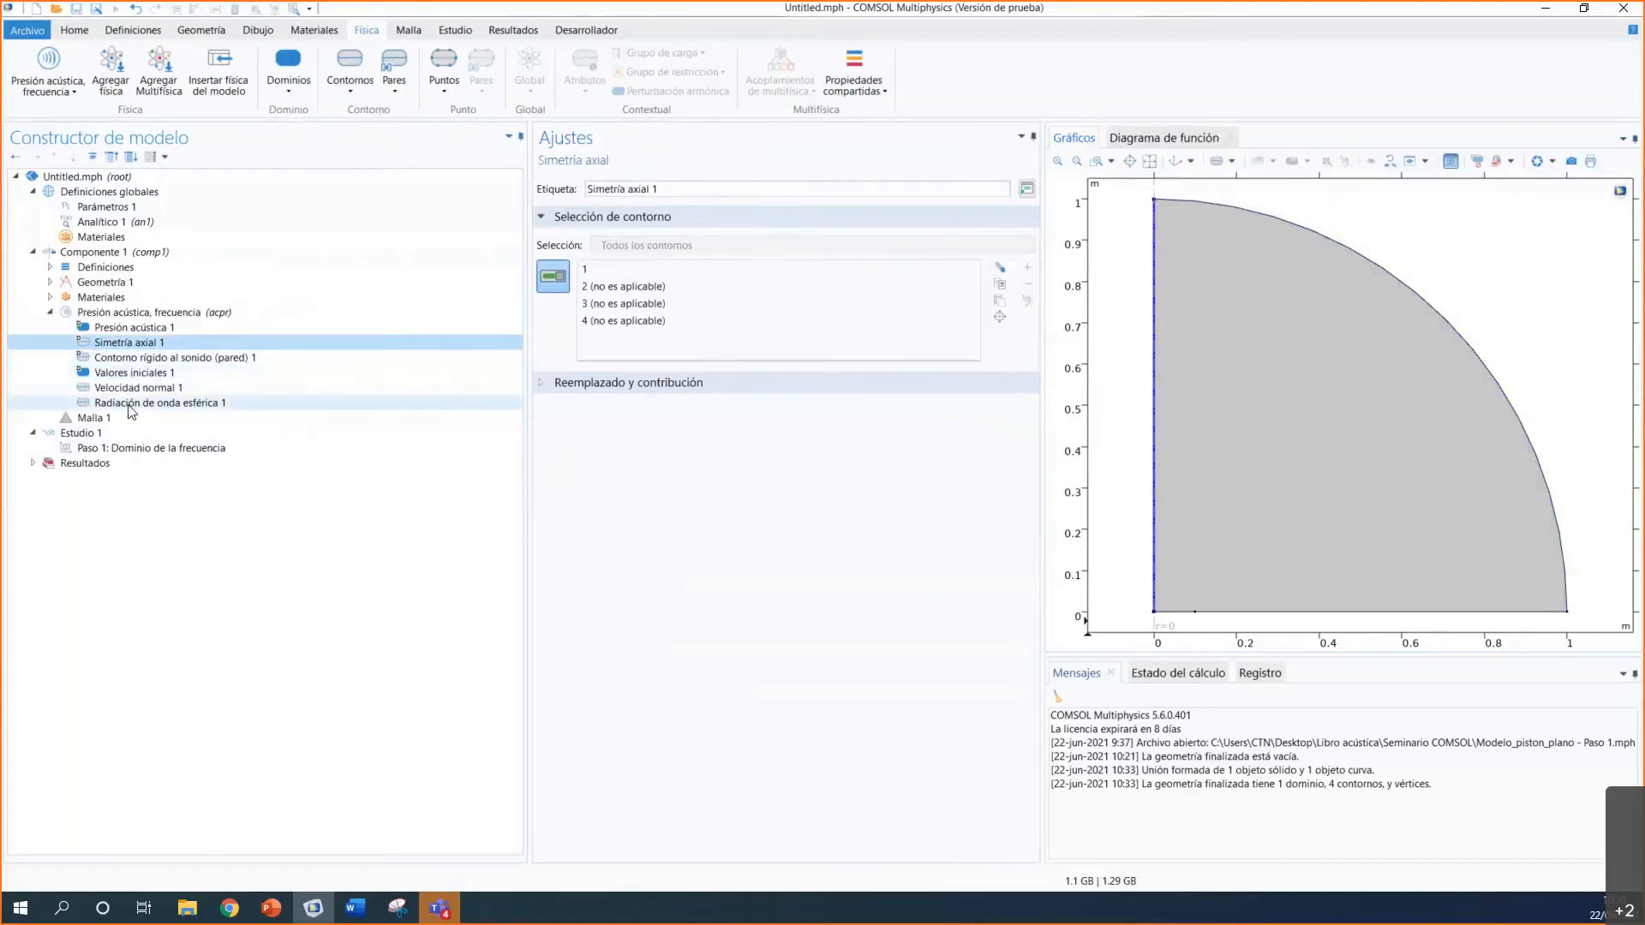
pyautogui.click(50, 313)
pyautogui.click(63, 314)
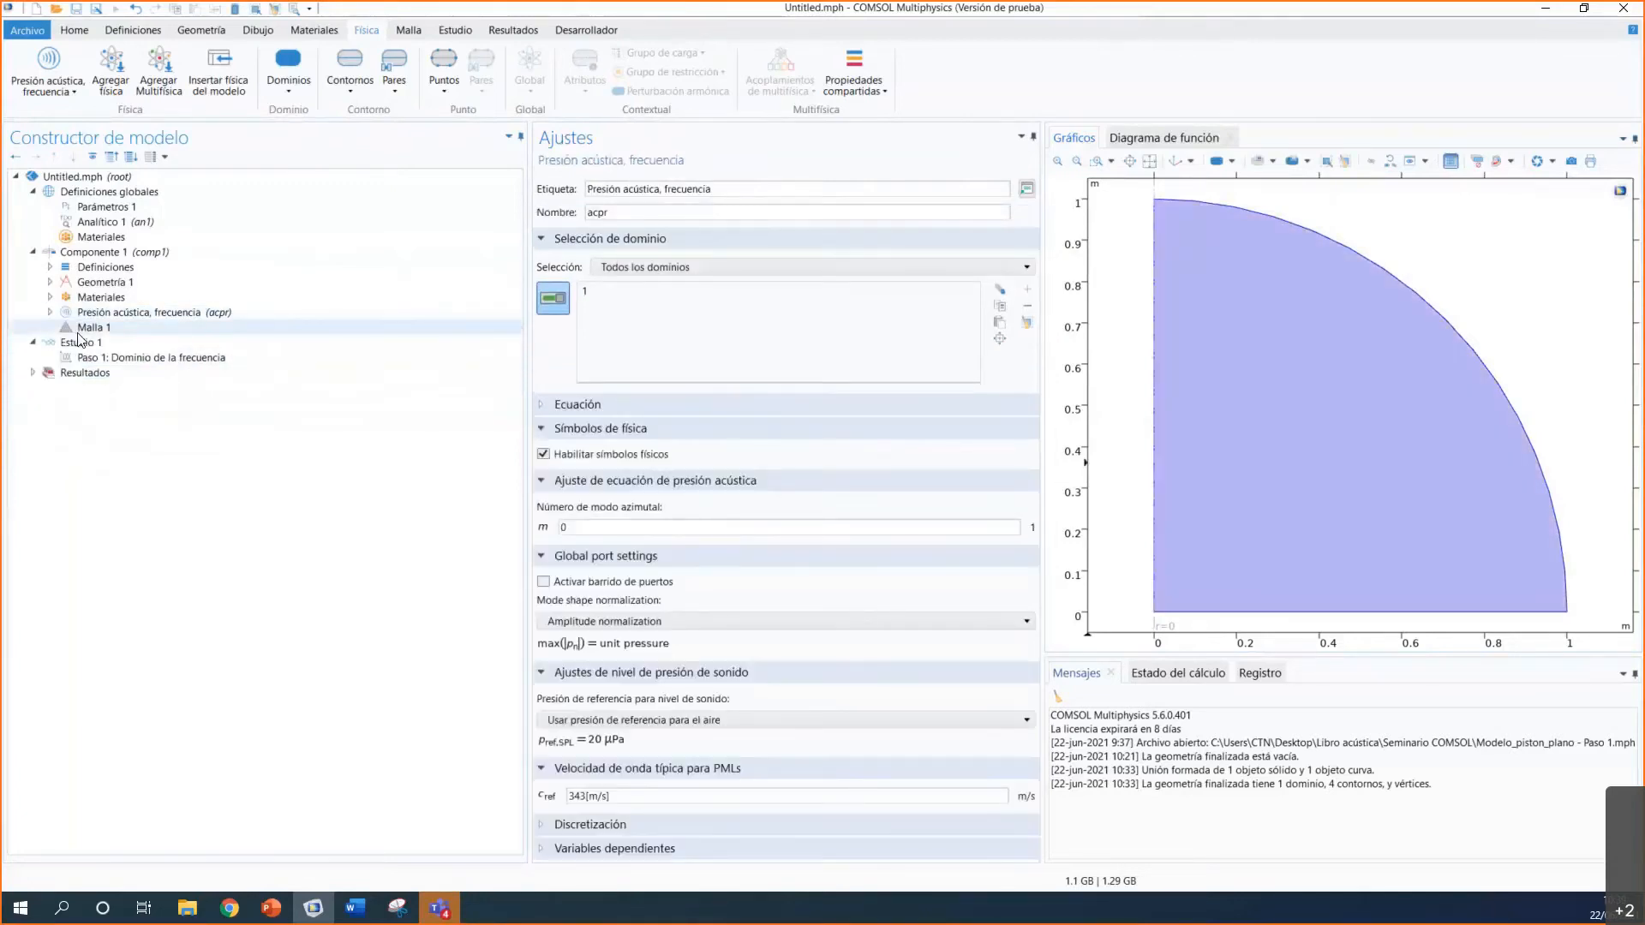
# Step: Build Malla 1 as a physics-controlled mesh with Normal element size, and change its sequence type to user-controlled
pyautogui.click(92, 329)
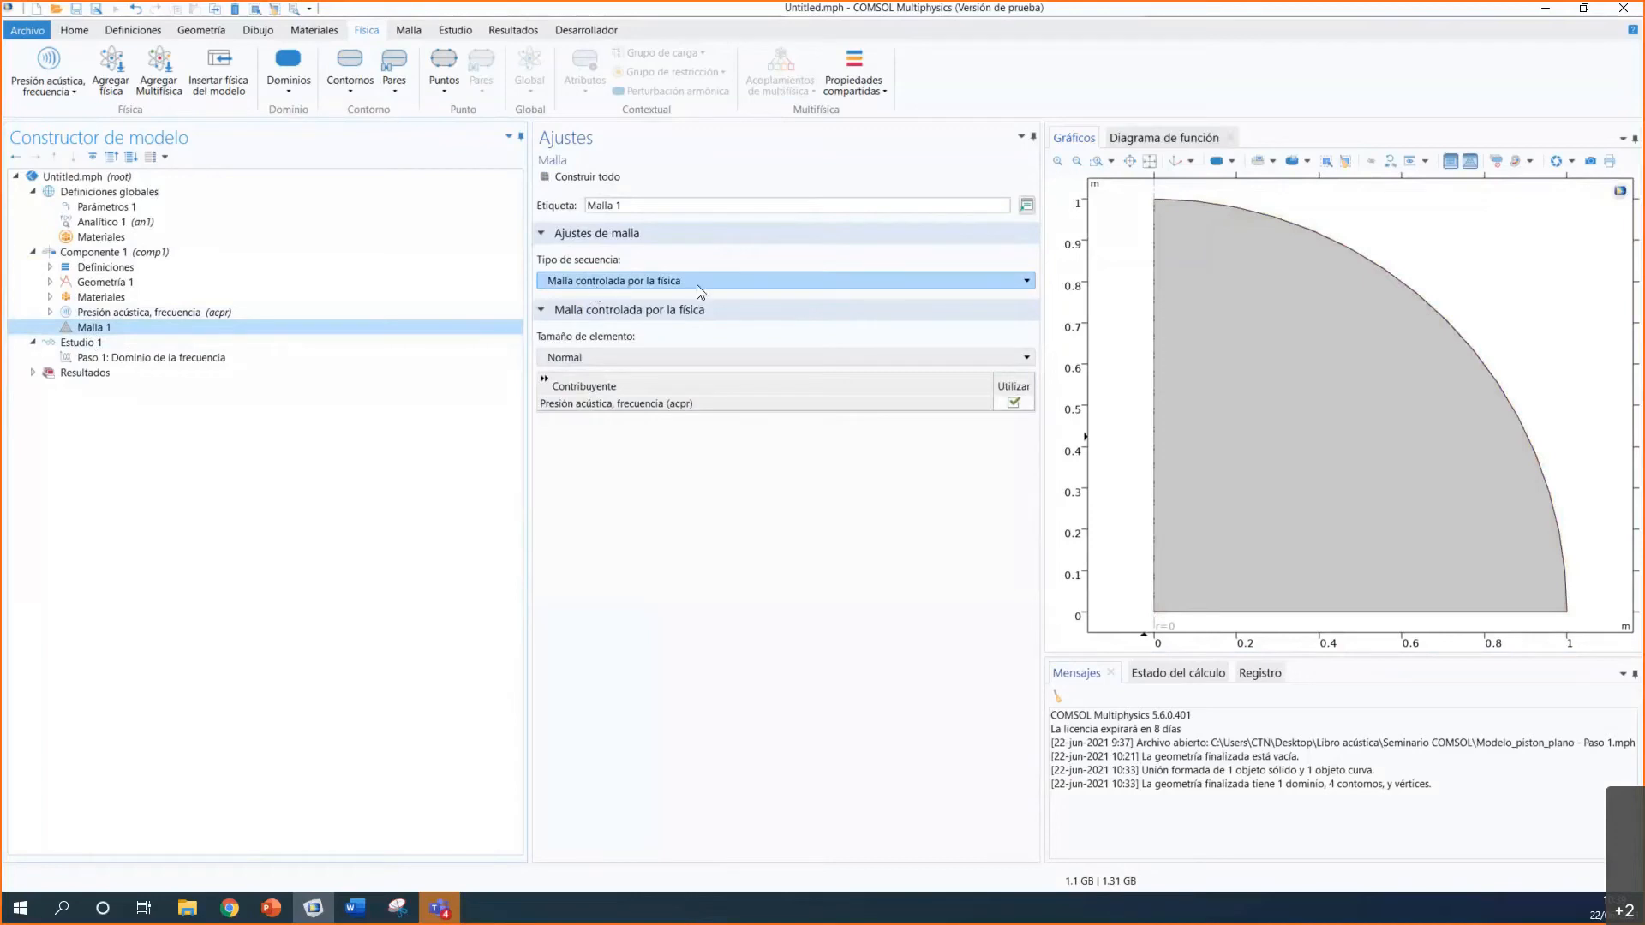
pyautogui.click(611, 177)
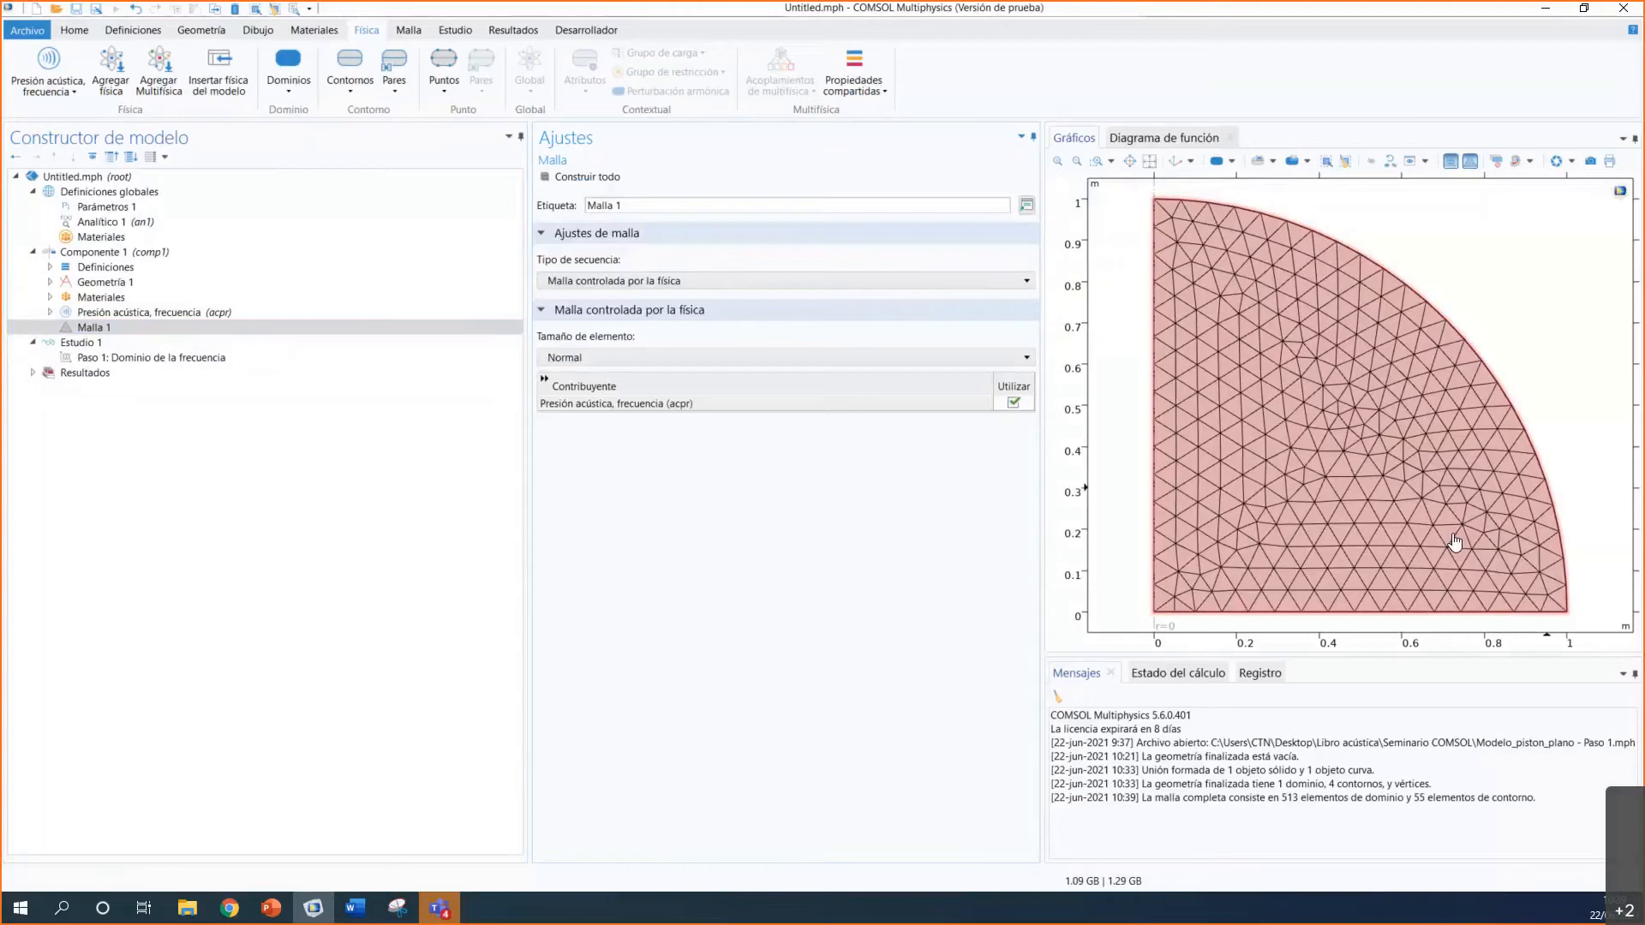
pyautogui.click(736, 281)
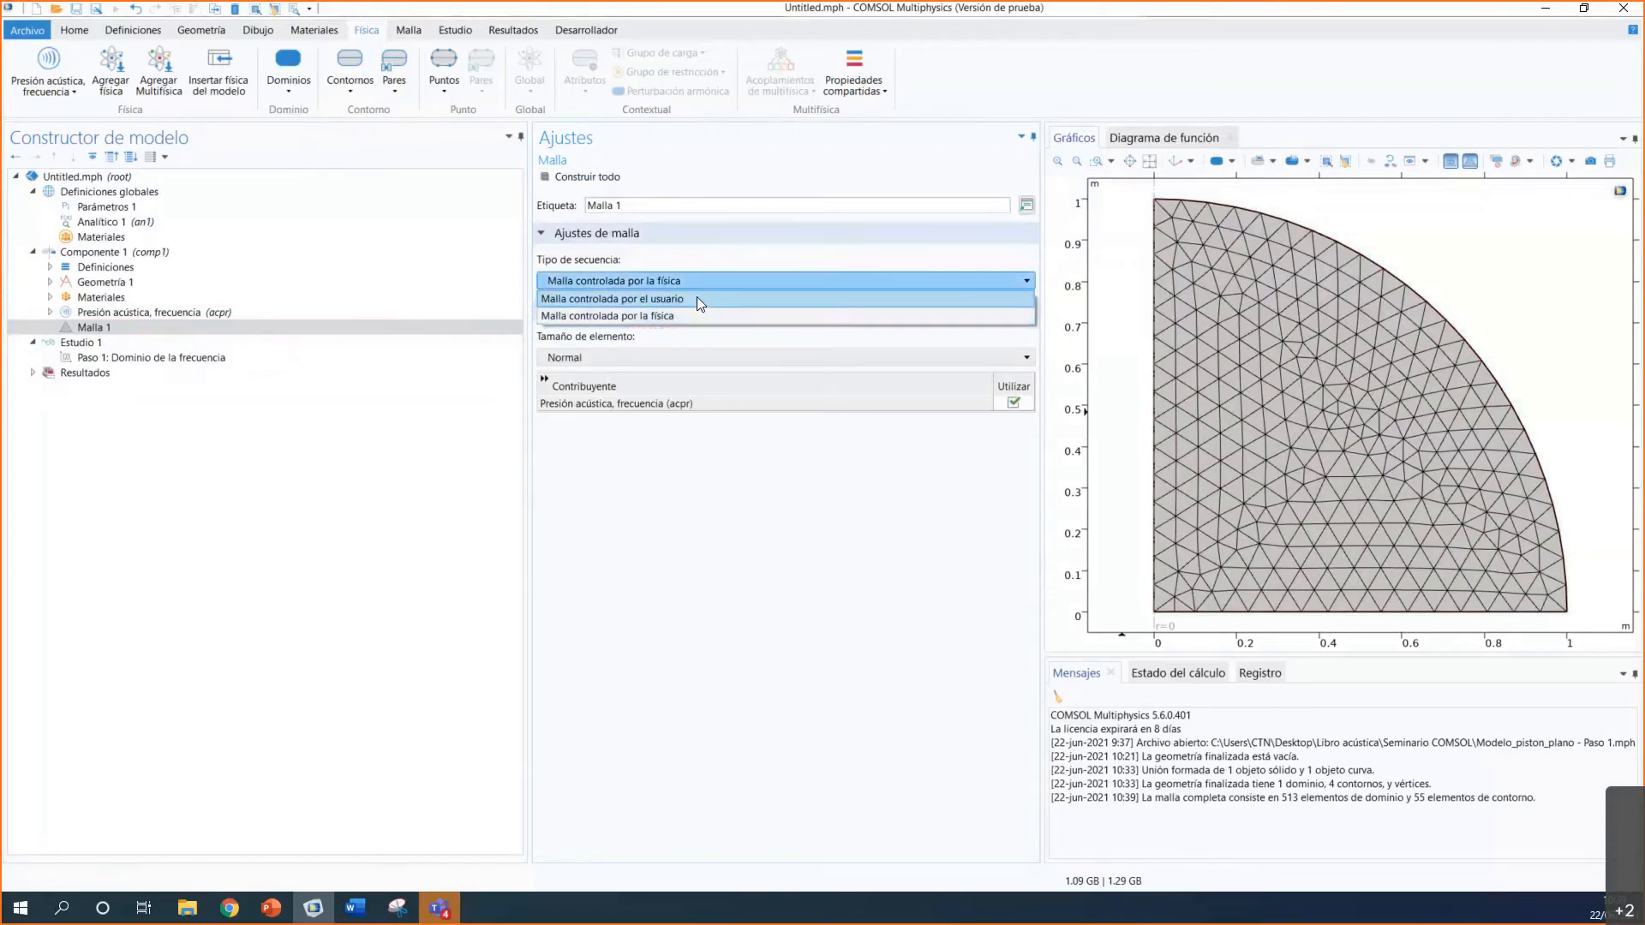
pyautogui.click(696, 298)
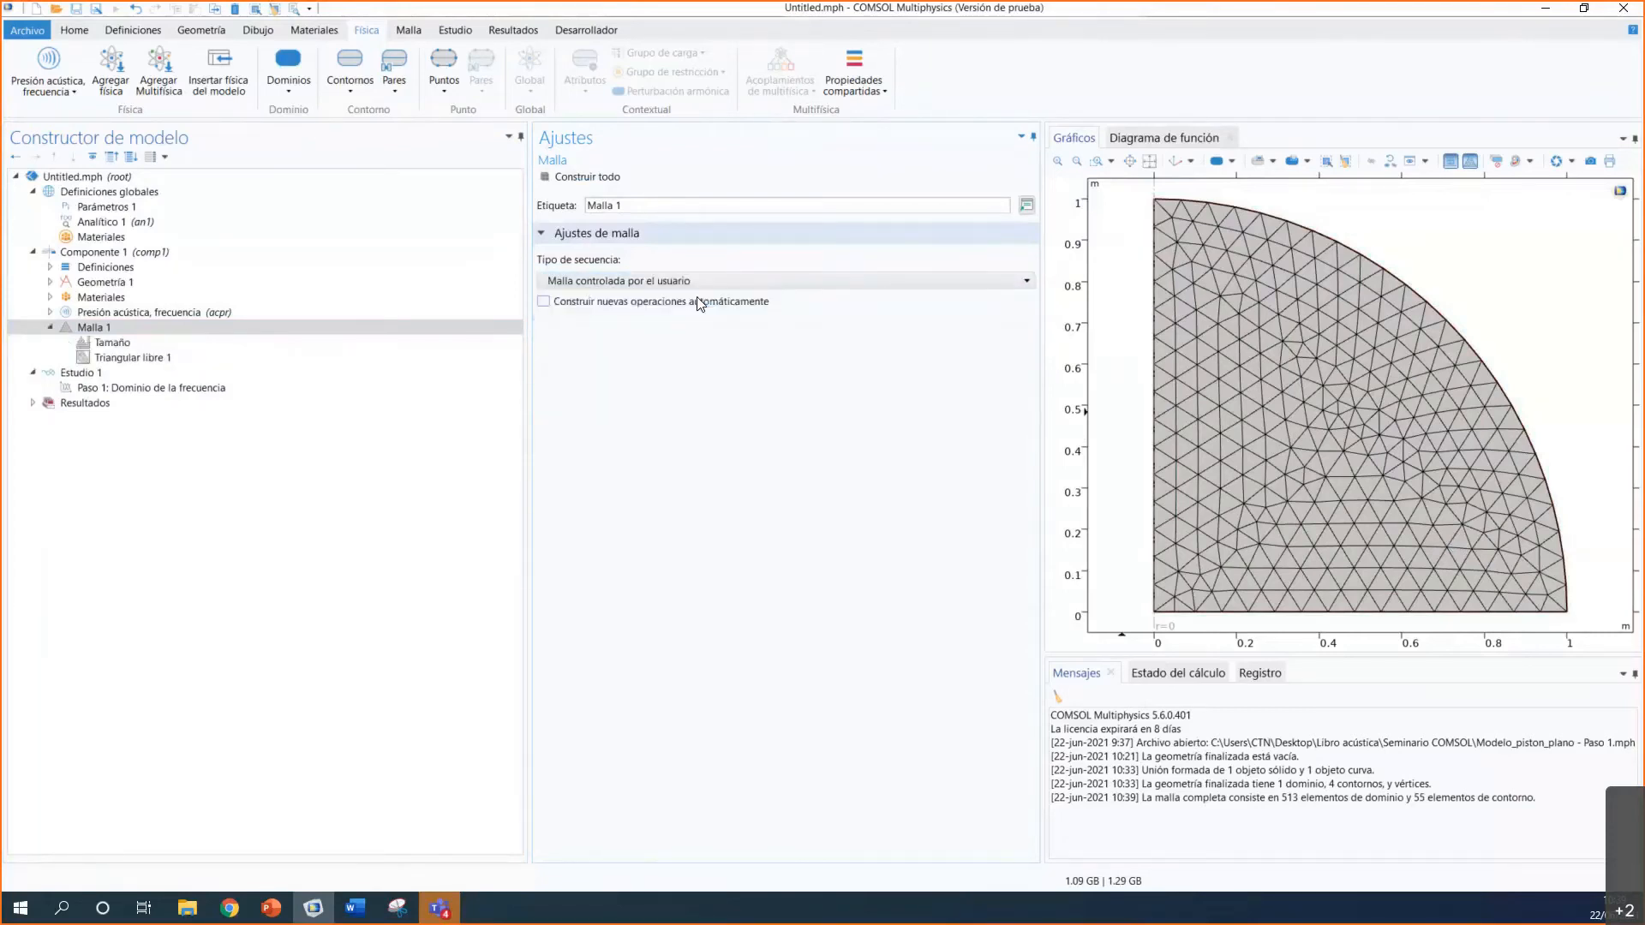
# Step: Make the mesh element size user-defined with a maximum element size of 1[cm], and build the whole mesh
pyautogui.click(113, 346)
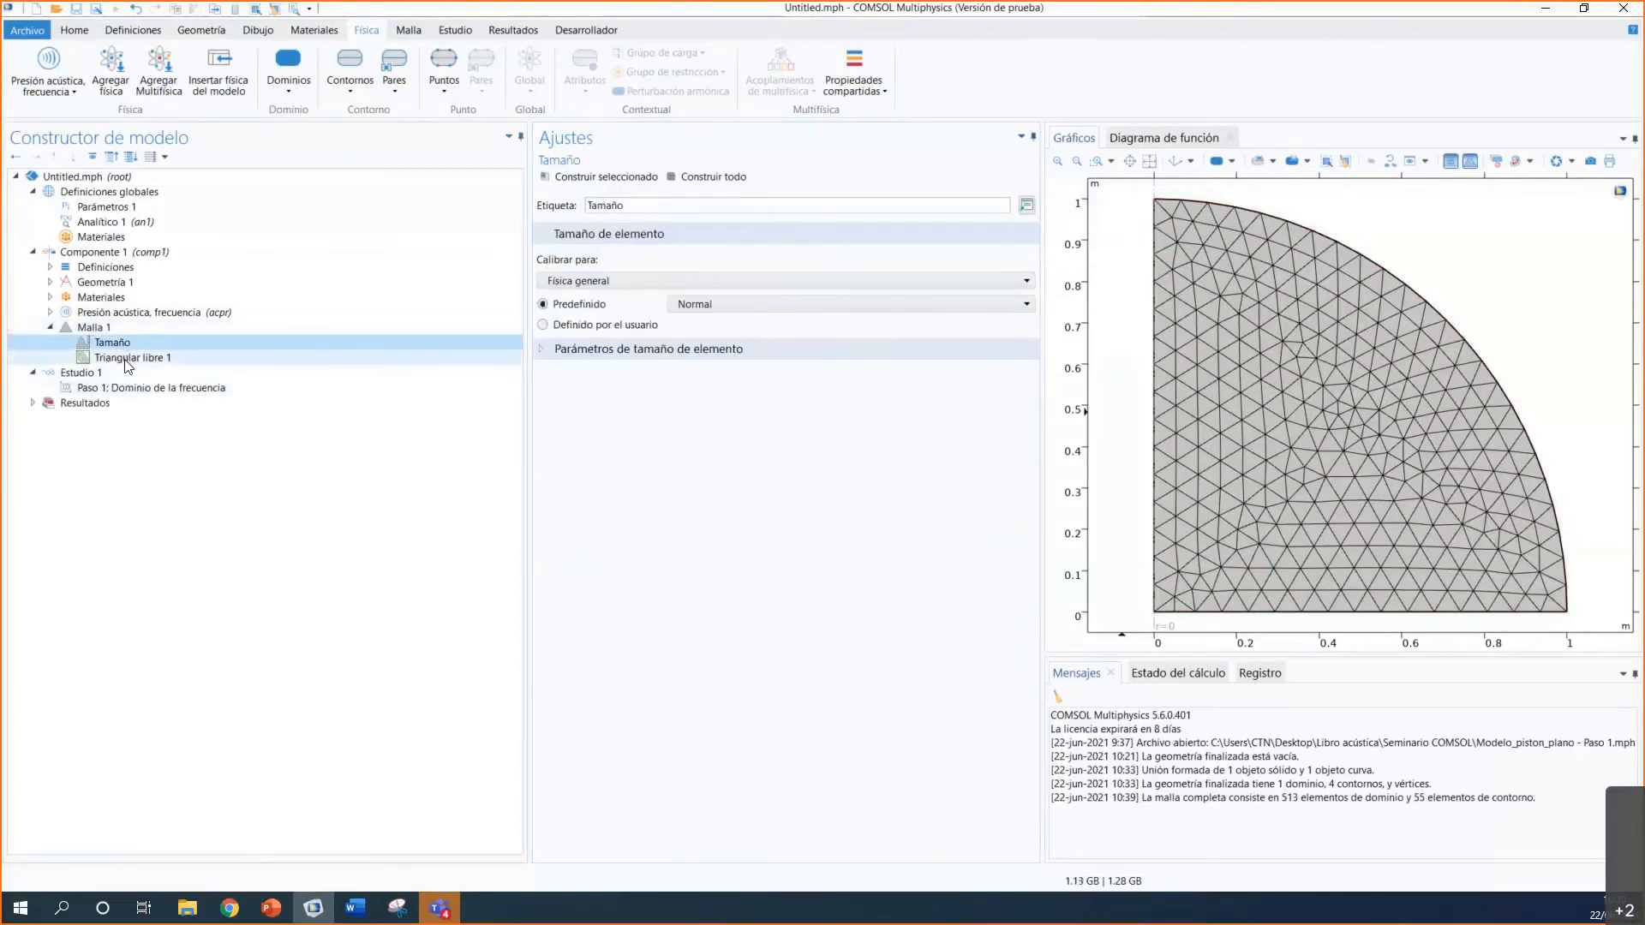
pyautogui.click(542, 326)
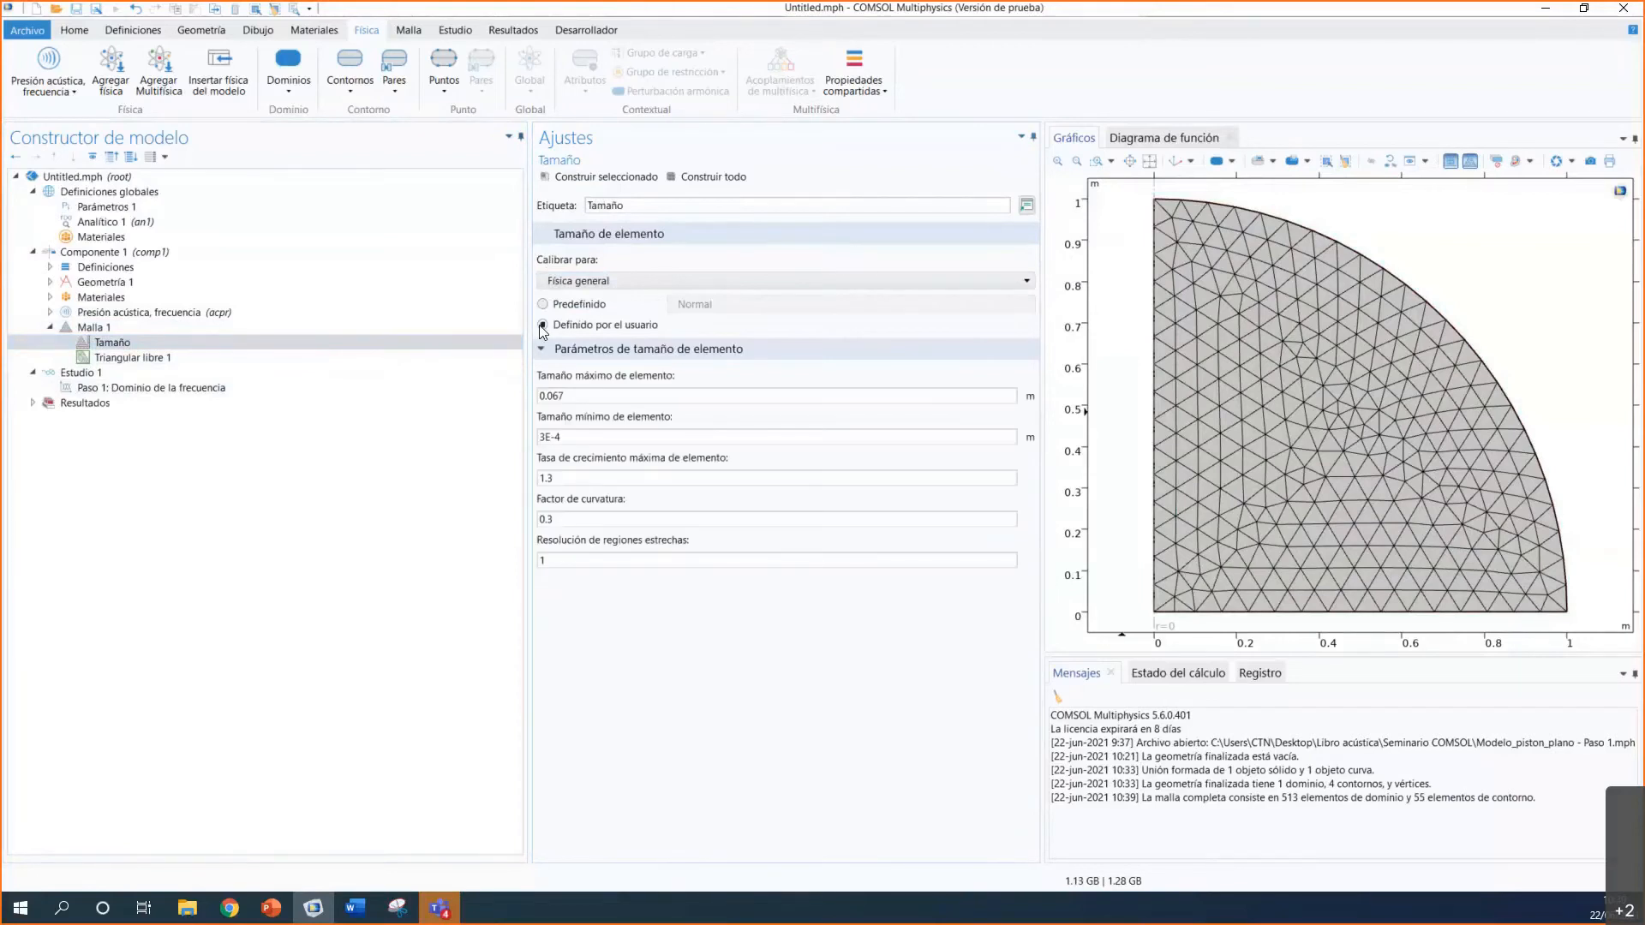
pyautogui.moveTo(576, 397); pyautogui.dragTo(545, 388)
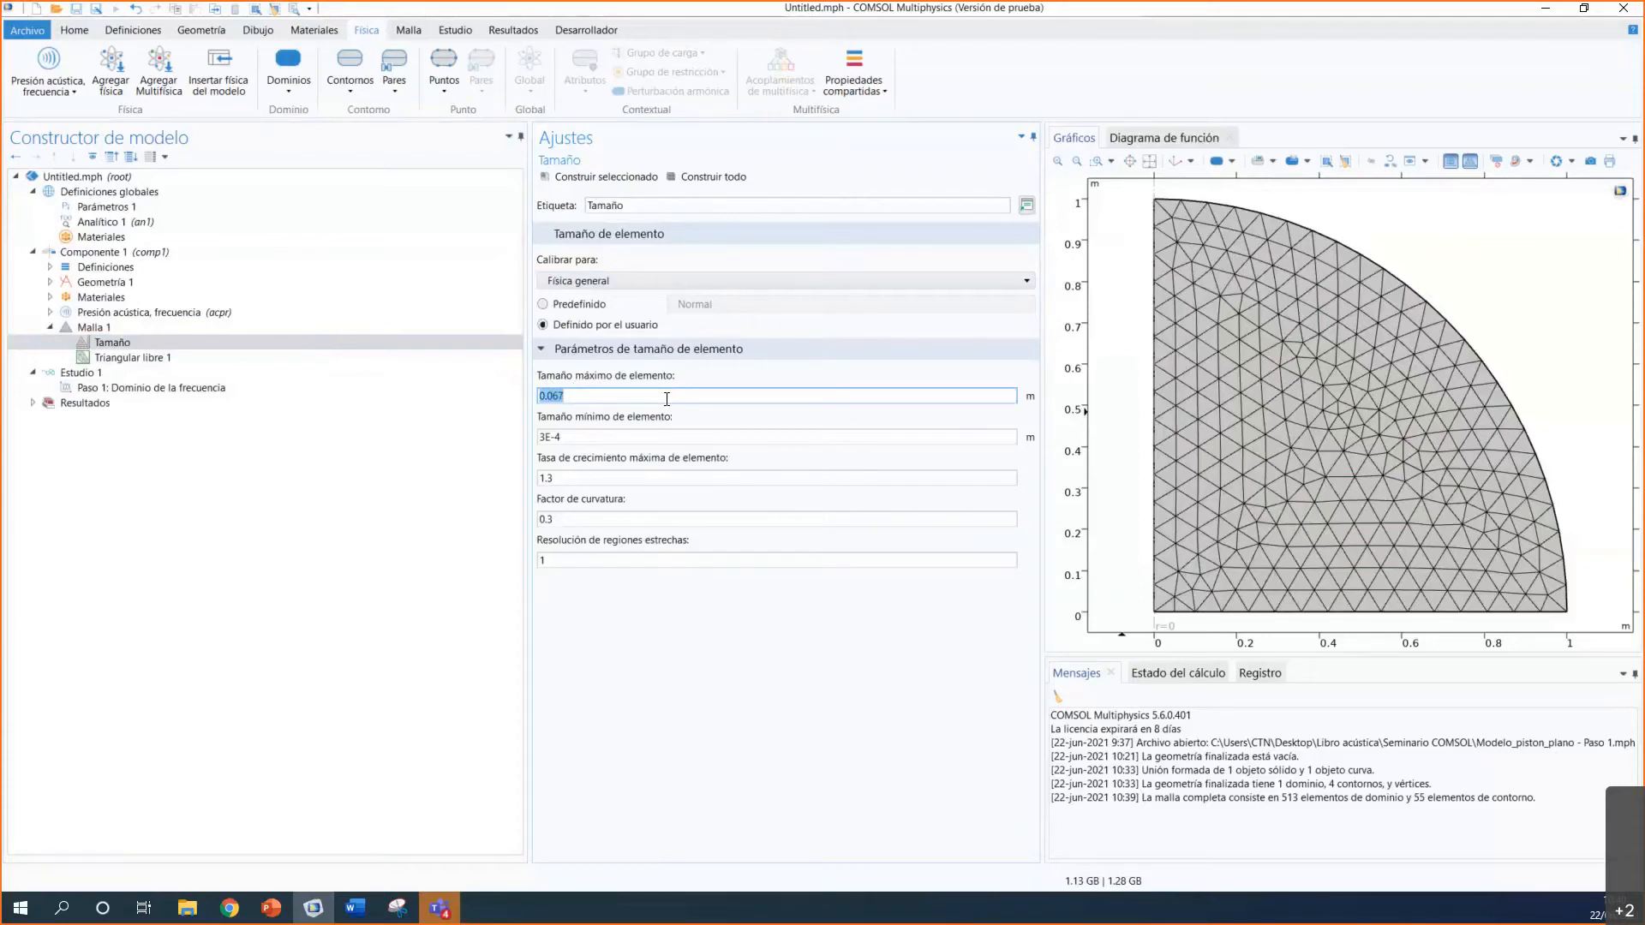
pyautogui.write('1[cm]')
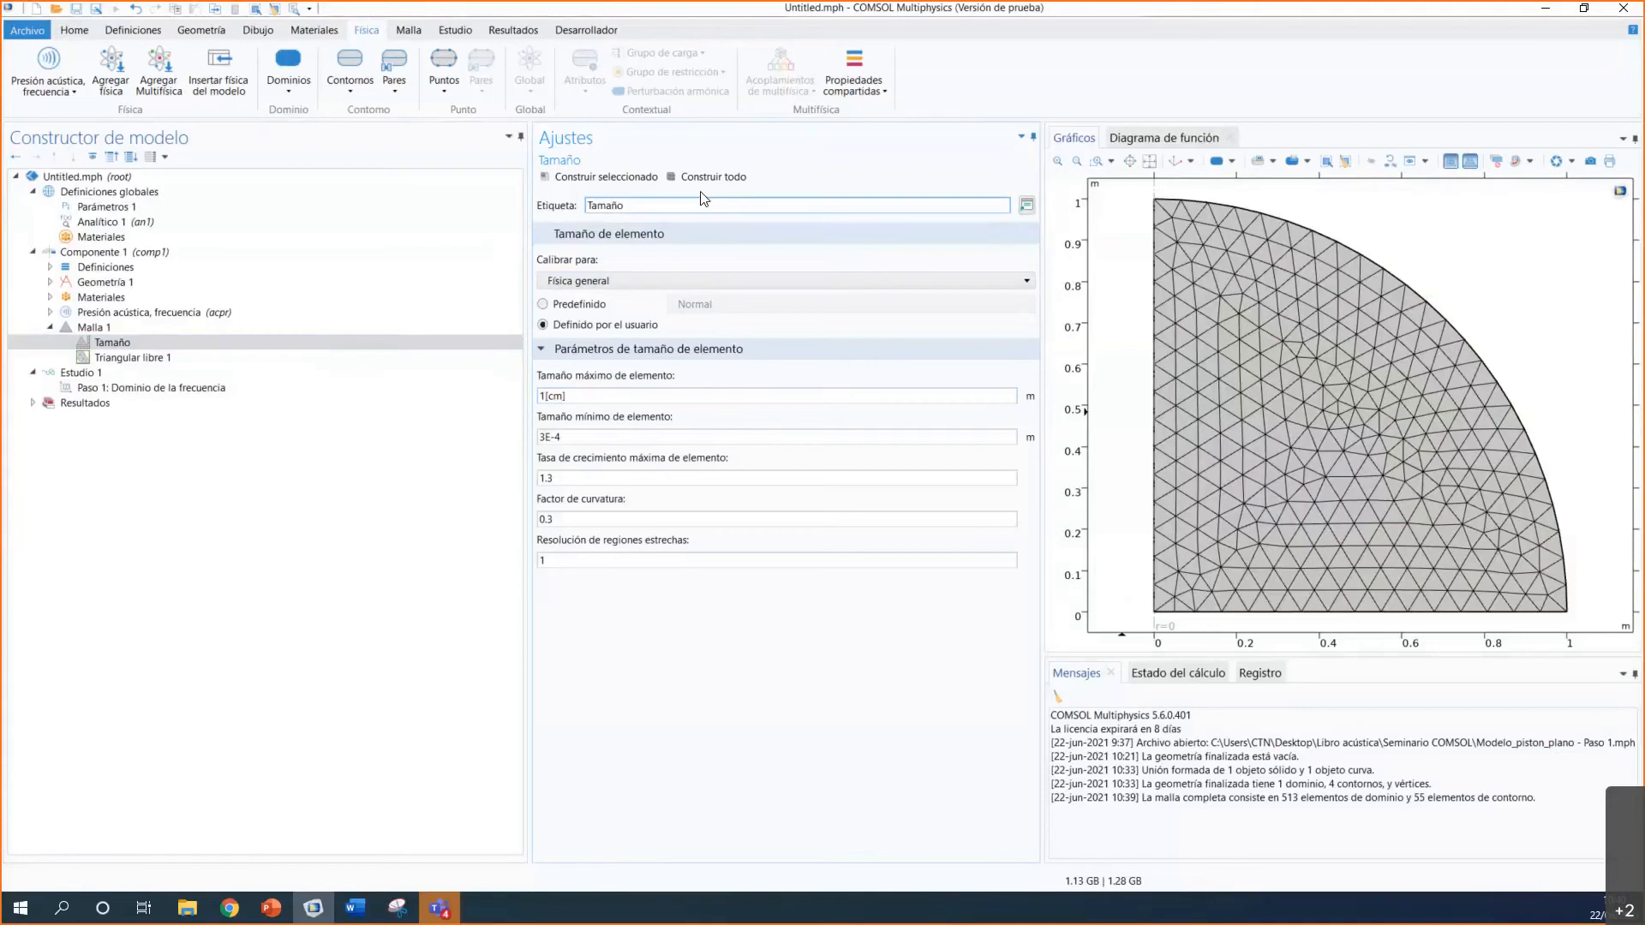
pyautogui.click(711, 177)
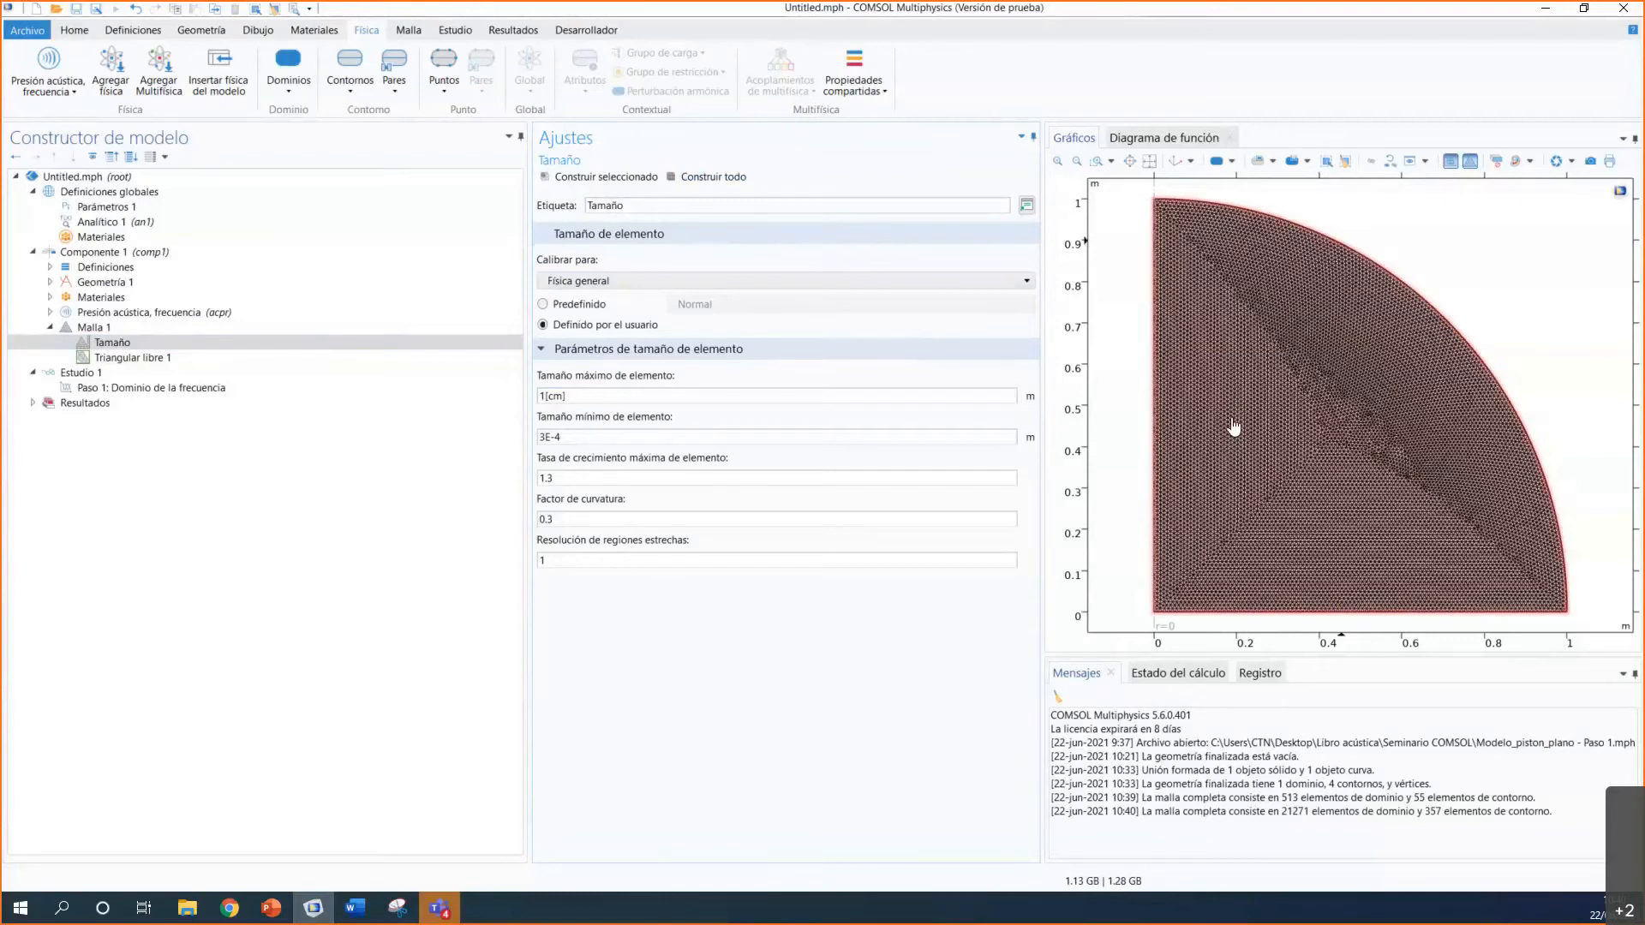
# Step: Set the maximum element size to d, rebuild the whole mesh, and inspect the elements near the piston
pyautogui.click(590, 398)
pyautogui.moveTo(590, 398); pyautogui.dragTo(505, 397)
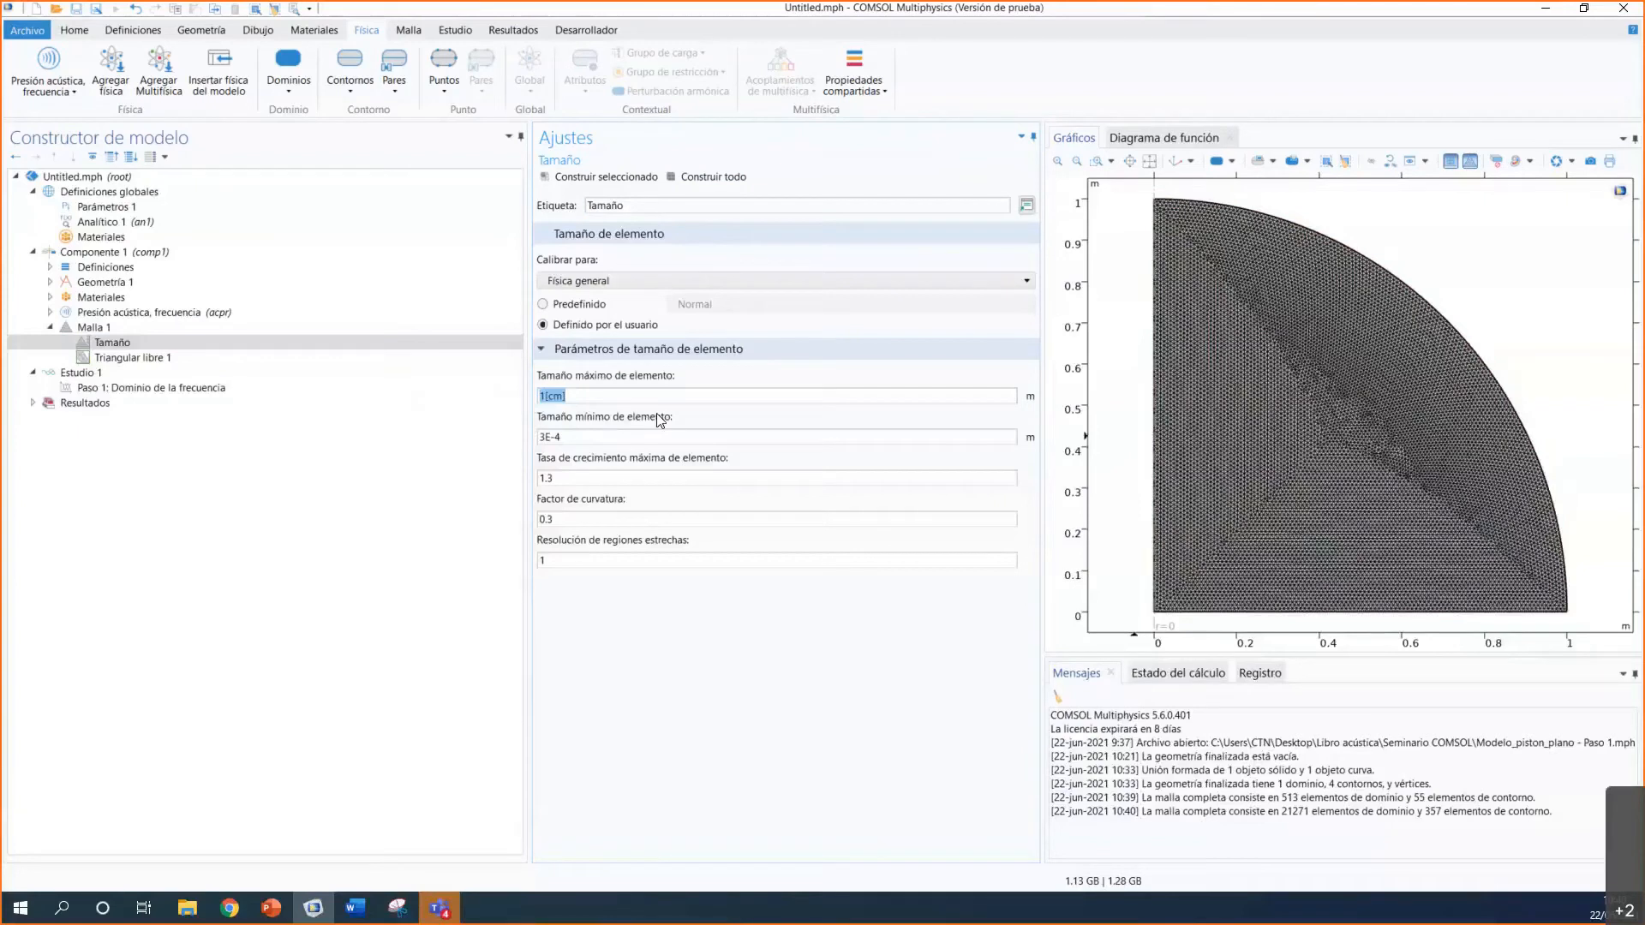
pyautogui.write('0')
pyautogui.click(708, 179)
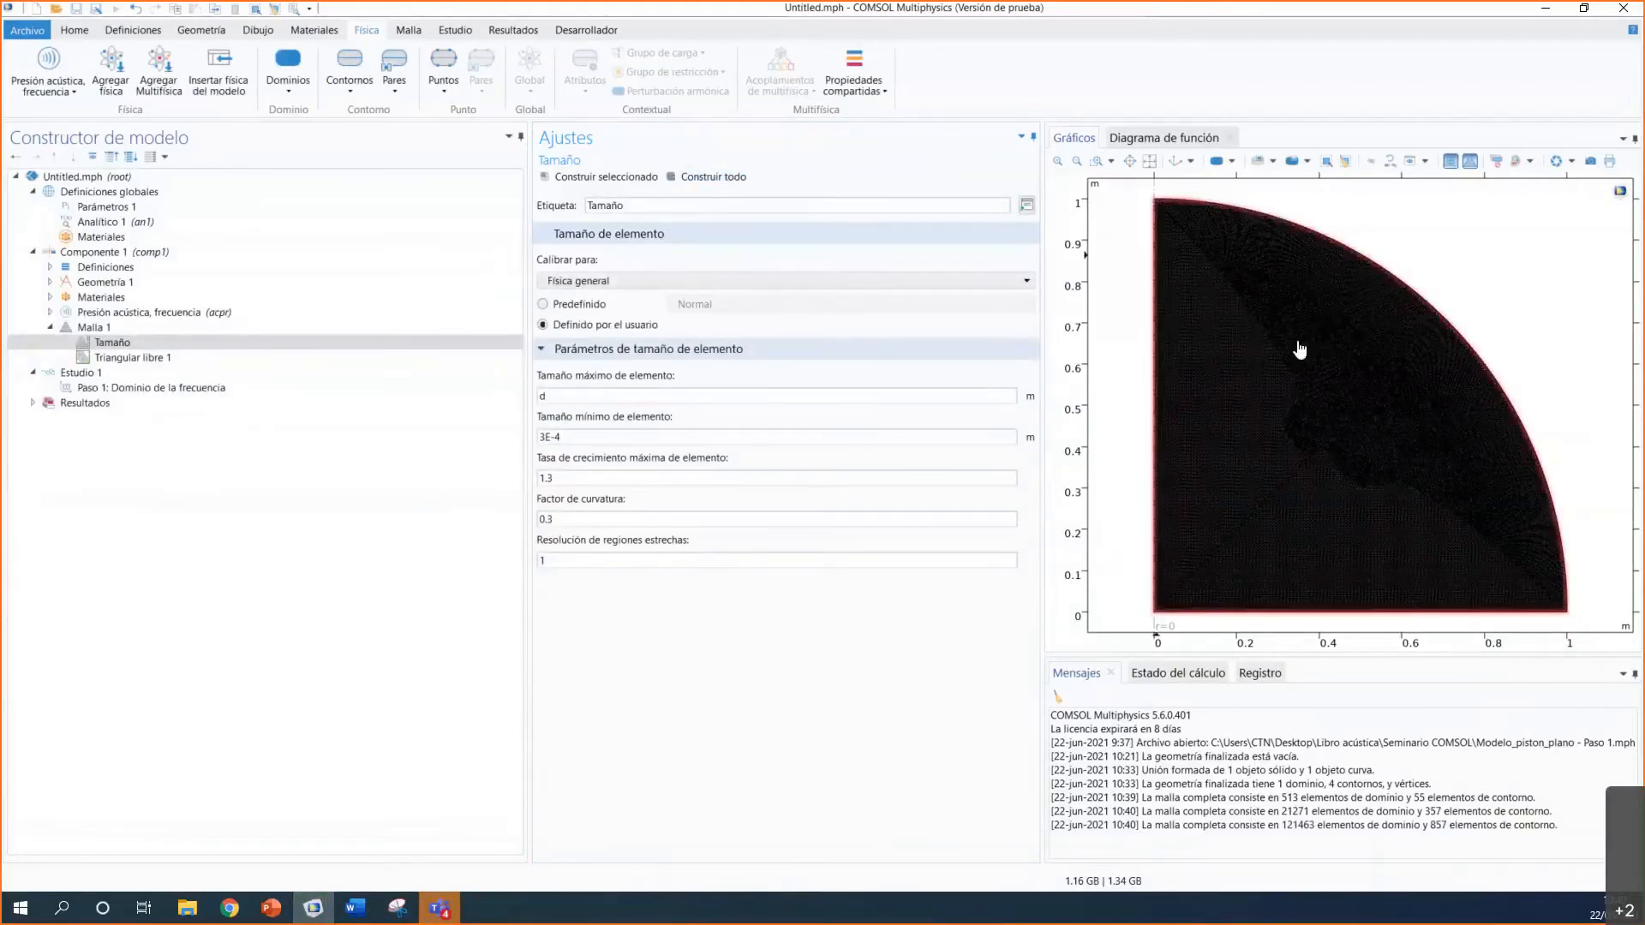
pyautogui.click(1097, 160)
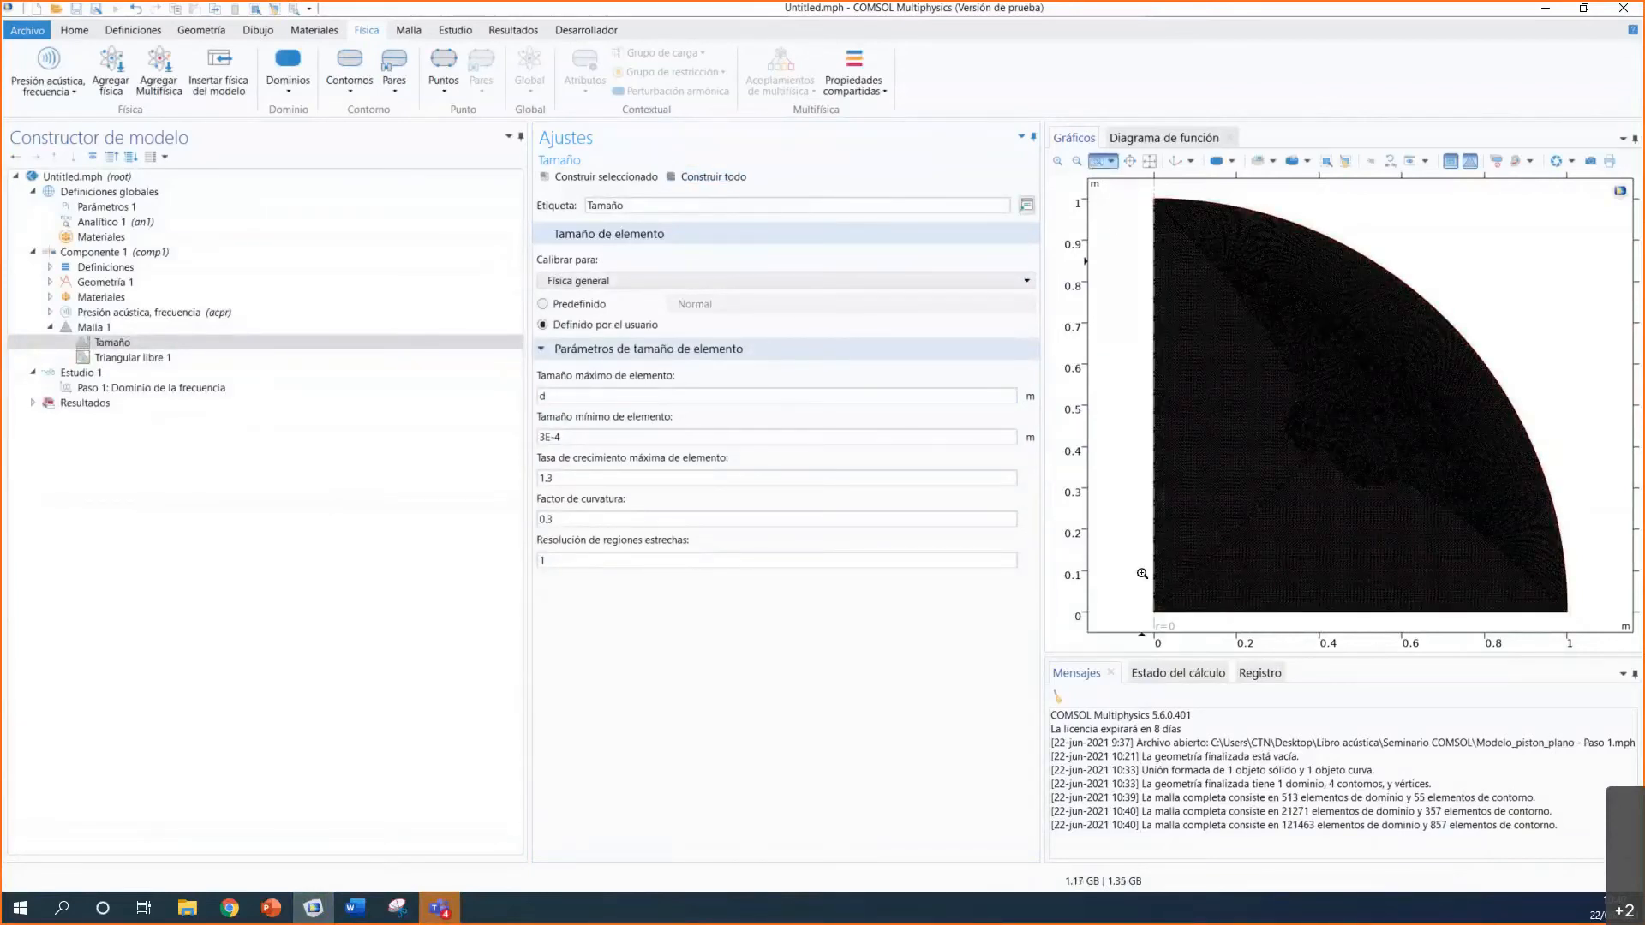
pyautogui.moveTo(1145, 561); pyautogui.dragTo(1222, 627)
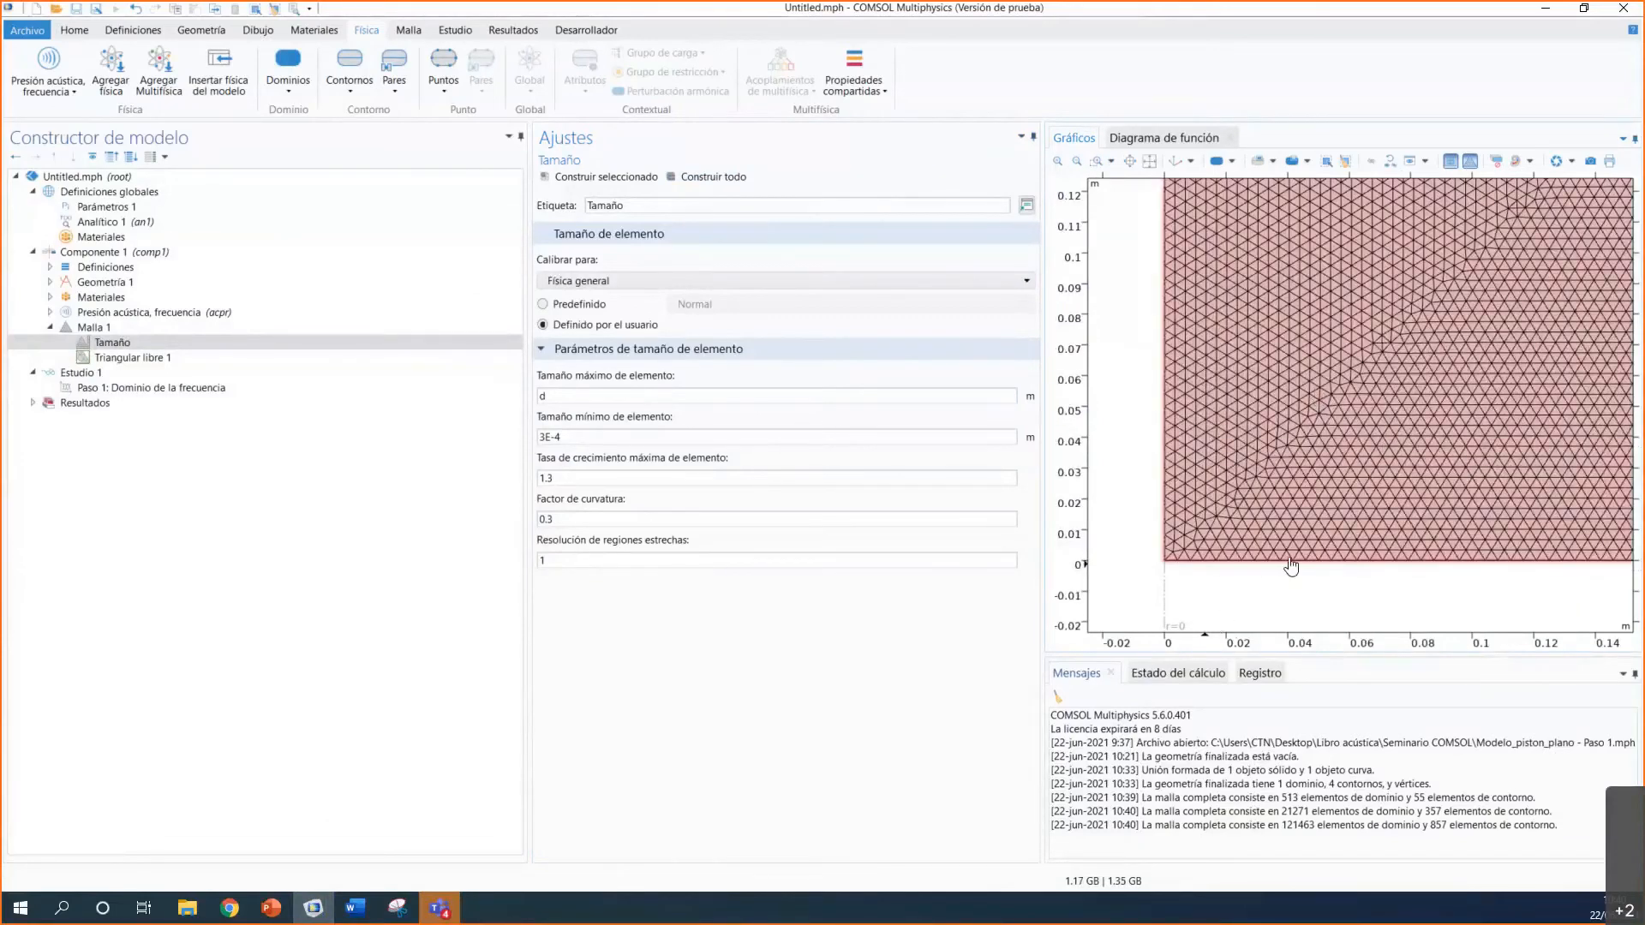
pyautogui.click(1153, 163)
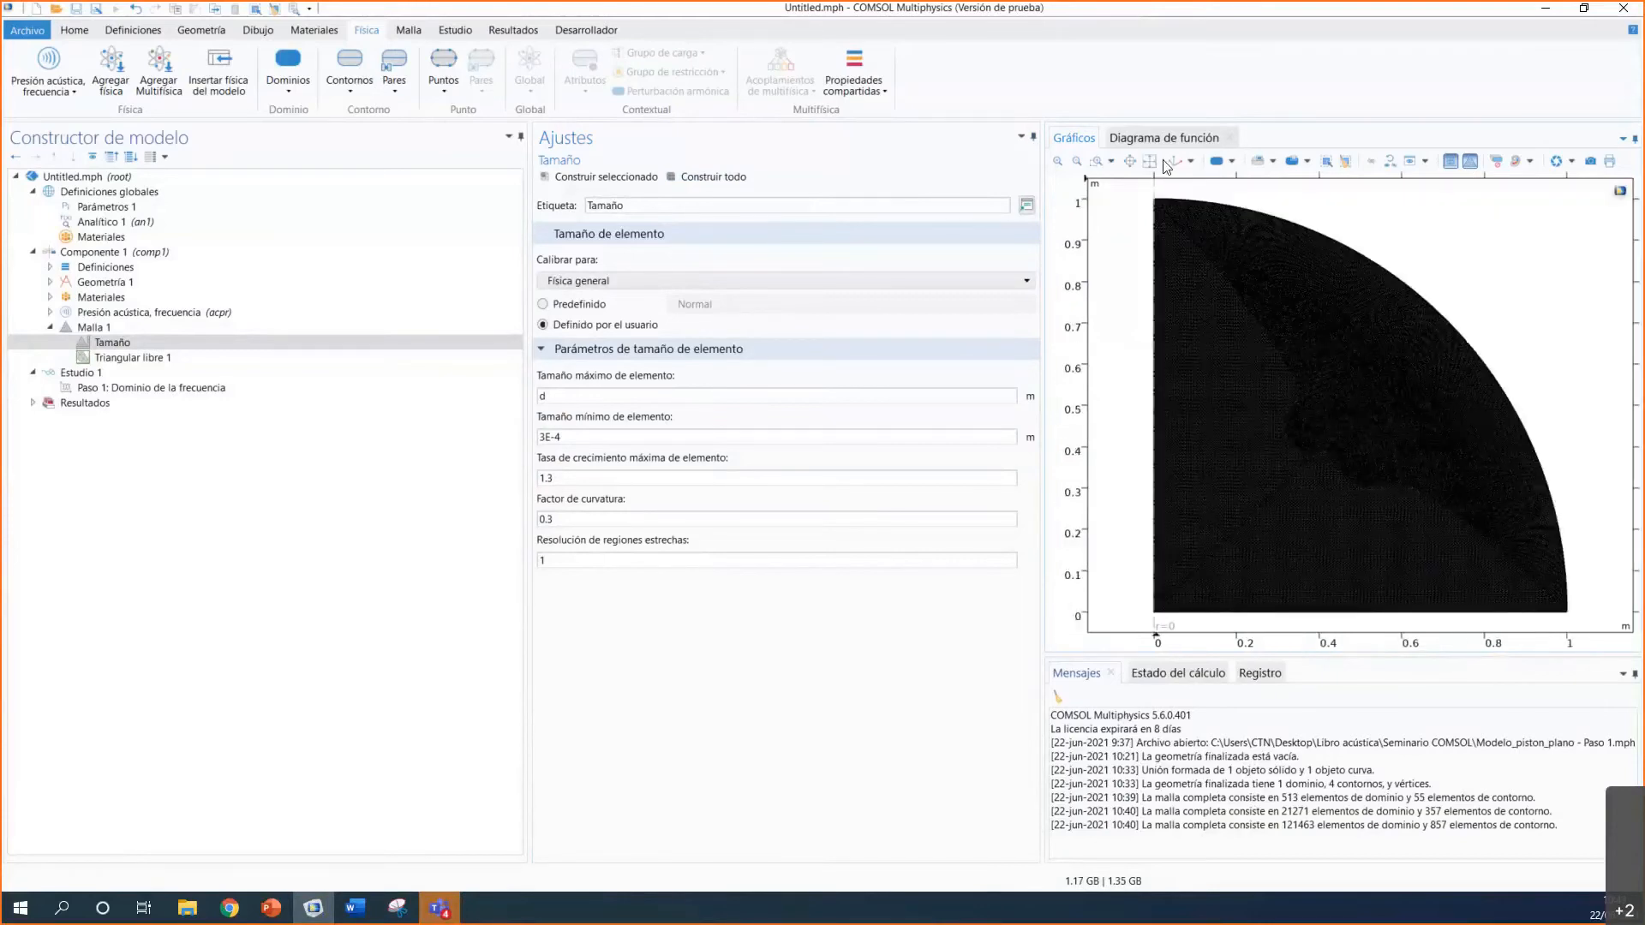
# Step: Collapse Malla 1 and open the settings of the frequency-domain step in Estudio 1
pyautogui.click(51, 326)
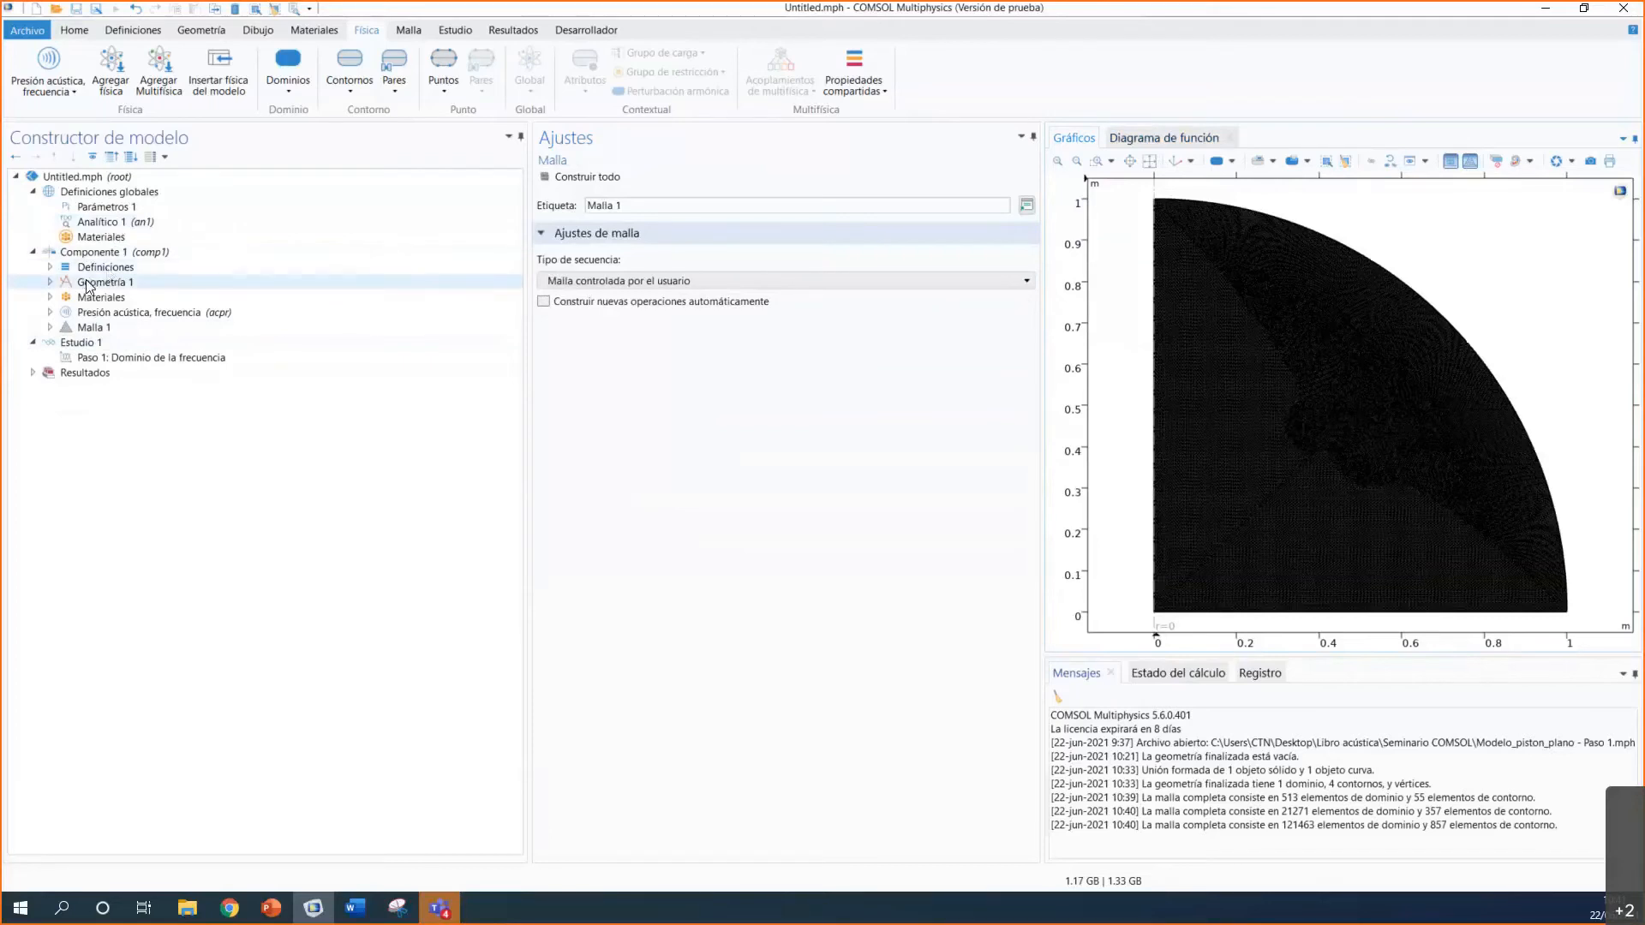
pyautogui.click(86, 344)
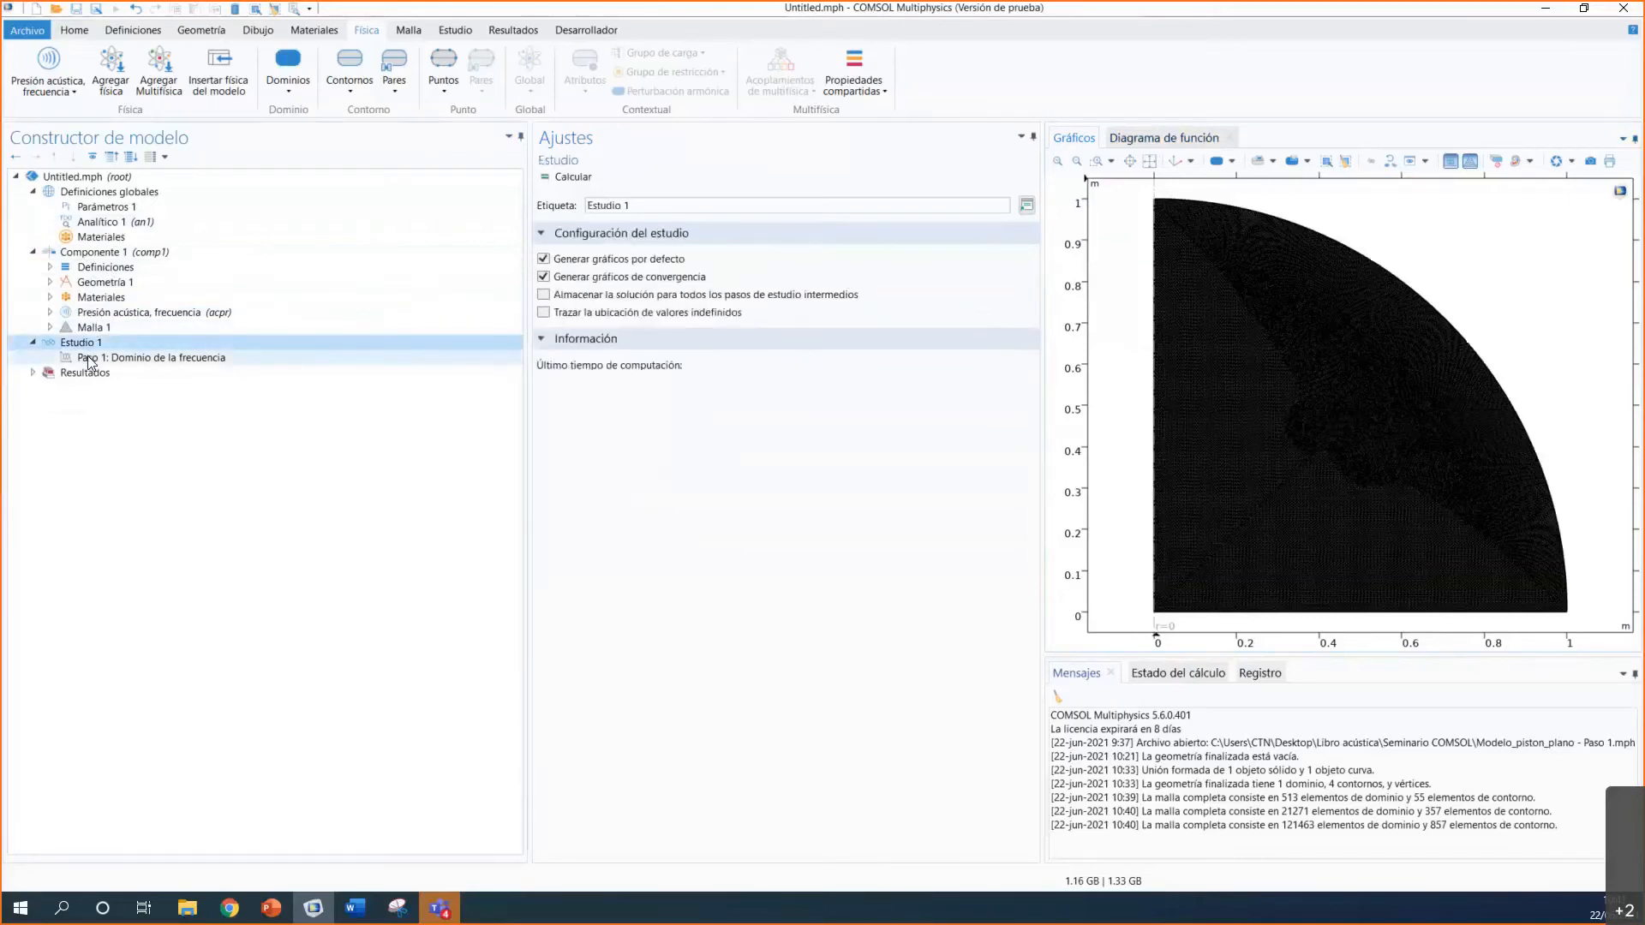
pyautogui.click(93, 356)
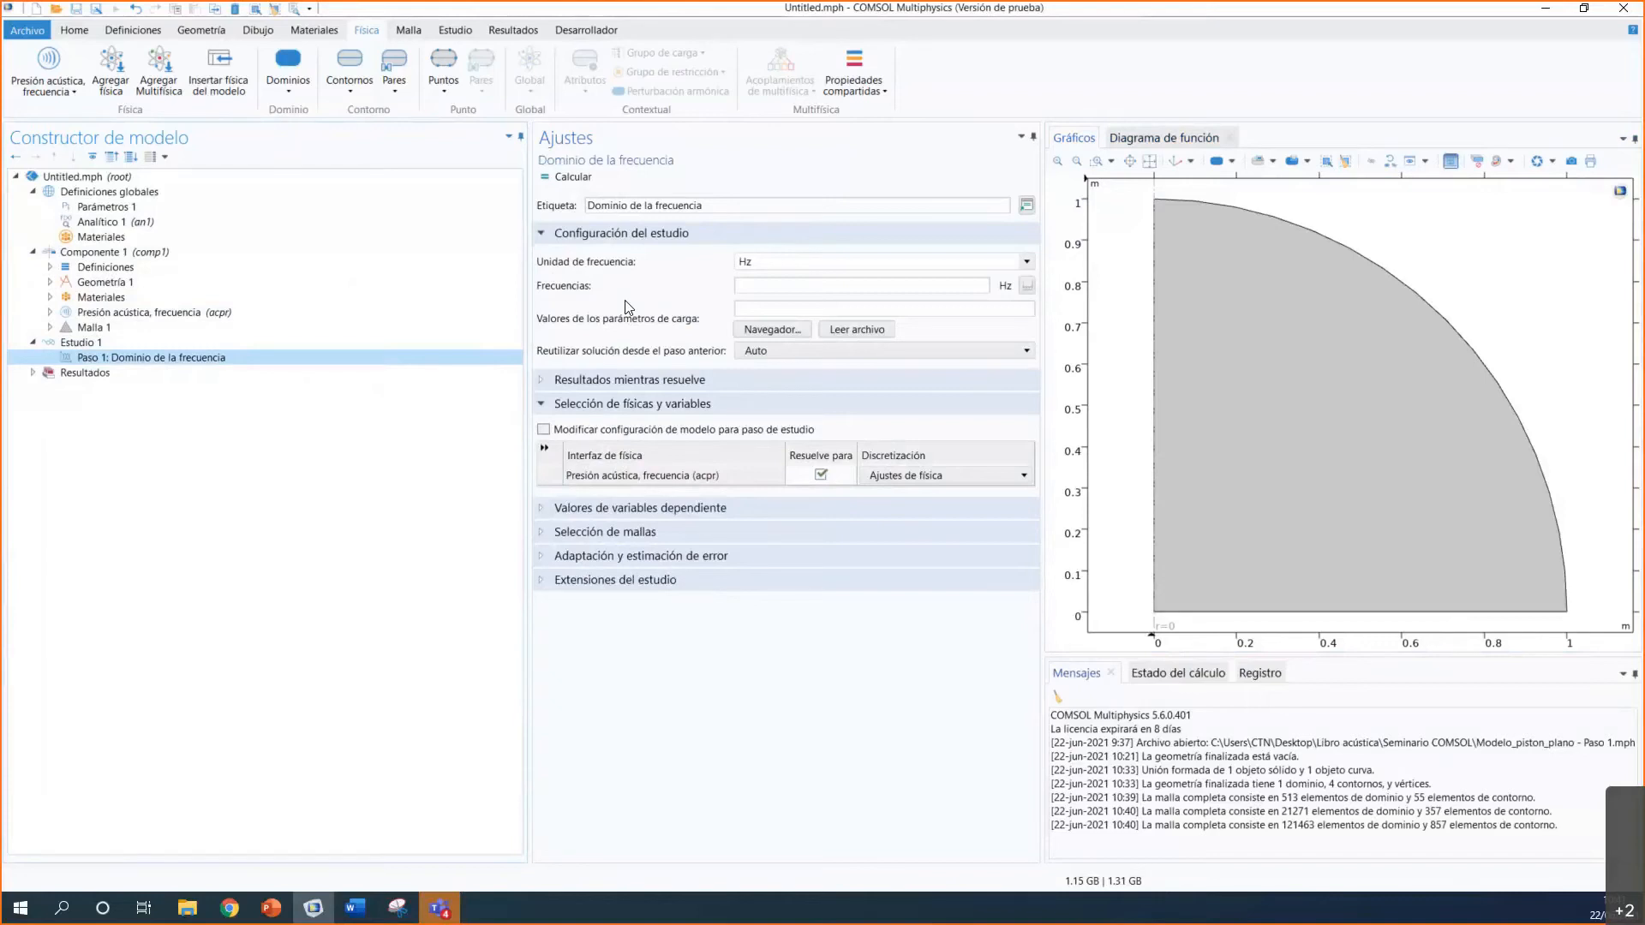
pyautogui.click(783, 287)
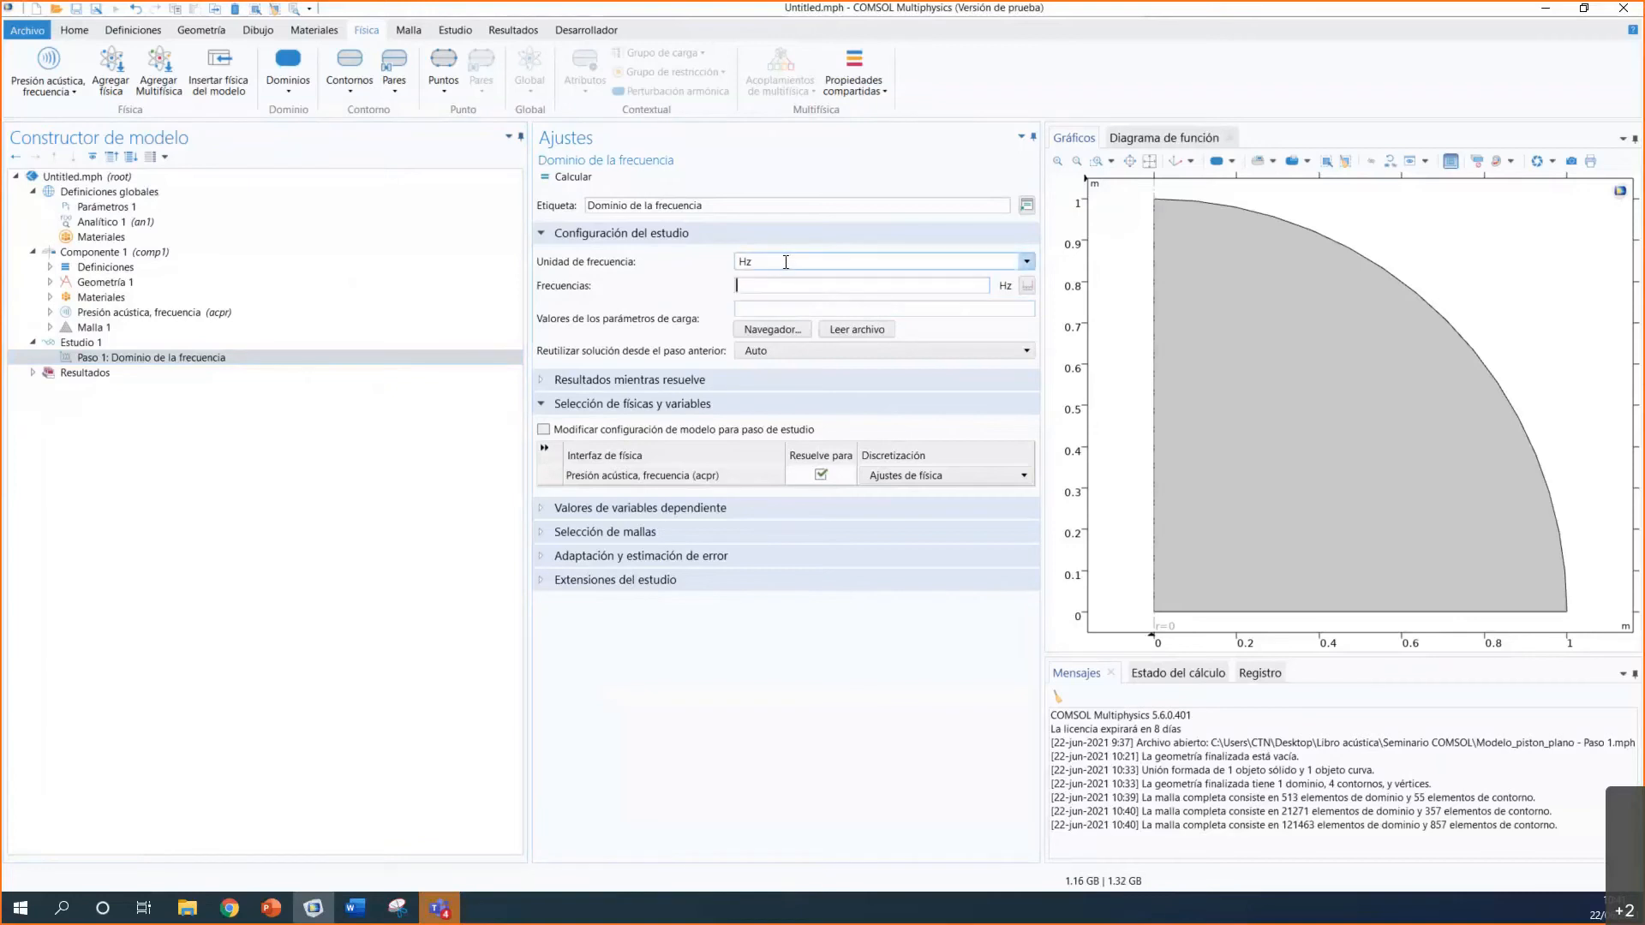
pyautogui.write('5000')
pyautogui.press('Return')
pyautogui.press('BackSpace')
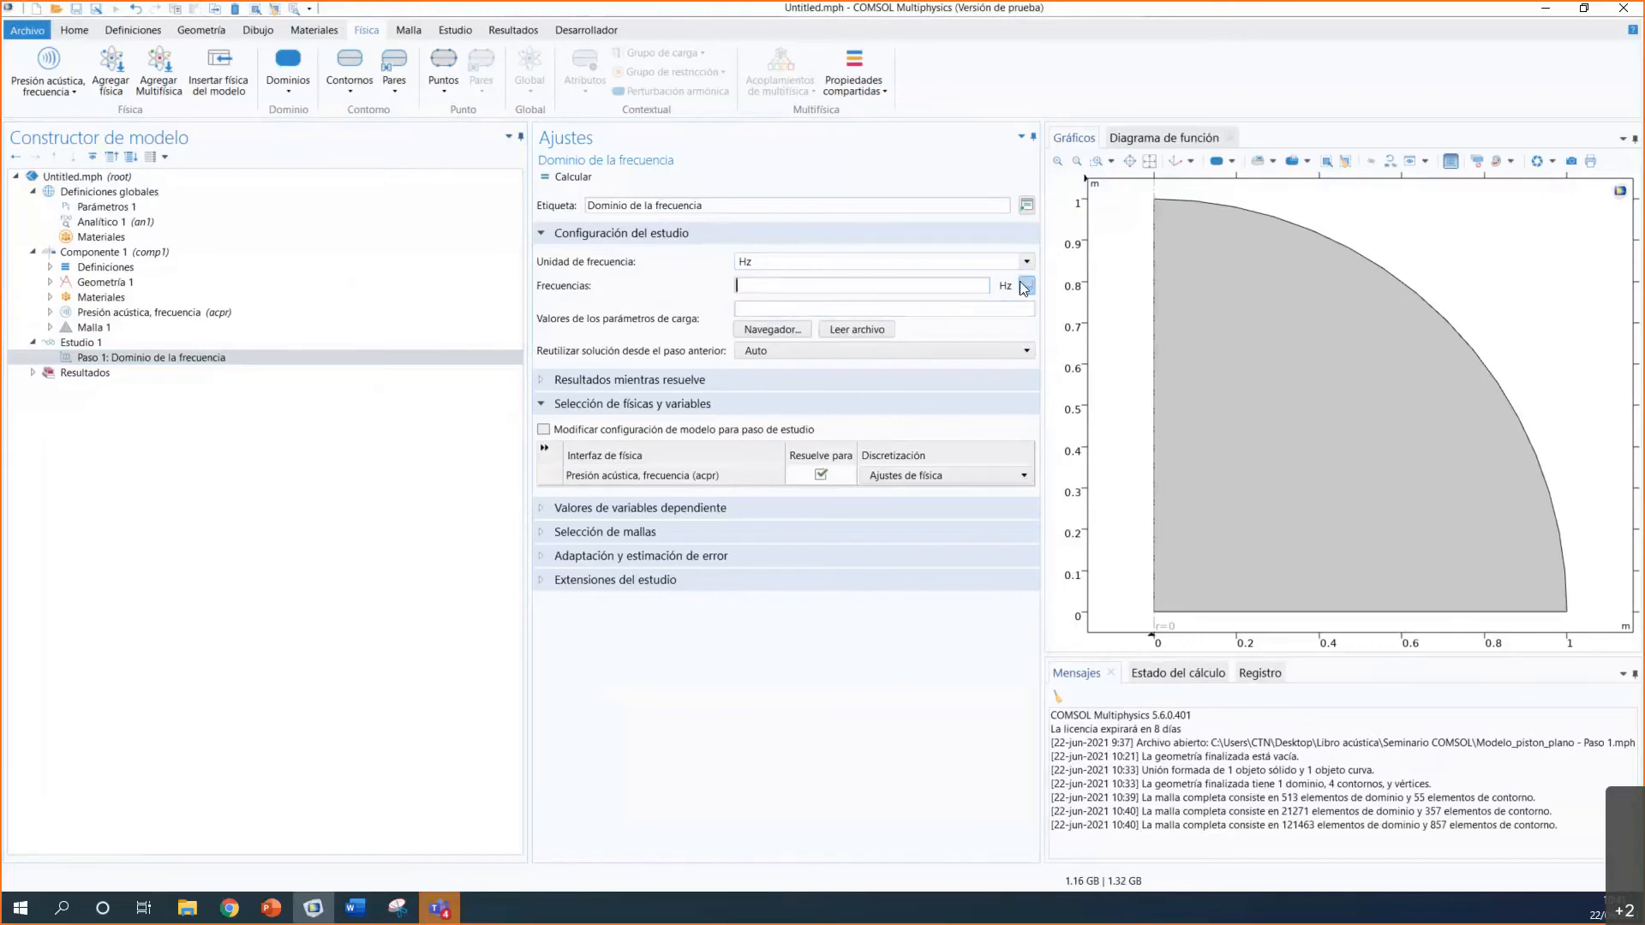
# Step: Define the study frequencies as a range from 1000 to 5000 Hz in steps of 500 Hz
pyautogui.click(1027, 285)
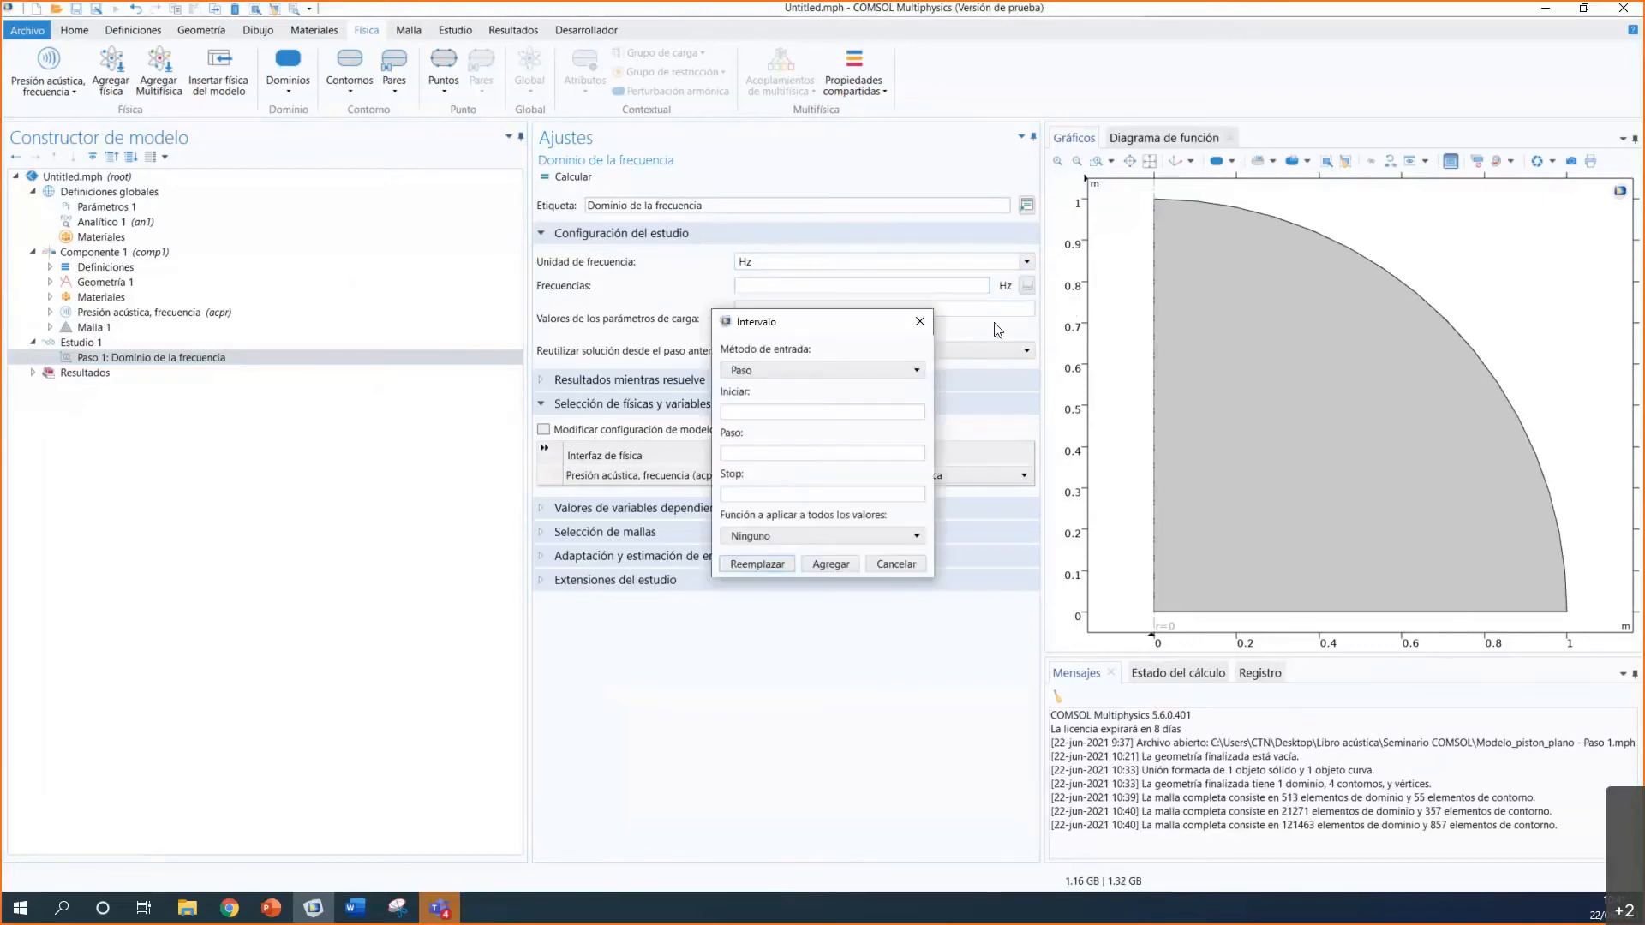
pyautogui.click(809, 413)
pyautogui.click(794, 413)
pyautogui.write('1000')
pyautogui.press('Tab')
pyautogui.write('500')
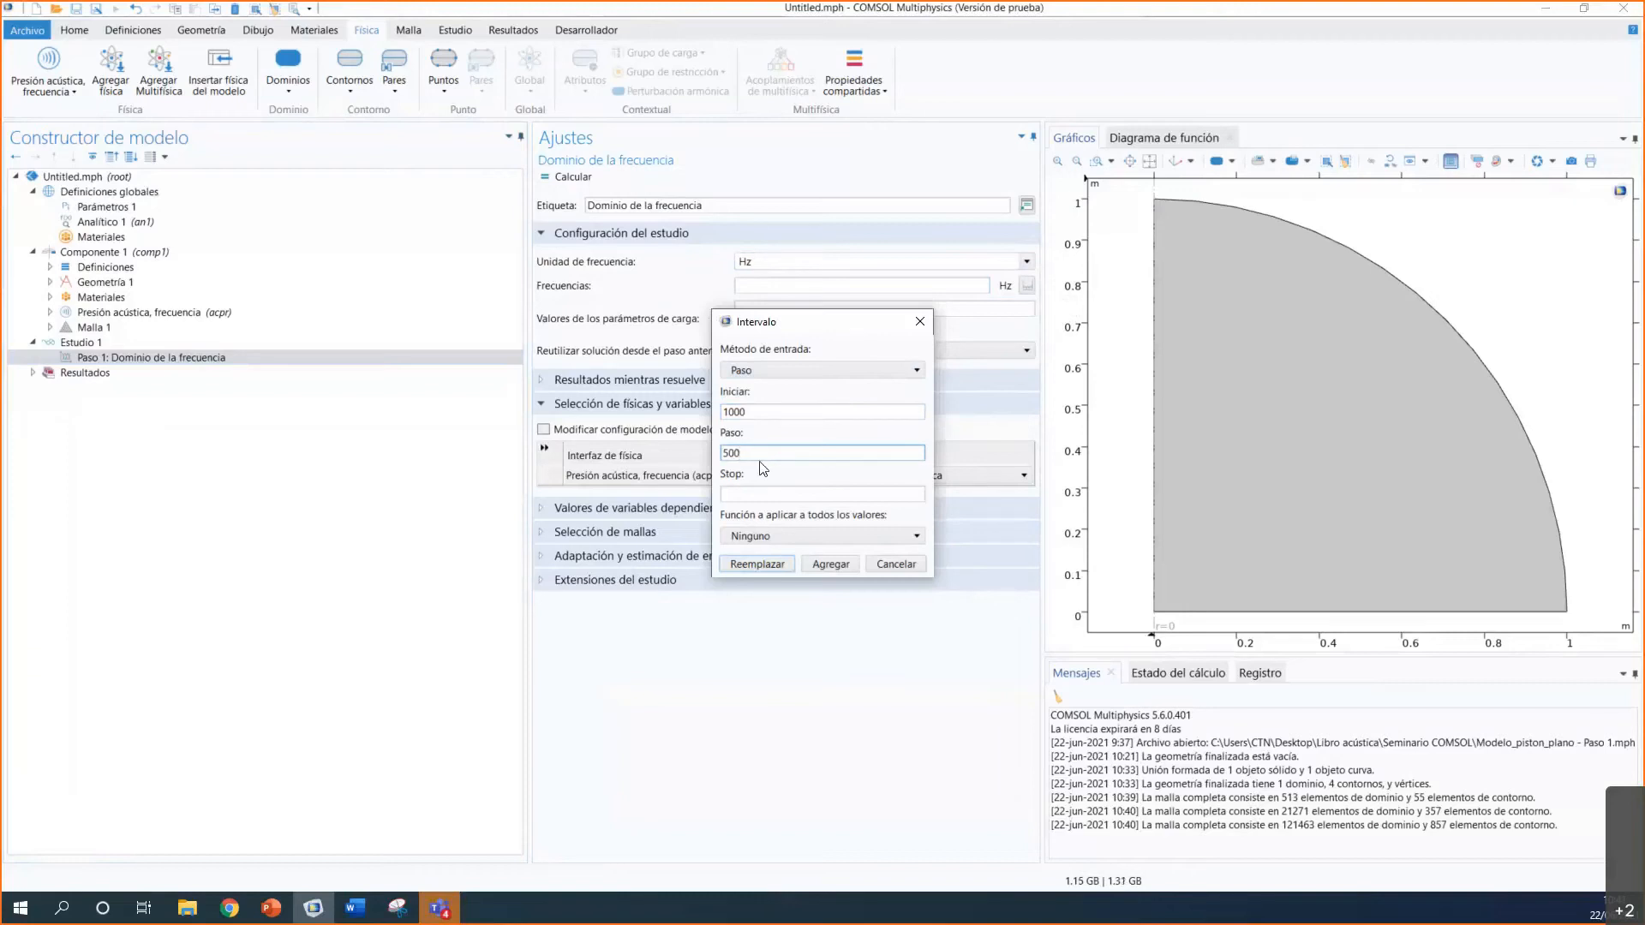
pyautogui.press('Tab')
pyautogui.write('5000')
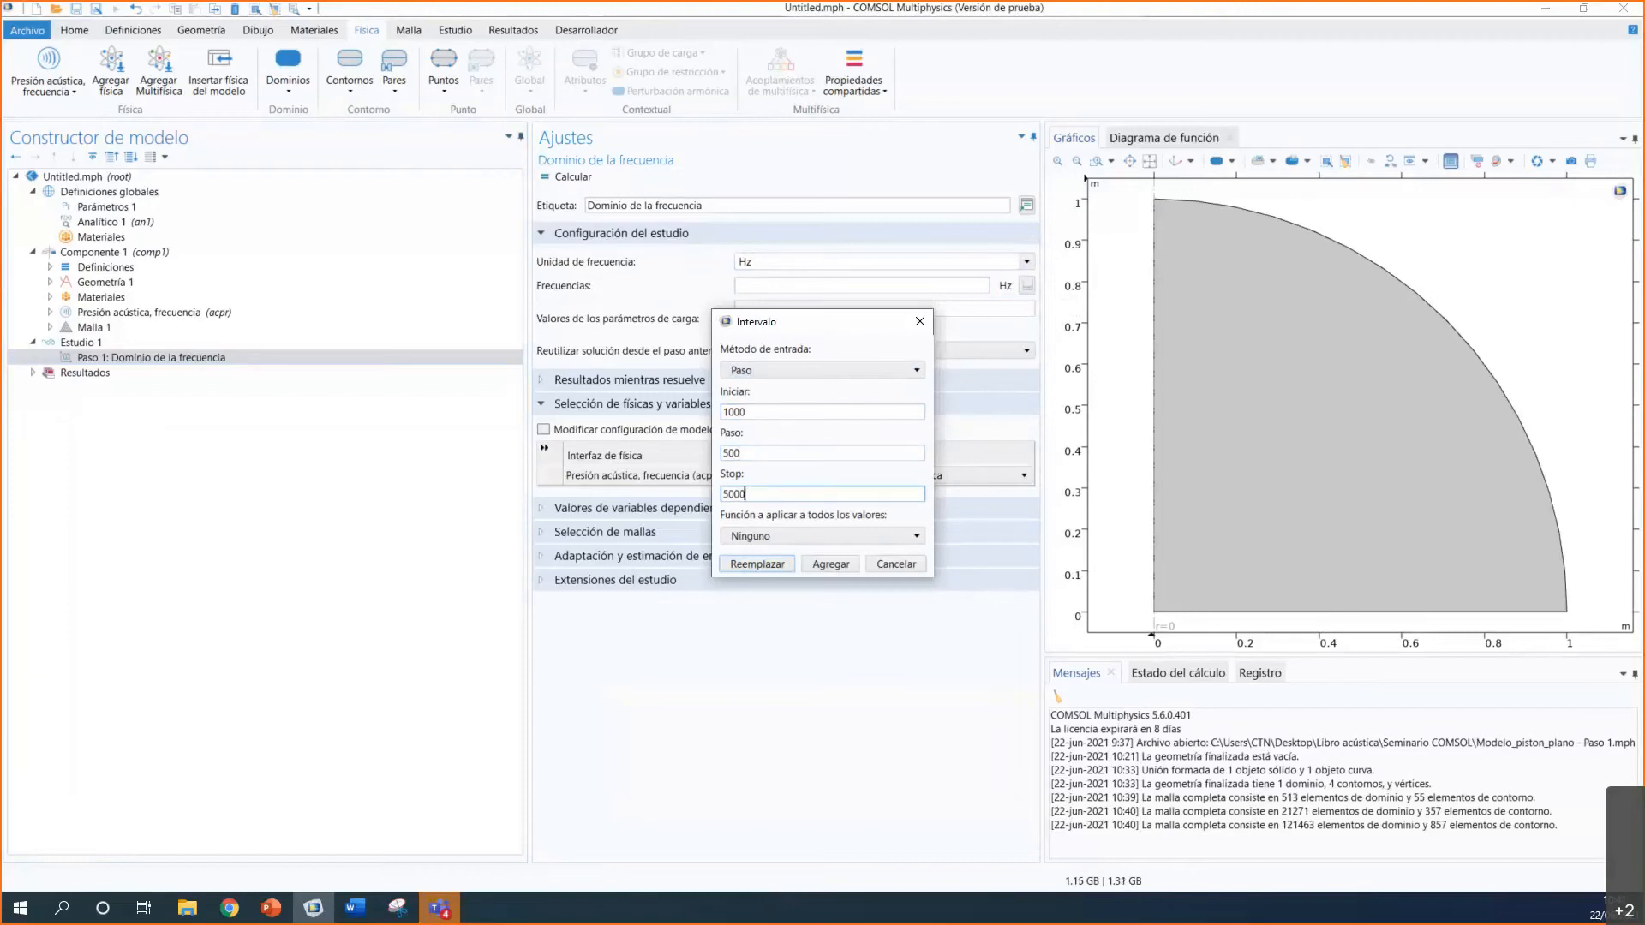
pyautogui.click(832, 564)
pyautogui.moveTo(951, 285); pyautogui.dragTo(735, 286)
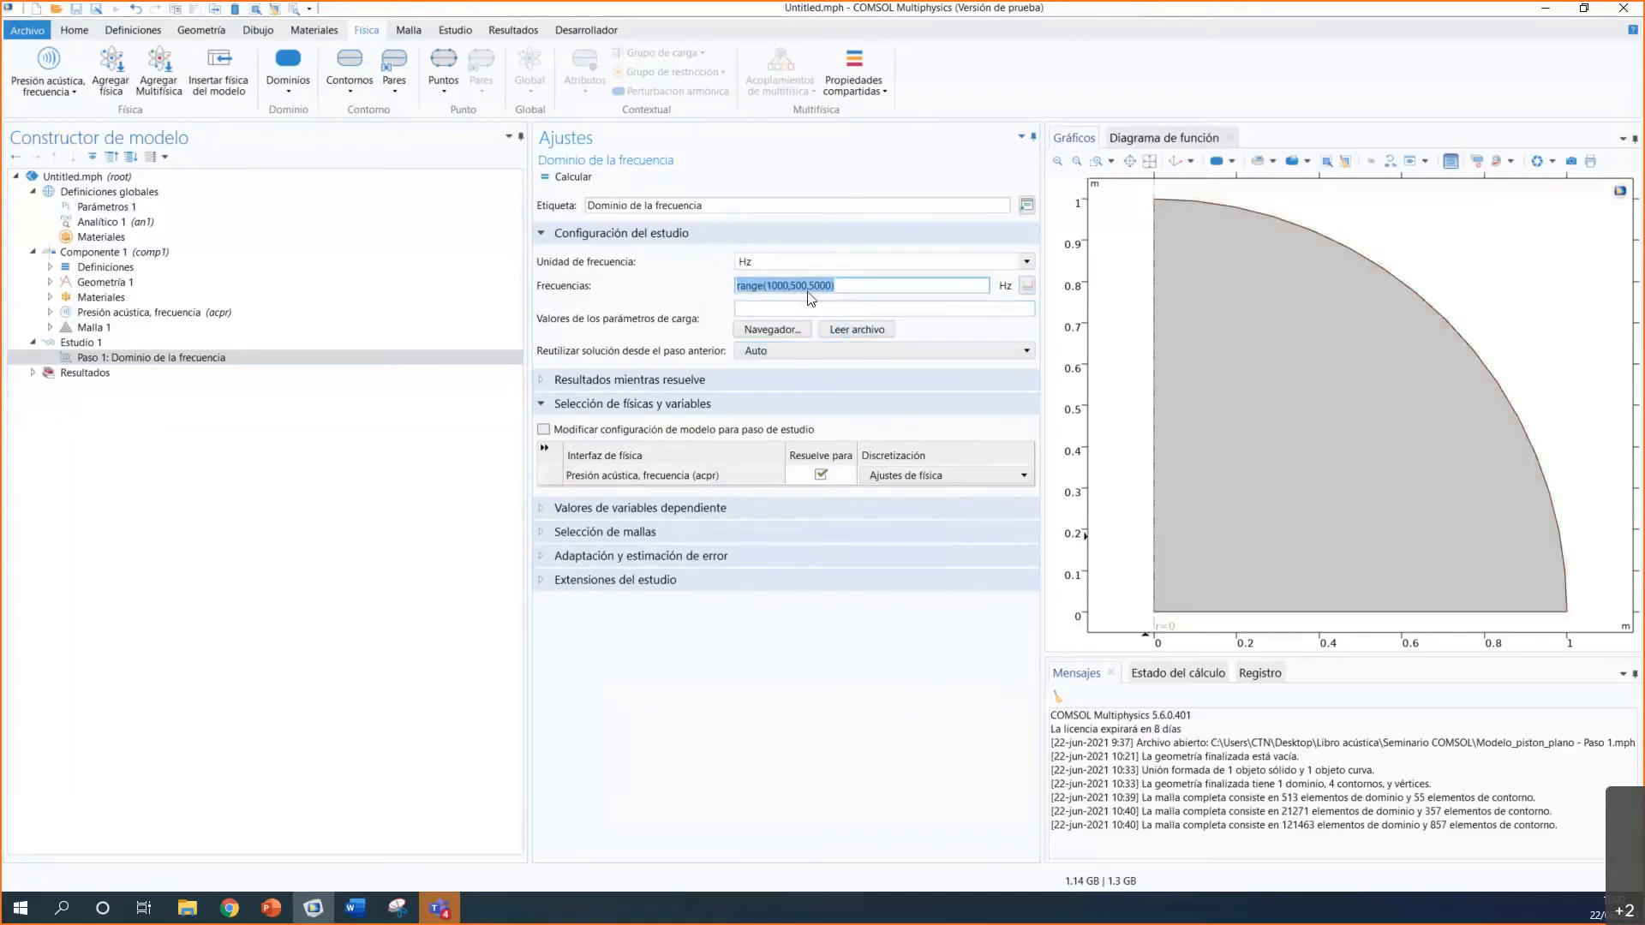
pyautogui.click(777, 289)
# Step: Set the study frequency to the parameter f, check it against the global parameters, and compute the study
pyautogui.moveTo(828, 286); pyautogui.dragTo(725, 269)
pyautogui.write('f')
pyautogui.click(107, 206)
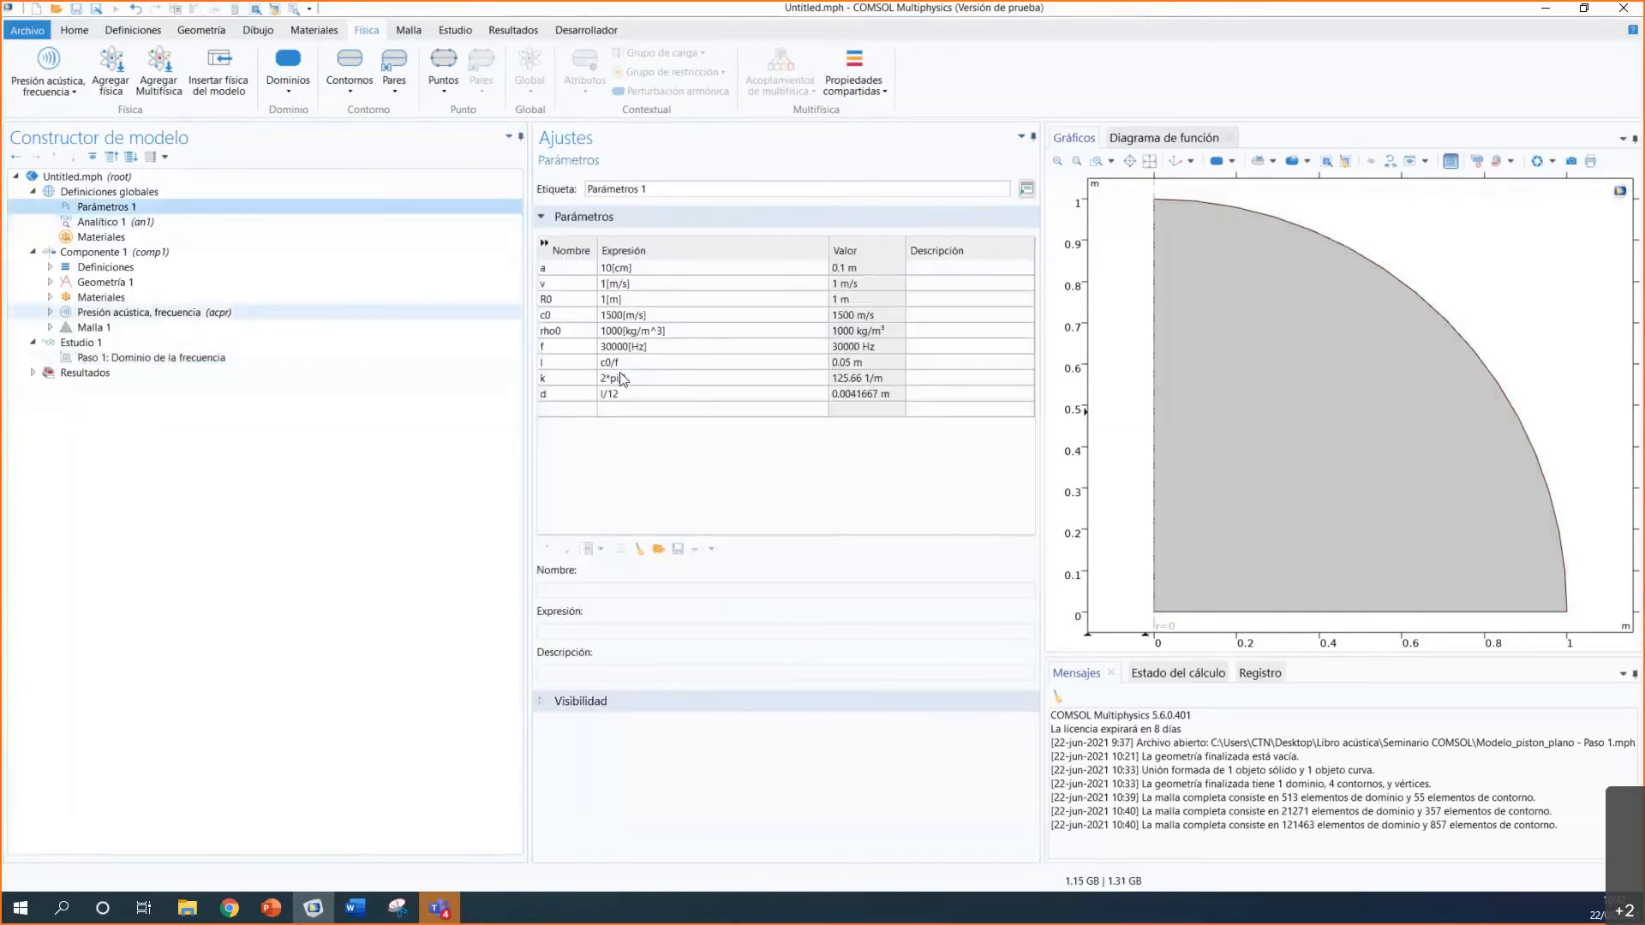
pyautogui.click(141, 360)
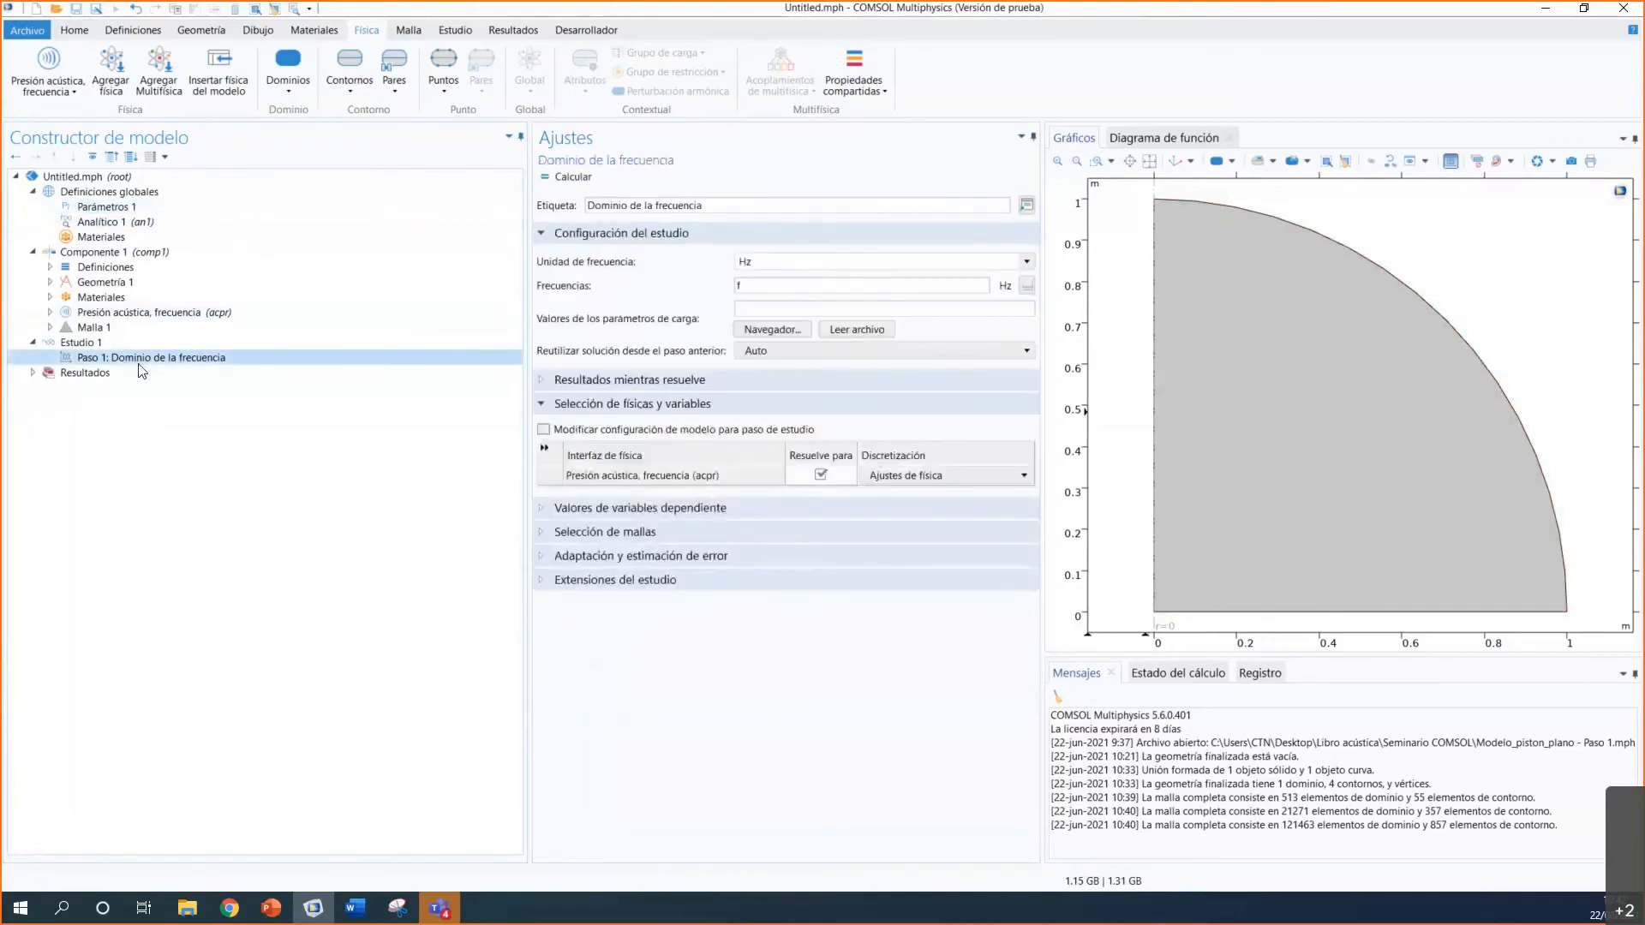
pyautogui.click(786, 287)
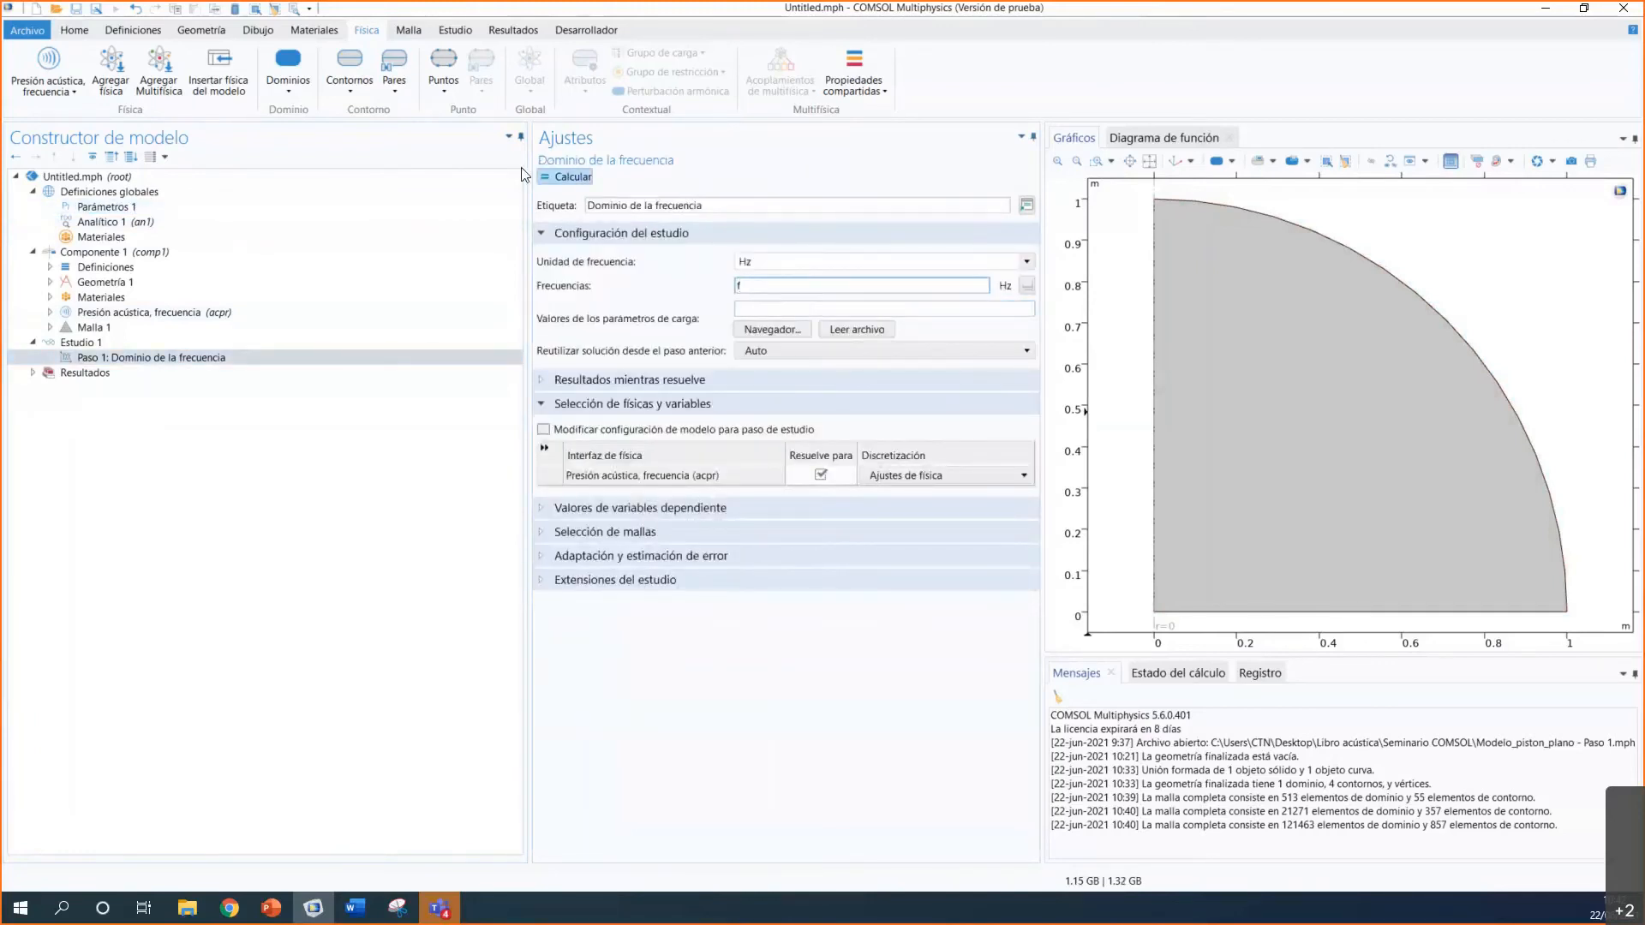
pyautogui.click(565, 178)
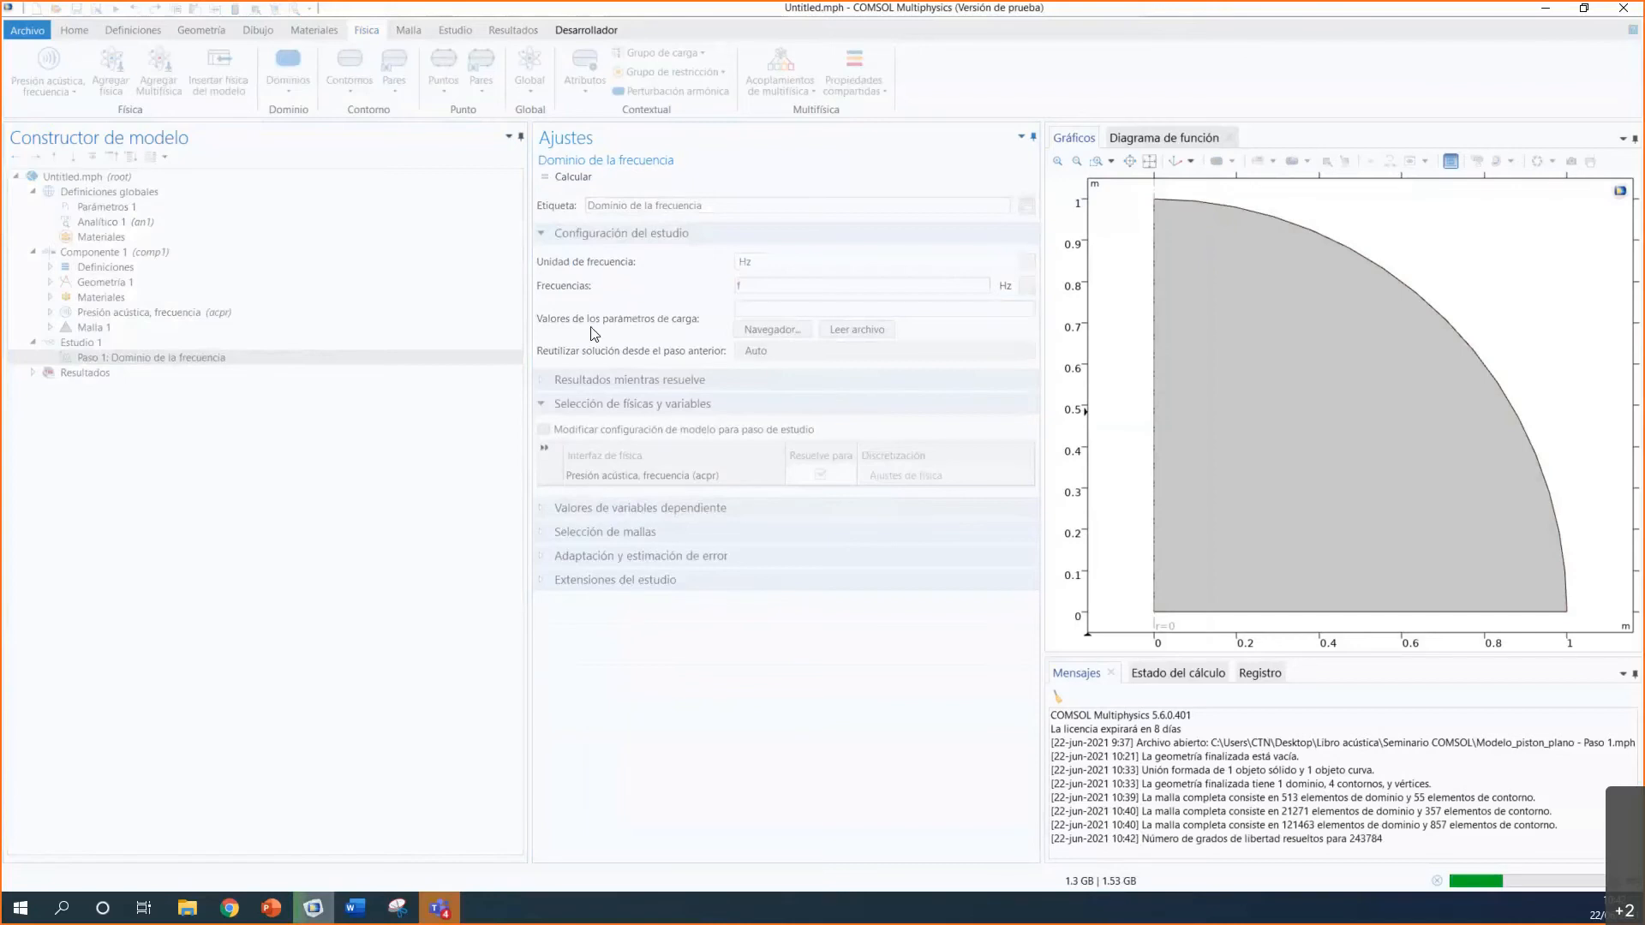
pyautogui.doubleClick(1375, 840)
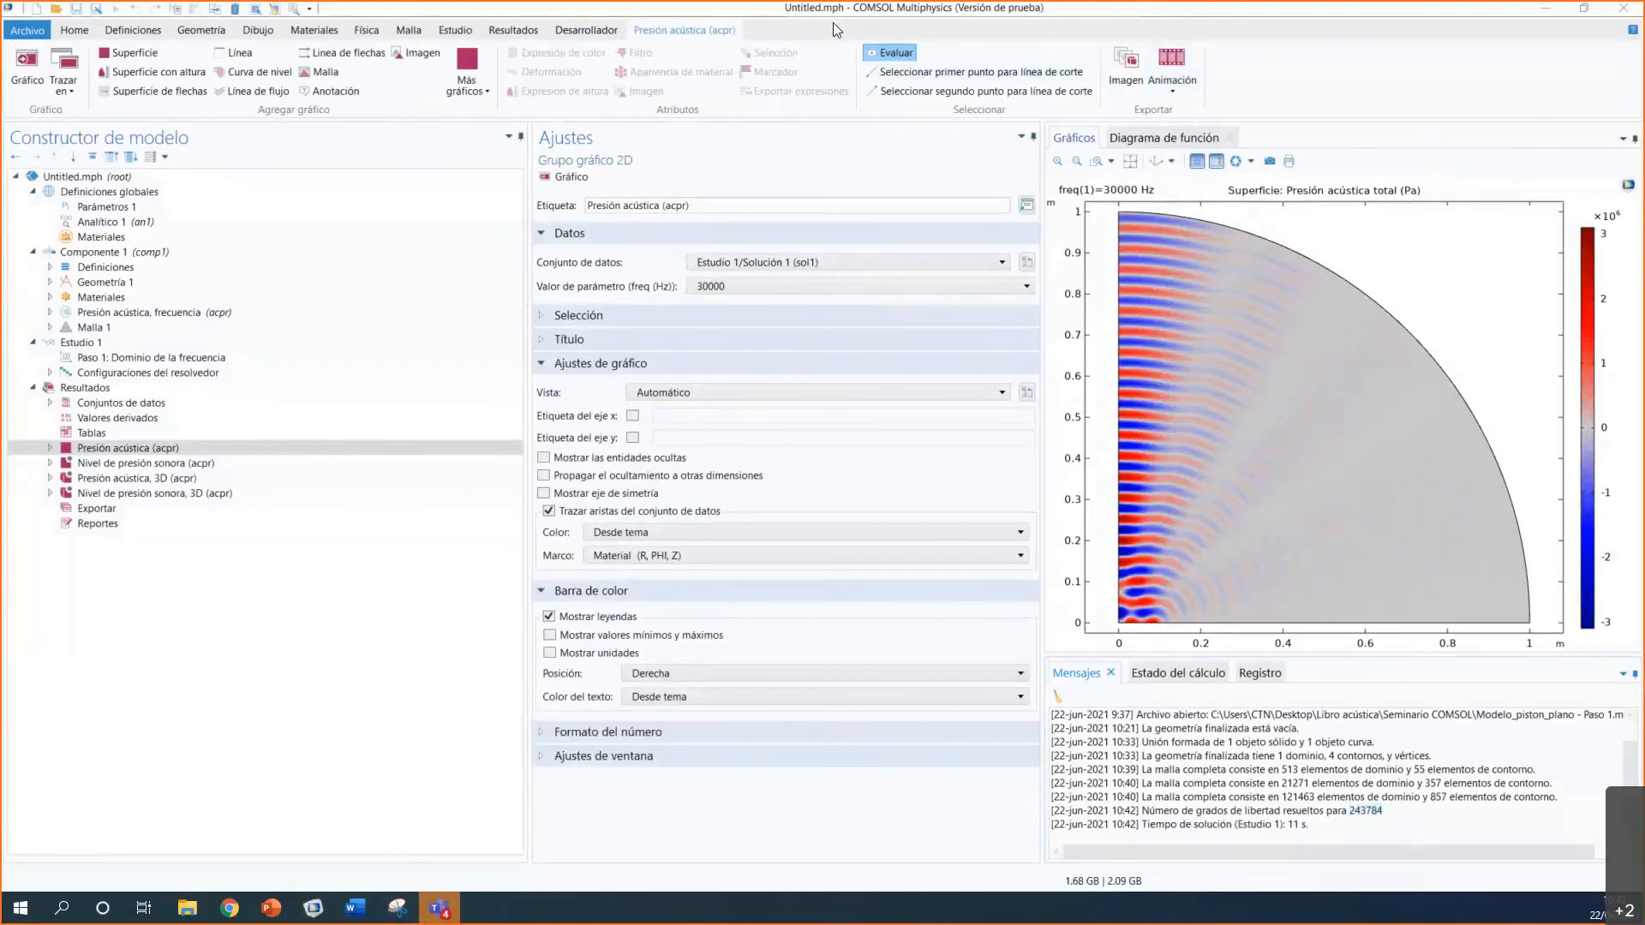
# Step: Examine the 2D and 3D sound pressure level plots, zooming in near the piston and rotating the 3D view
pyautogui.click(308, 662)
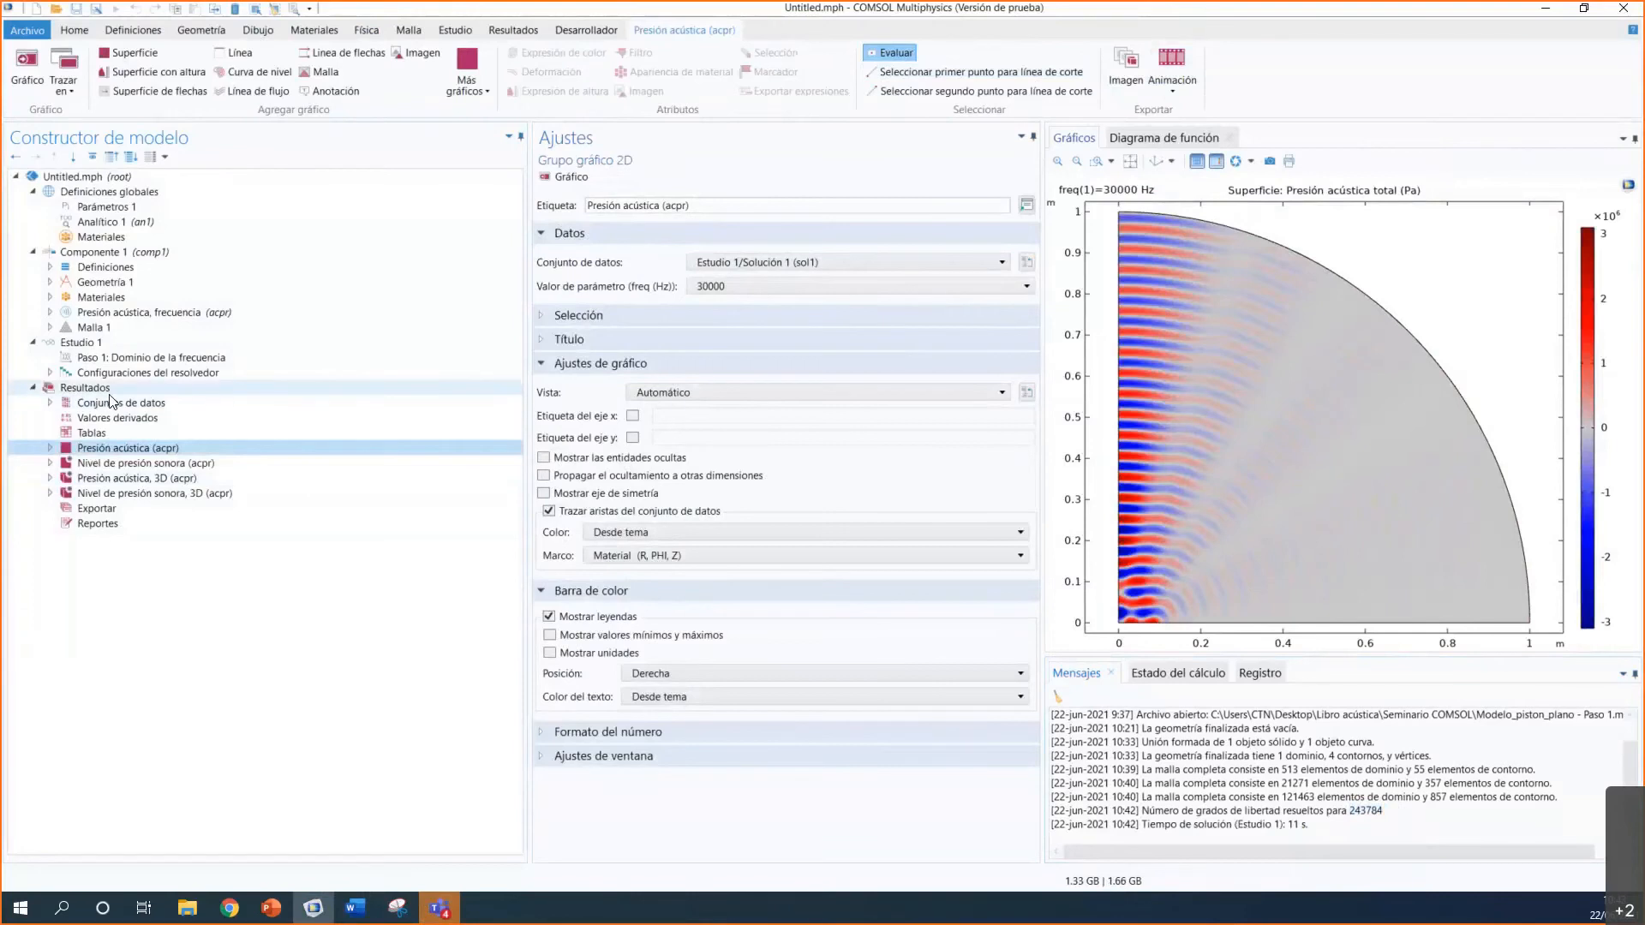
pyautogui.click(122, 465)
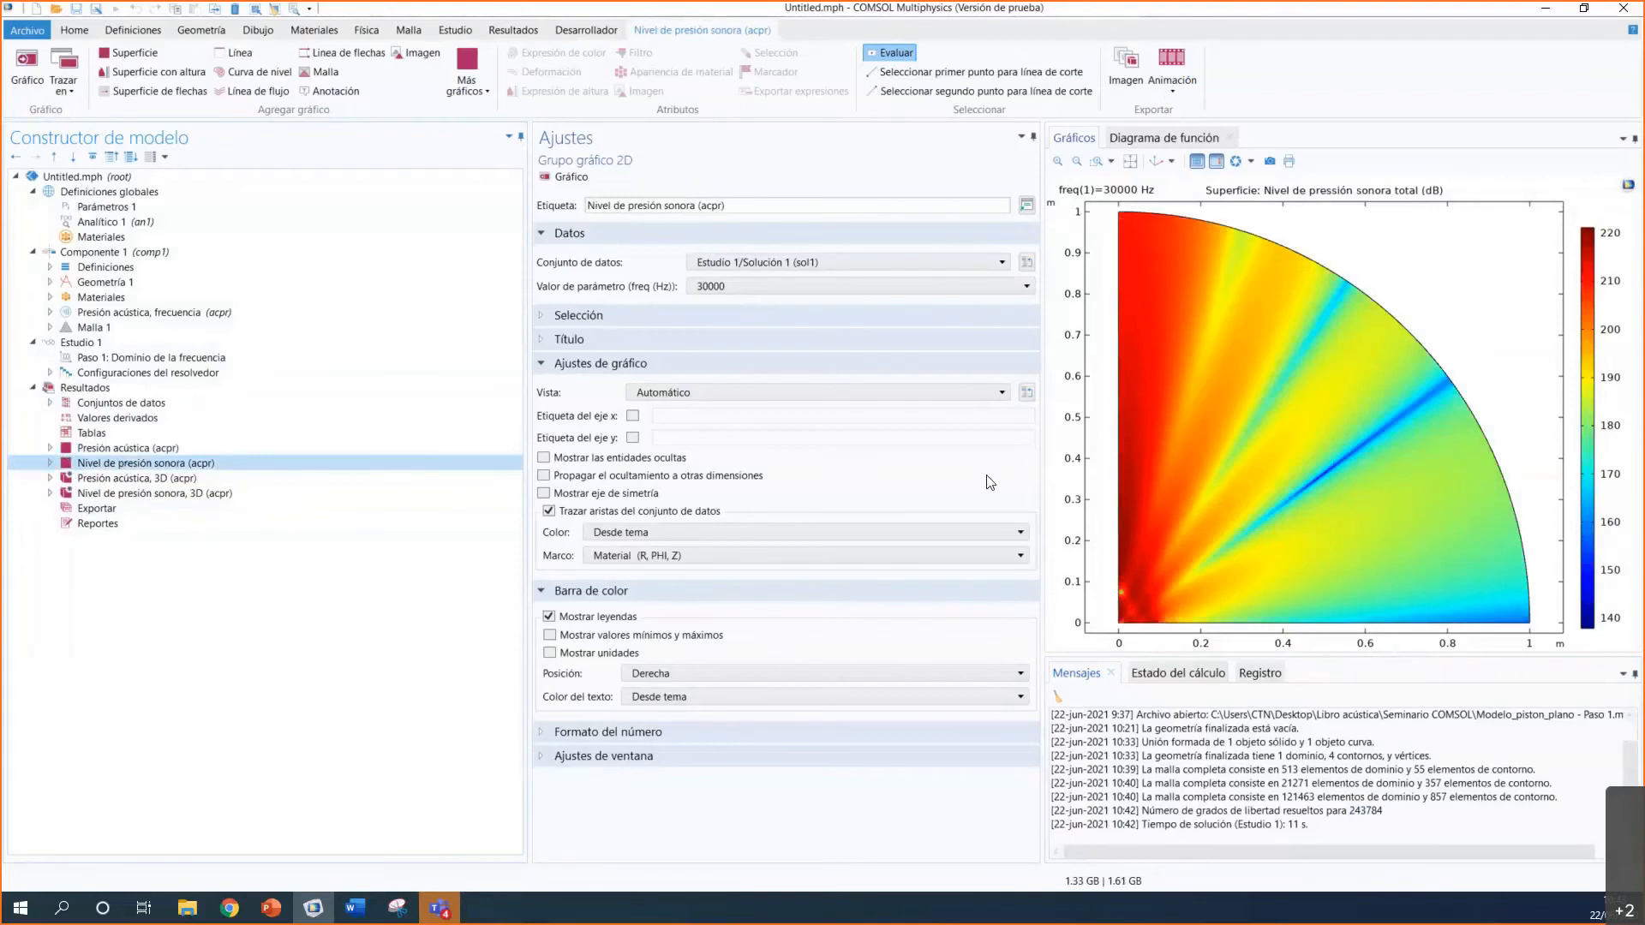
pyautogui.click(147, 480)
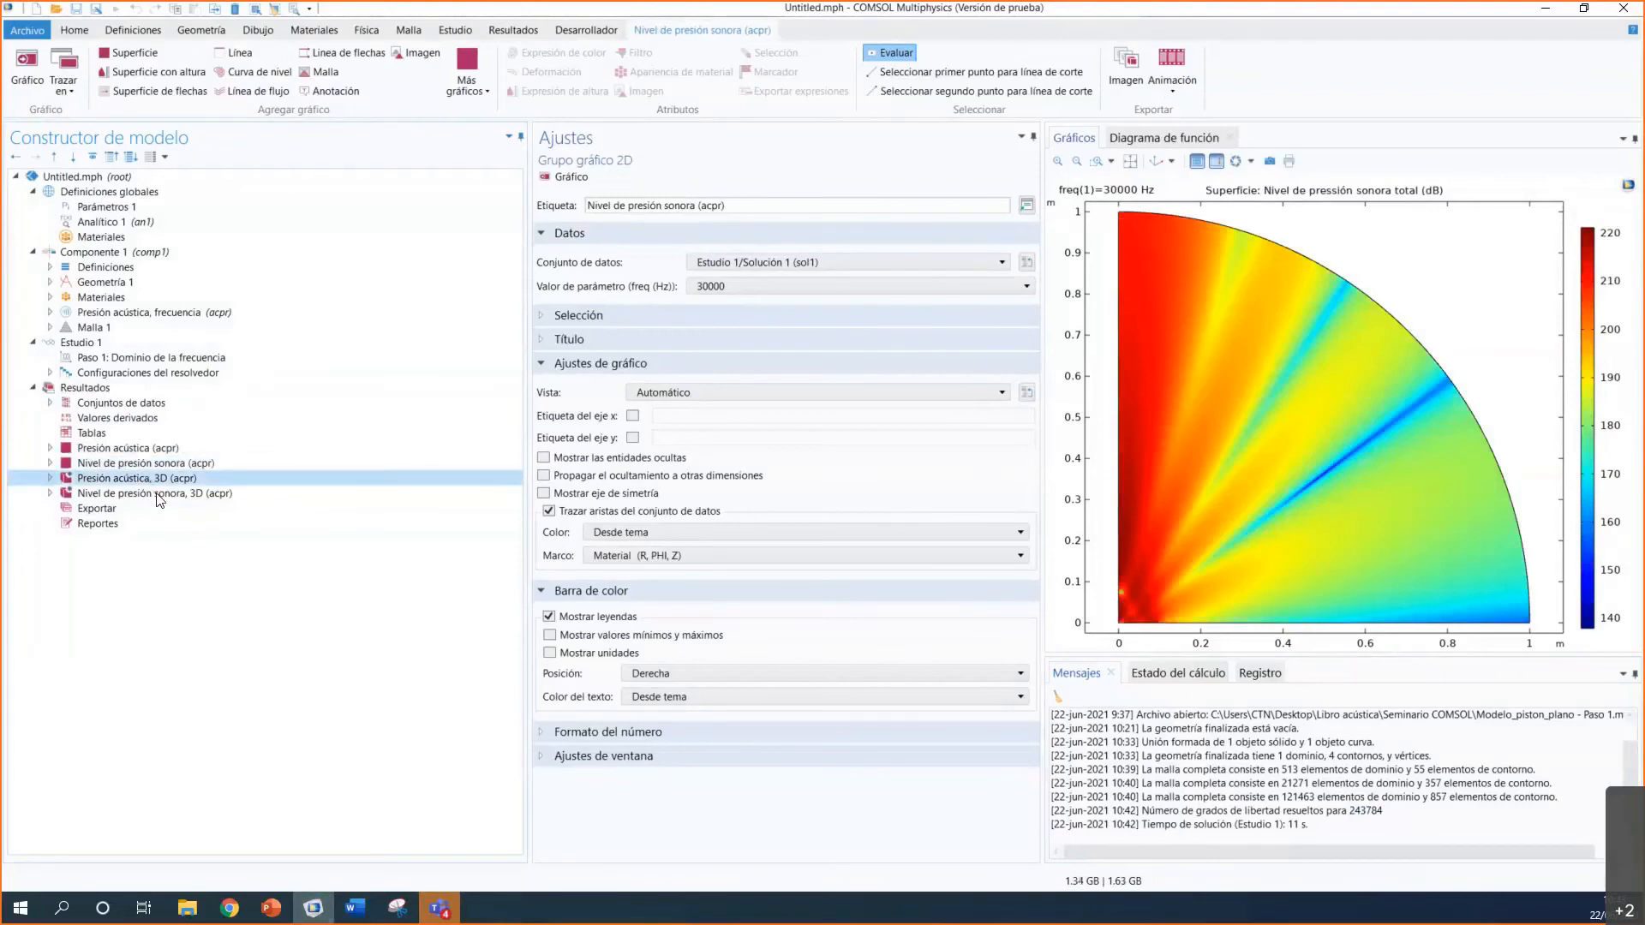
pyautogui.click(159, 507)
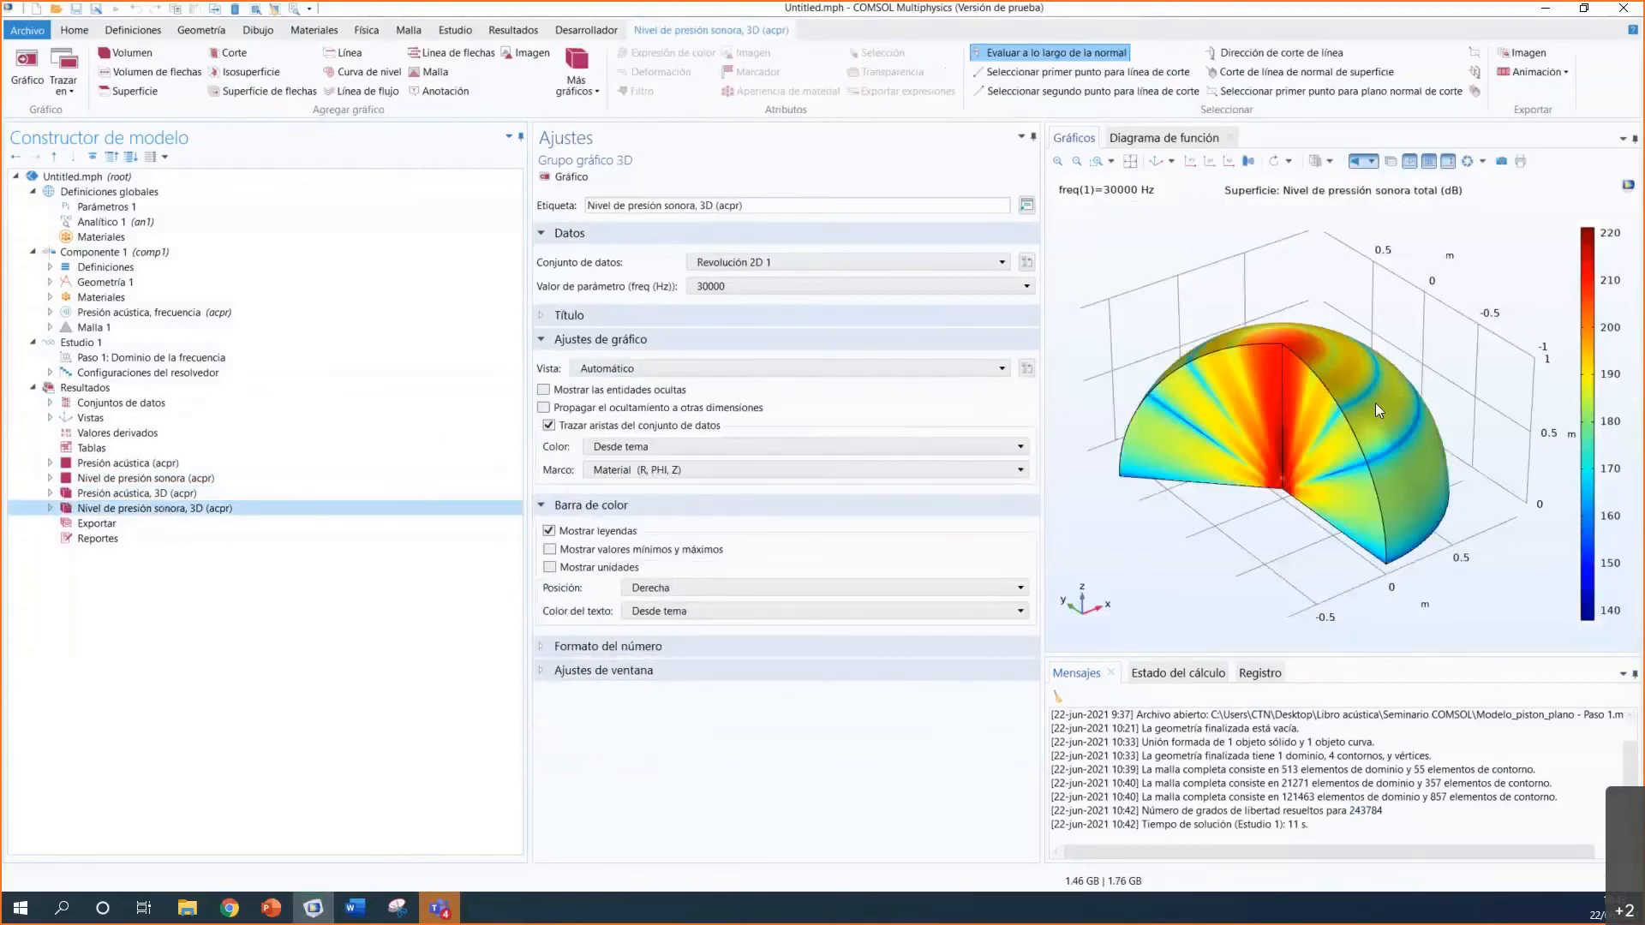
pyautogui.click(134, 479)
pyautogui.click(135, 509)
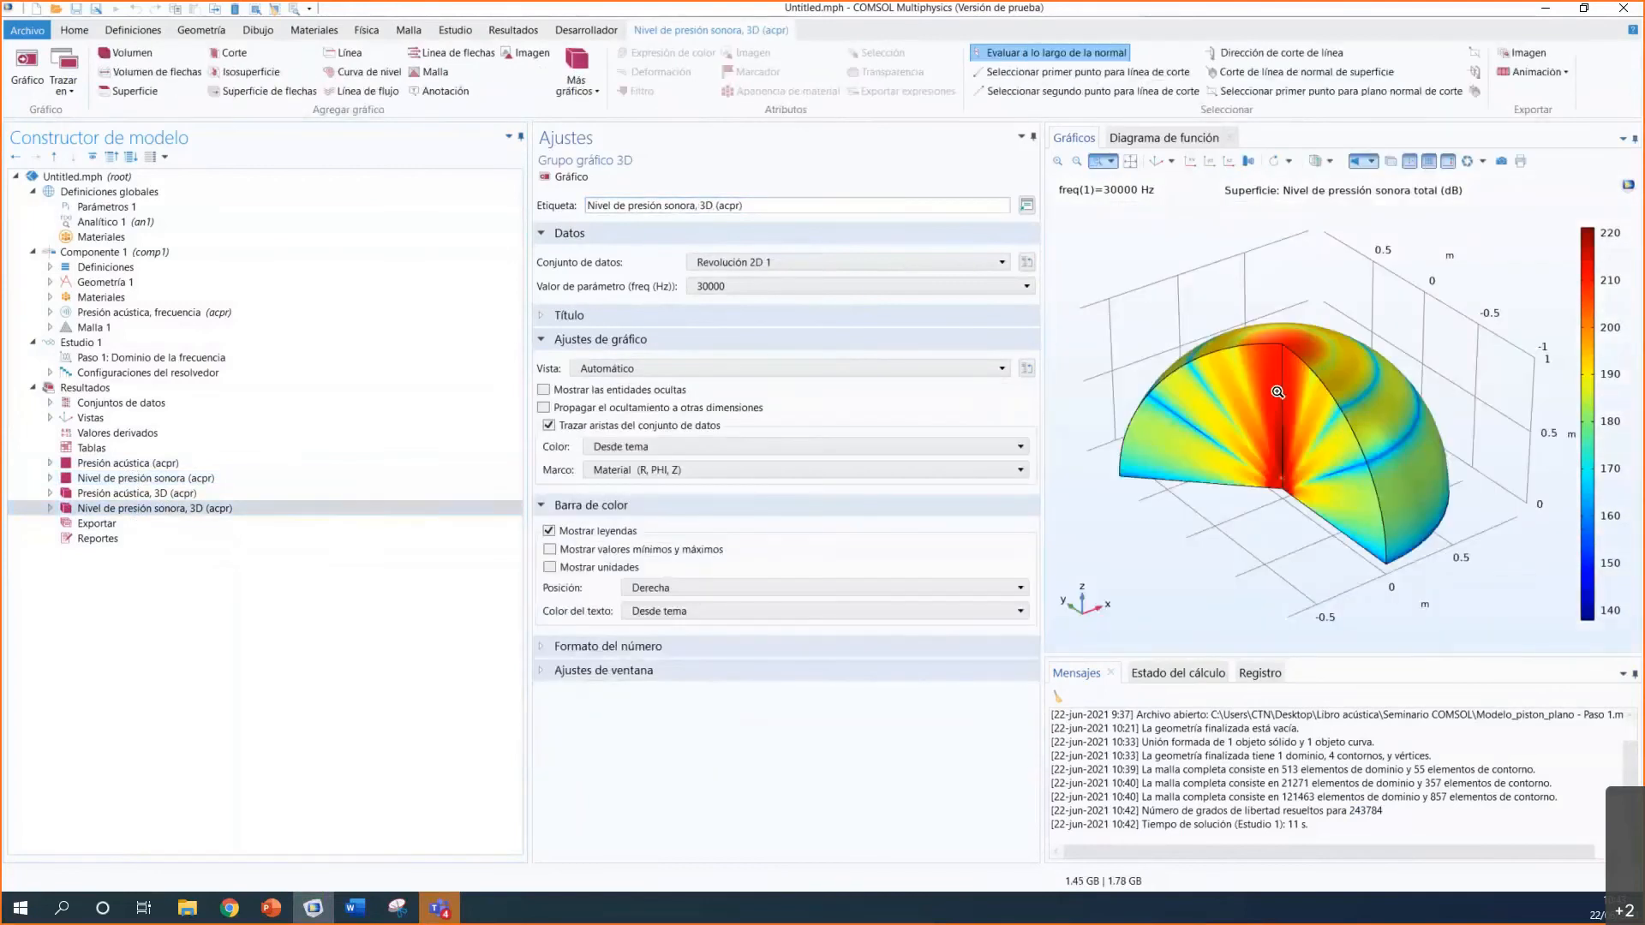
pyautogui.moveTo(1235, 317); pyautogui.dragTo(1330, 519)
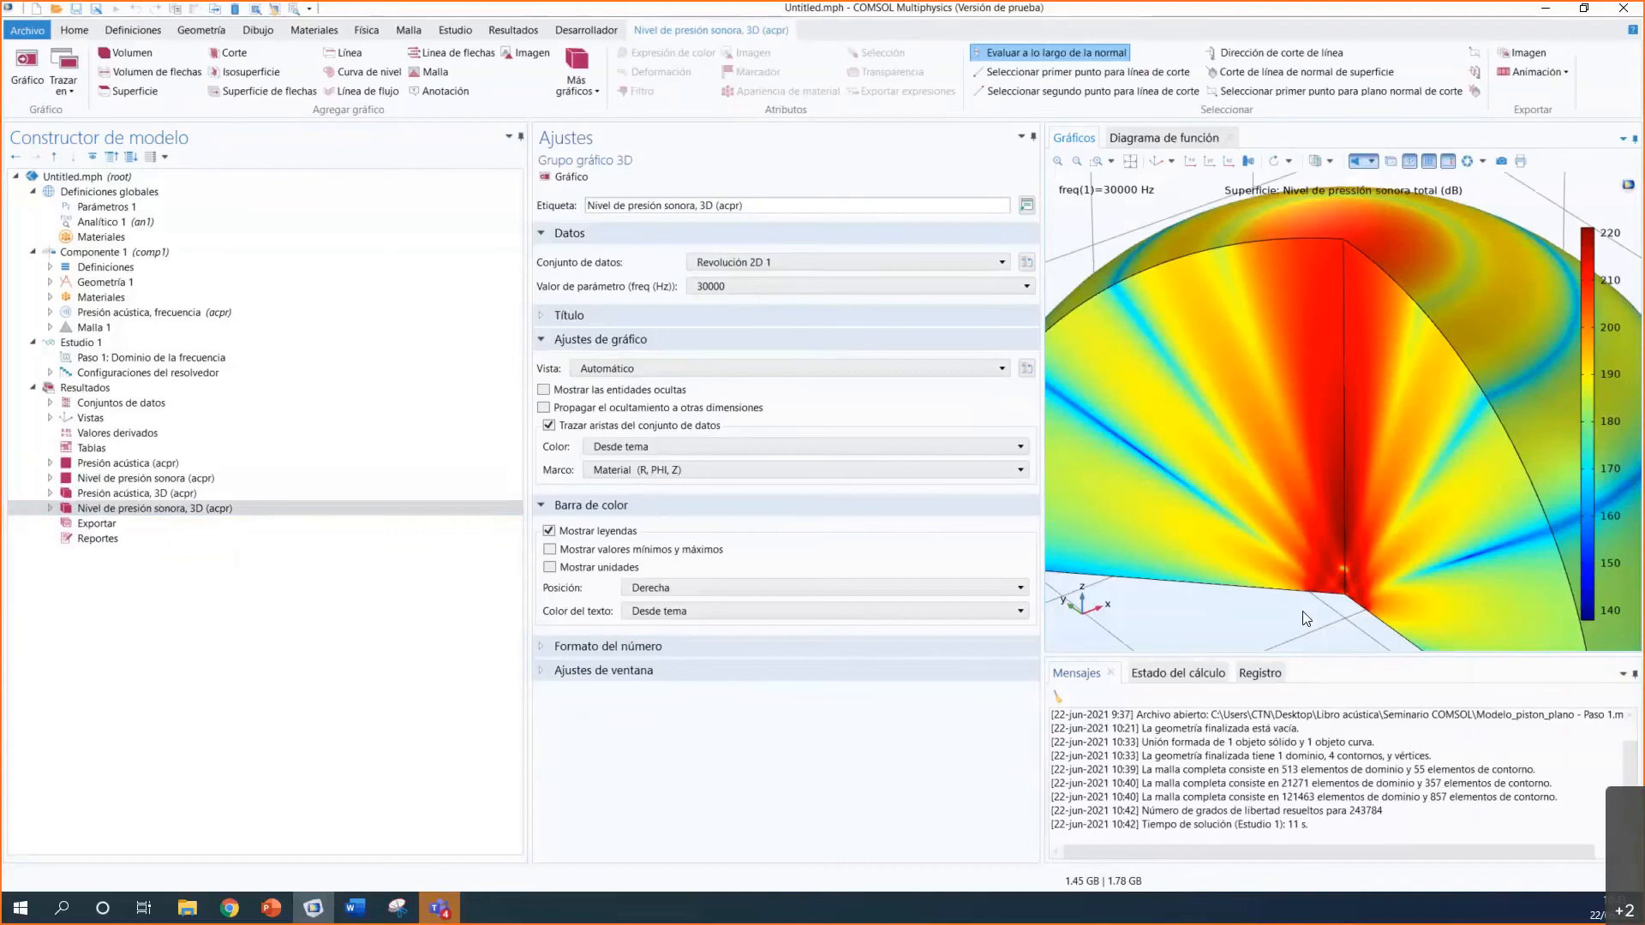
pyautogui.scroll(-5, 1259, 464)
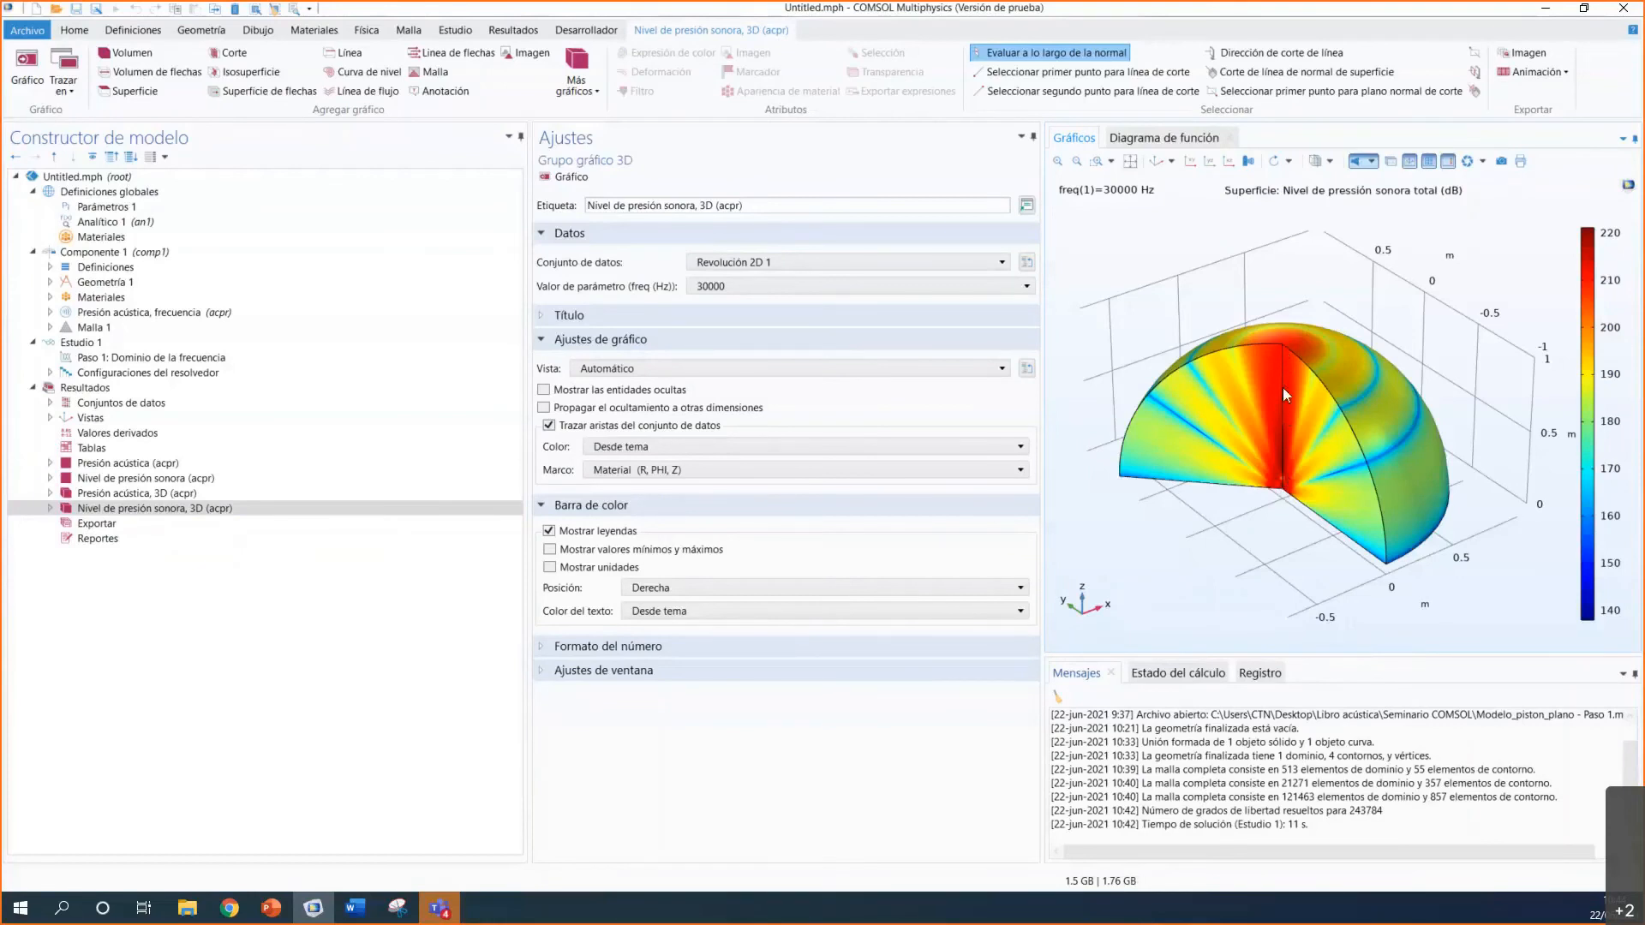
pyautogui.moveTo(1279, 460); pyautogui.dragTo(1305, 454)
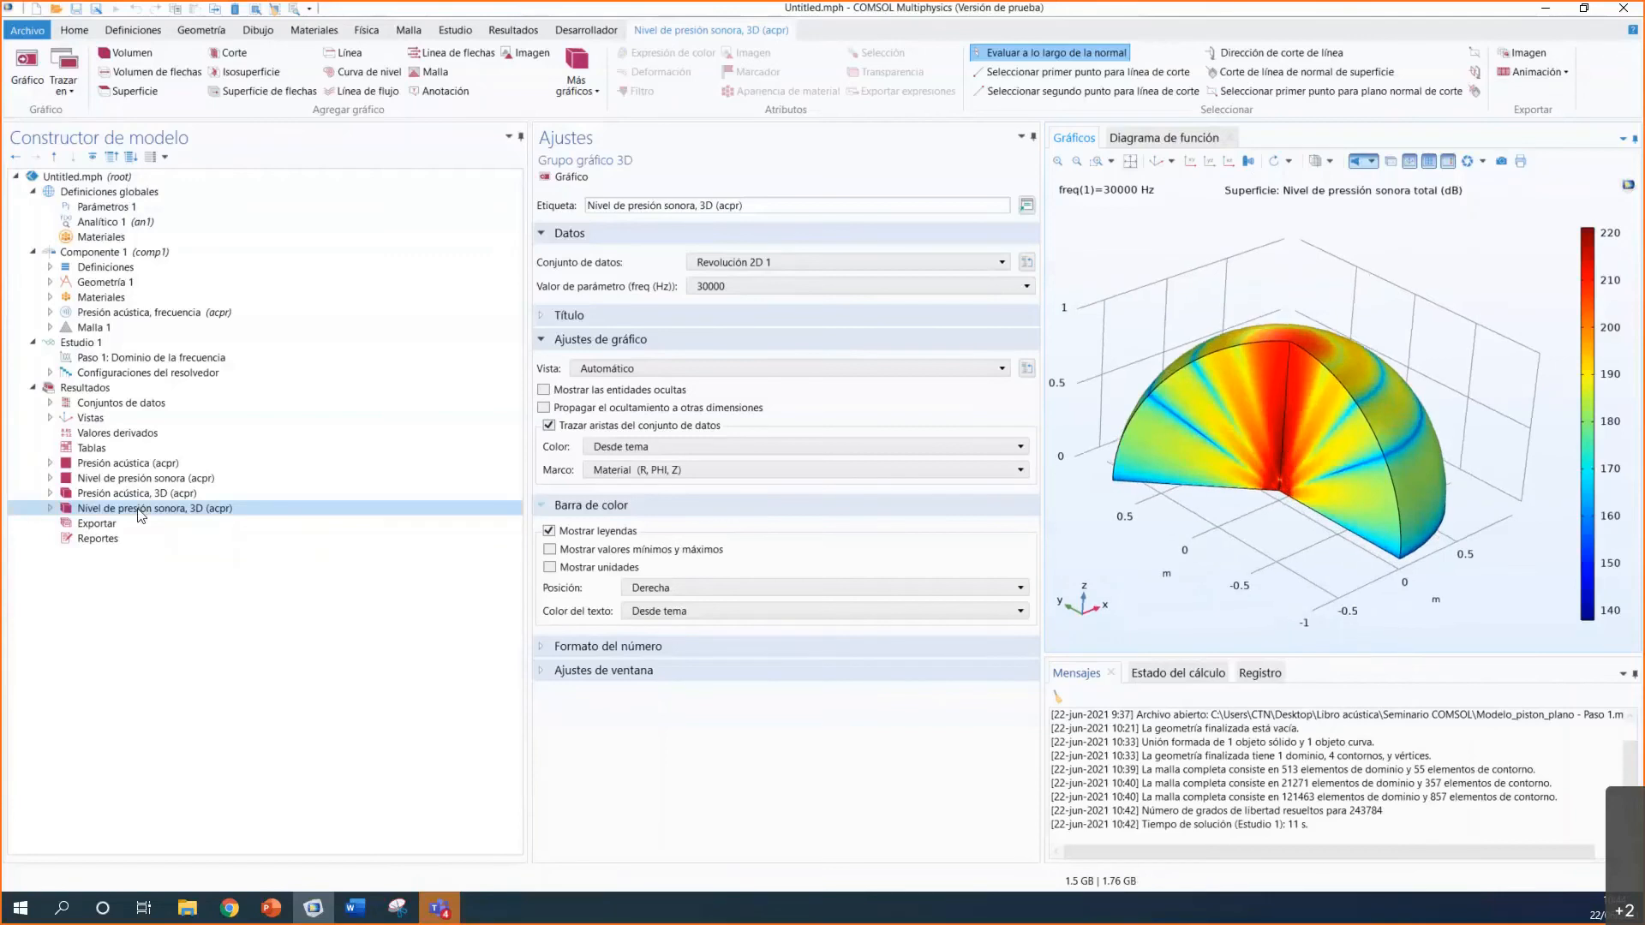
# Step: Create a 1D plot group in the results and add a line graph to it
pyautogui.rightClick(85, 389)
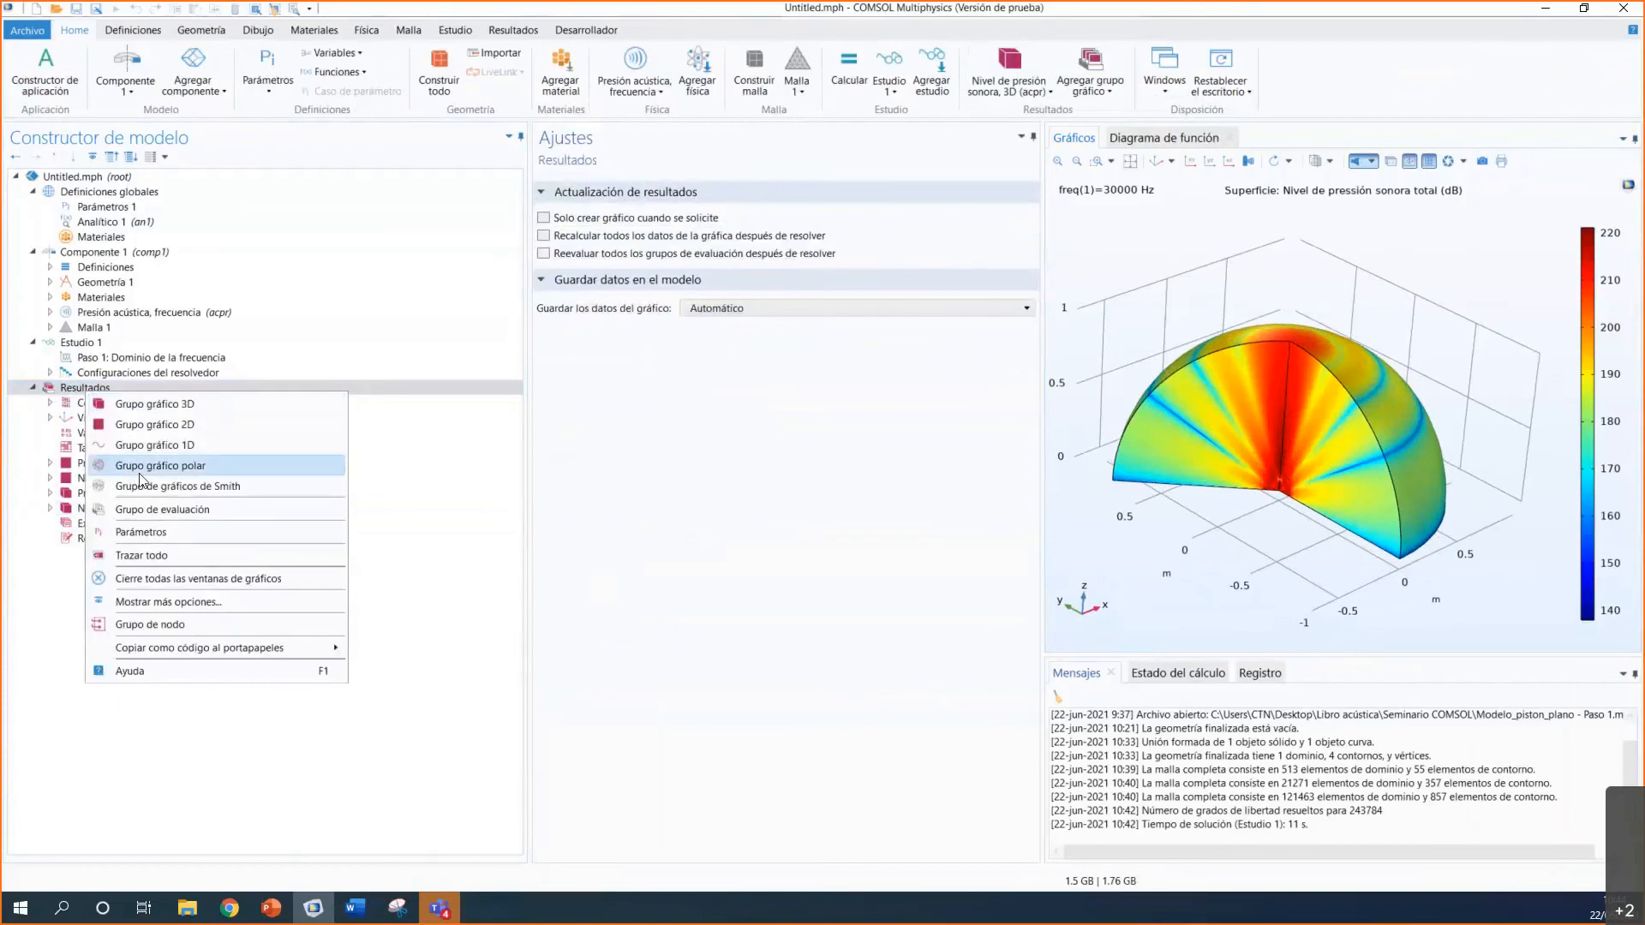
pyautogui.click(507, 33)
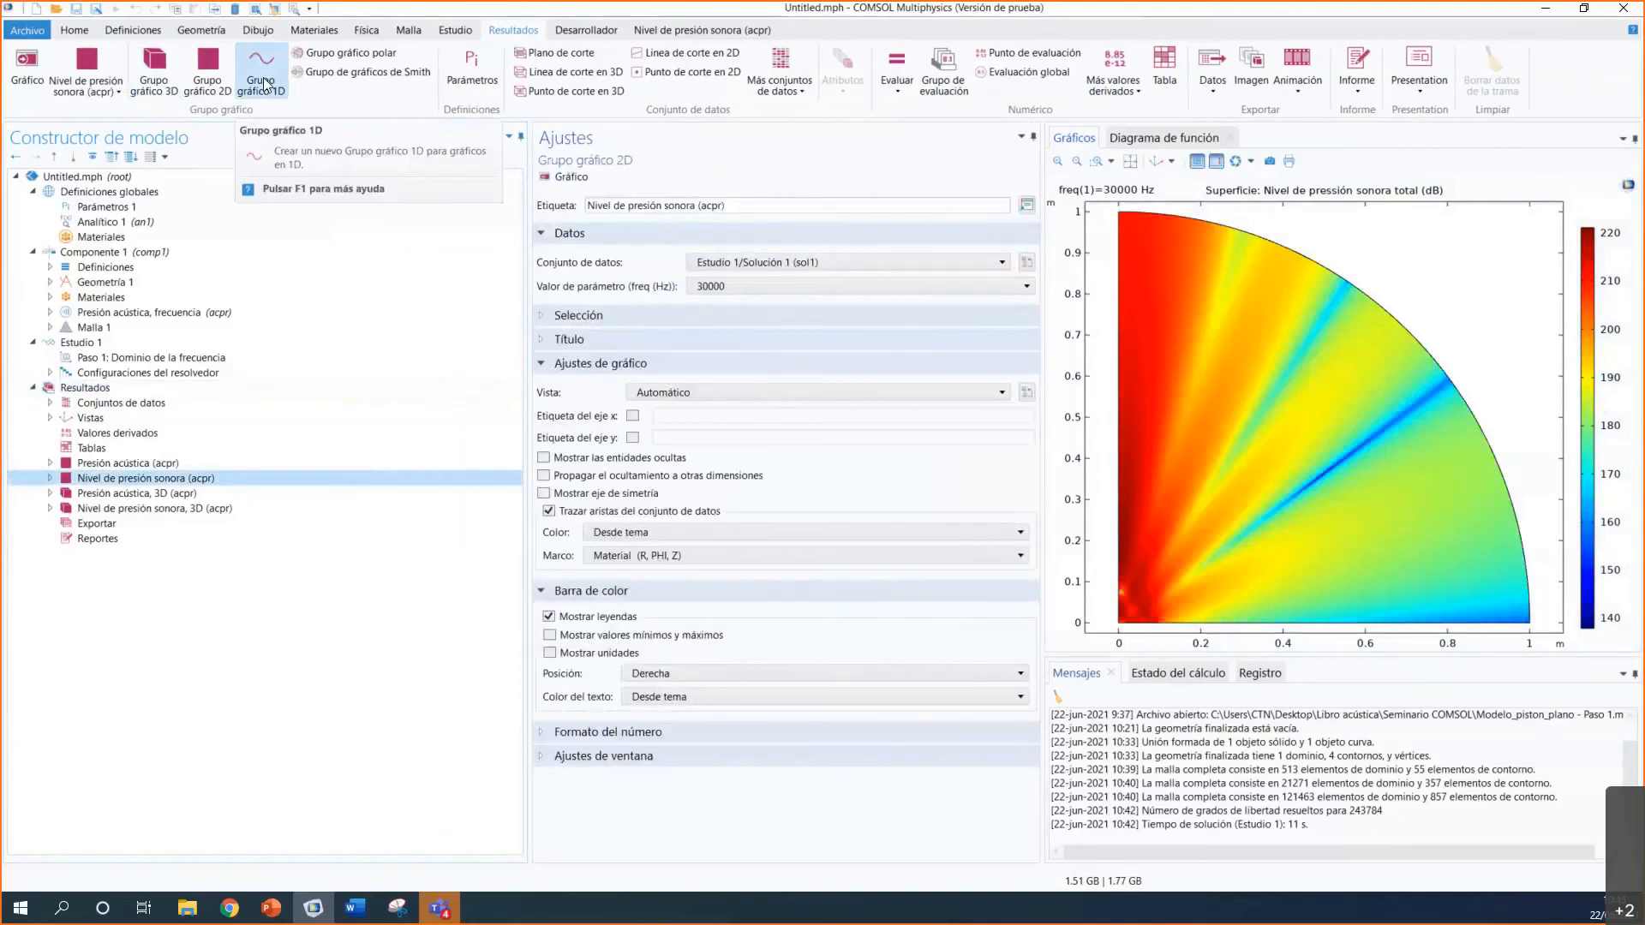
pyautogui.click(263, 80)
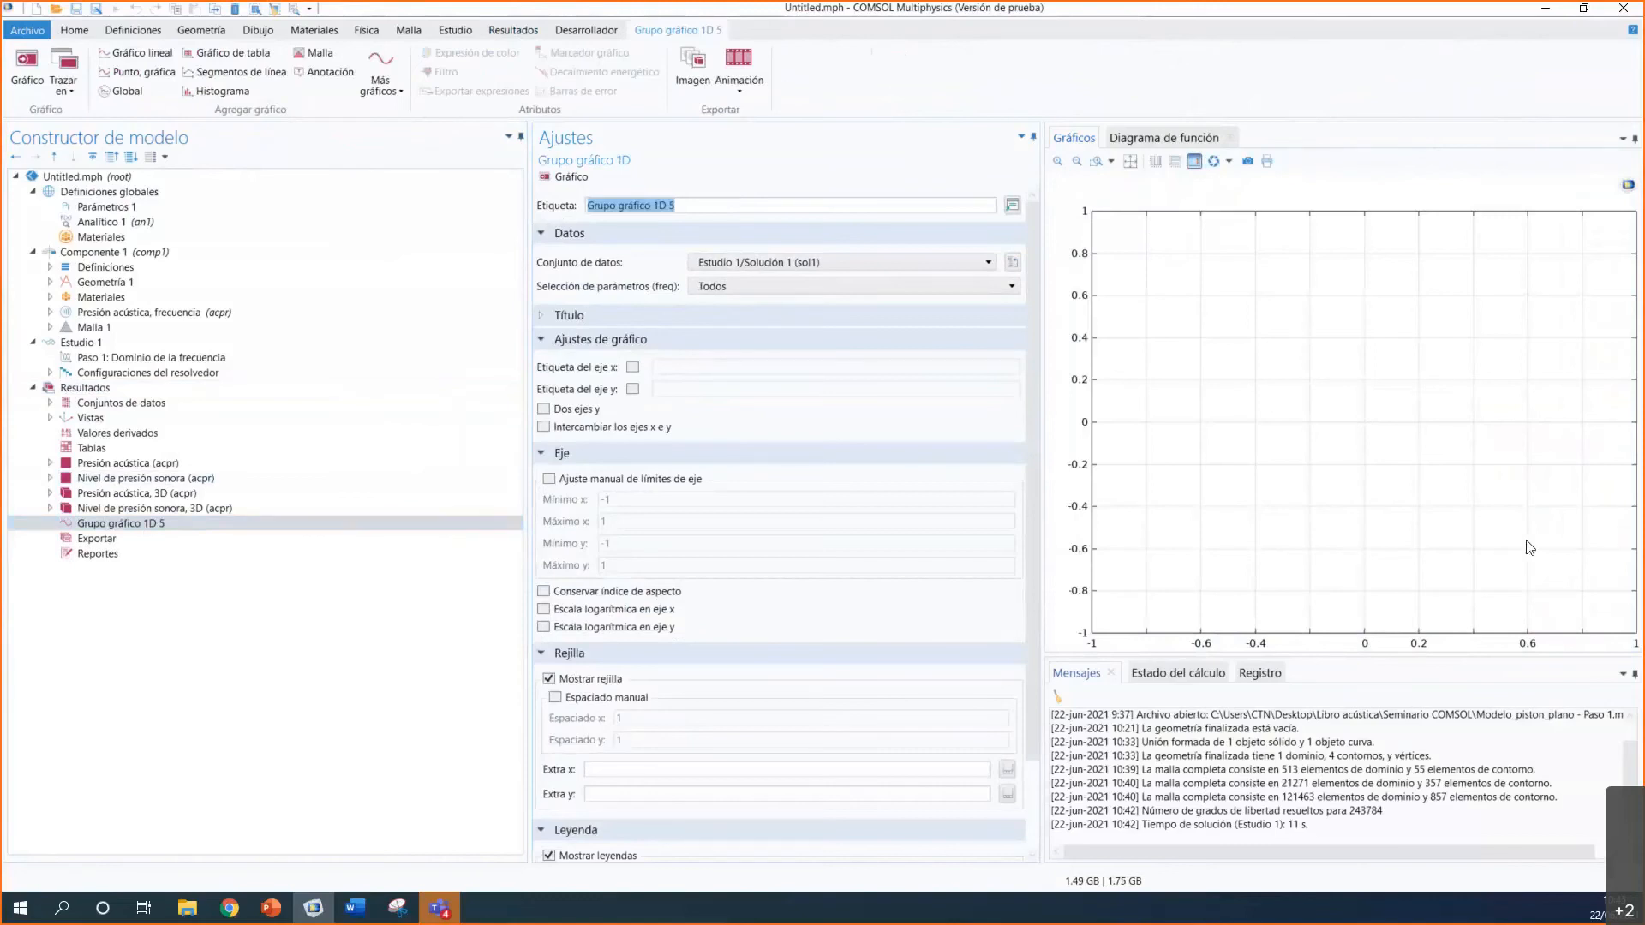
pyautogui.click(113, 527)
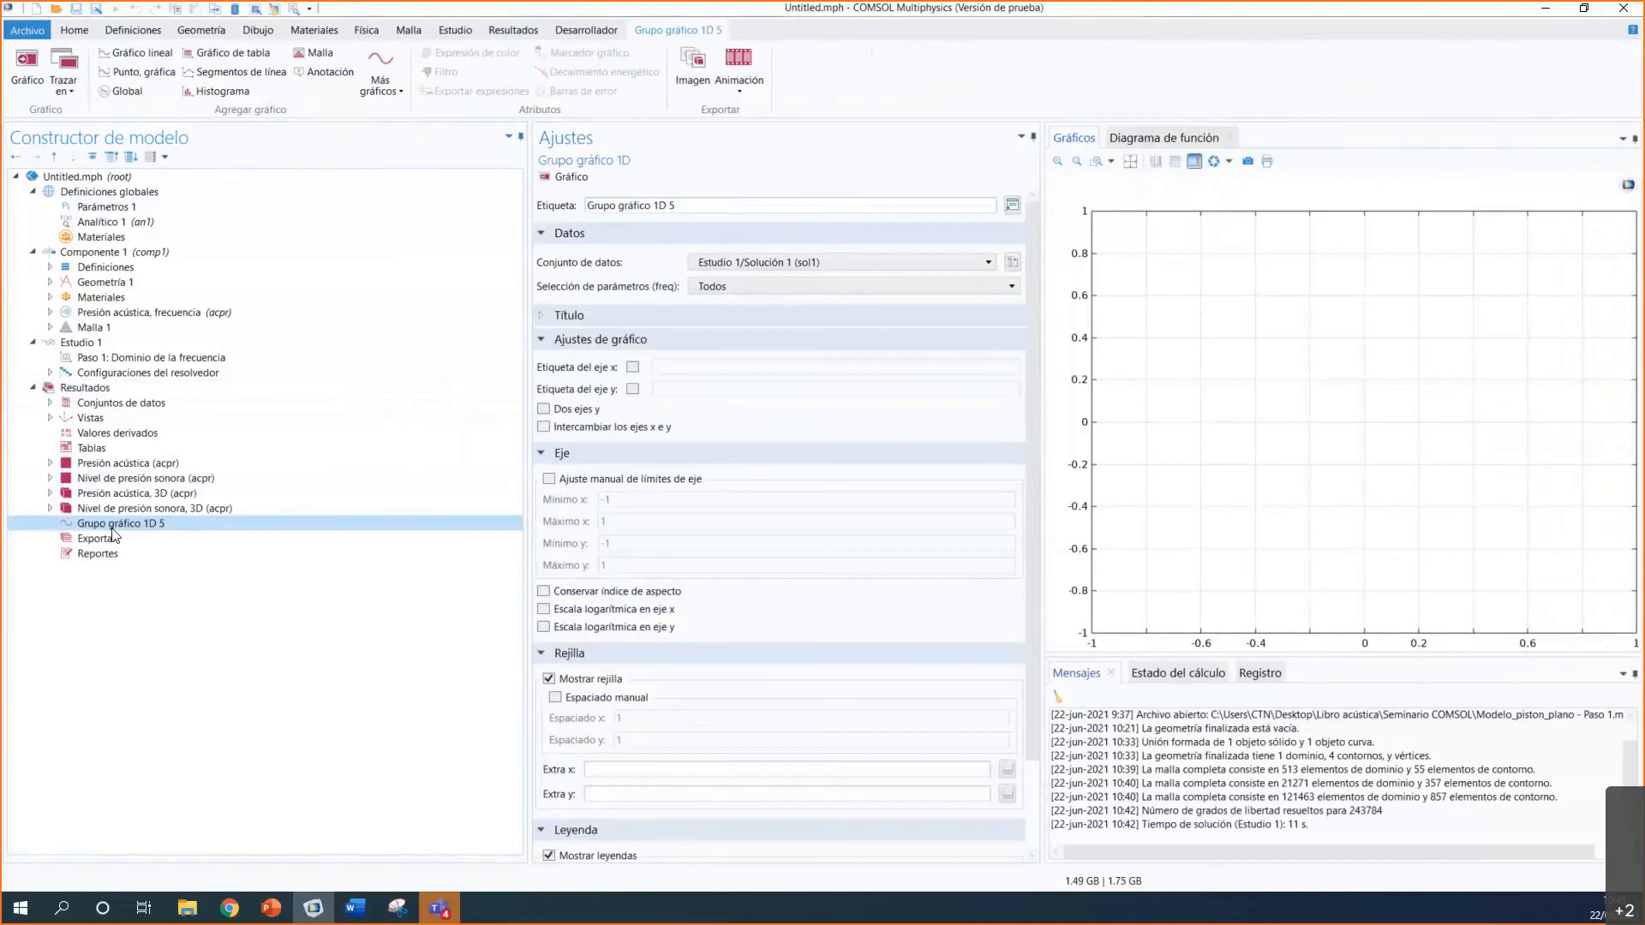
pyautogui.click(151, 55)
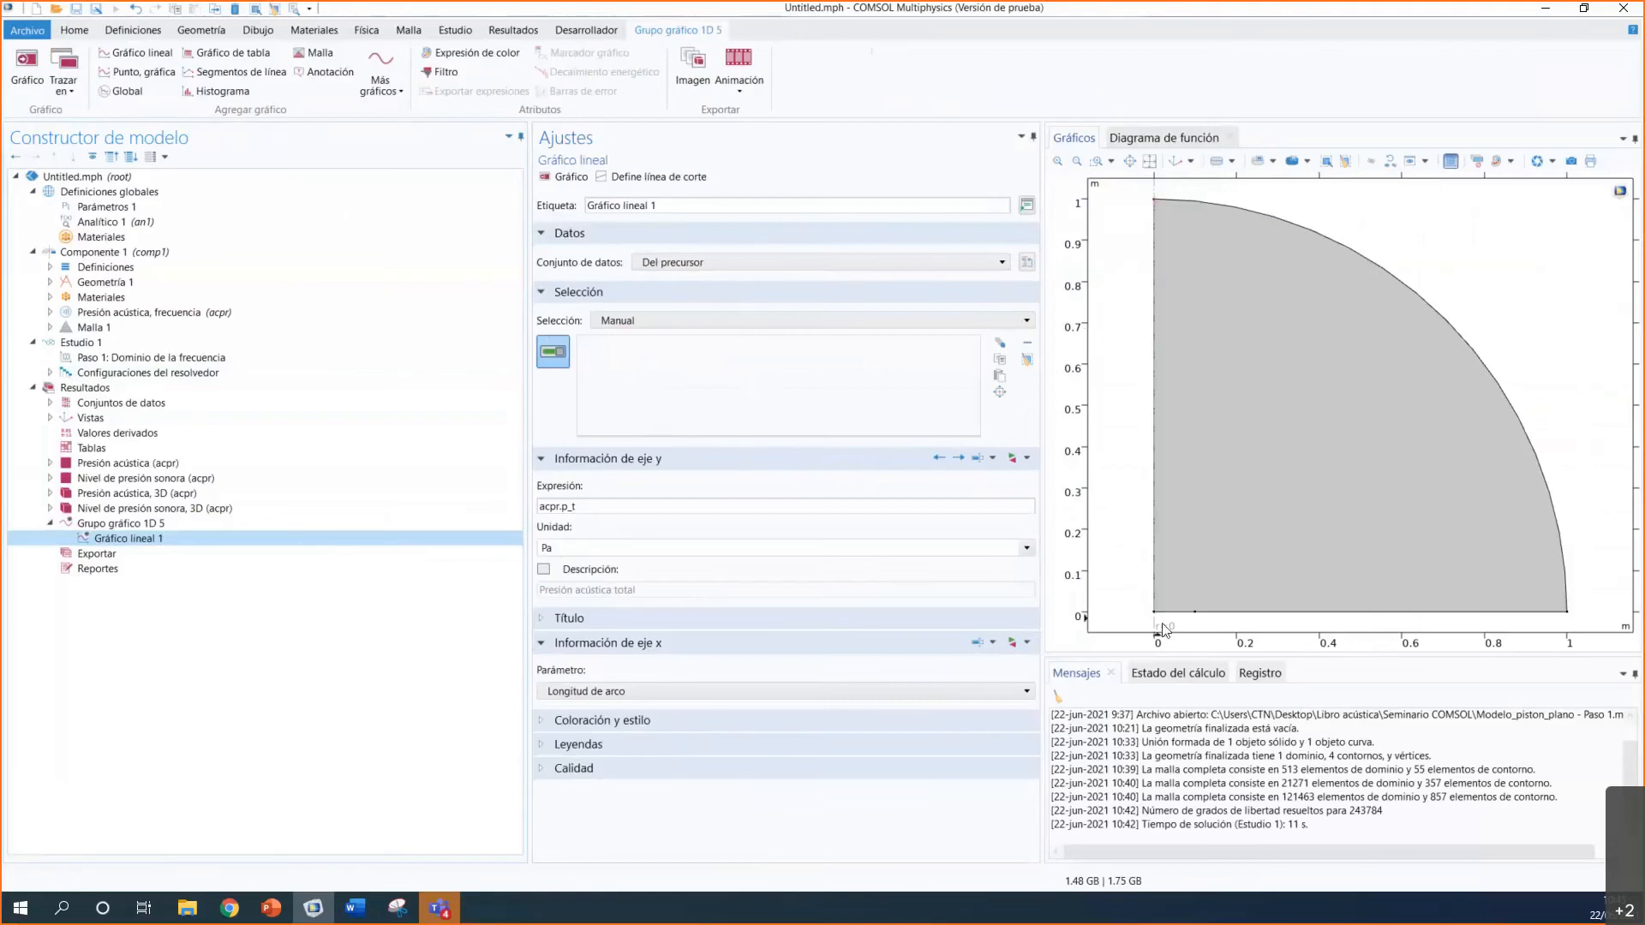
# Step: Assign the symmetry-axis boundary to the line graph and plot the total acoustic pressure acpr.p_t along it
pyautogui.click(1155, 328)
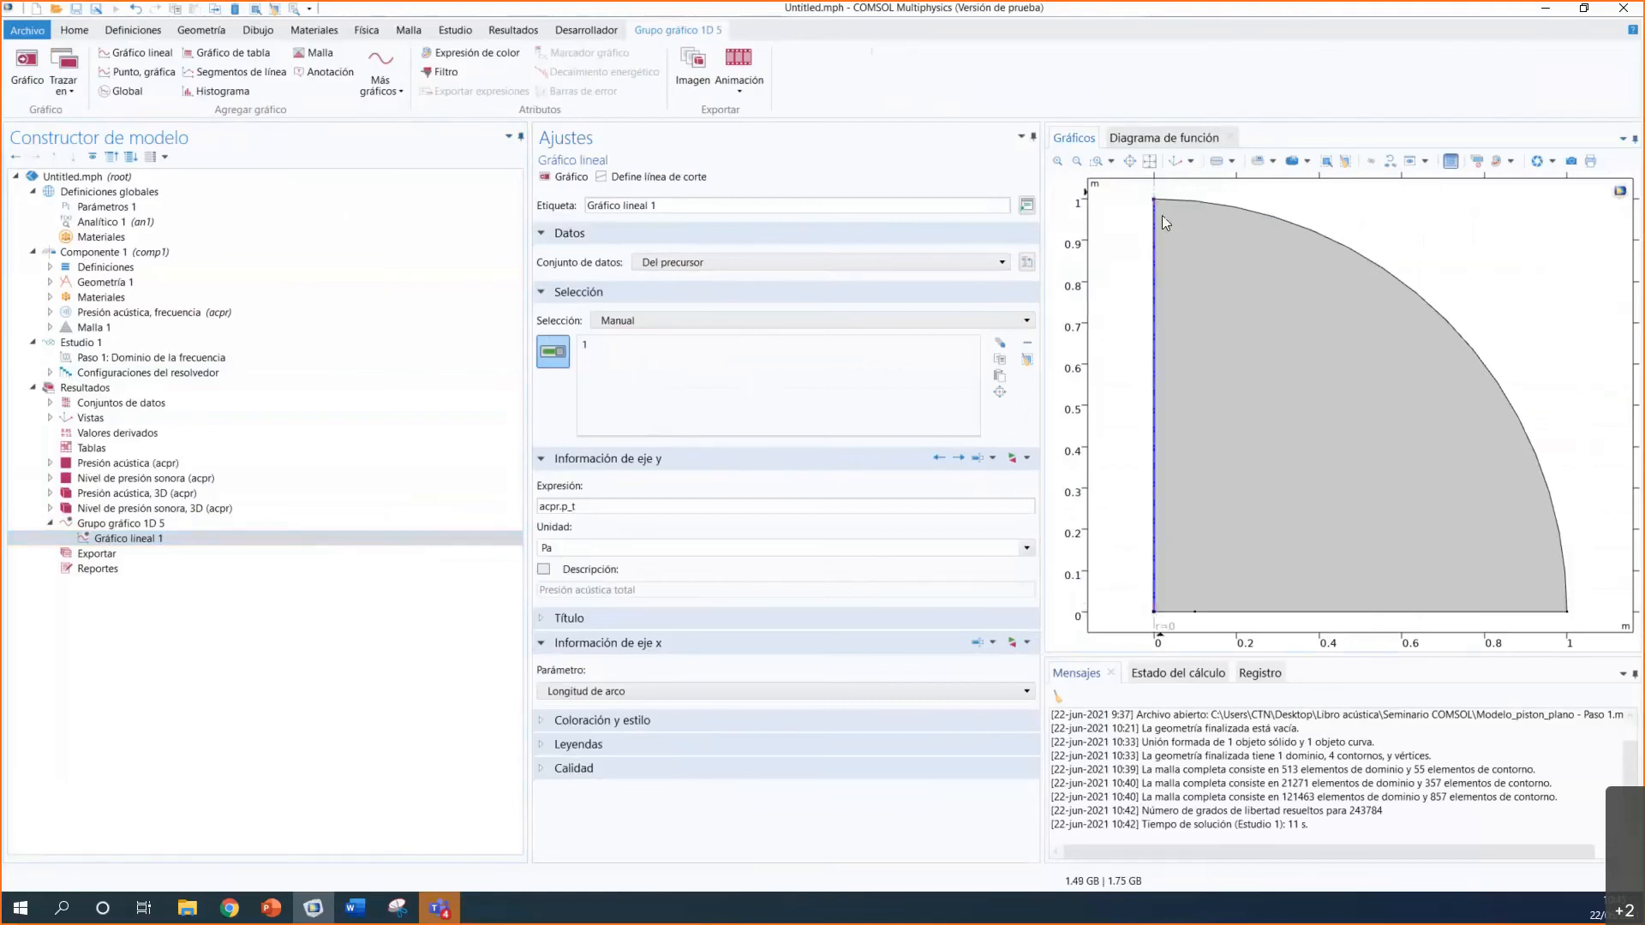
pyautogui.click(589, 506)
pyautogui.moveTo(606, 507); pyautogui.dragTo(537, 507)
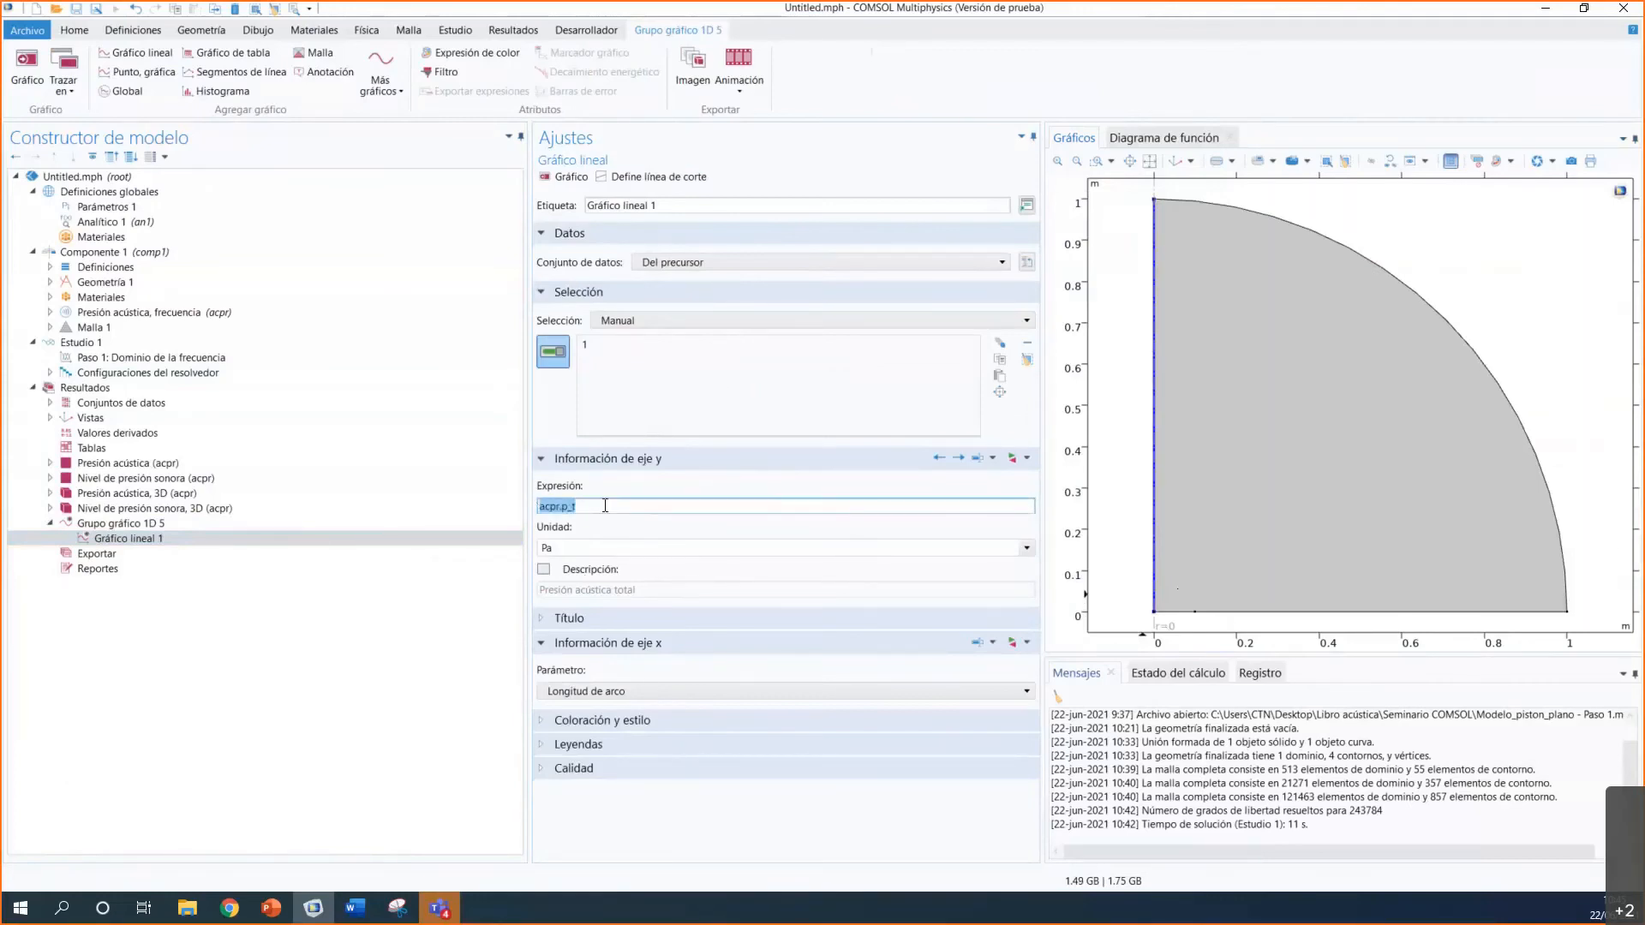
pyautogui.click(572, 177)
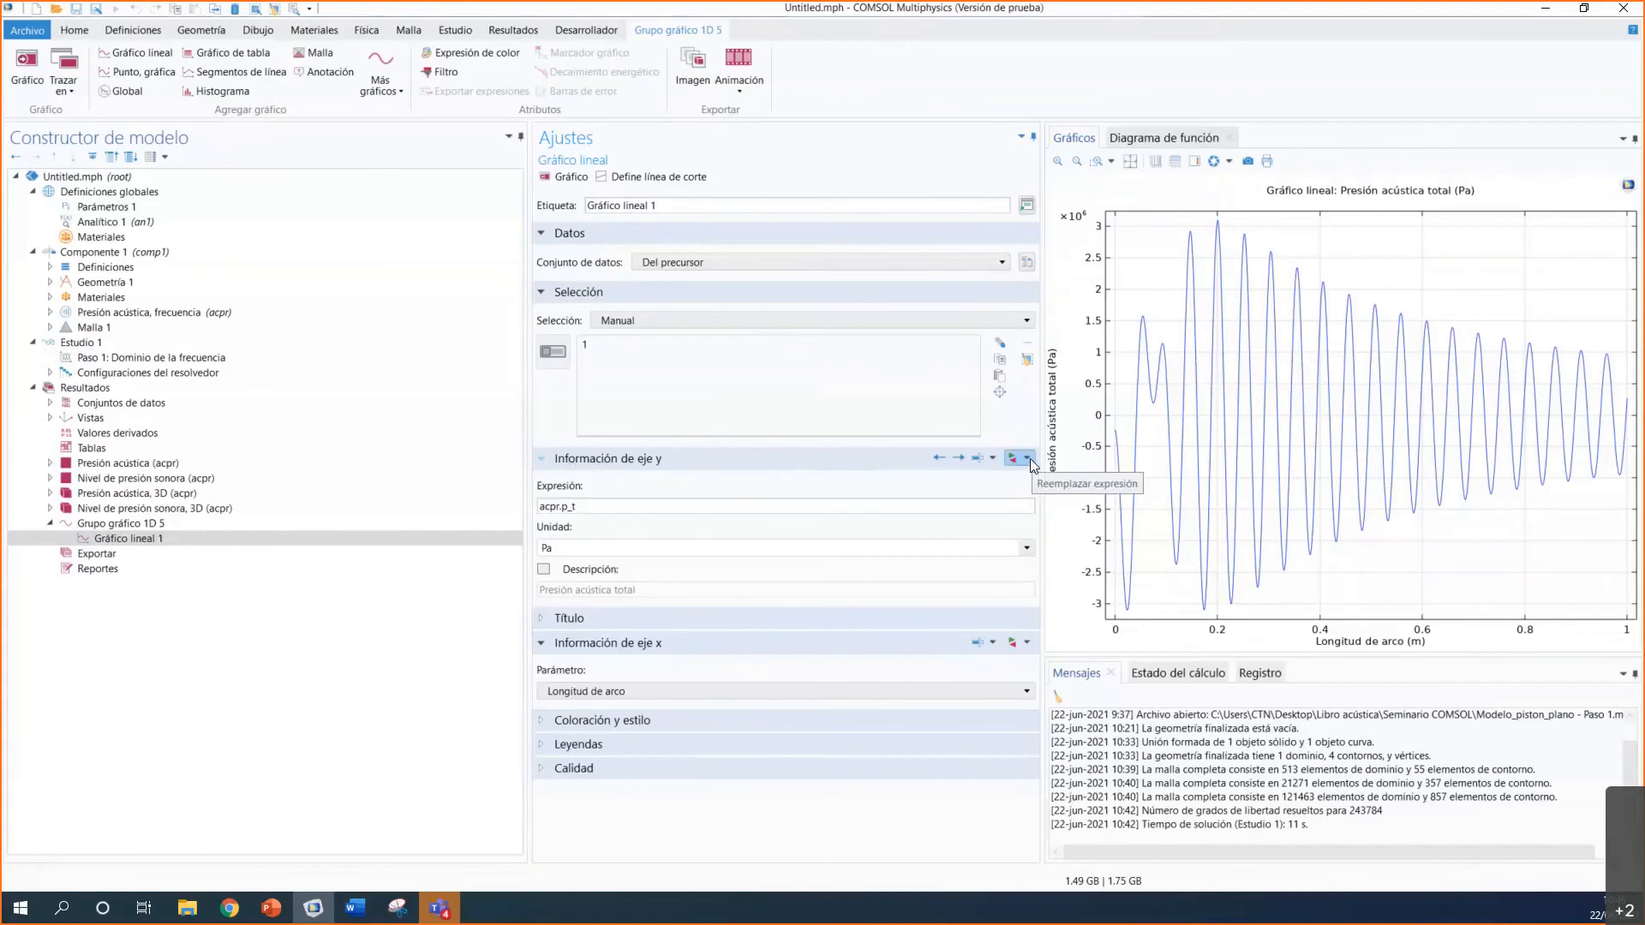
# Step: Browse the pressure acoustics expressions for the line graph's y-axis and choose total acoustic pressure, acpr.p_t
pyautogui.click(1027, 459)
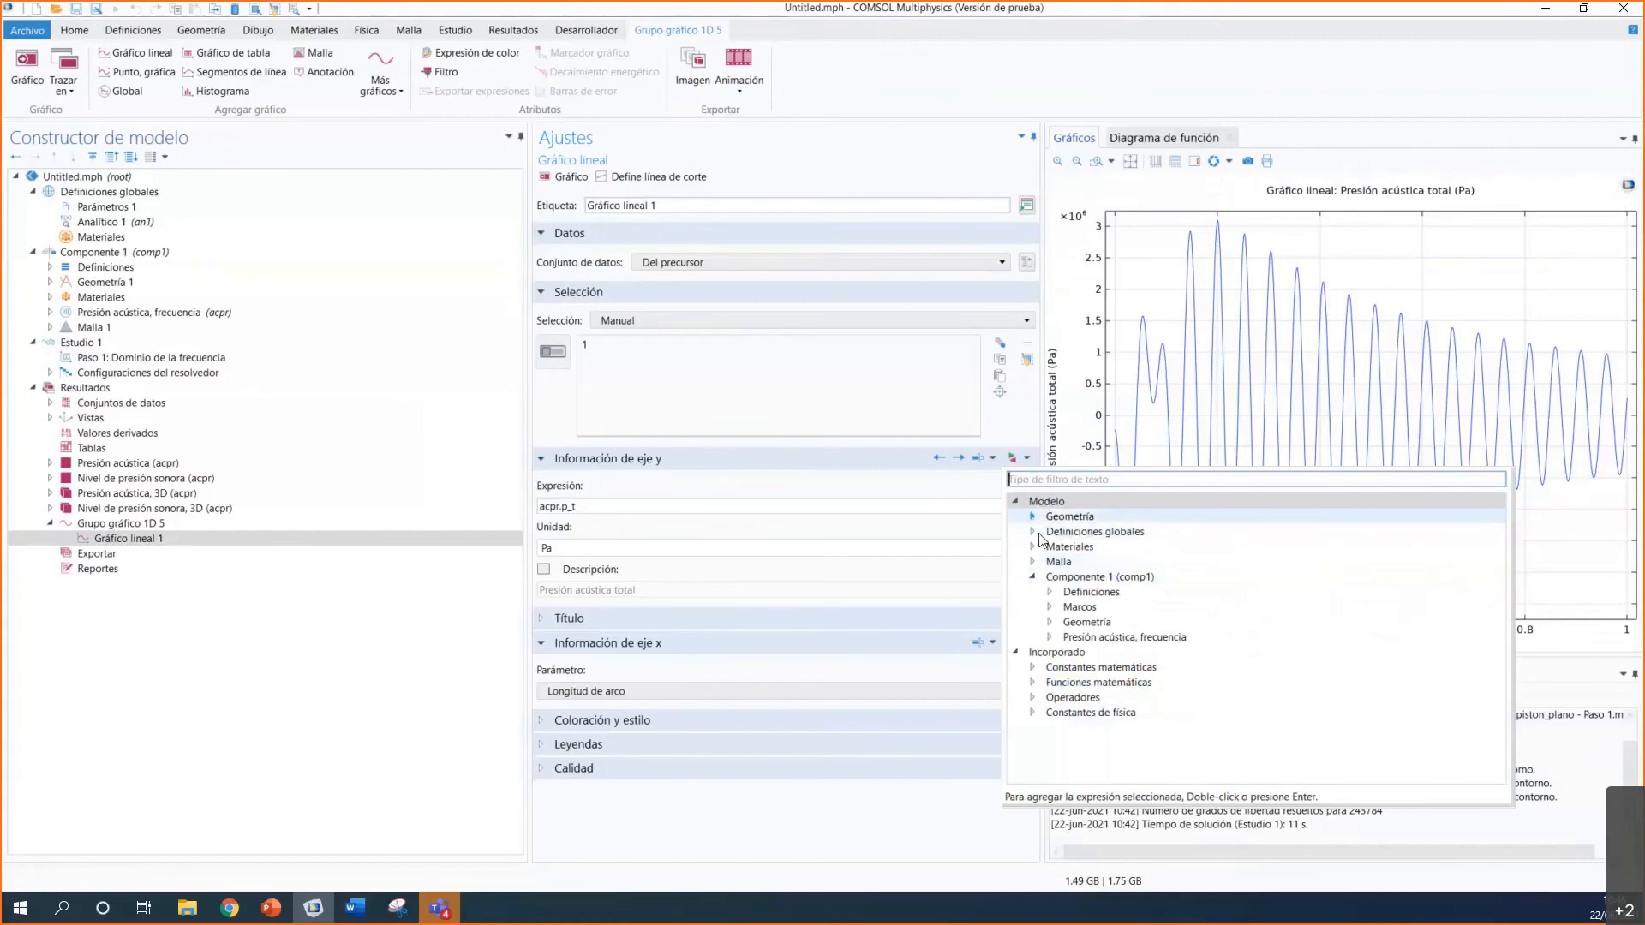
pyautogui.click(1050, 639)
pyautogui.scroll(-1, 1195, 613)
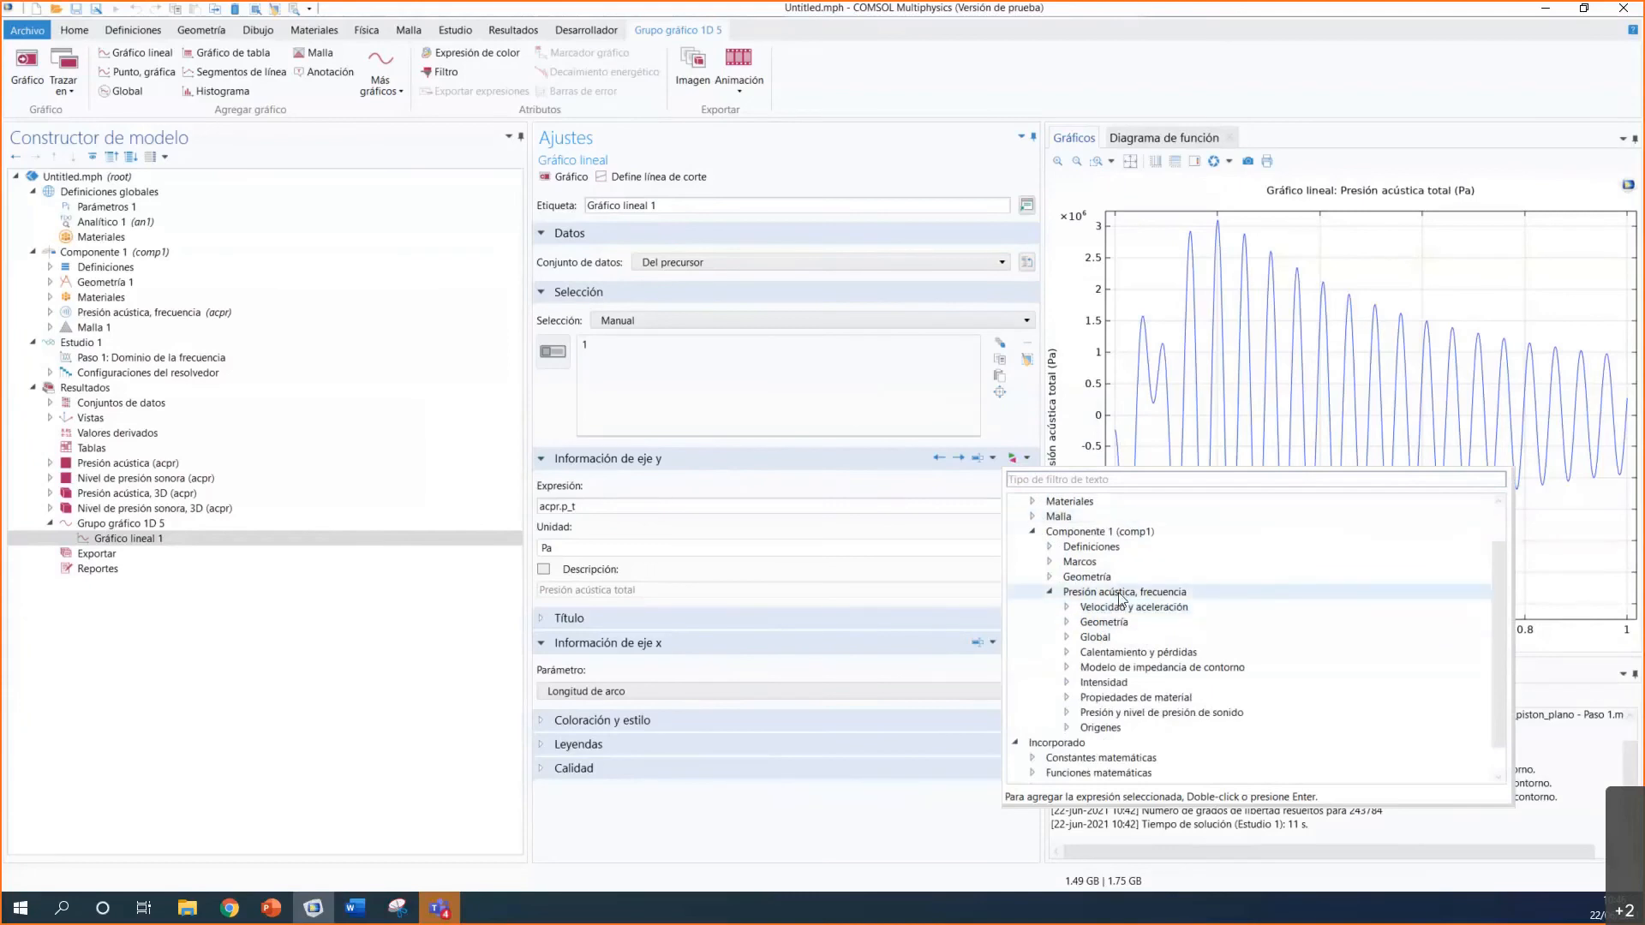
pyautogui.click(1172, 610)
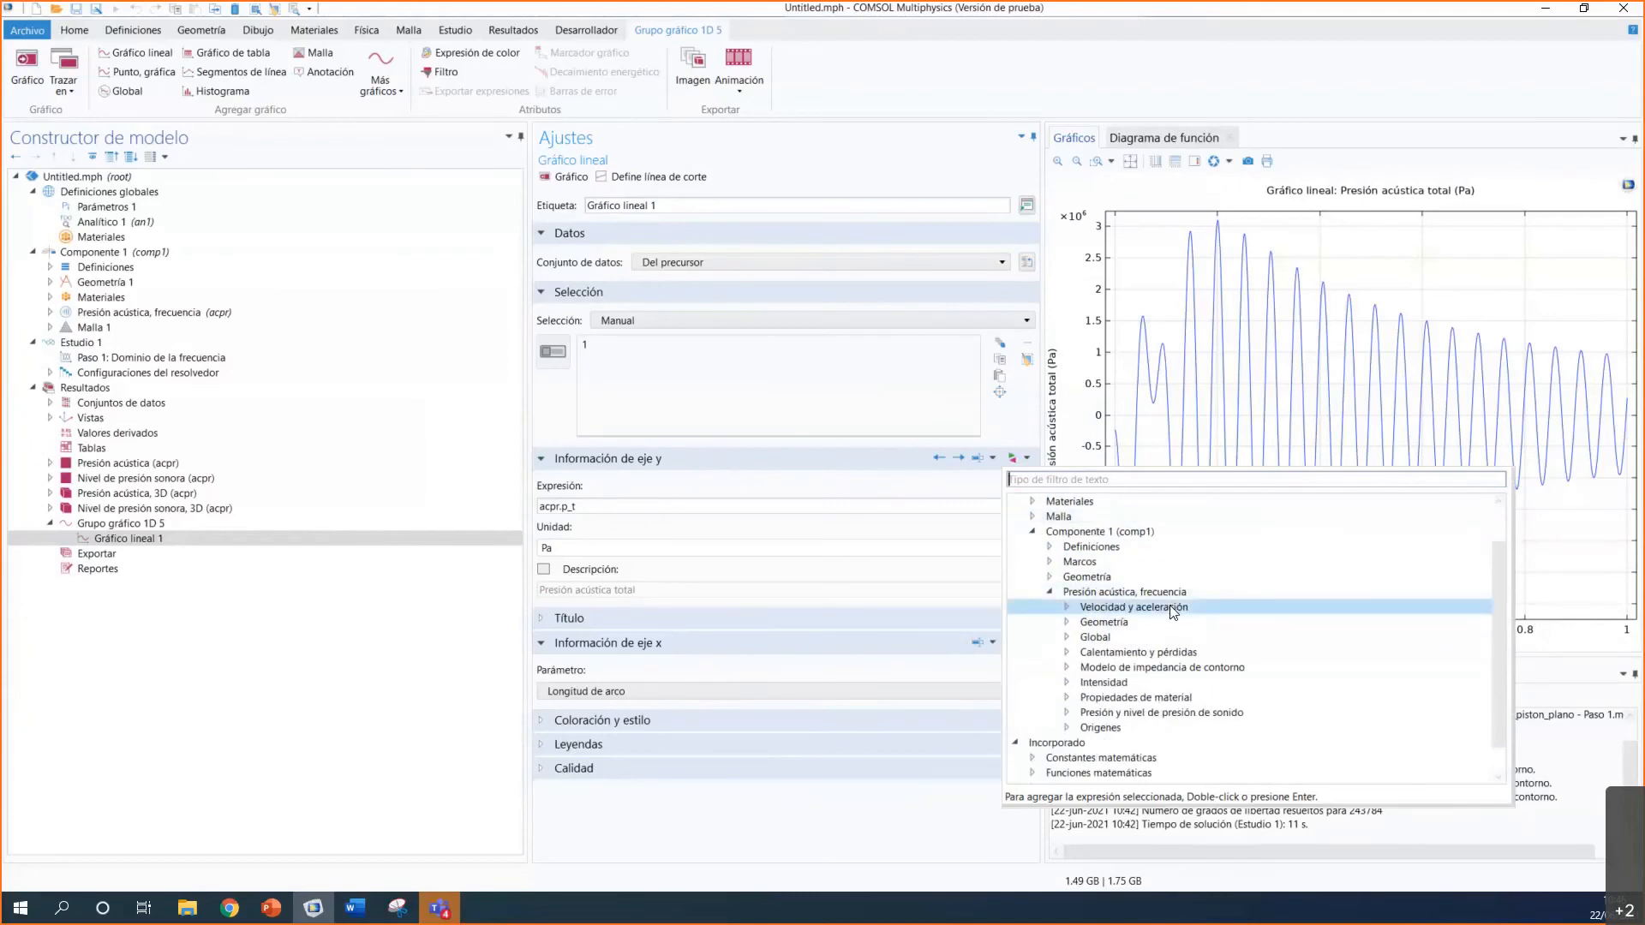
pyautogui.click(1066, 607)
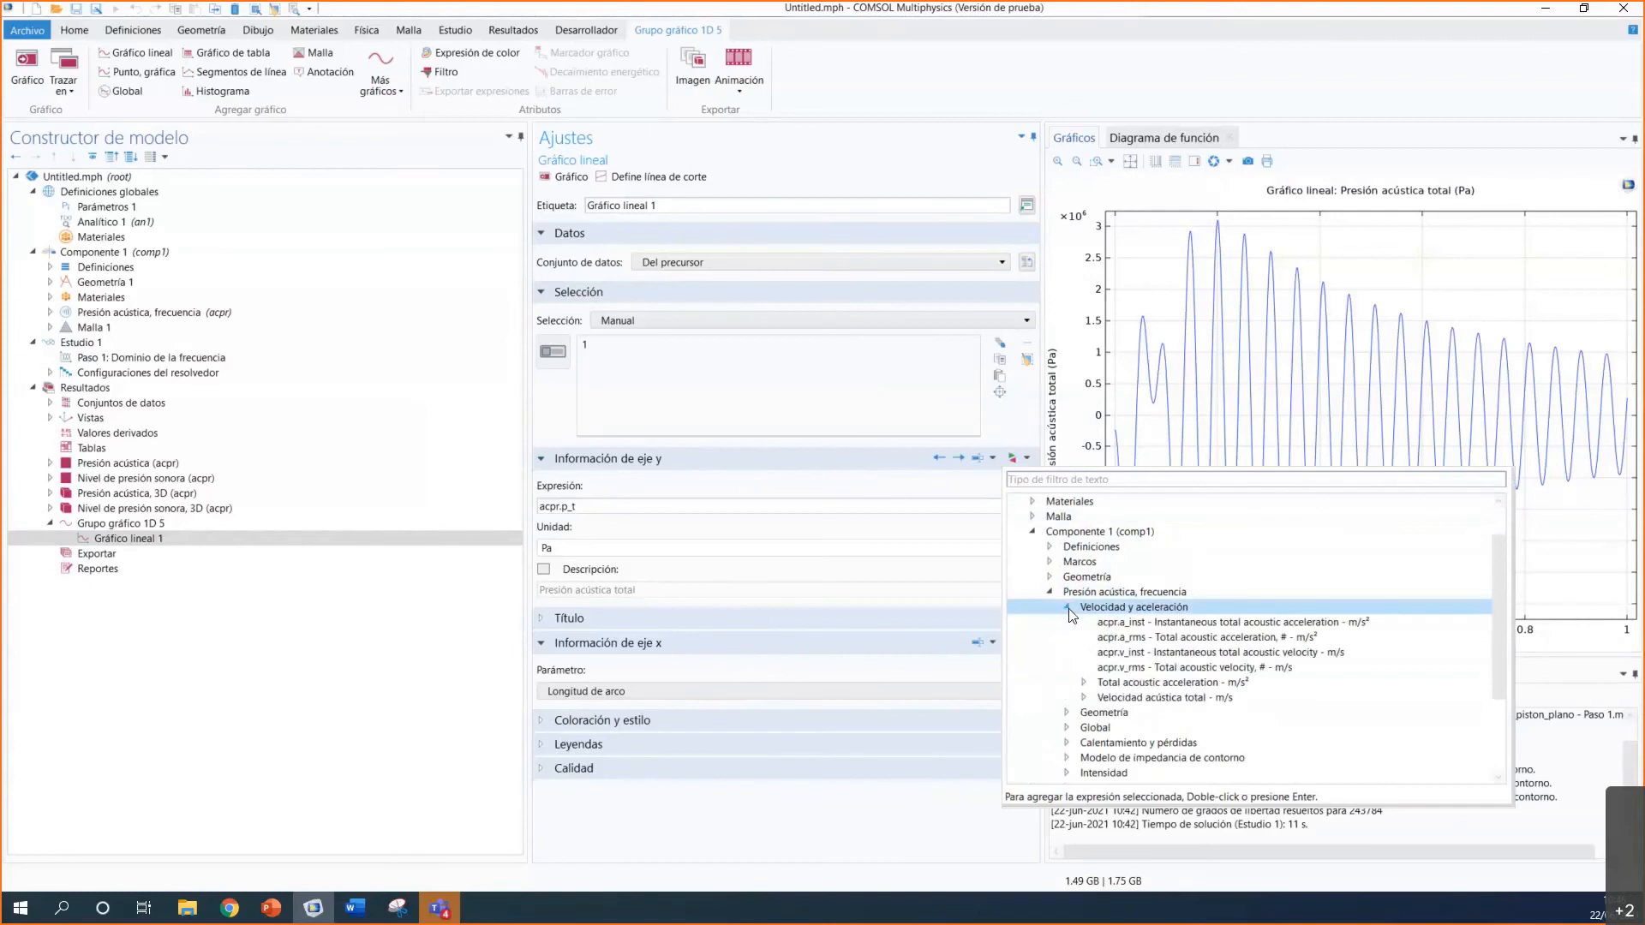
pyautogui.click(1068, 608)
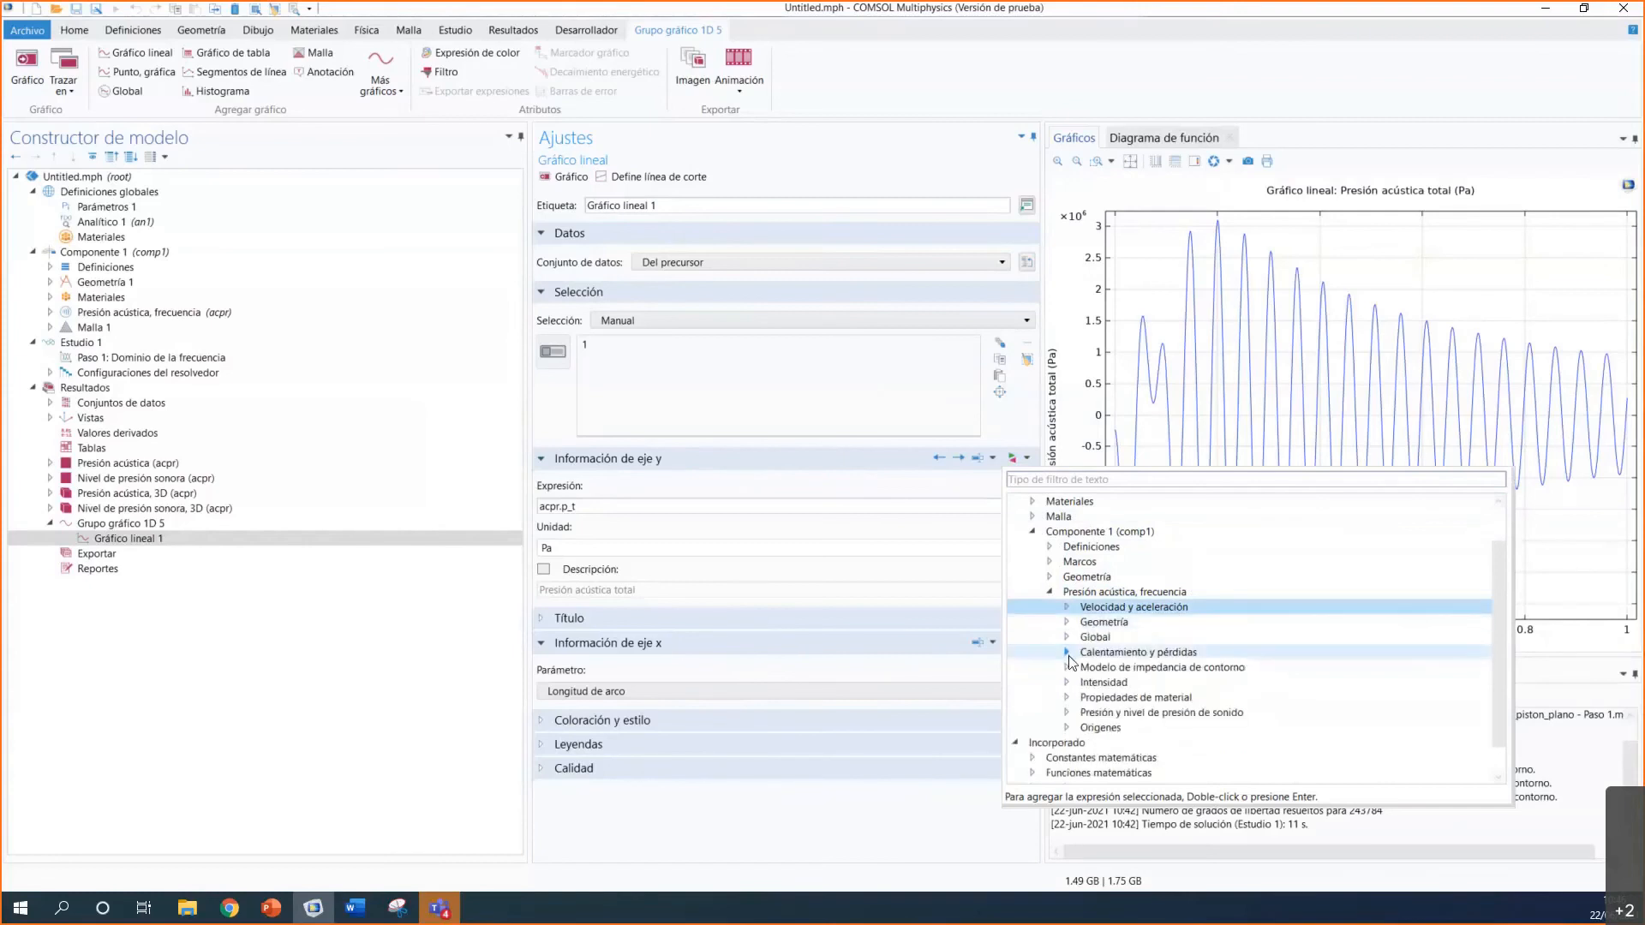
pyautogui.click(1067, 682)
pyautogui.click(1067, 682)
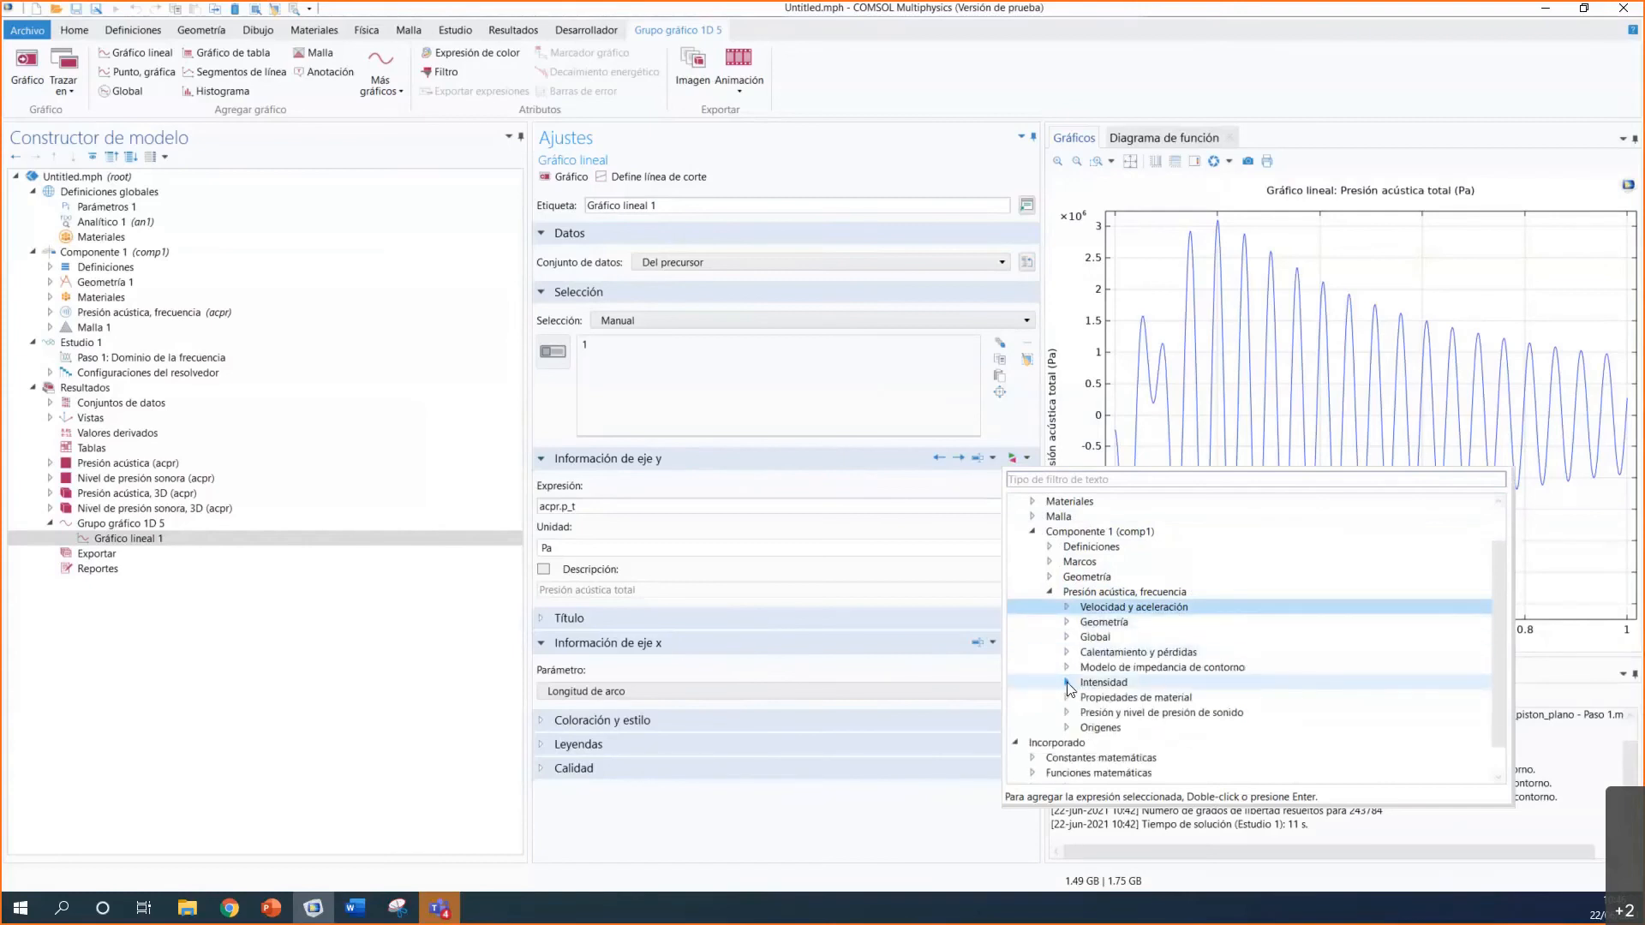
pyautogui.scroll(-1, 1068, 689)
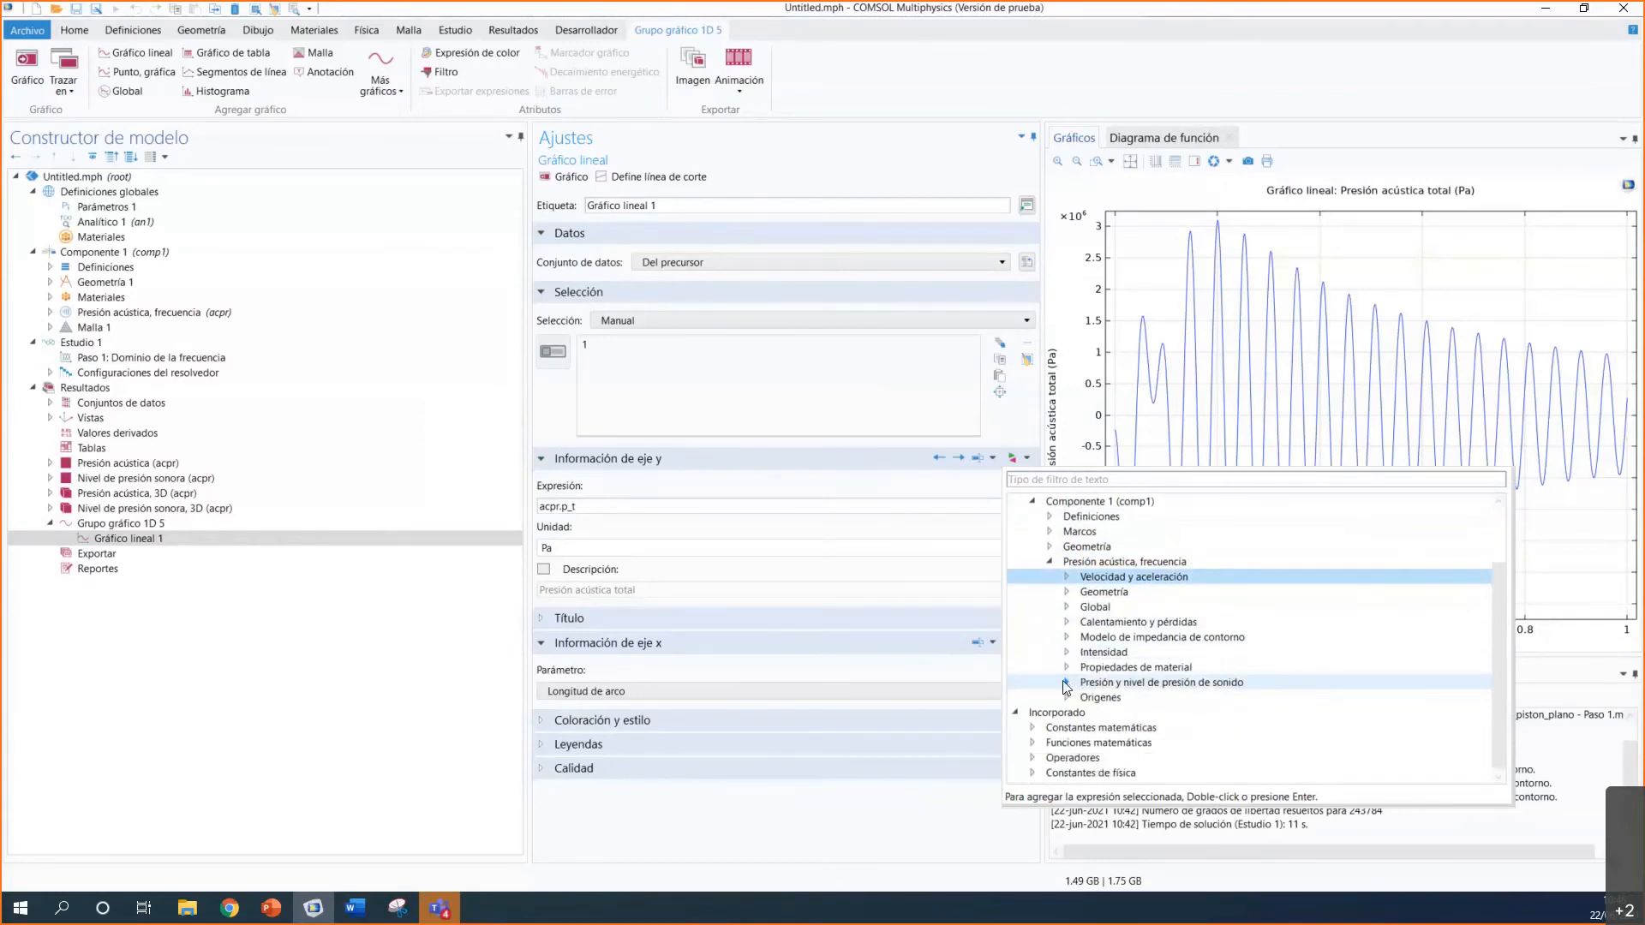
pyautogui.click(1067, 684)
pyautogui.scroll(-2, 1209, 654)
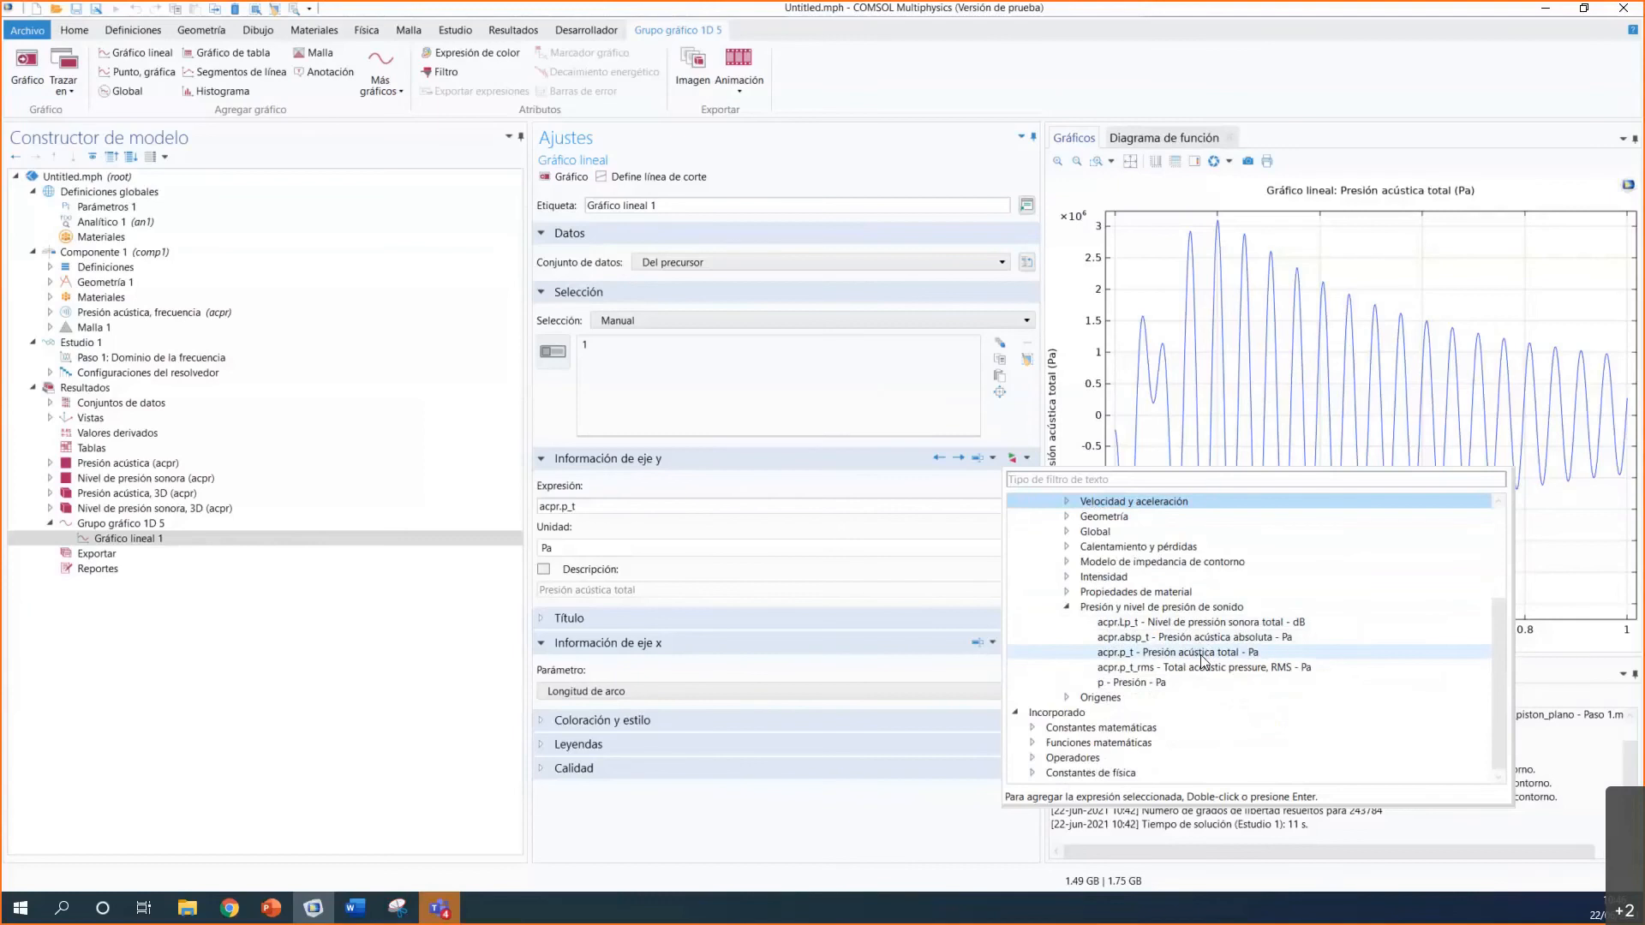
pyautogui.doubleClick(1202, 653)
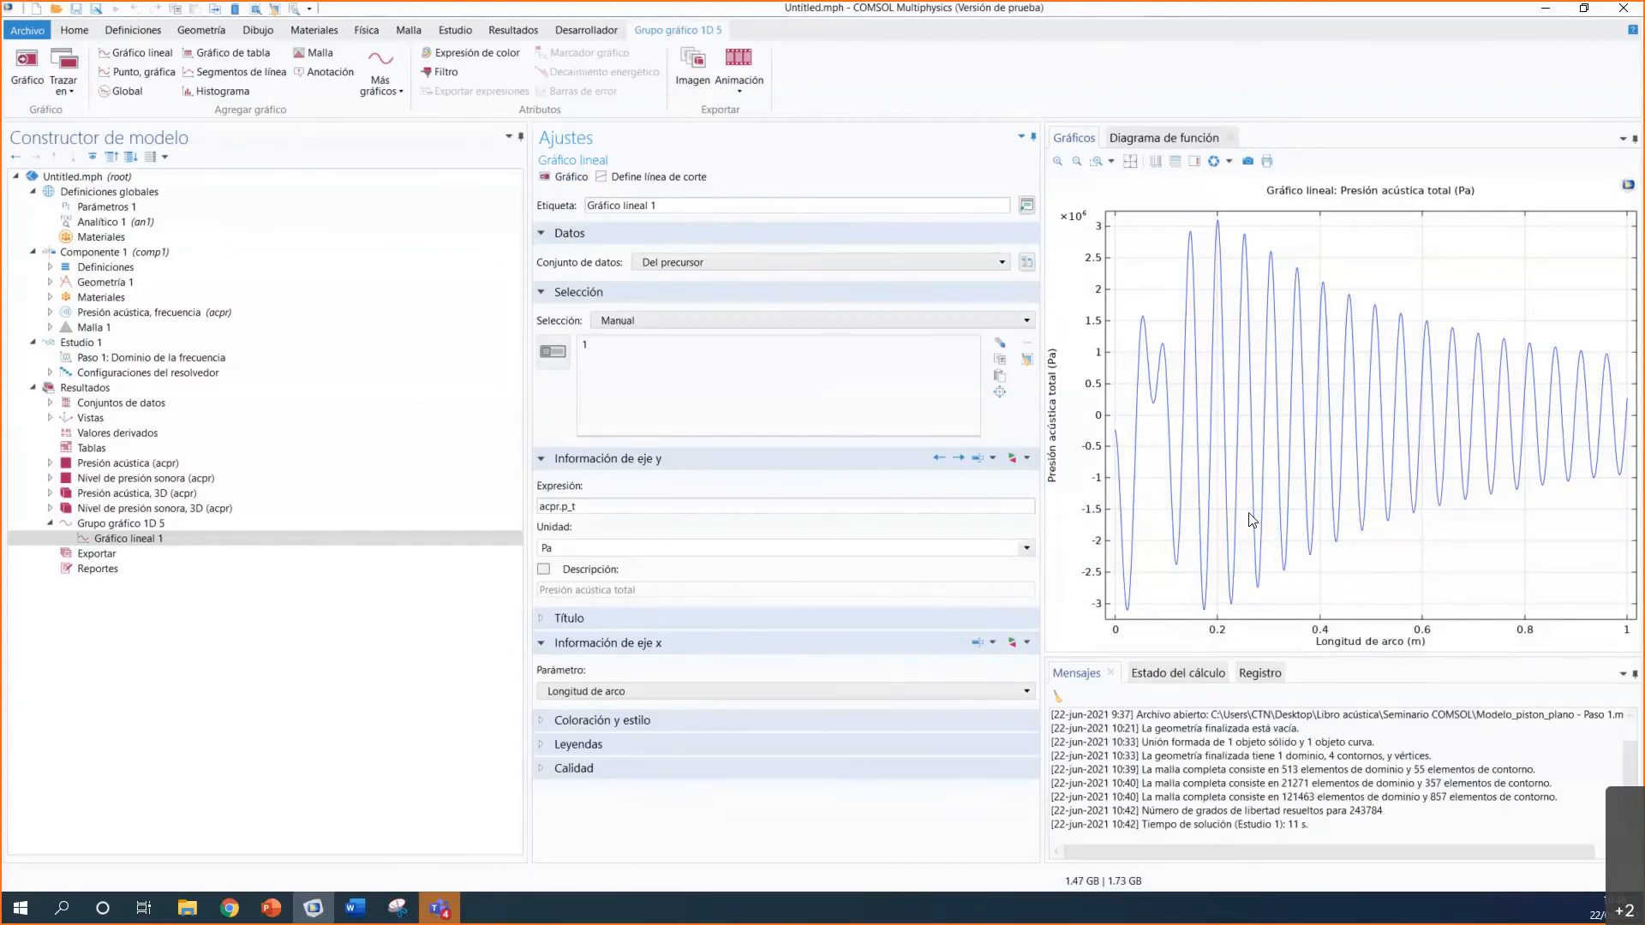
# Step: Plot the real part of the total pressure, real(acpr.p_t), and its imaginary part, imag(acpr.p_t), in the line graph
pyautogui.click(541, 505)
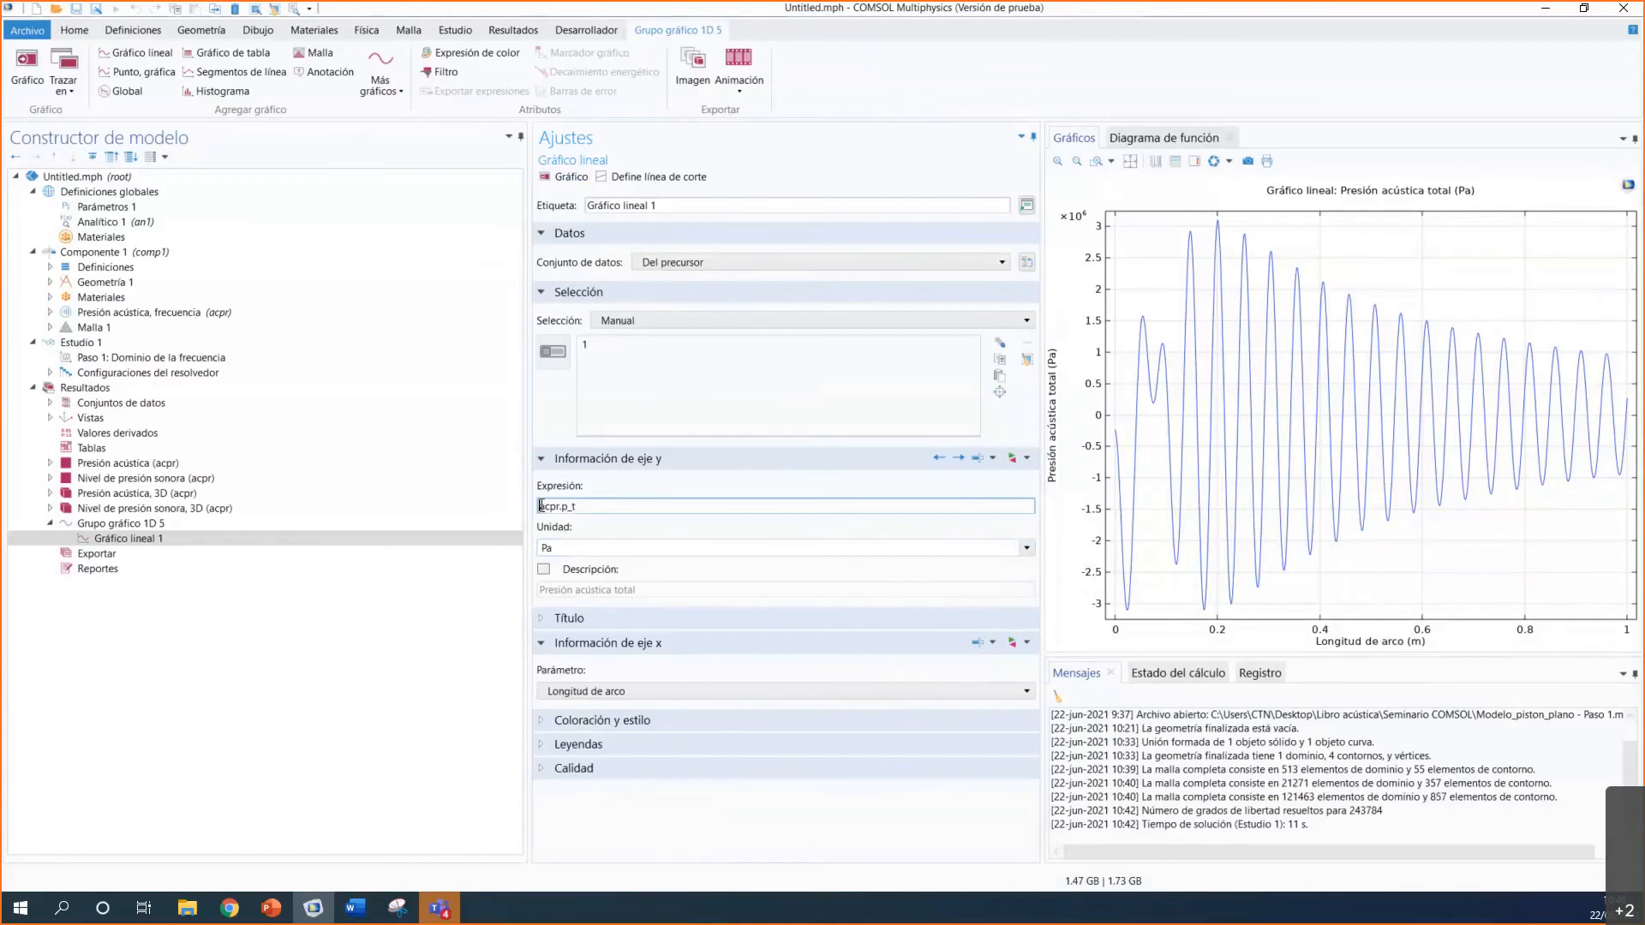
pyautogui.write('real(')
pyautogui.write(')')
pyautogui.click(579, 177)
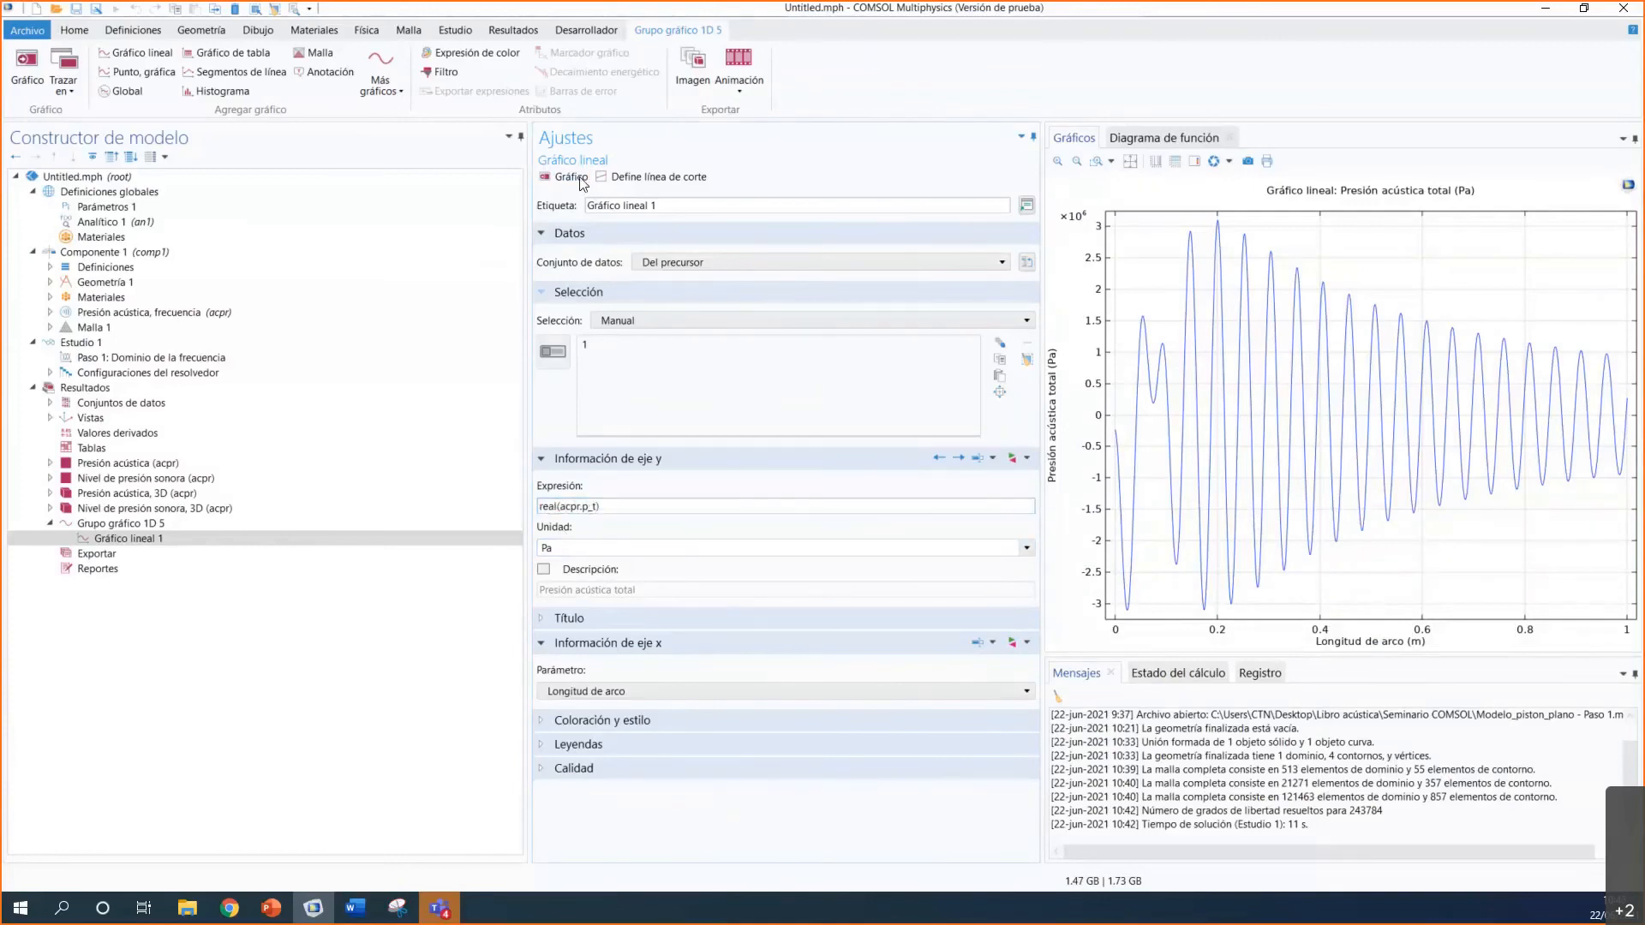
pyautogui.doubleClick(546, 506)
pyautogui.write('imag')
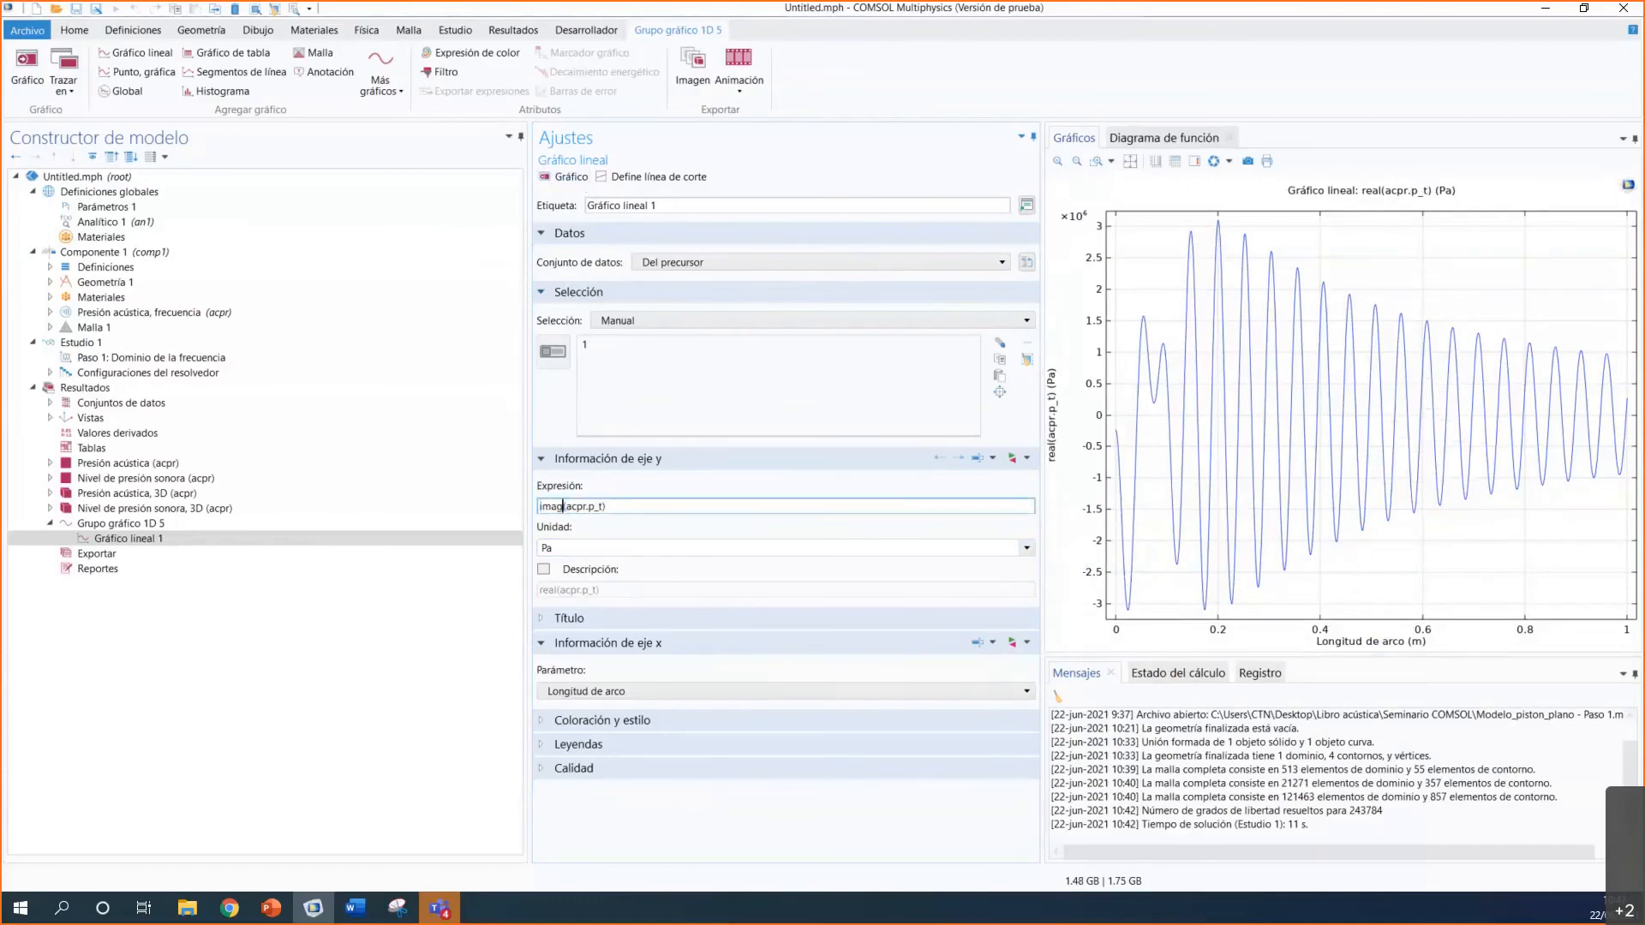
pyautogui.click(569, 177)
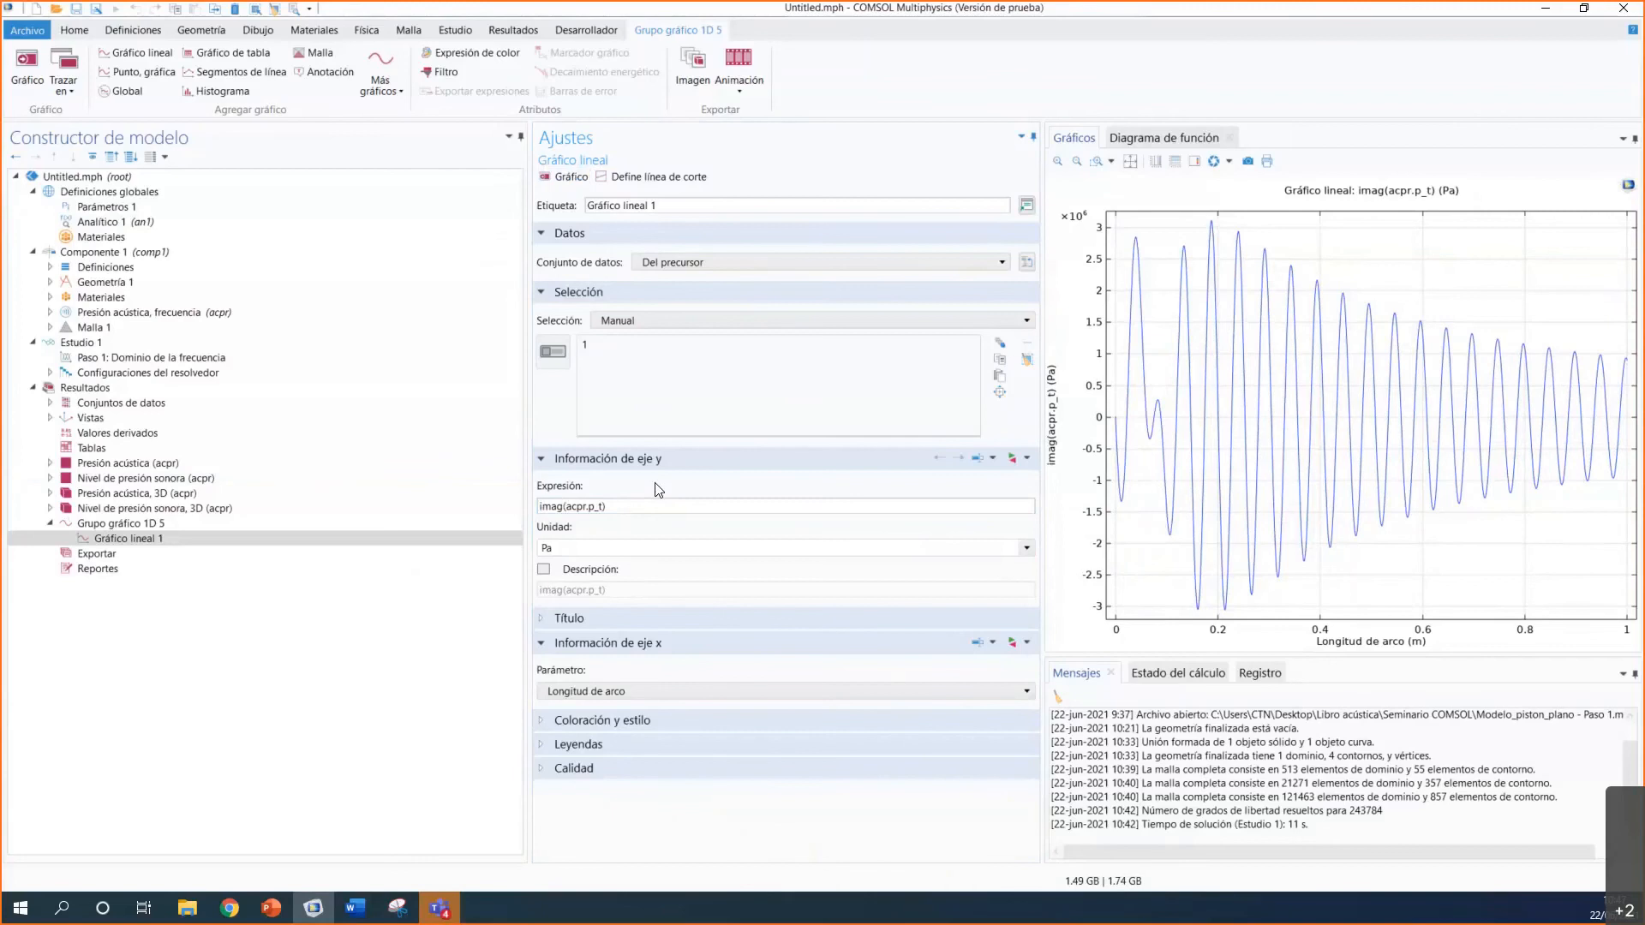
# Step: Change the line graph's expression to the pressure magnitude abs(acpr.p_t) and plot it
pyautogui.click(664, 506)
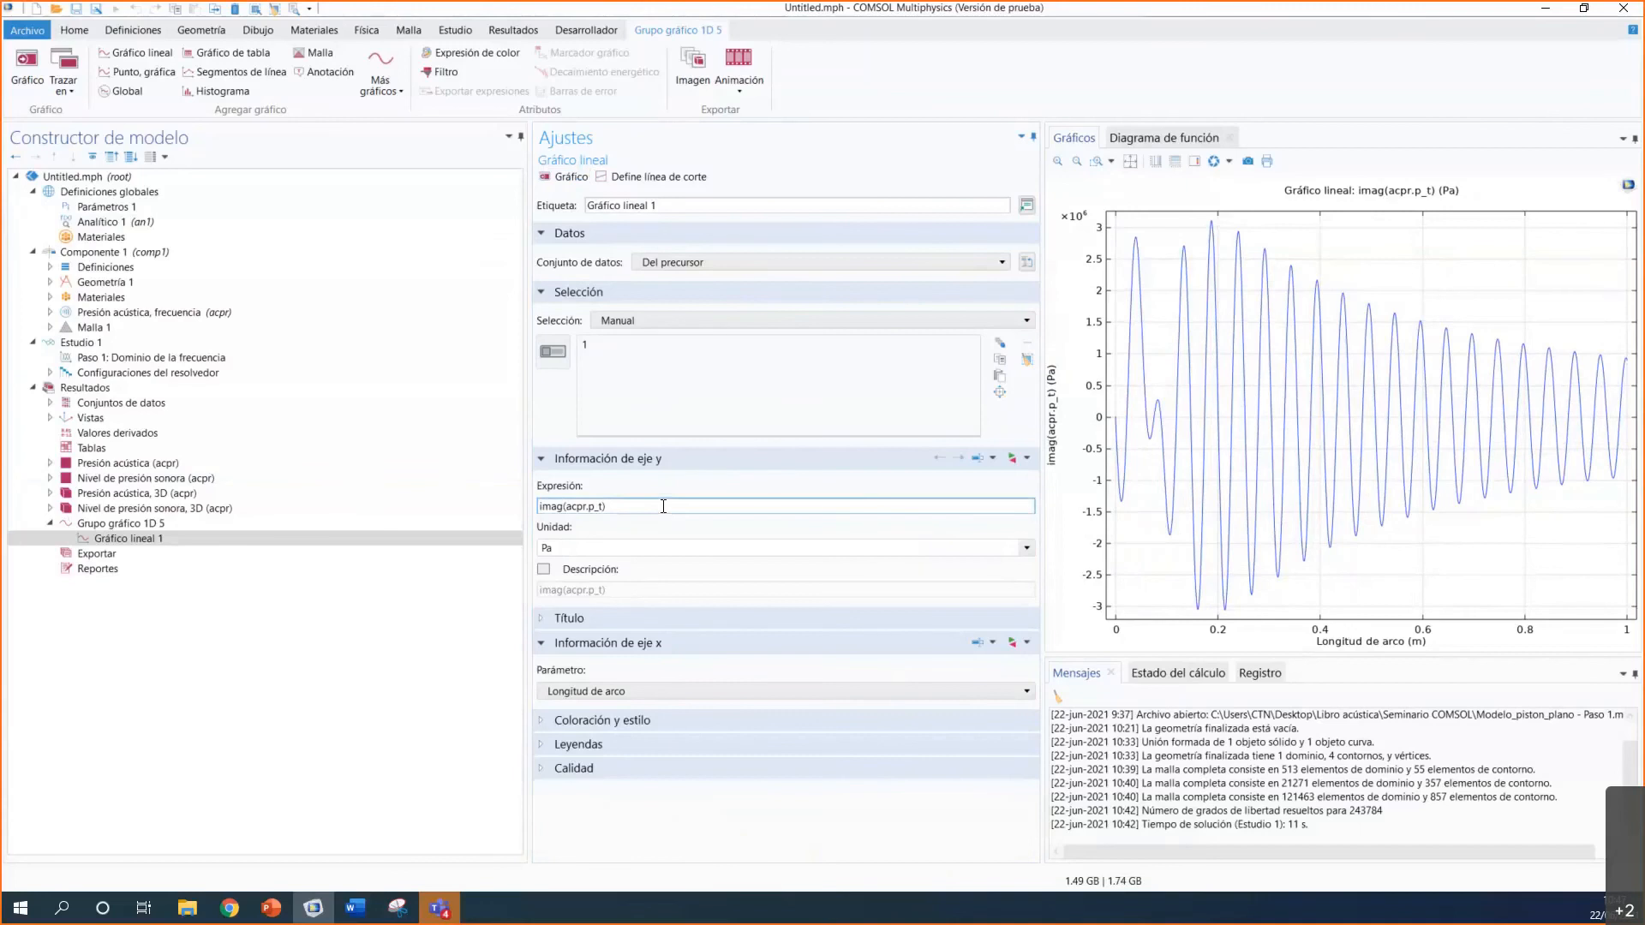
pyautogui.tripleClick(665, 506)
pyautogui.doubleClick(554, 505)
pyautogui.write('abs')
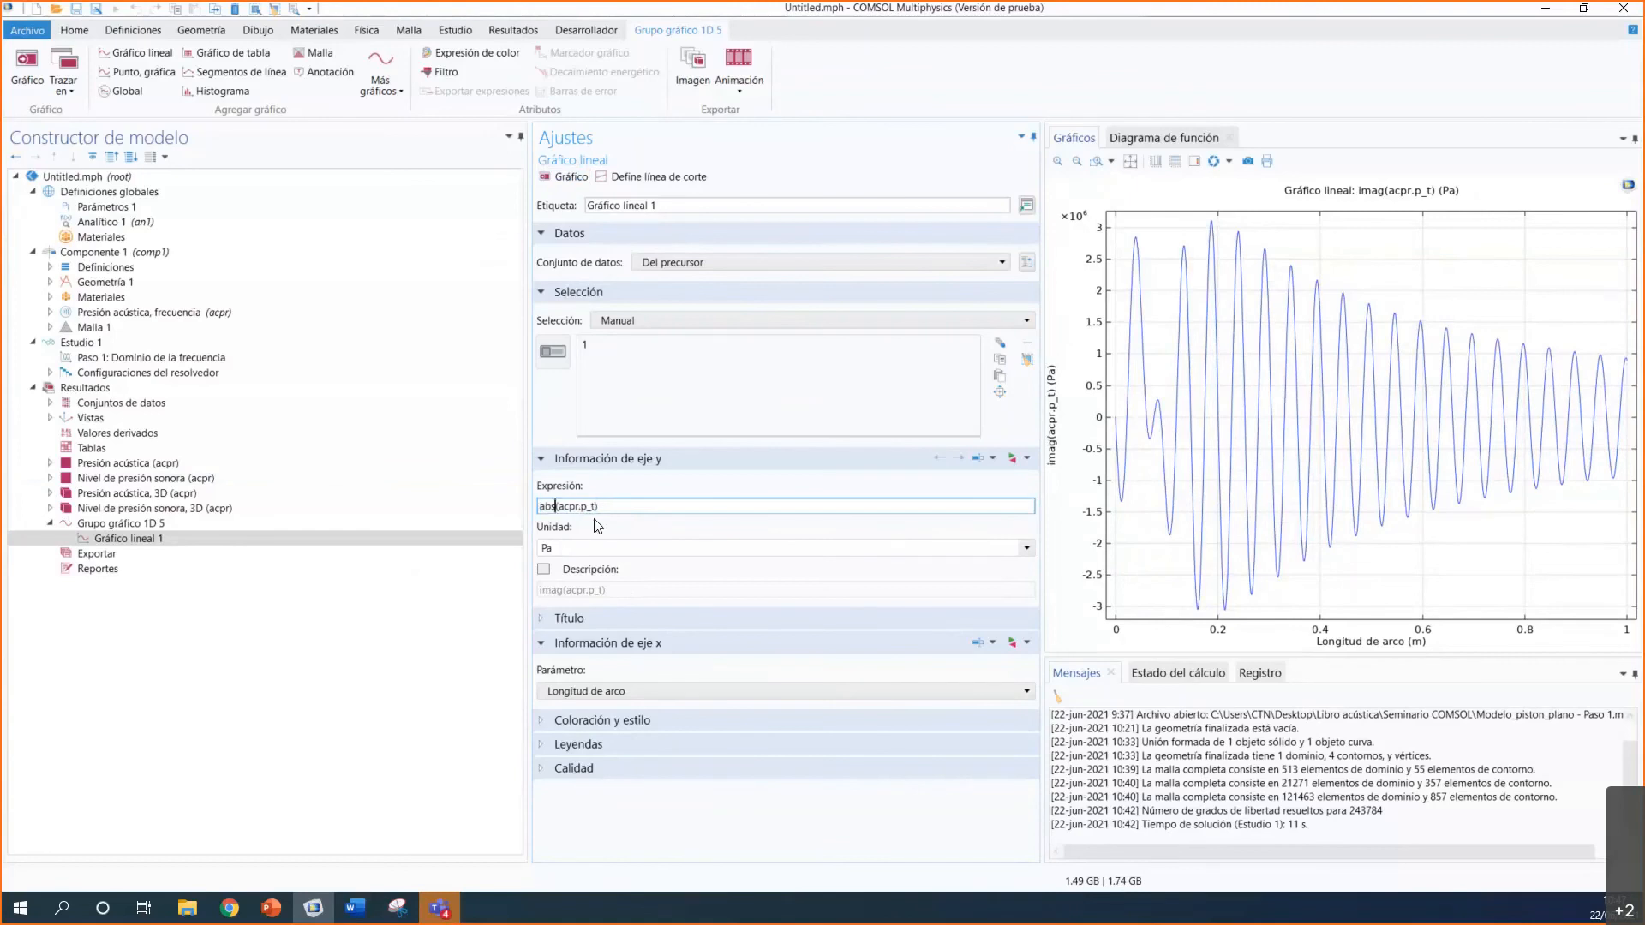
pyautogui.click(570, 178)
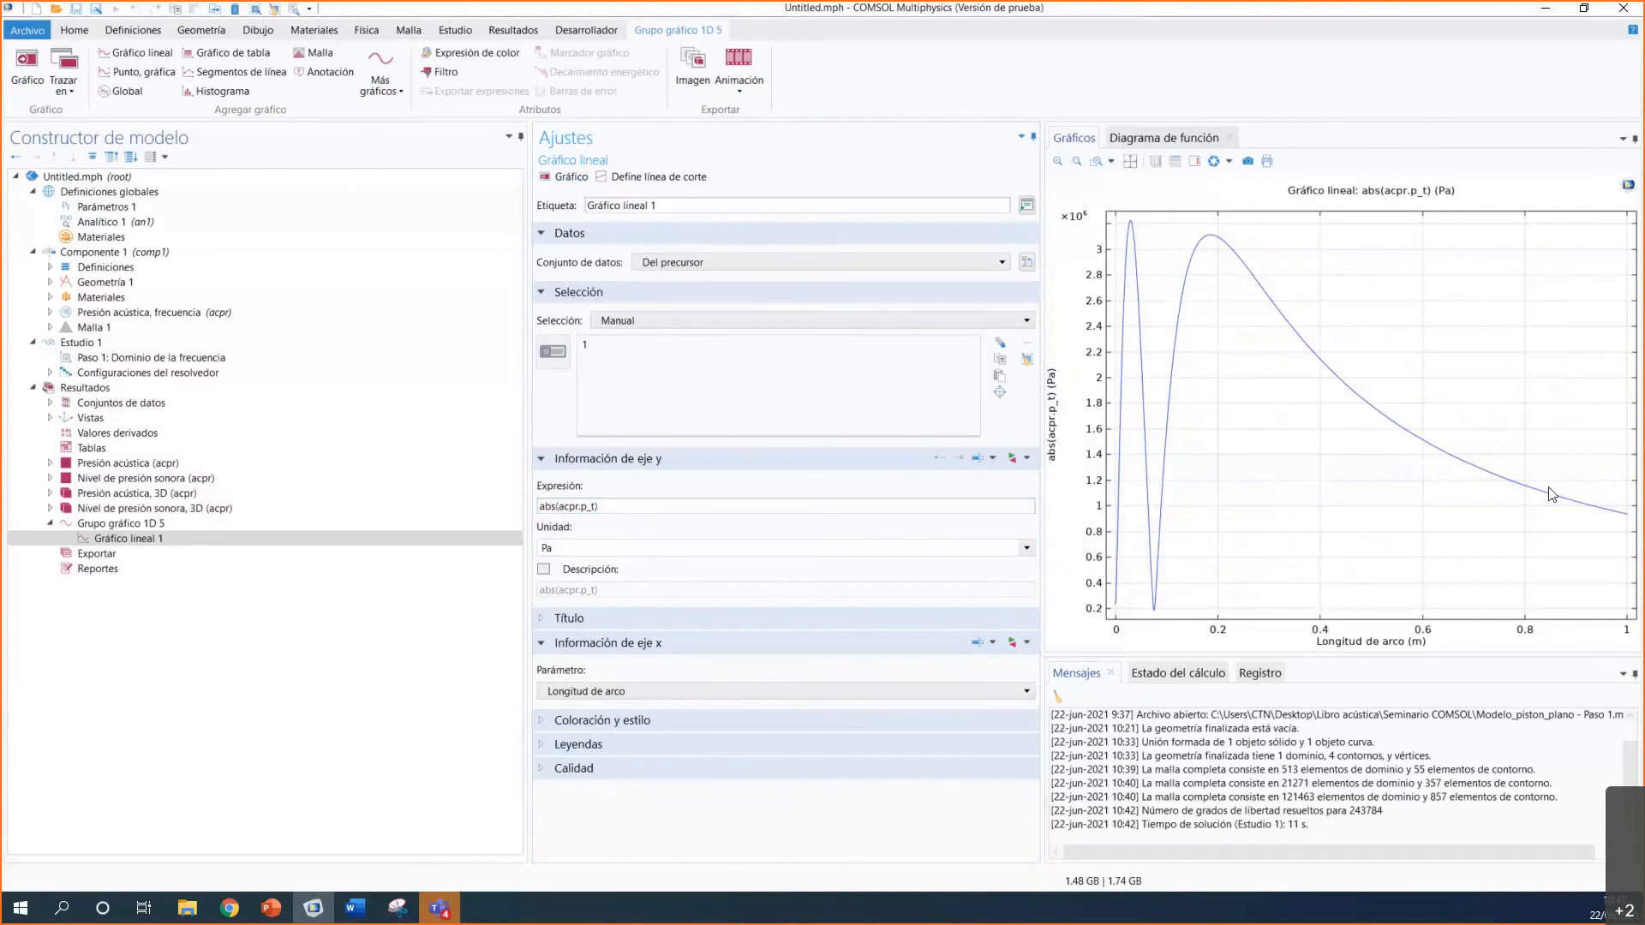
# Step: Replace the line graph's expression with the predefined absolute acoustic pressure variable acpr.absp_t and plot it
pyautogui.moveTo(540, 506); pyautogui.dragTo(598, 510)
pyautogui.click(1018, 456)
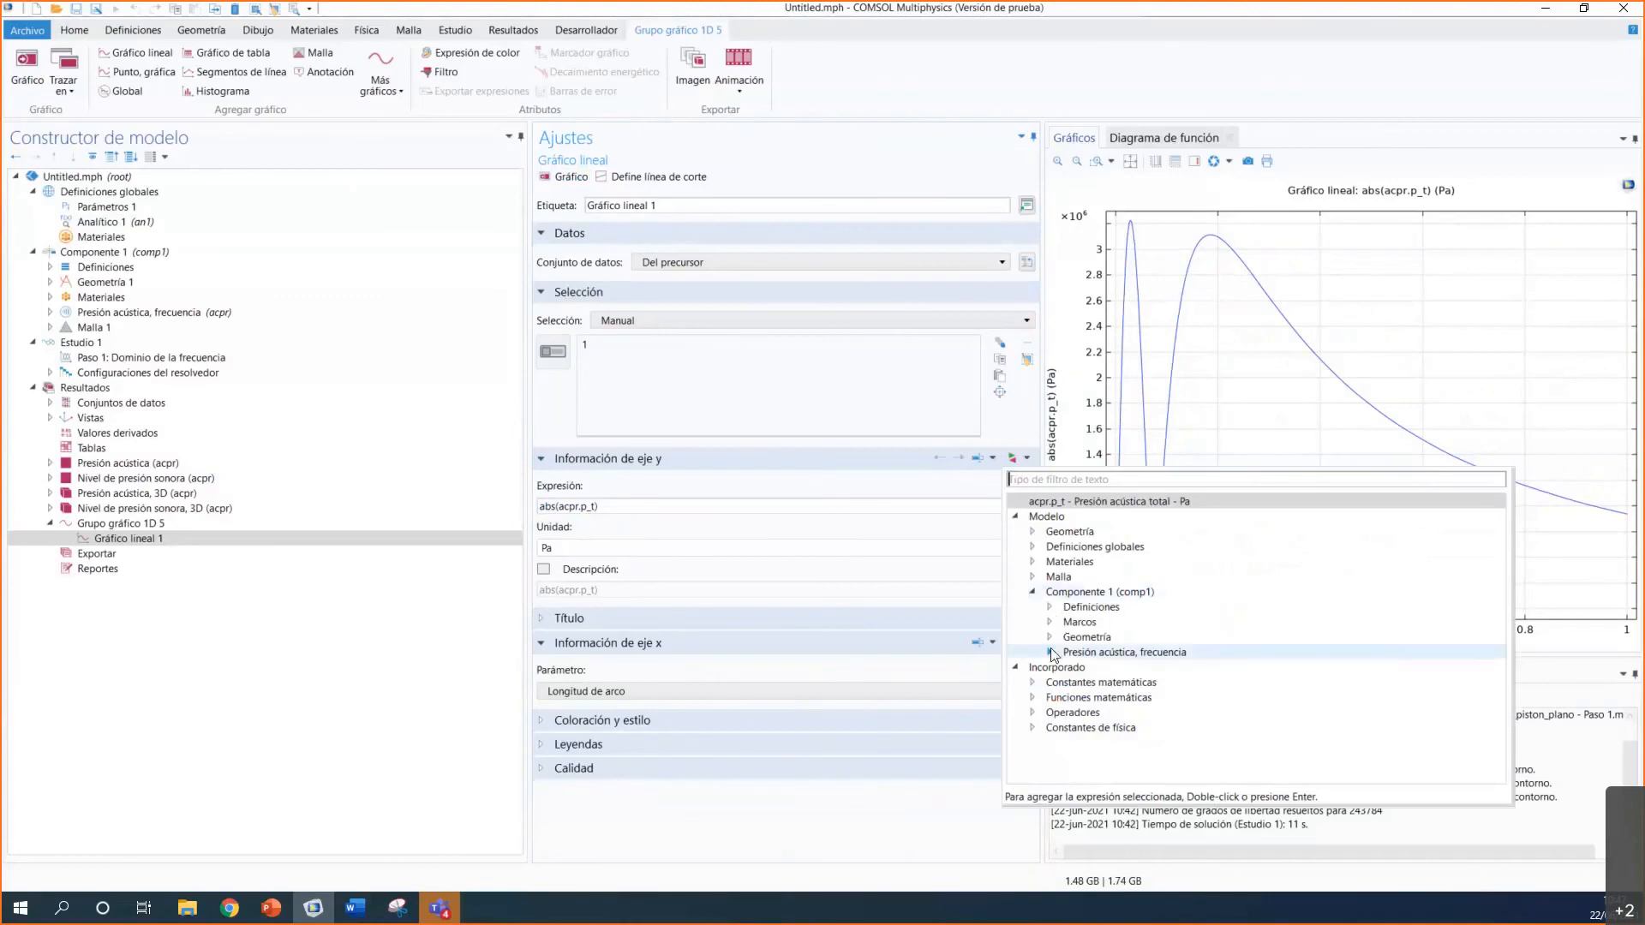
pyautogui.doubleClick(1110, 652)
pyautogui.scroll(-2, 1204, 652)
pyautogui.click(1066, 683)
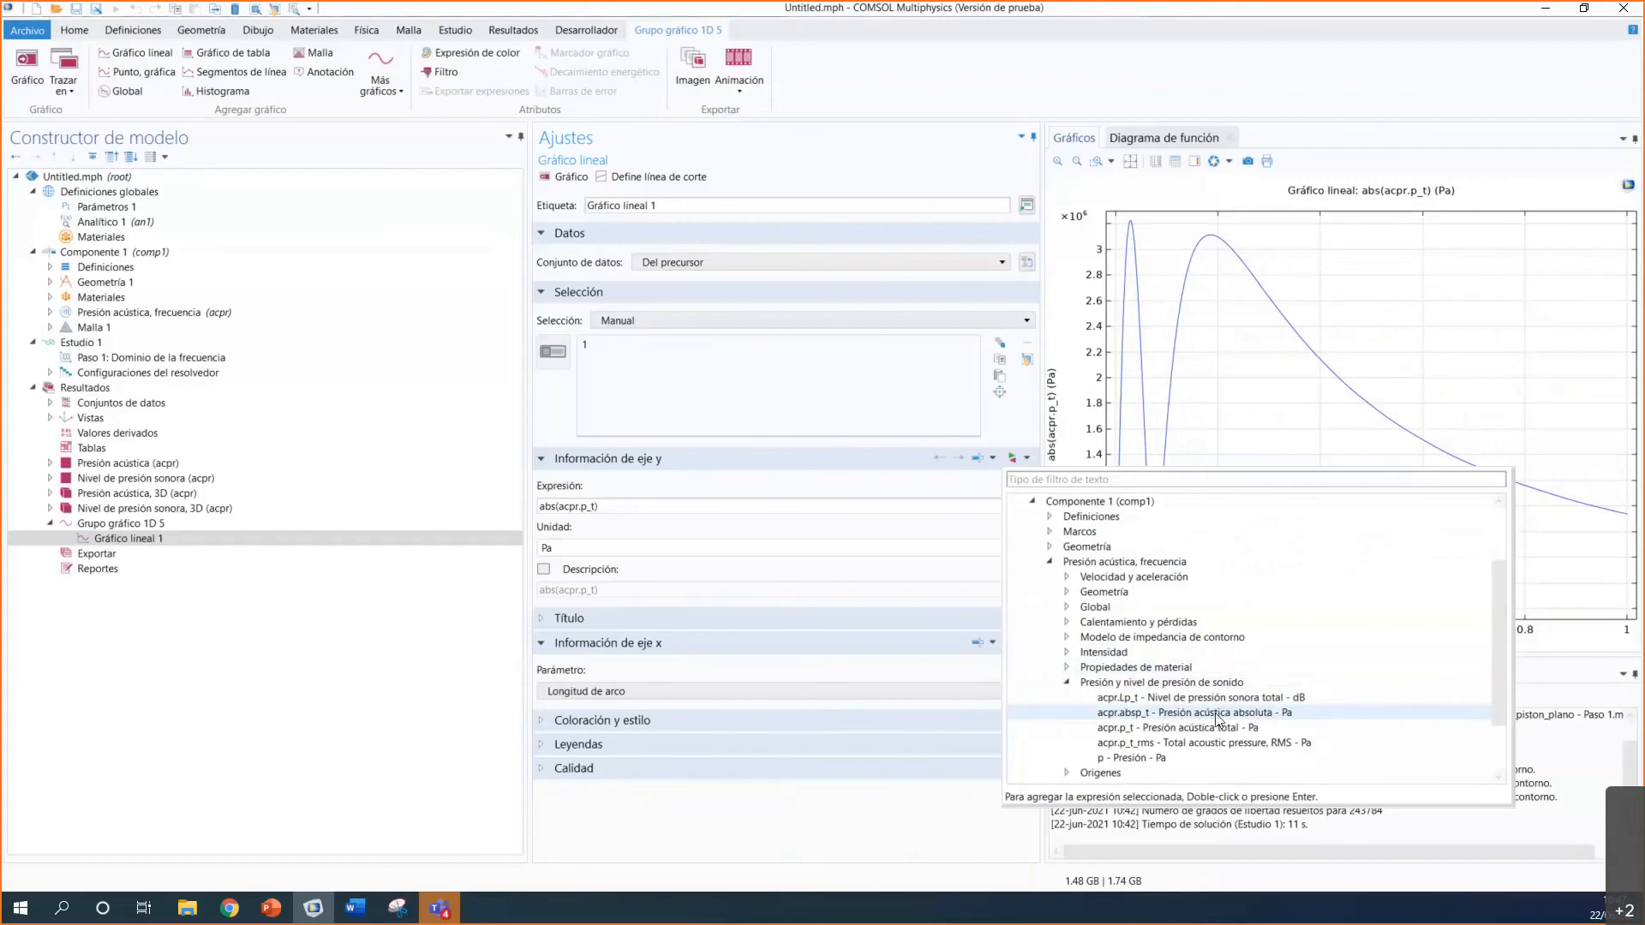
pyautogui.doubleClick(1198, 714)
pyautogui.click(570, 178)
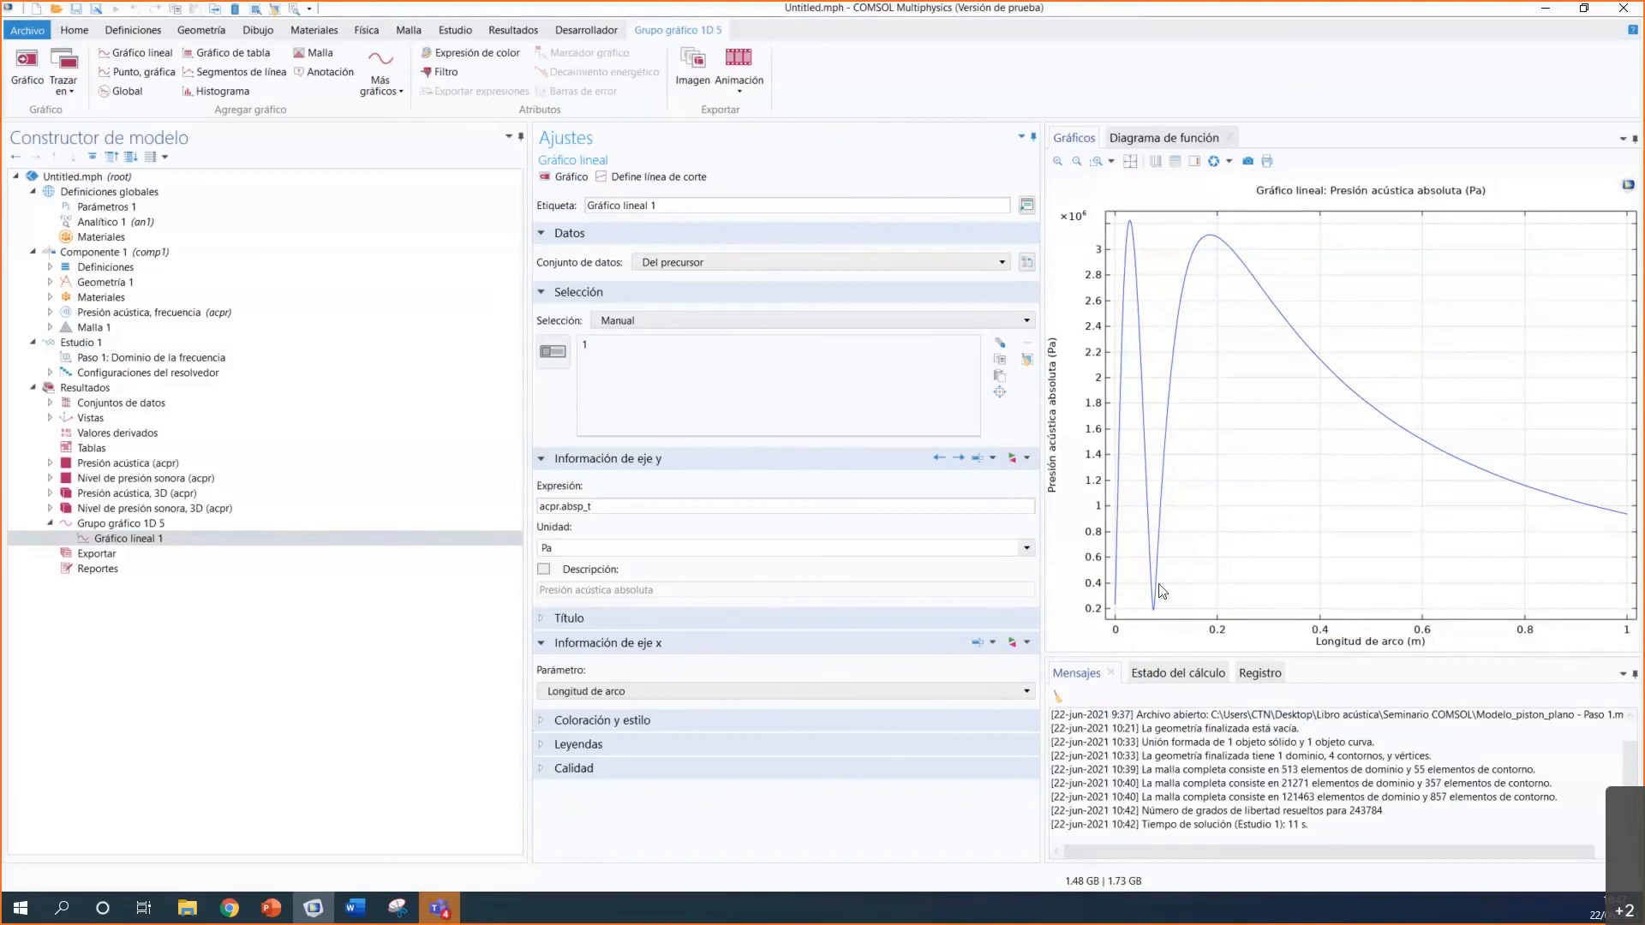
# Step: Add a second line graph to the 1D plot group and assign the symmetry-axis boundary to it
pyautogui.click(110, 527)
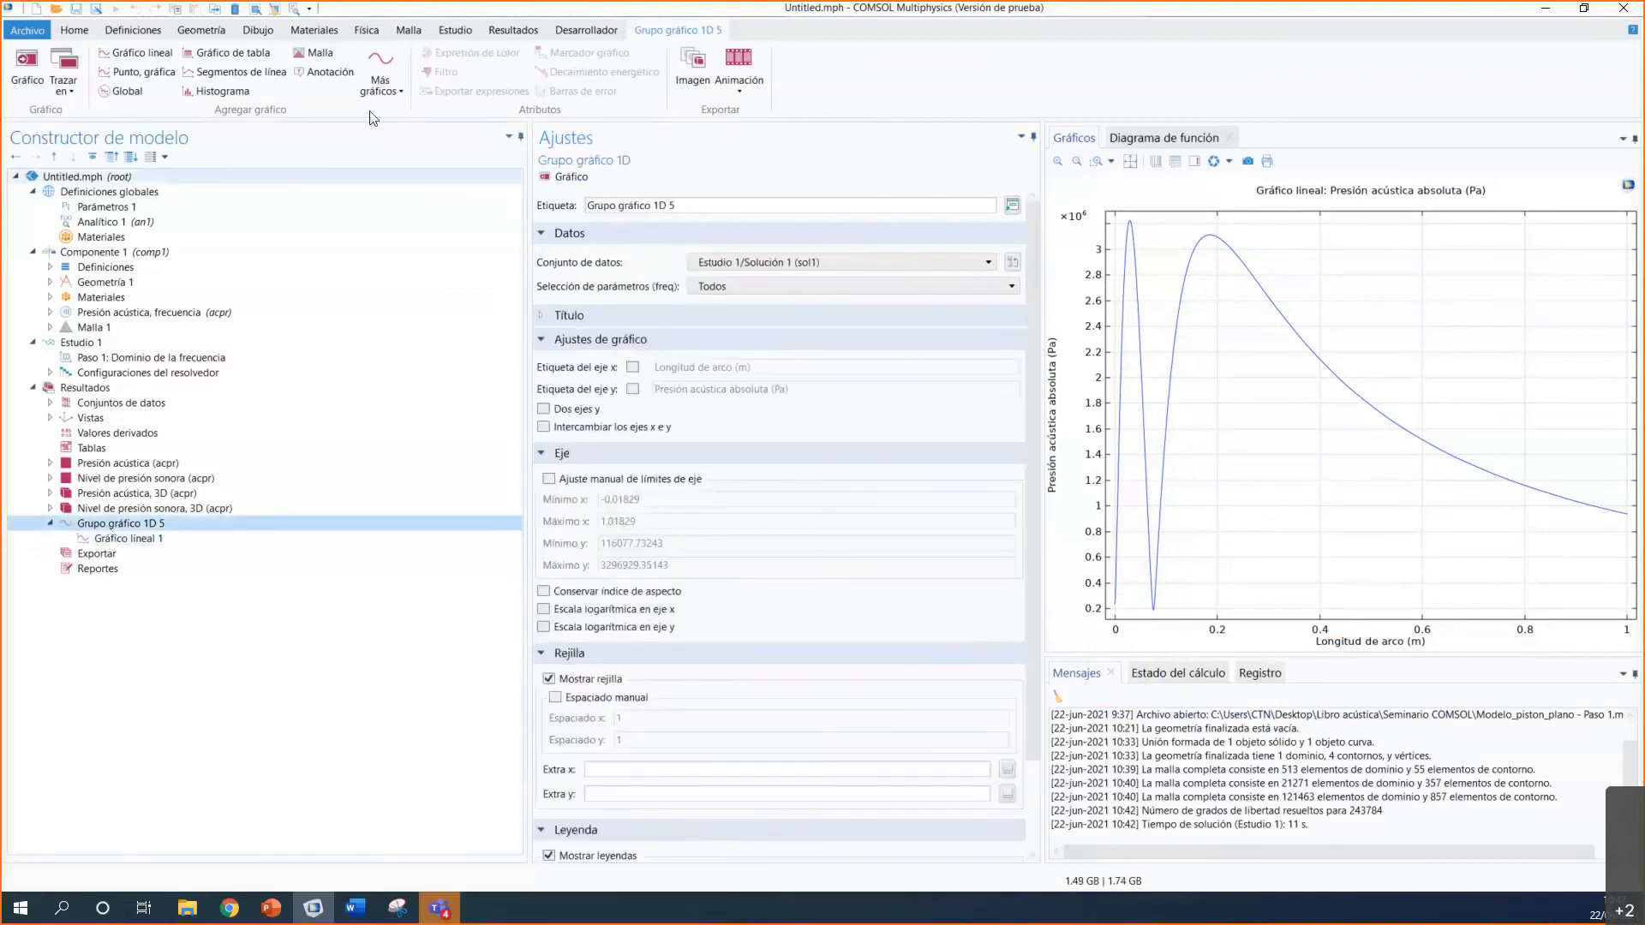
pyautogui.click(512, 32)
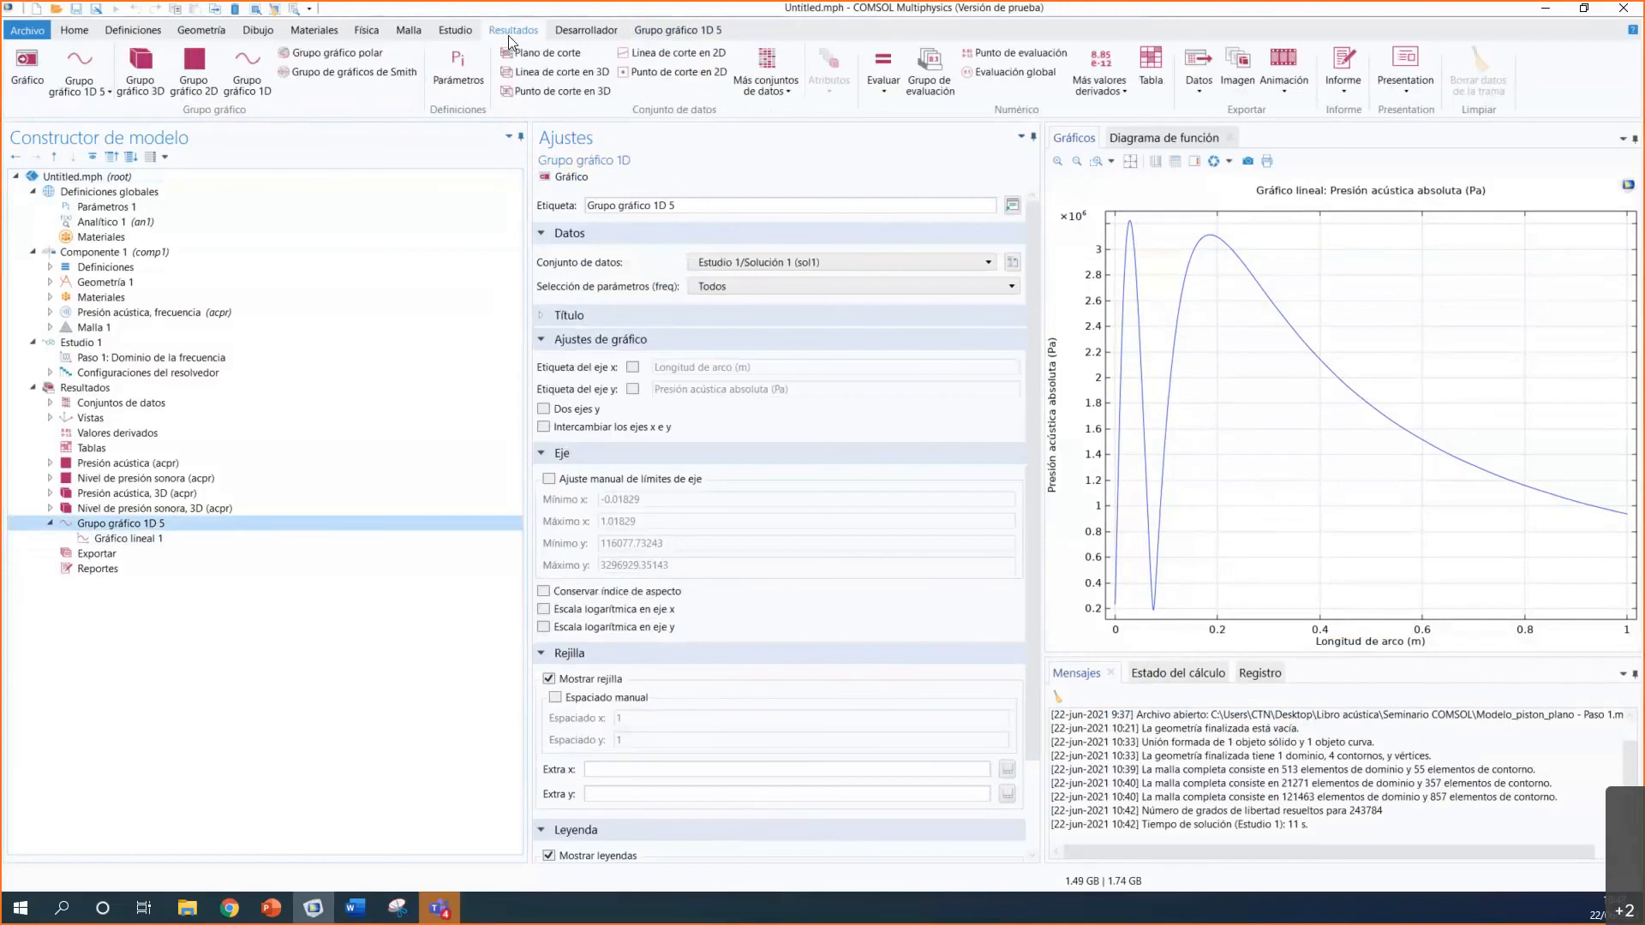
pyautogui.click(656, 32)
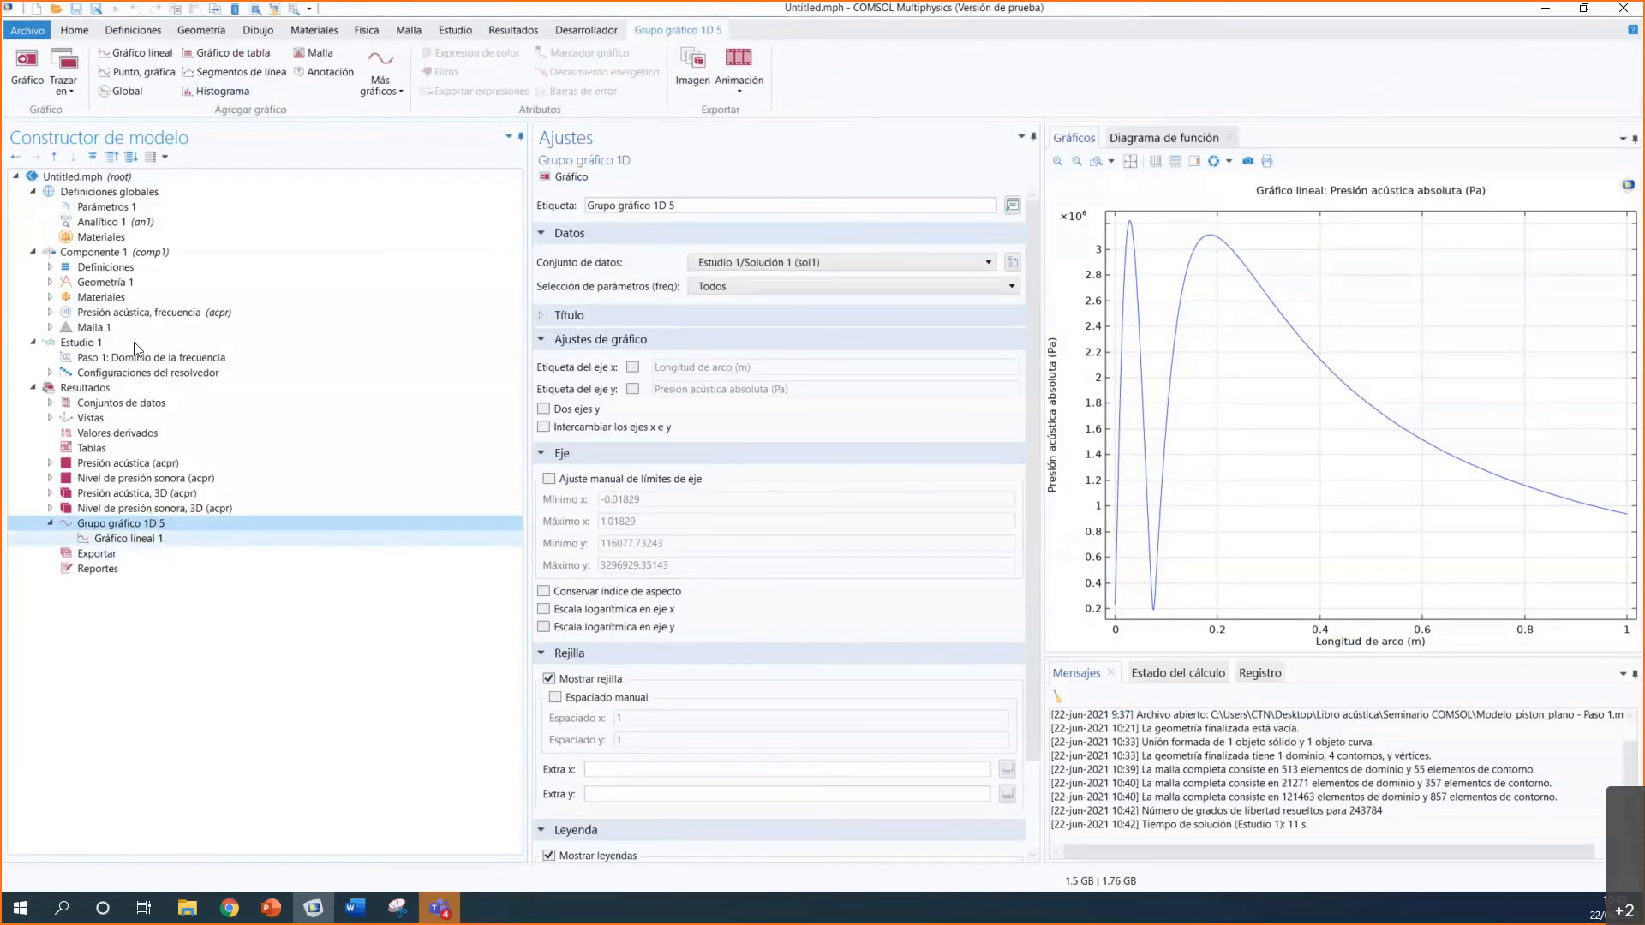
pyautogui.click(130, 59)
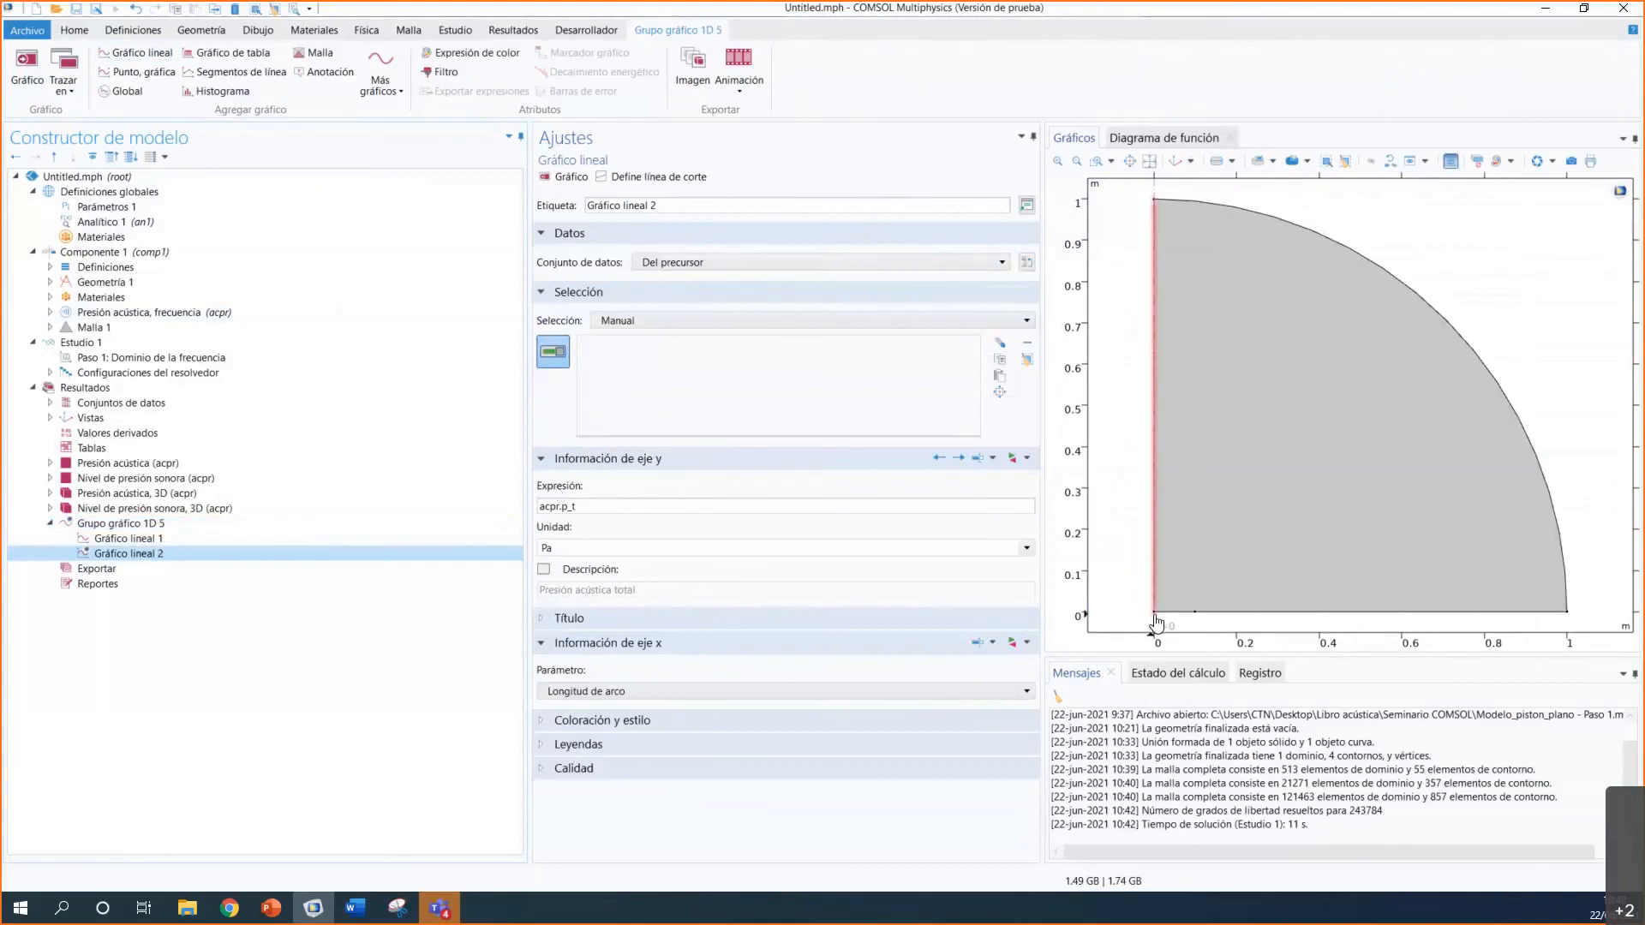
pyautogui.click(1155, 244)
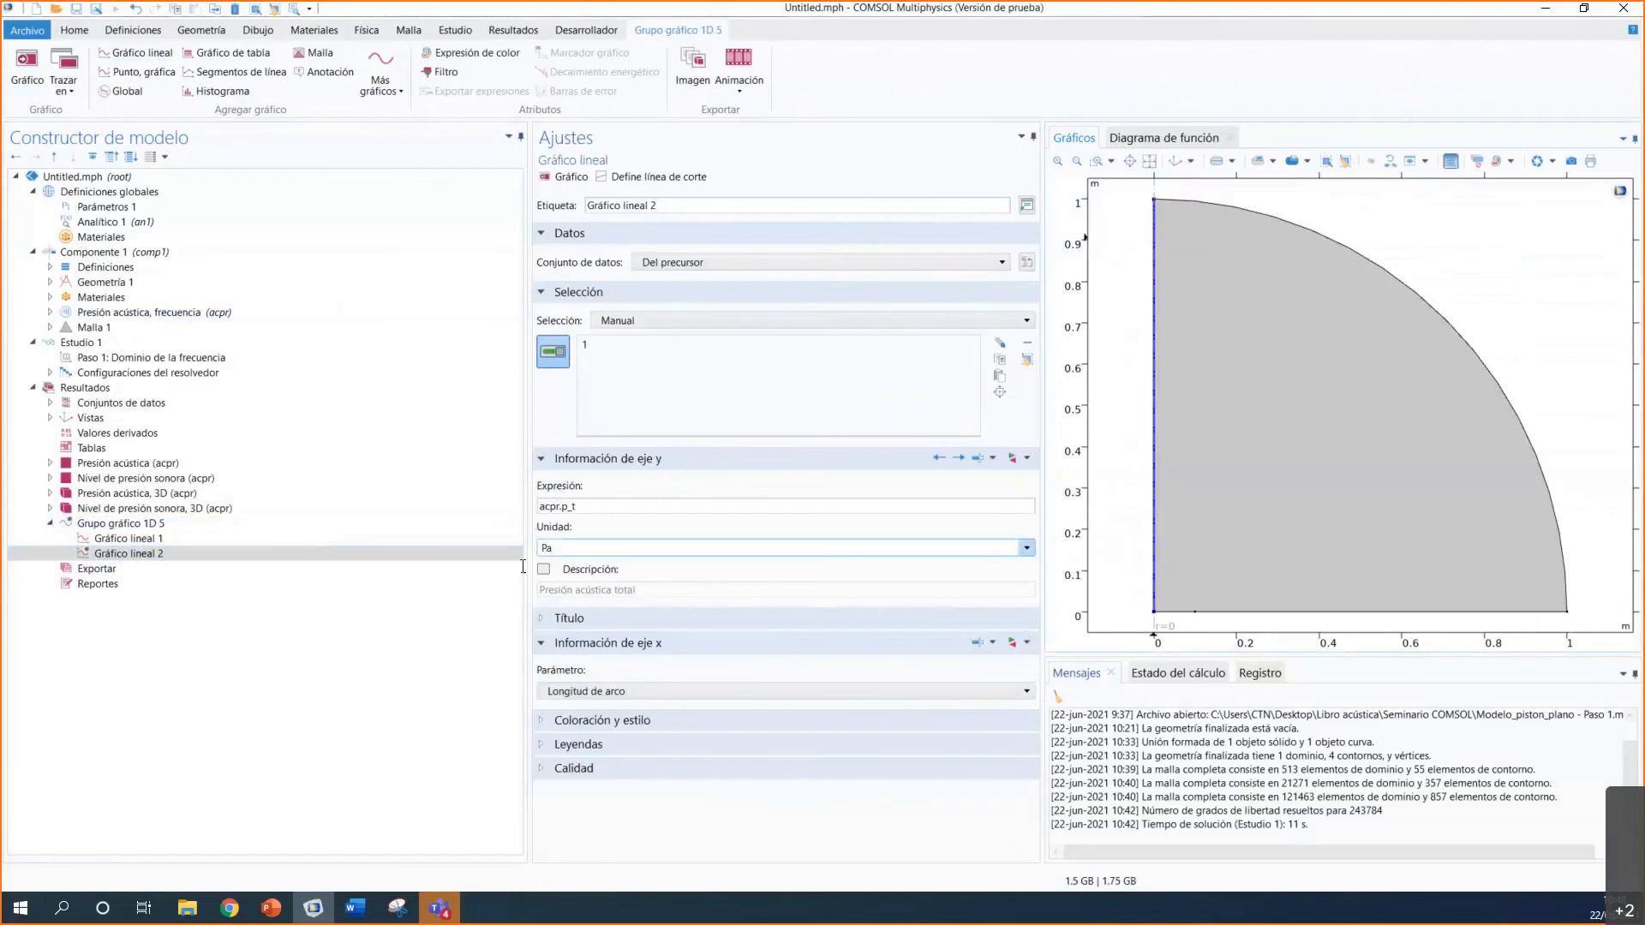
# Step: Copy the analytic function's name and set the second line graph's y-axis expression to an1(z)
pyautogui.doubleClick(572, 507)
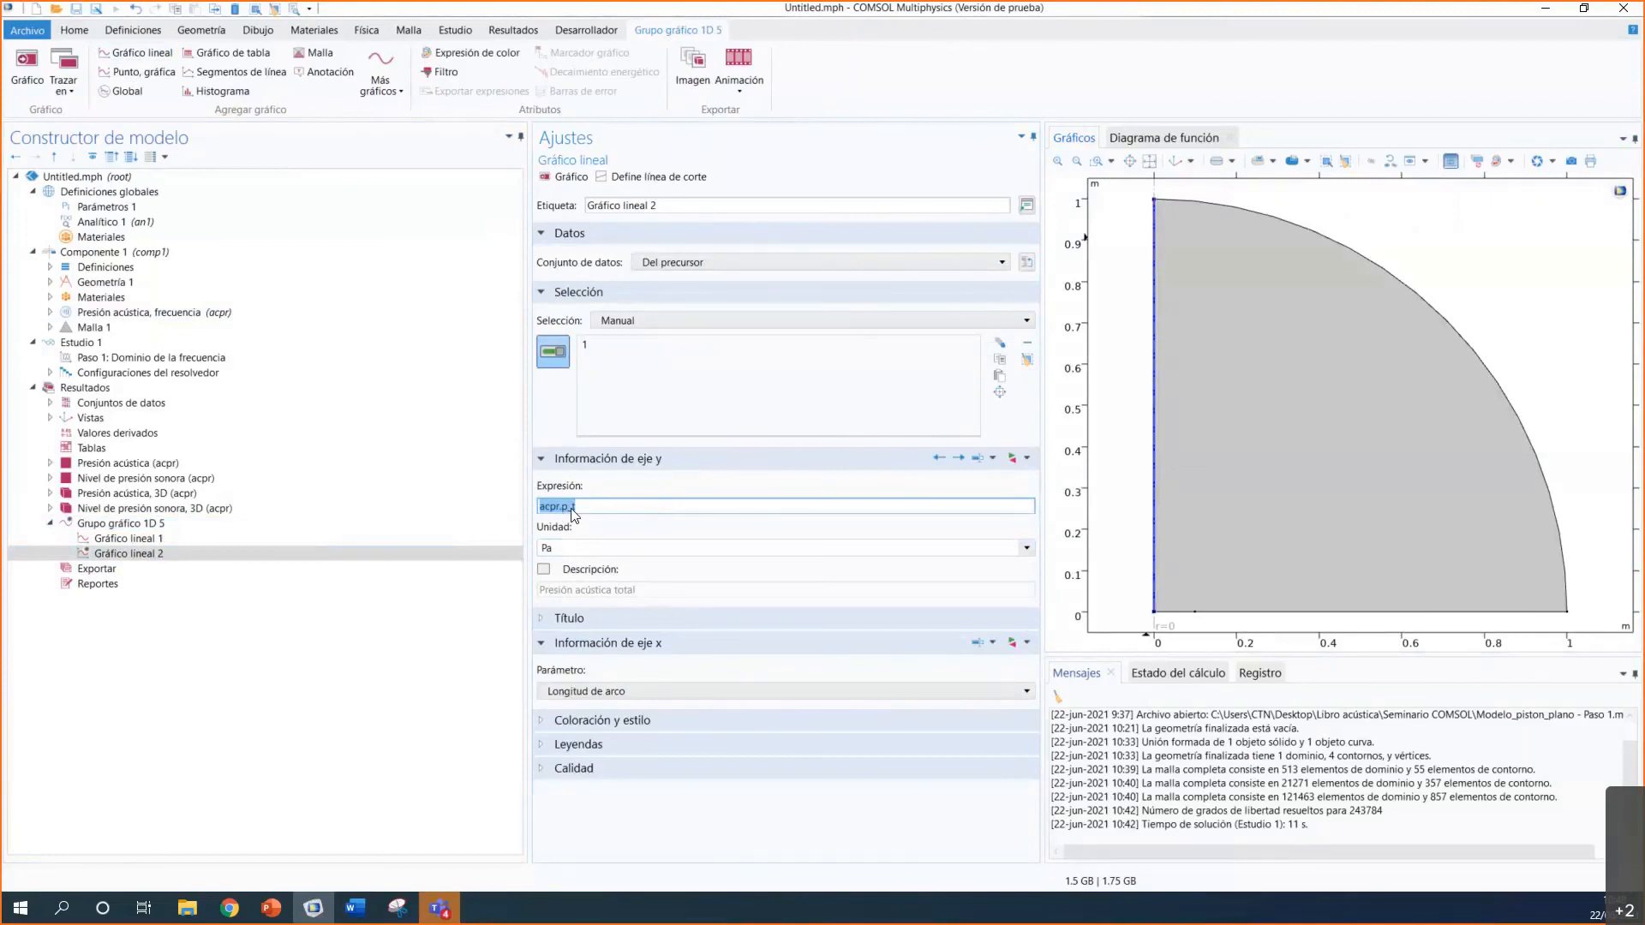
pyautogui.click(105, 224)
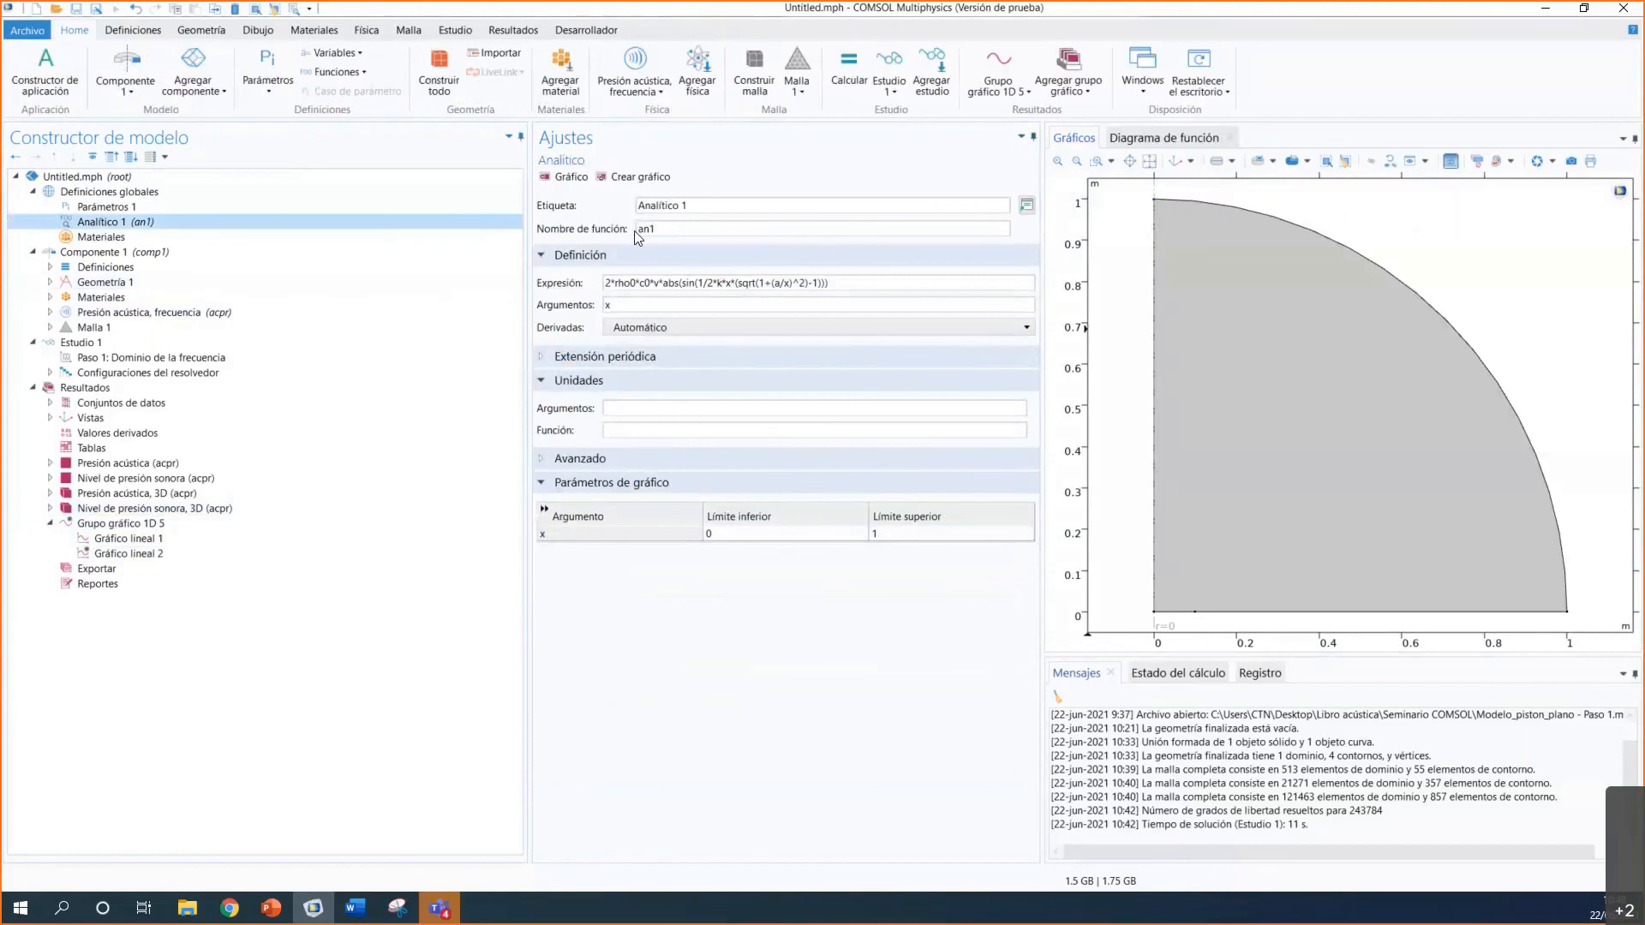
pyautogui.click(649, 229)
pyautogui.doubleClick(649, 229)
pyautogui.hotkey('ctrl', 'c')
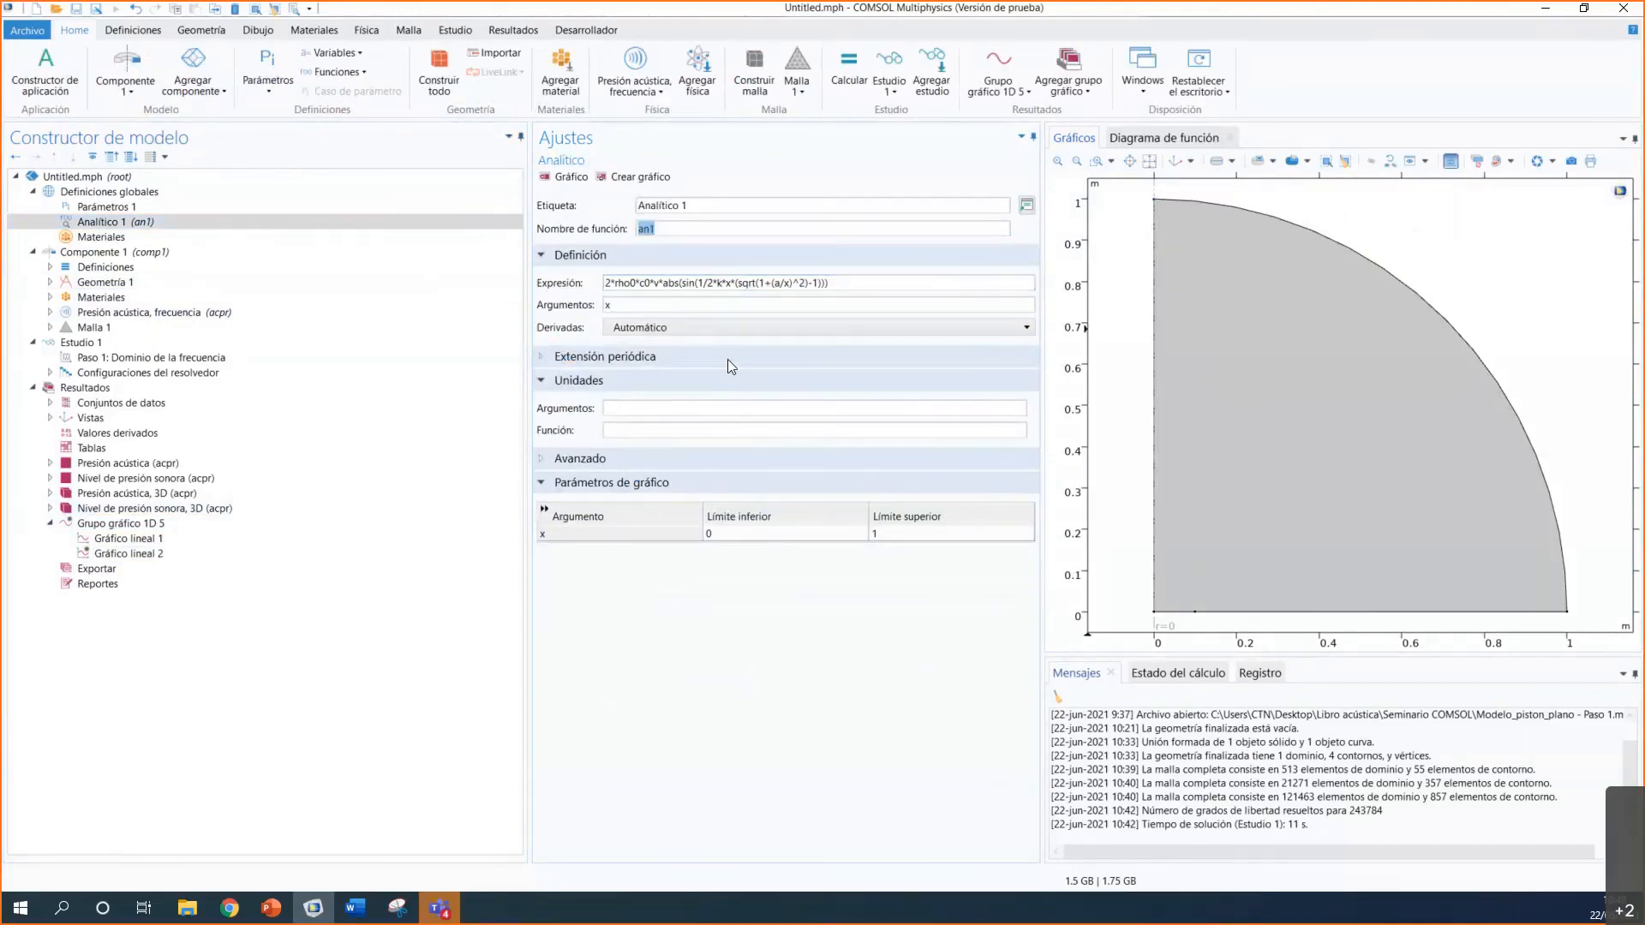
pyautogui.click(118, 554)
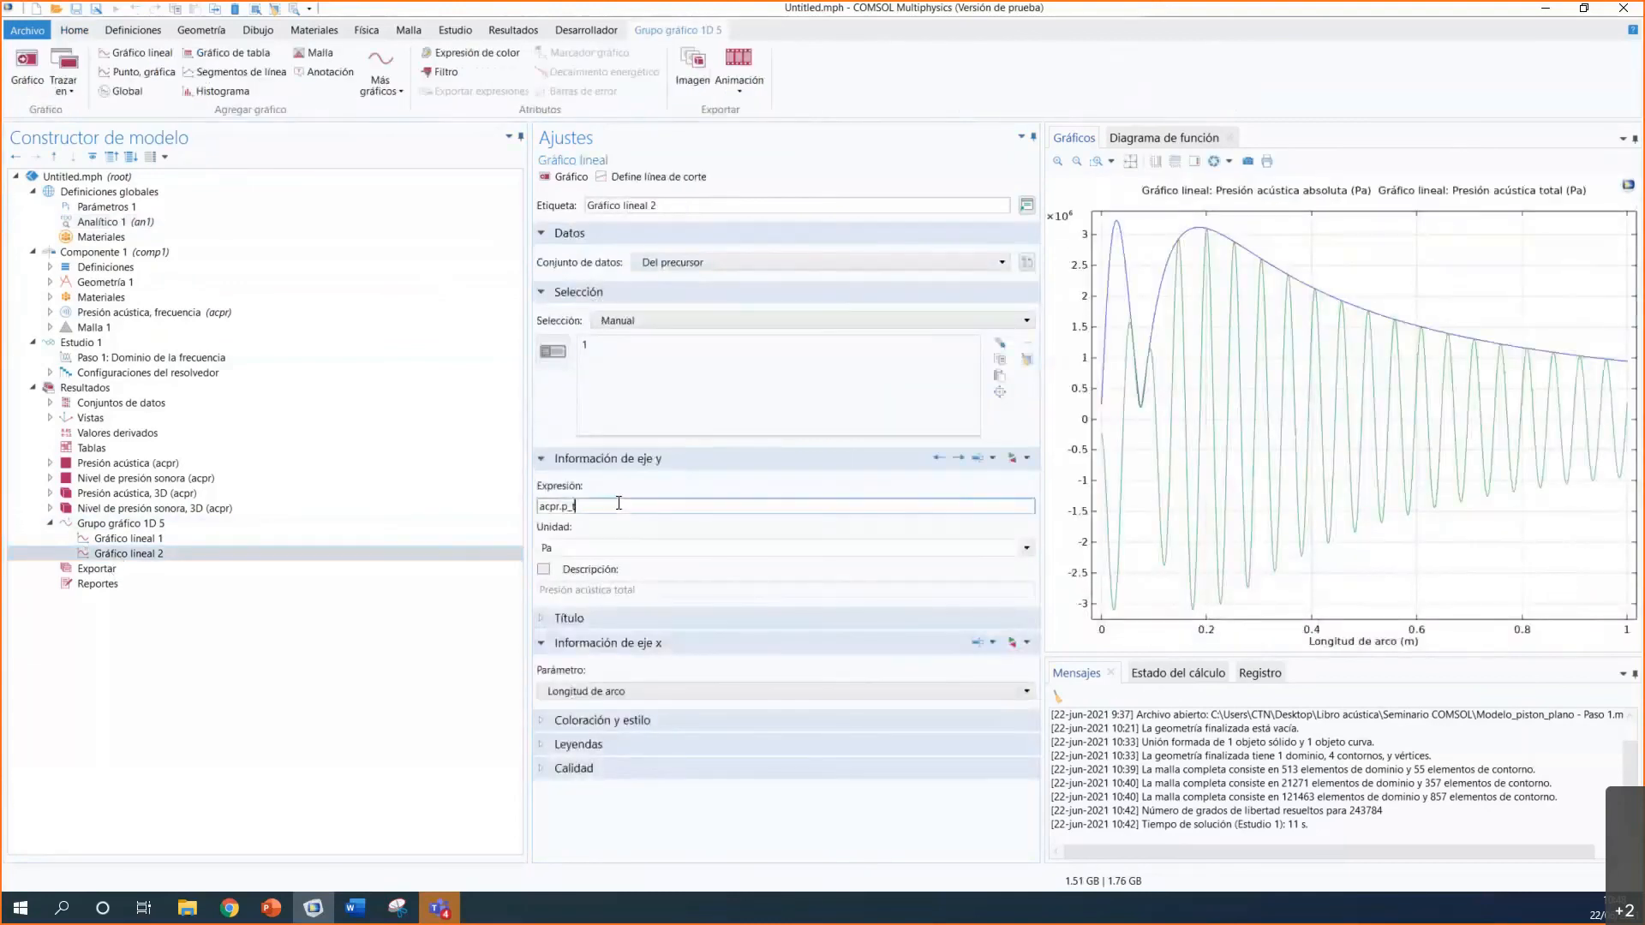
pyautogui.moveTo(618, 504); pyautogui.dragTo(512, 508)
pyautogui.hotkey('ctrl', 'v')
pyautogui.click(752, 550)
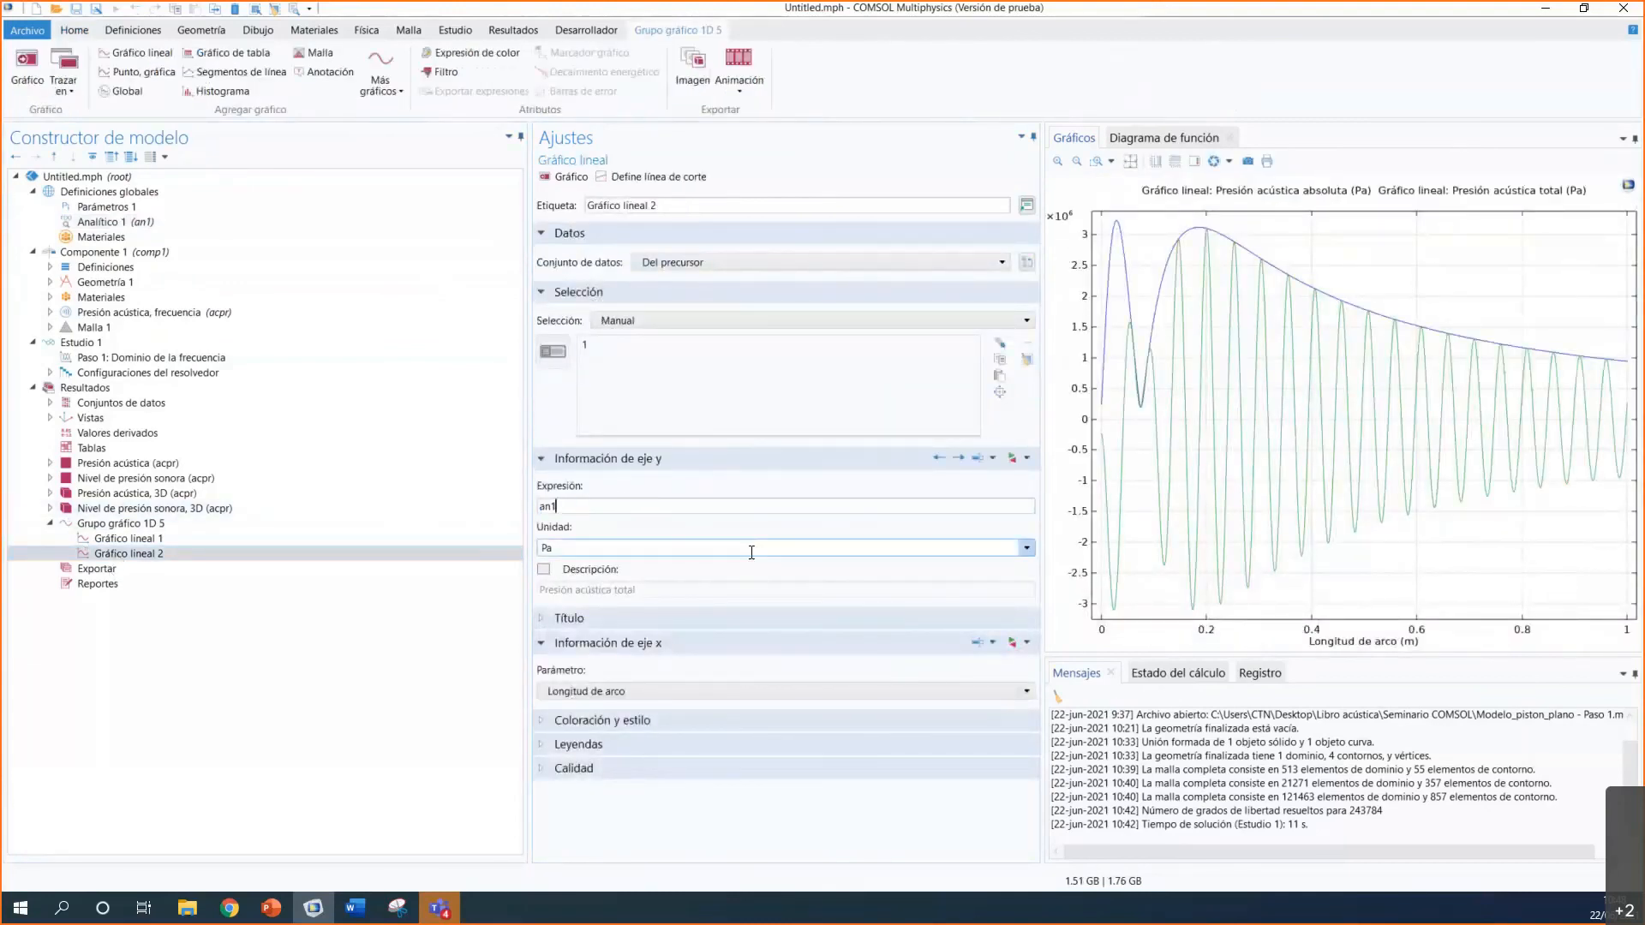
pyautogui.write('(z)')
# Step: Review the analytic function's expression and argument, and plot the second line graph together with the simulated pressure
pyautogui.click(102, 222)
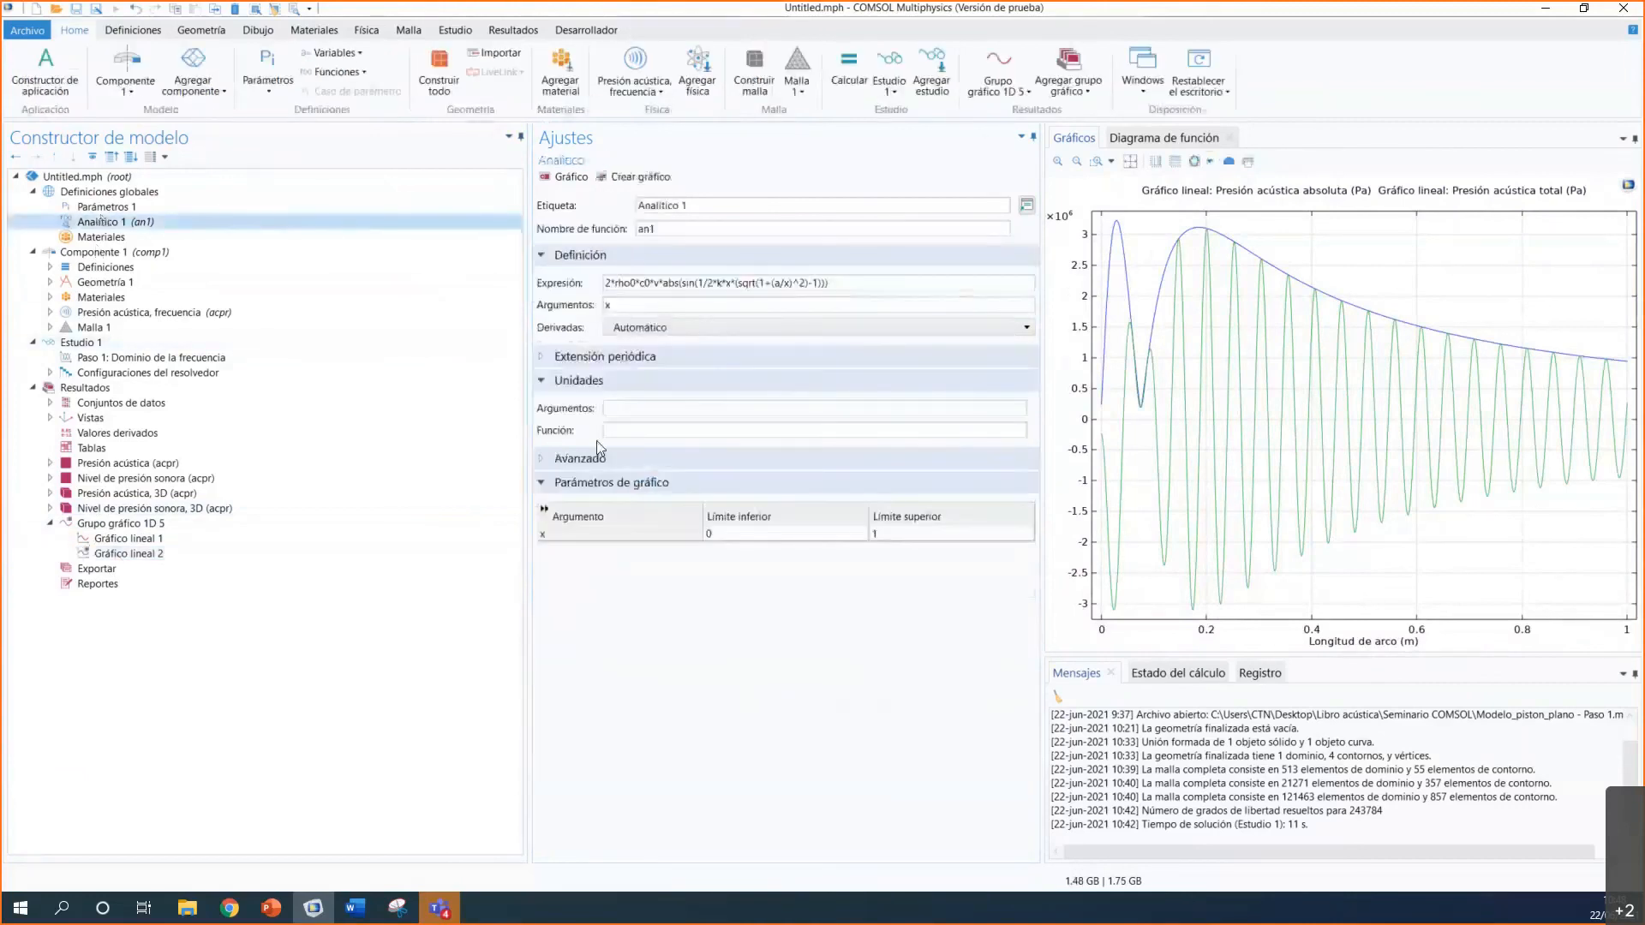
pyautogui.moveTo(610, 283); pyautogui.dragTo(851, 279)
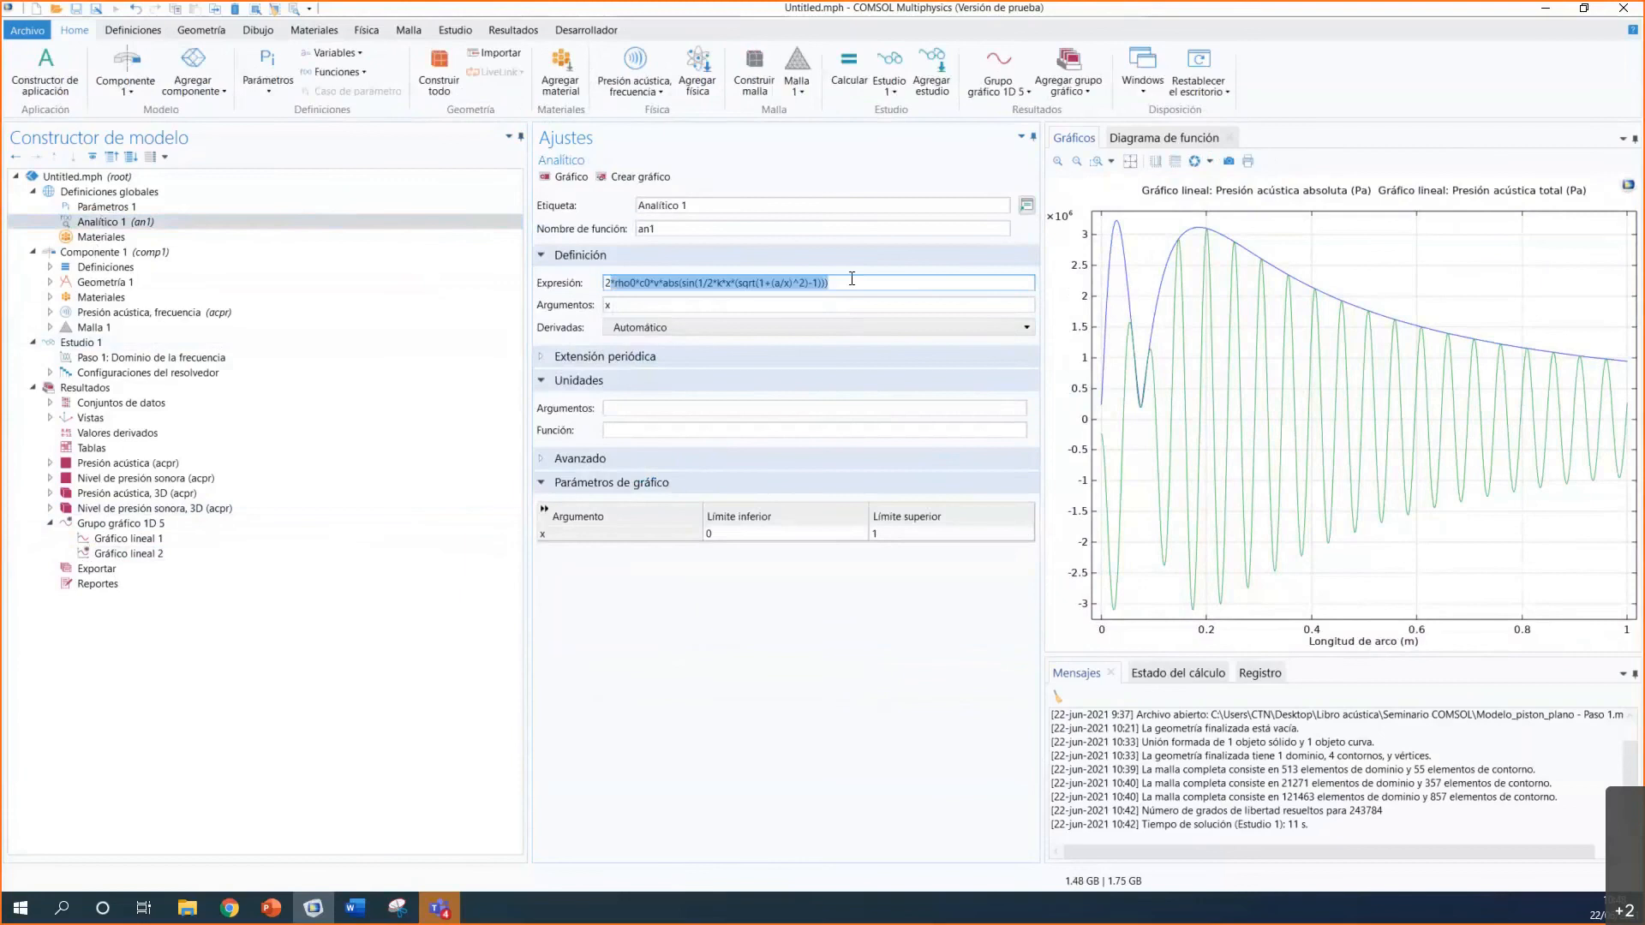
pyautogui.click(622, 306)
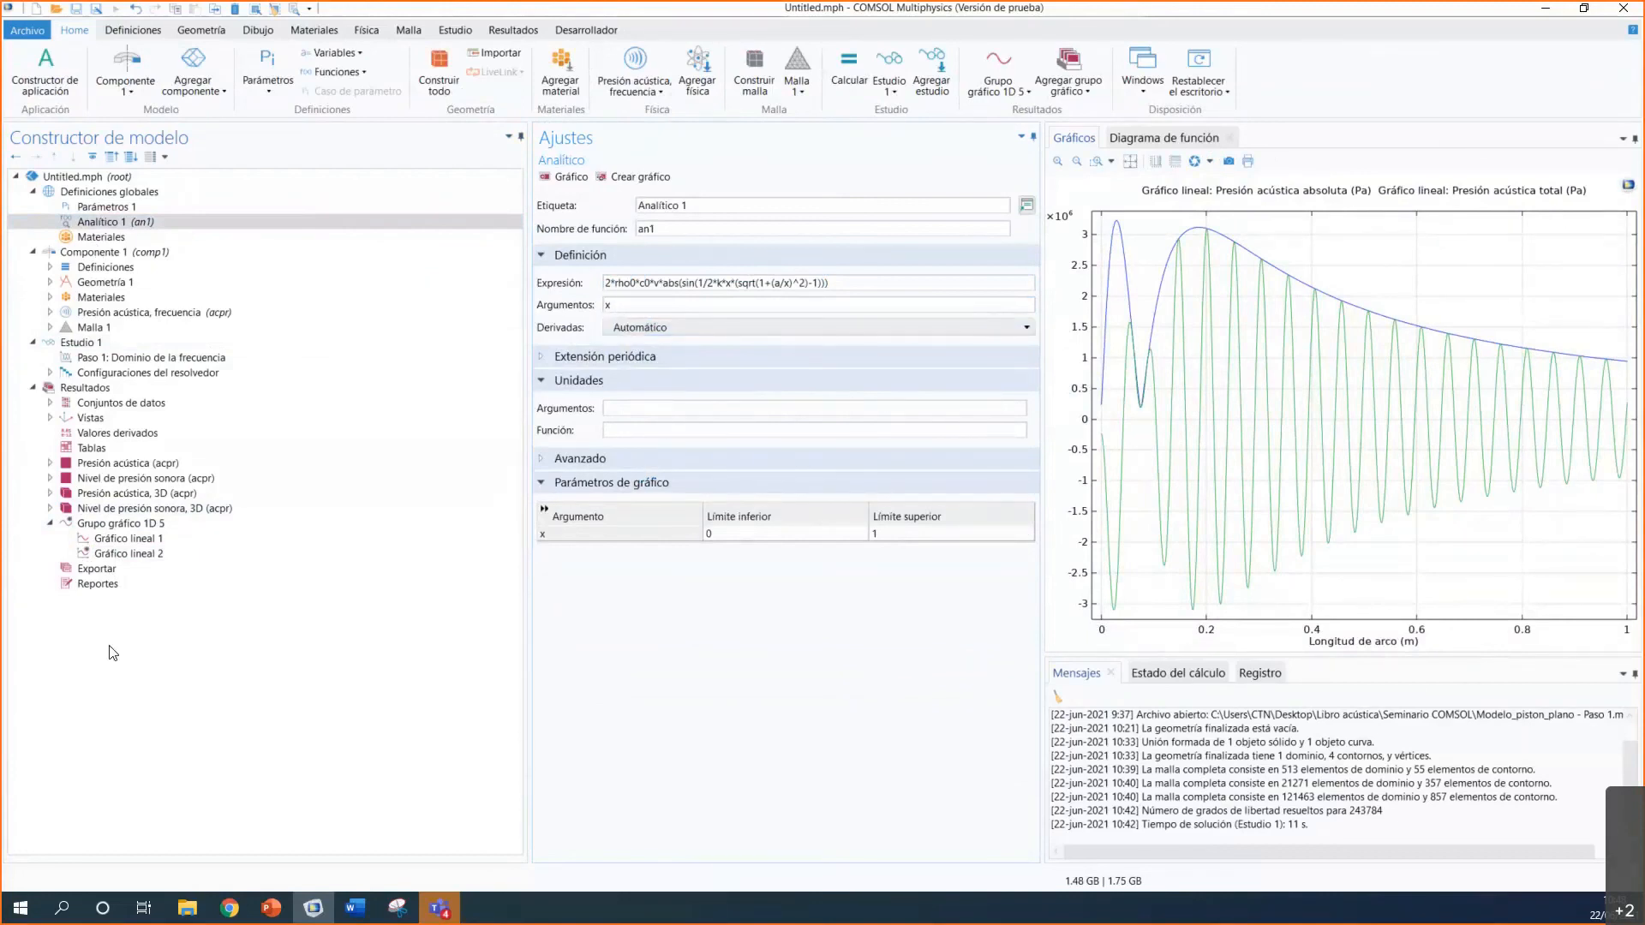
pyautogui.click(129, 554)
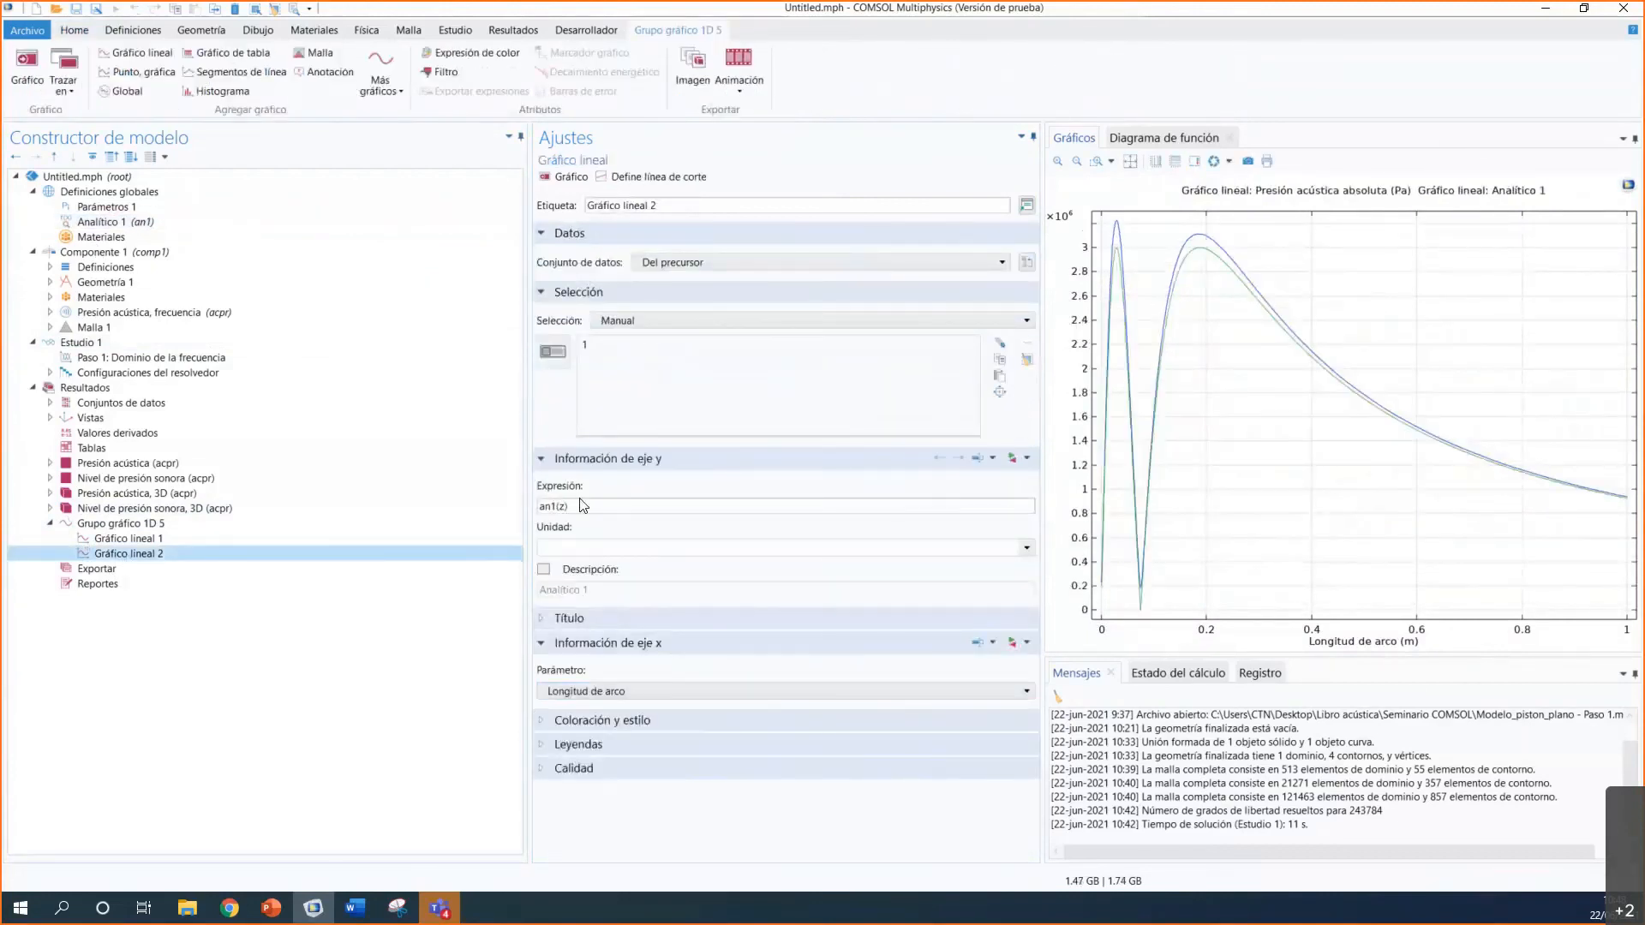
pyautogui.moveTo(567, 507); pyautogui.dragTo(559, 506)
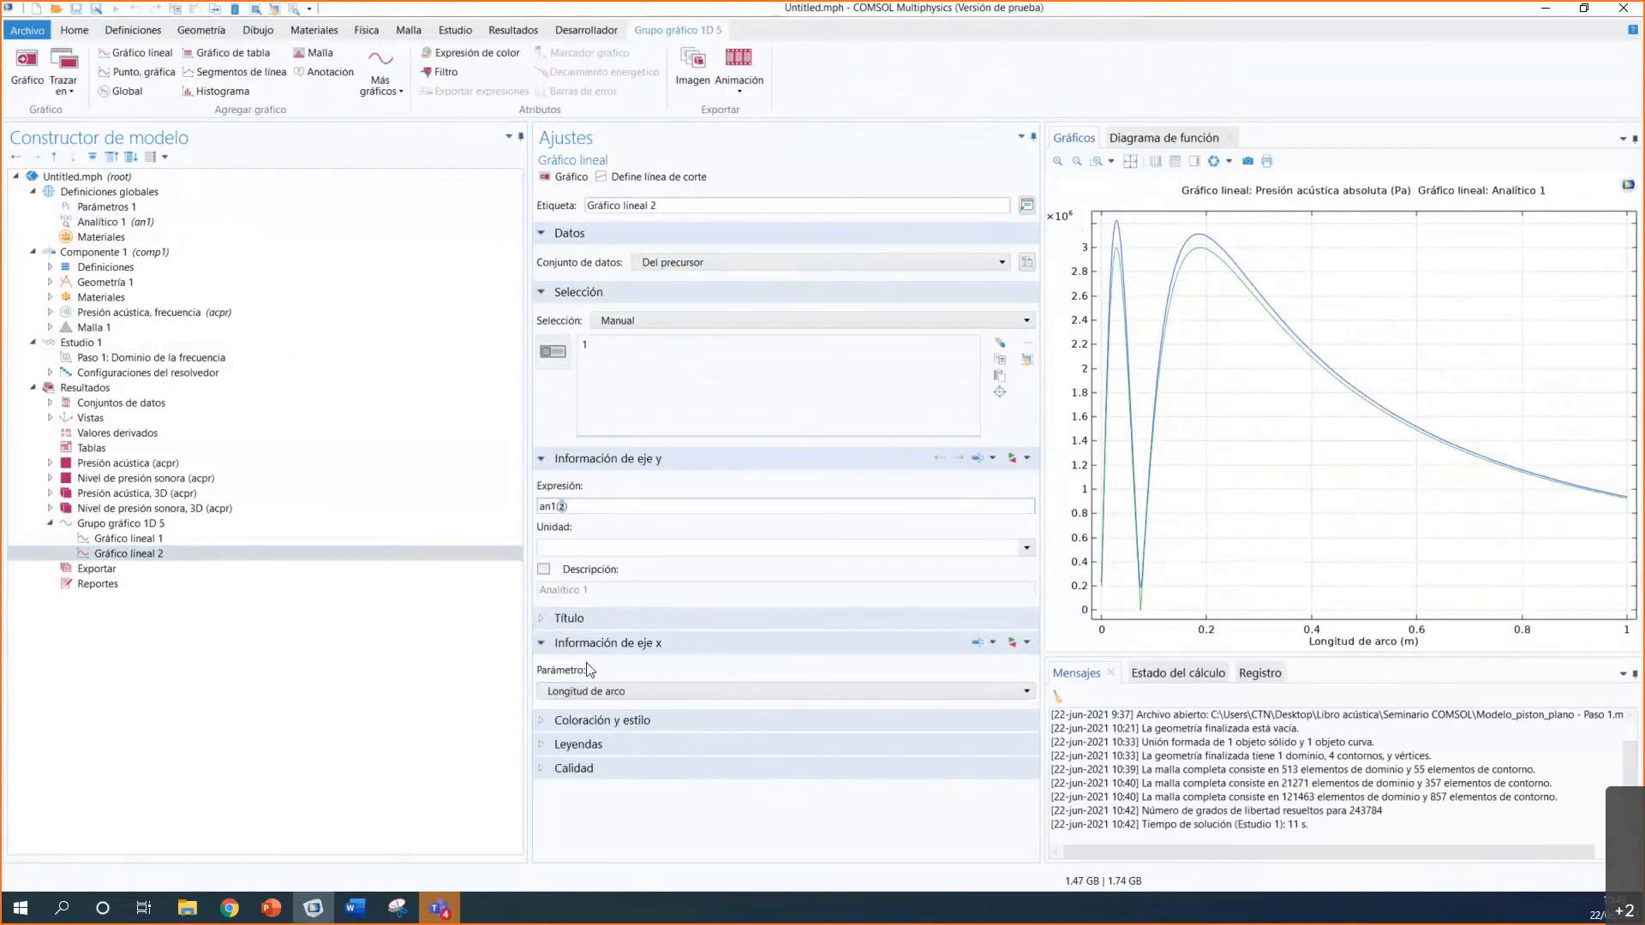
pyautogui.click(553, 177)
# Step: Examine the 2D acoustic pressure plot near the piston and return to the 1D comparison of simulated and analytical pressure
pyautogui.click(163, 464)
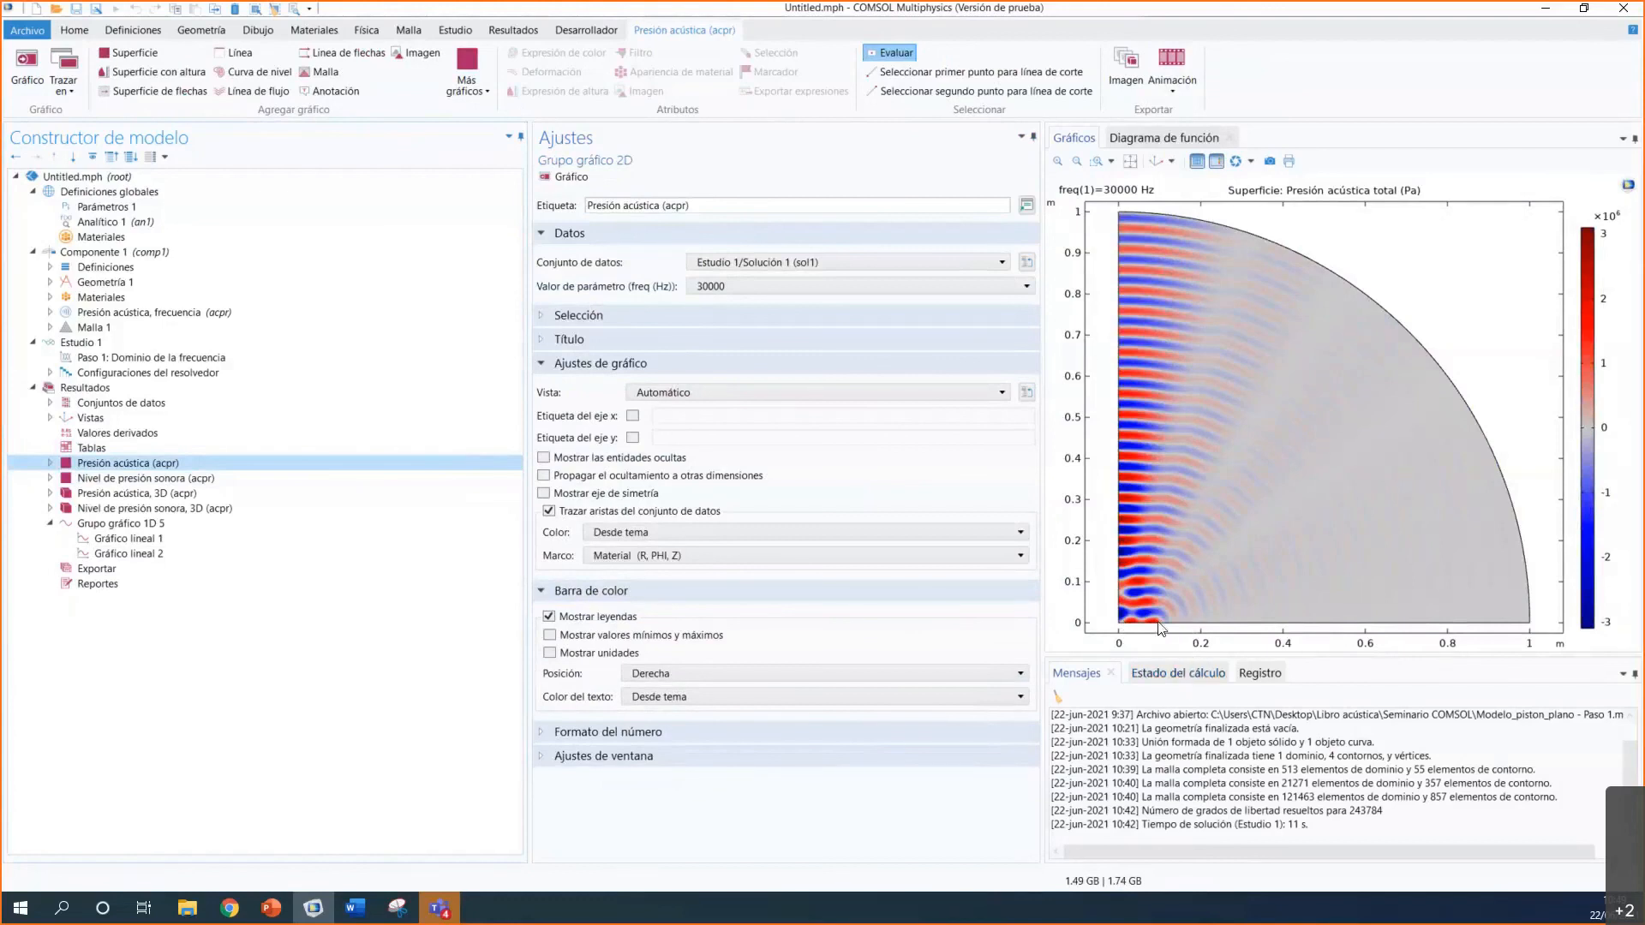
pyautogui.click(171, 524)
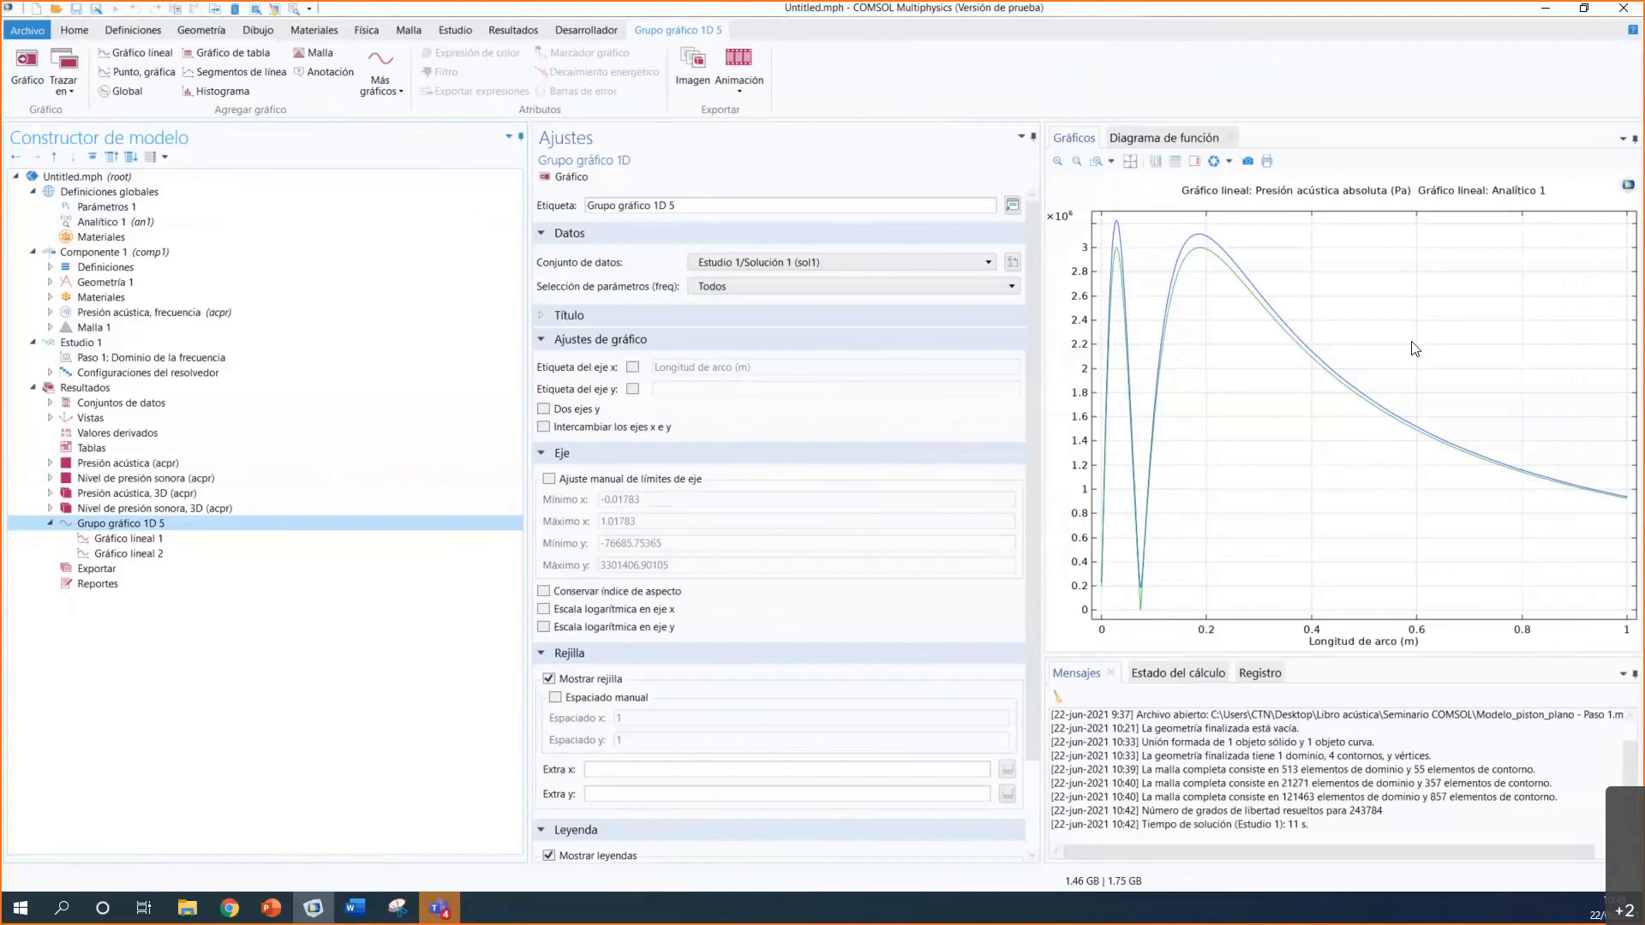
# Step: Switch to the PowerPoint presentation and advance to the proposed curved transducer model slide
pyautogui.click(271, 915)
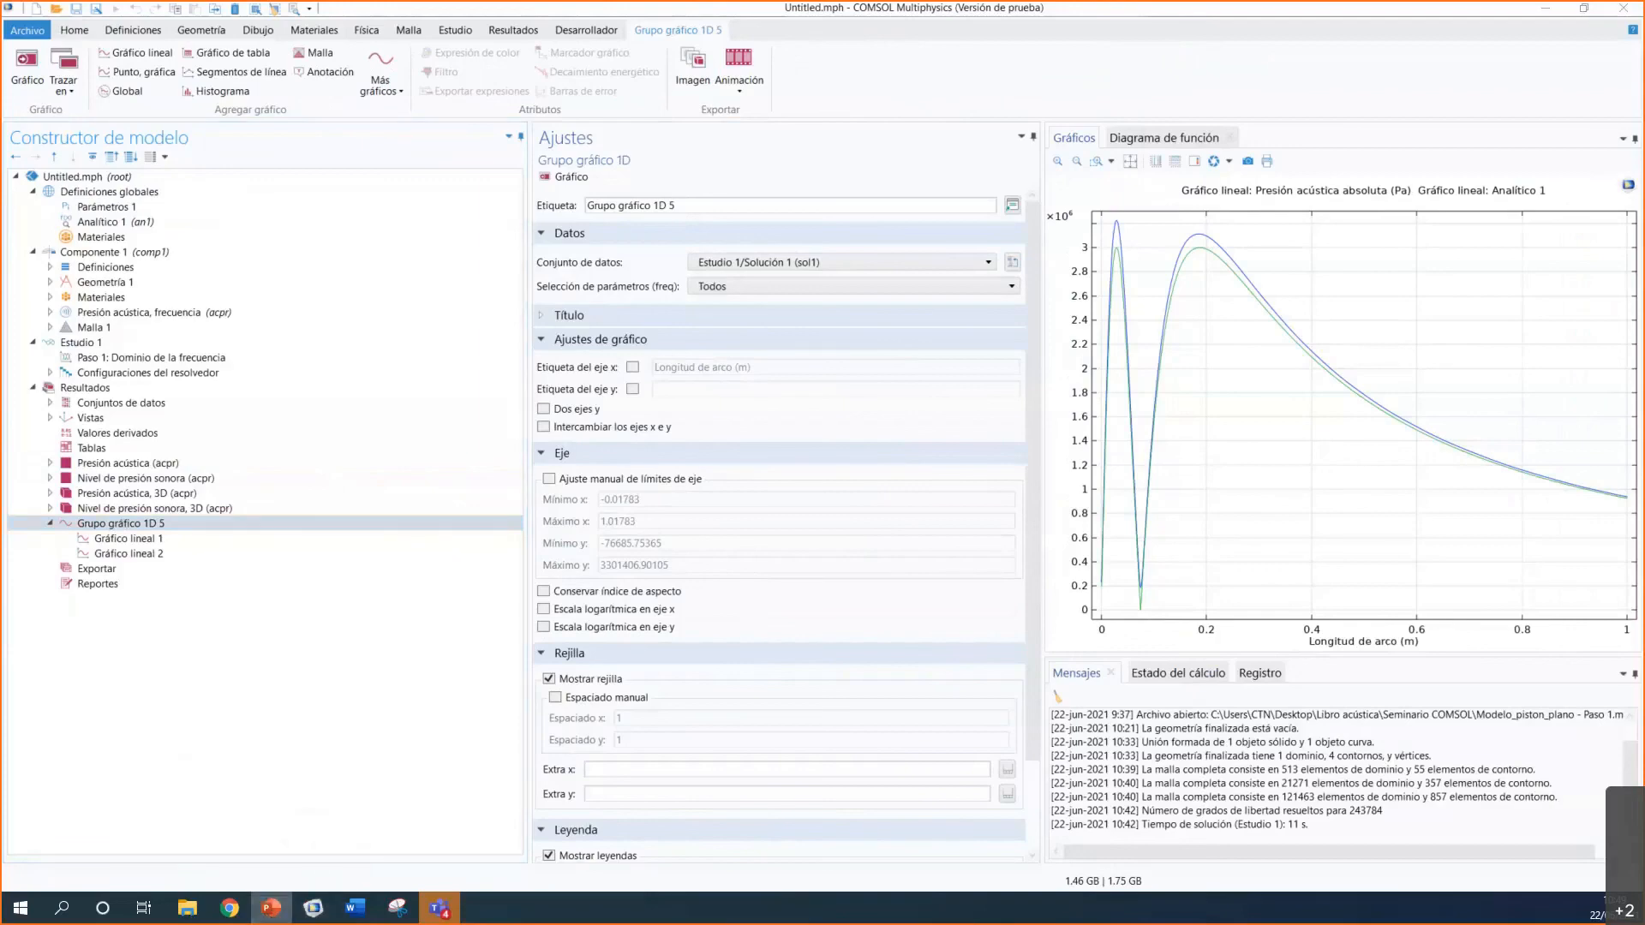
pyautogui.scroll(-2, 412, 630)
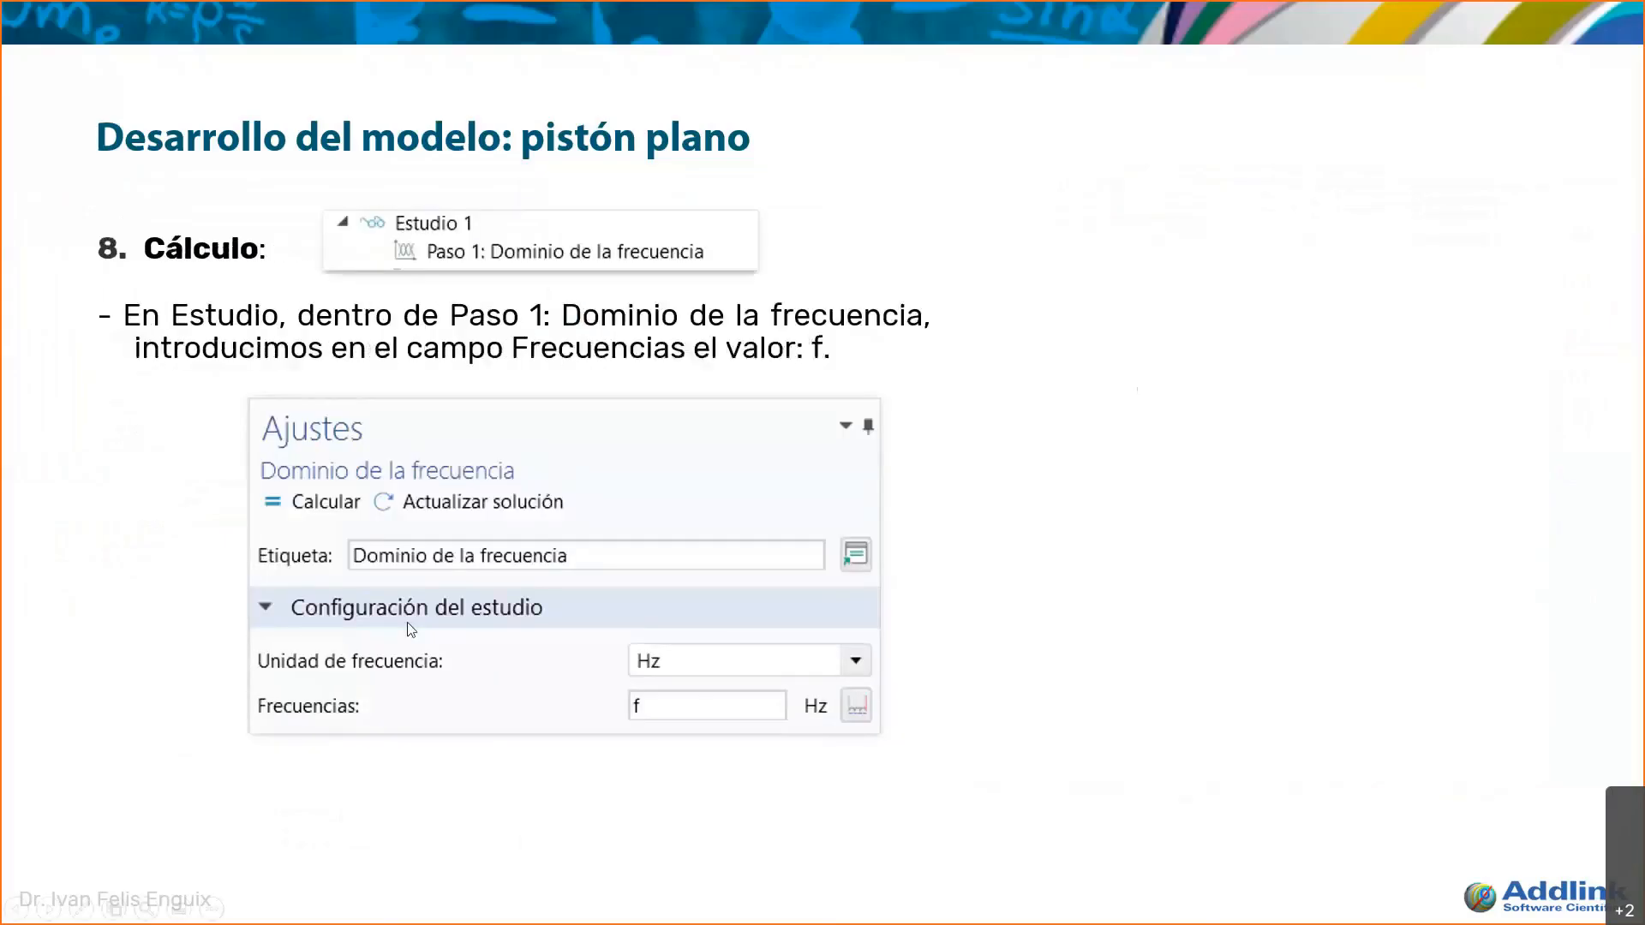
pyautogui.scroll(-1, 412, 641)
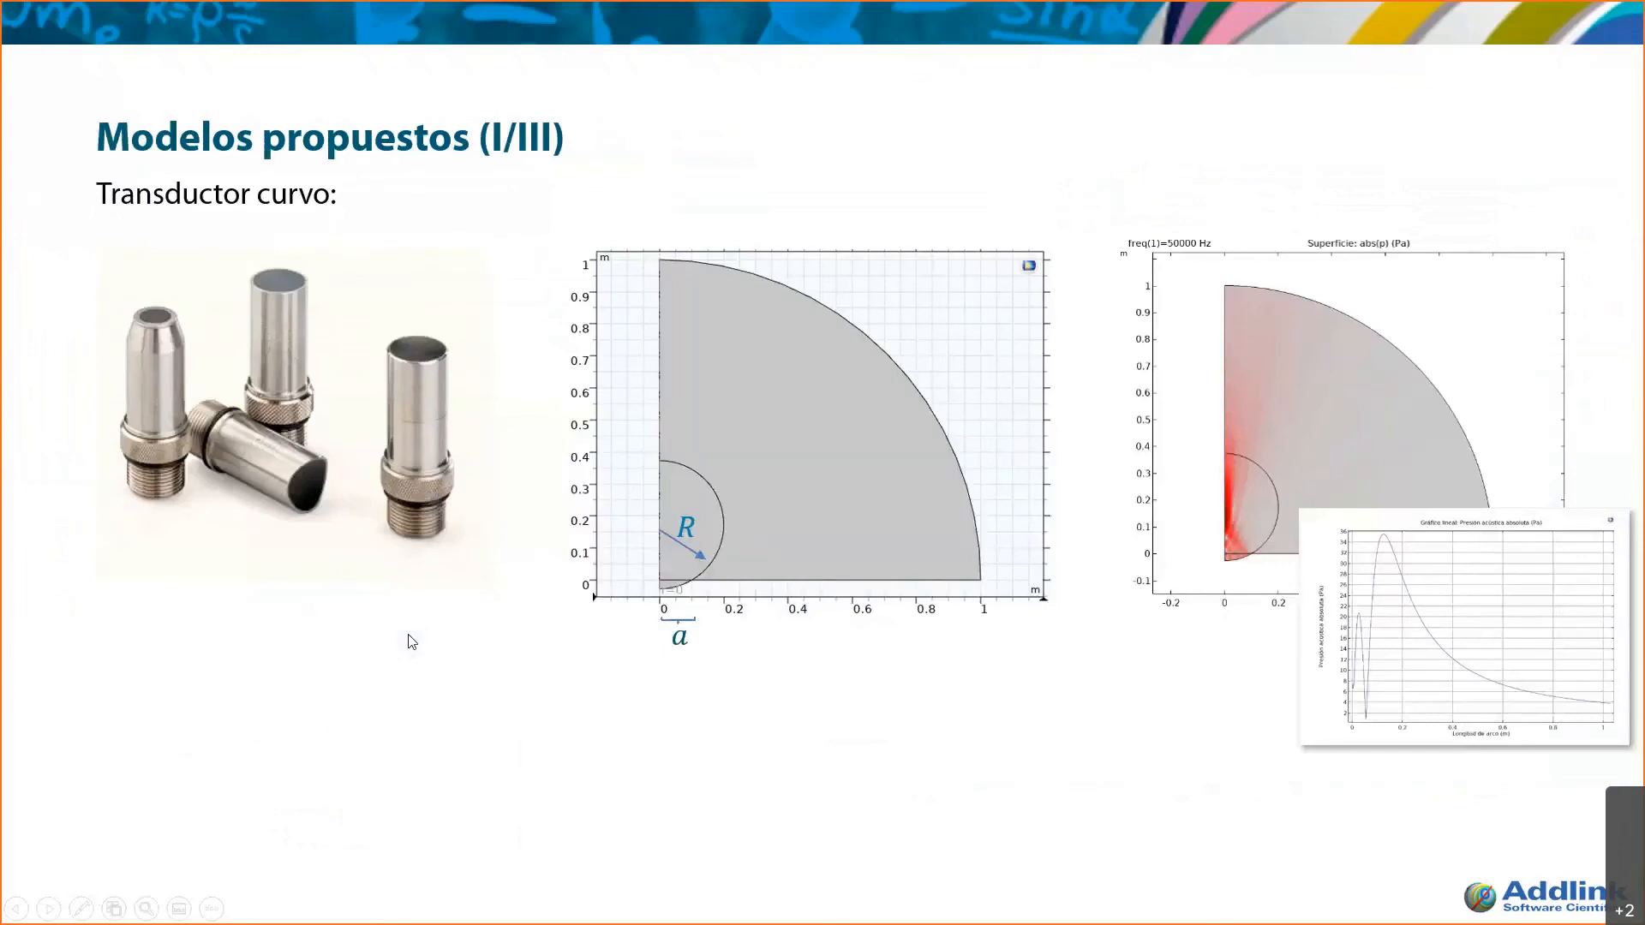